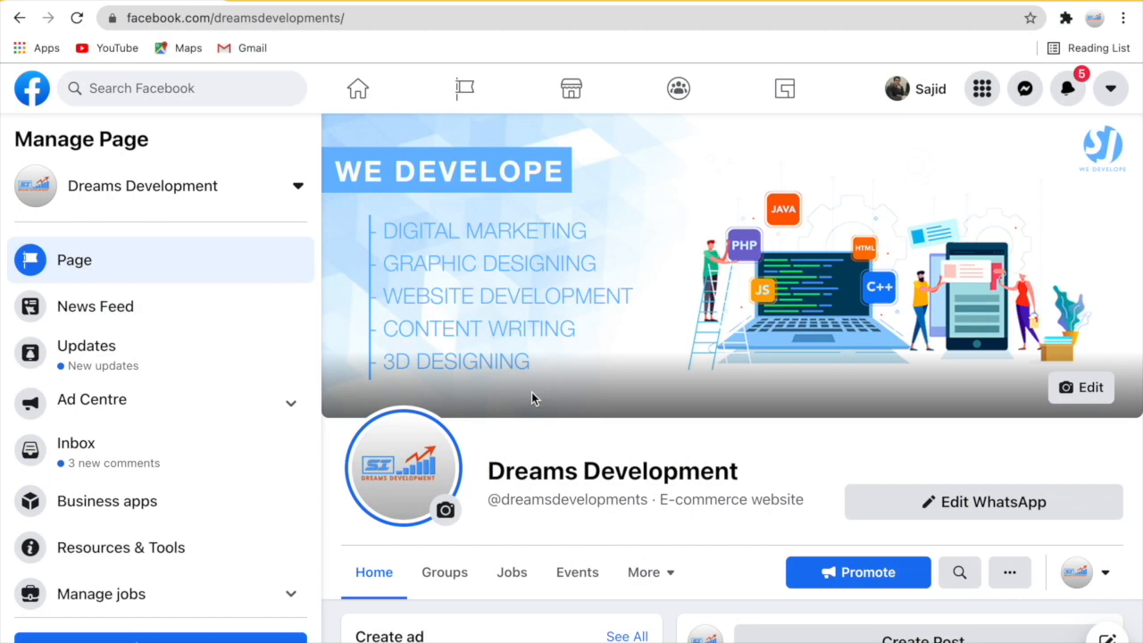
- Start creating a new ad from the Facebook create options
left_click(1110, 89)
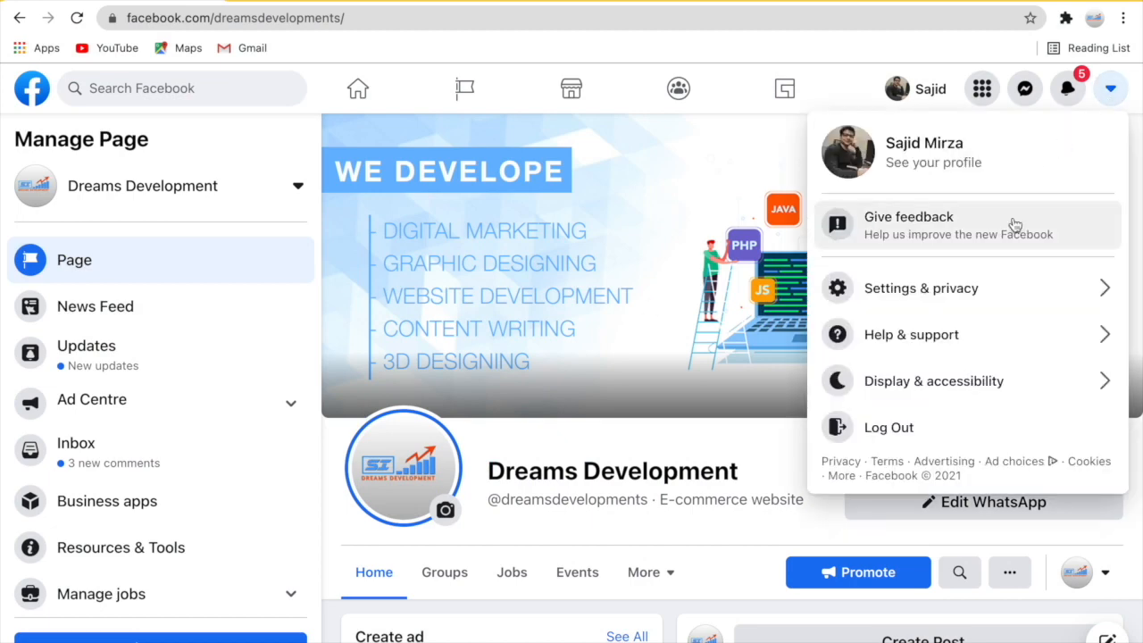
left_click(1110, 88)
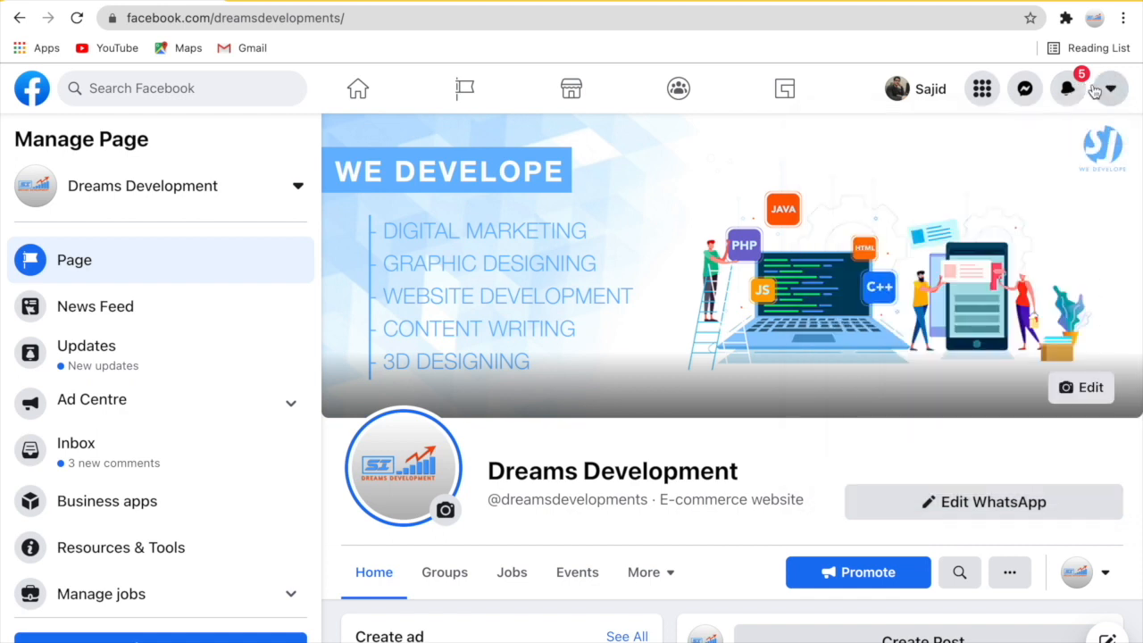
left_click(982, 89)
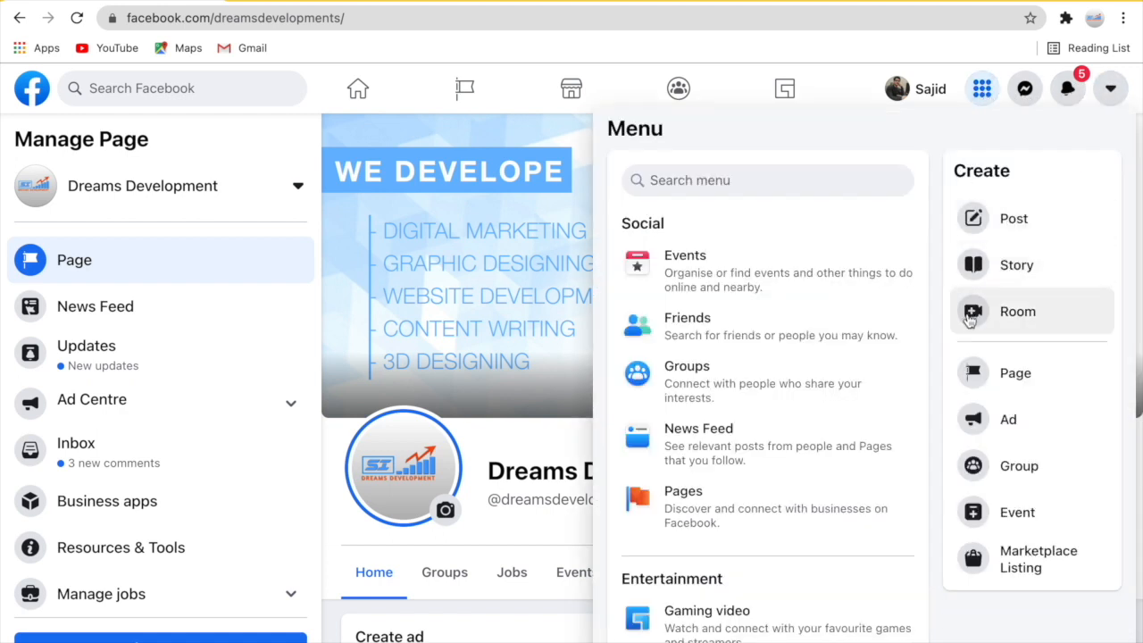
left_click(1009, 417)
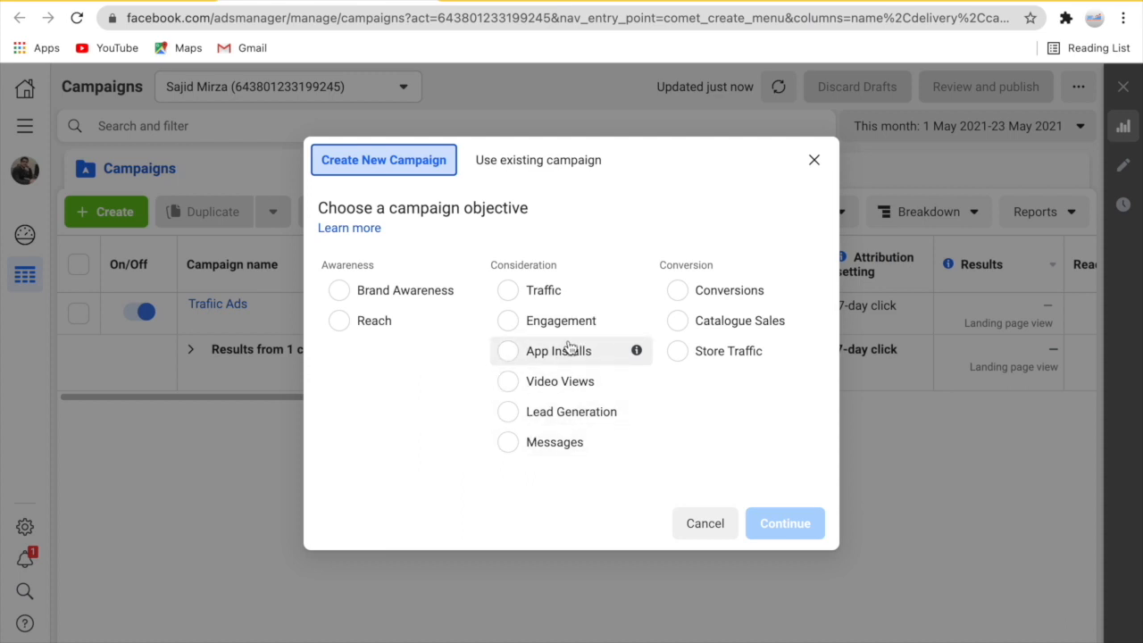
- Choose Lead Generation as the new campaign's objective and continue to the campaign settings
left_click(508, 415)
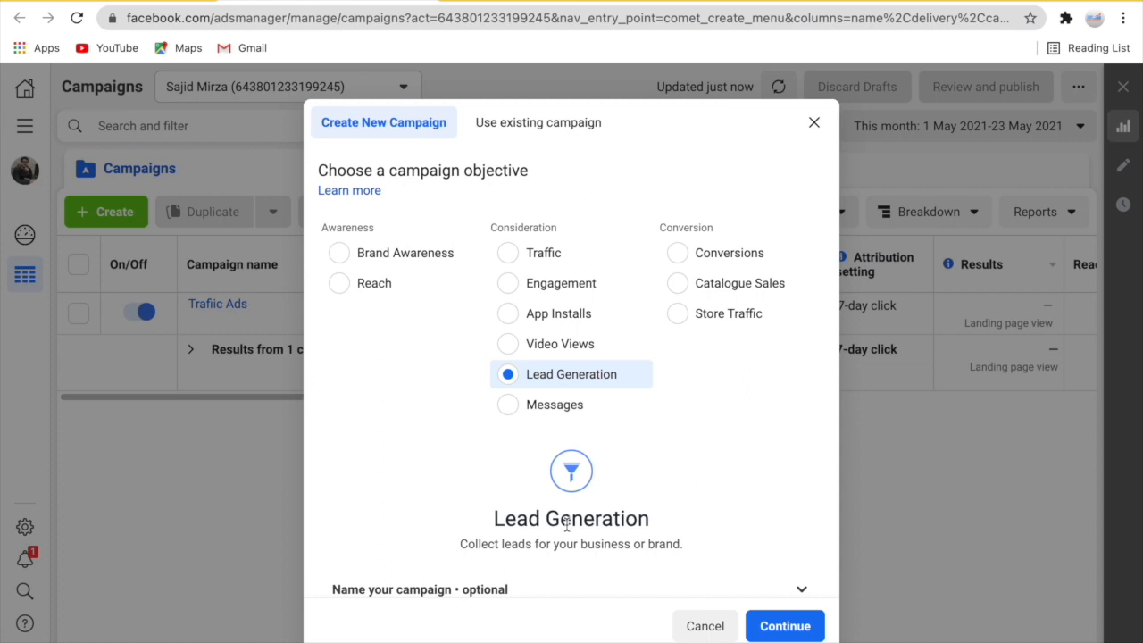
left_click(777, 620)
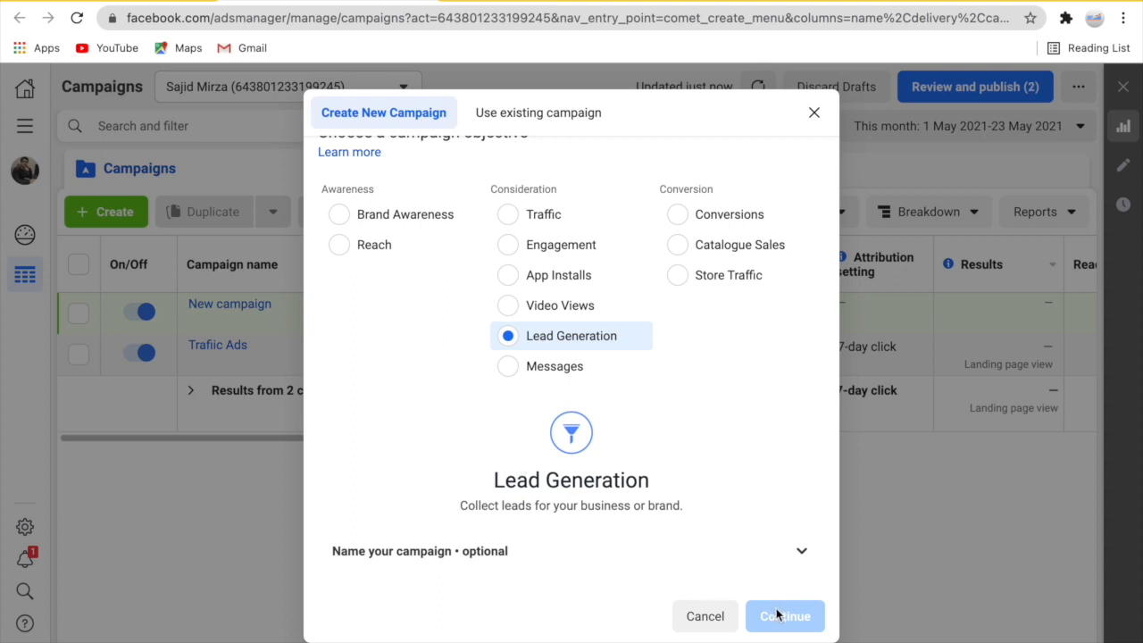
left_click(803, 555)
scroll(627, 518, "down", 2)
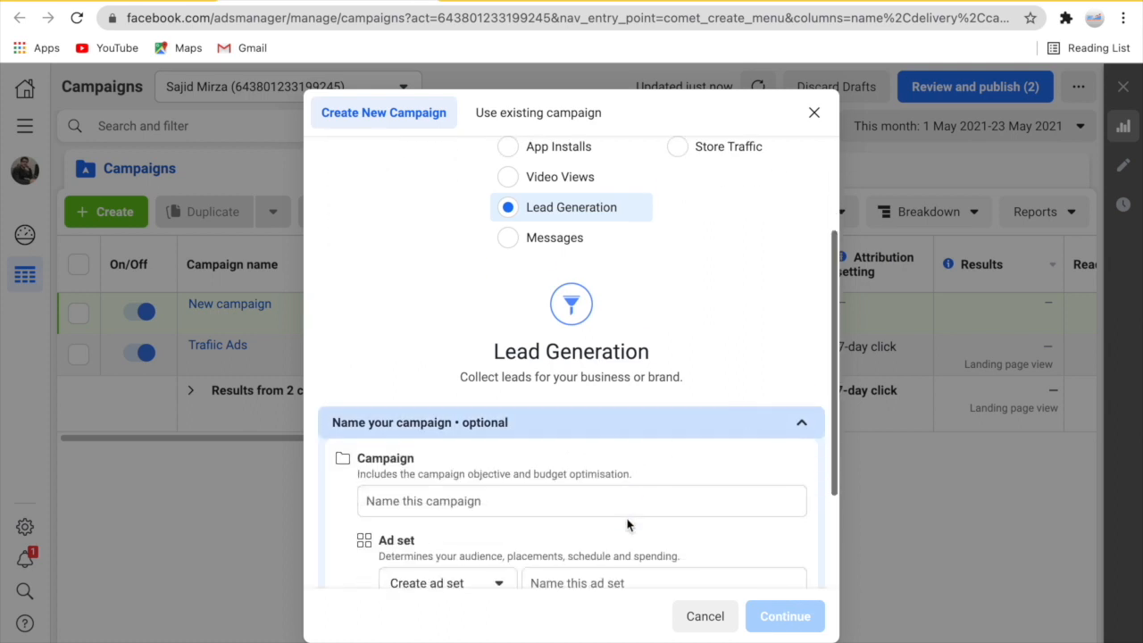
scroll(627, 520, "down", 2)
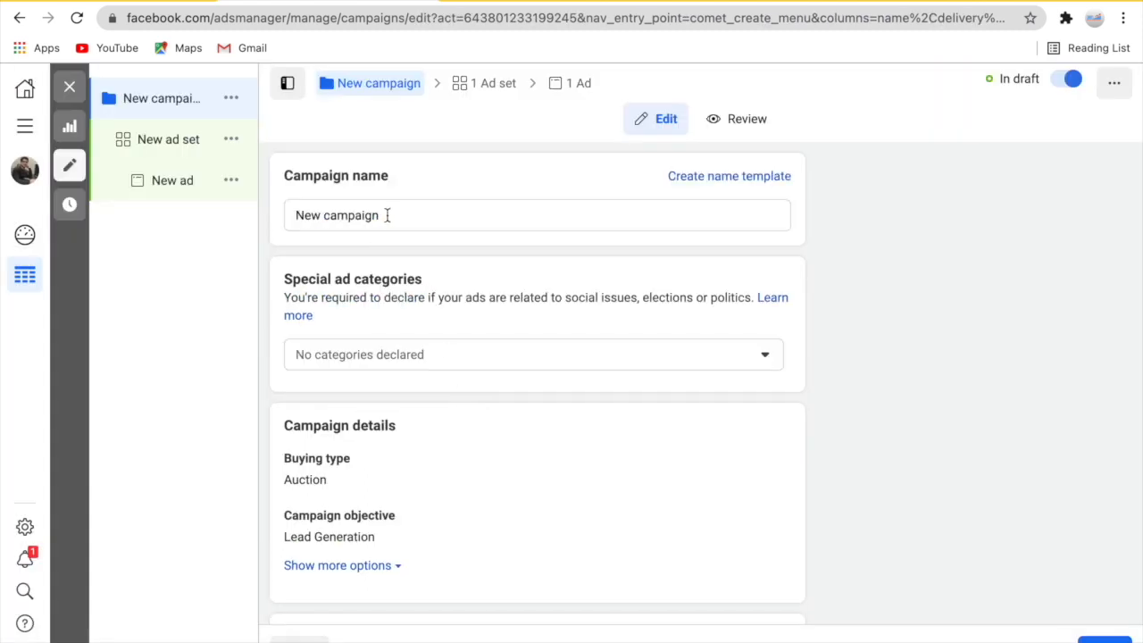
- Rename the campaign as Lead Generate
triple_click(386, 216)
triple_click(381, 217)
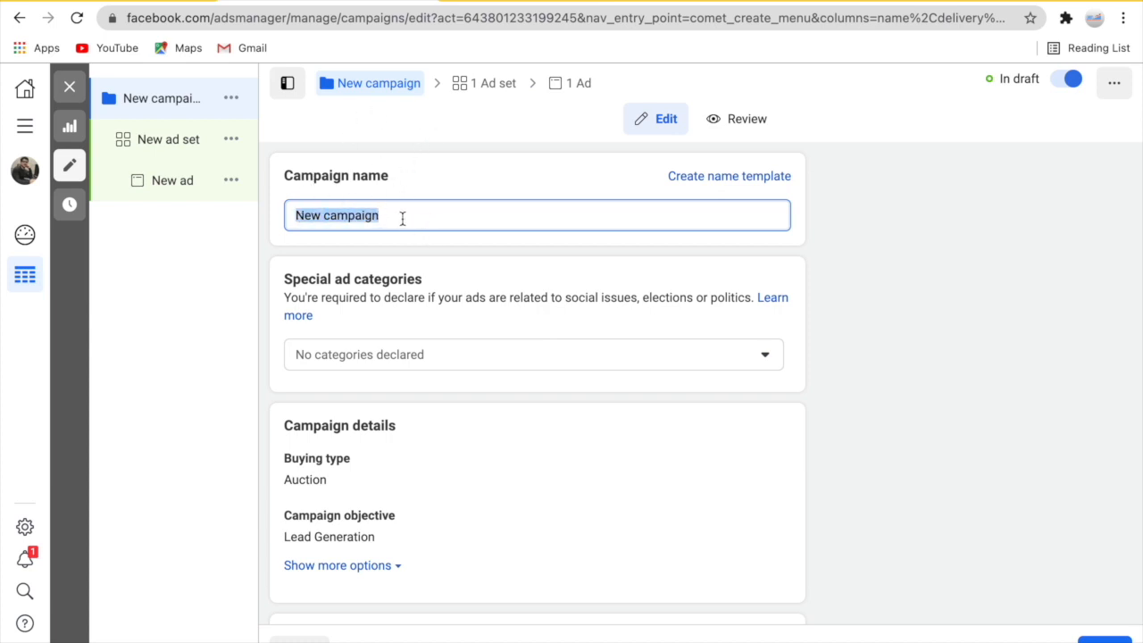
type("Lead")
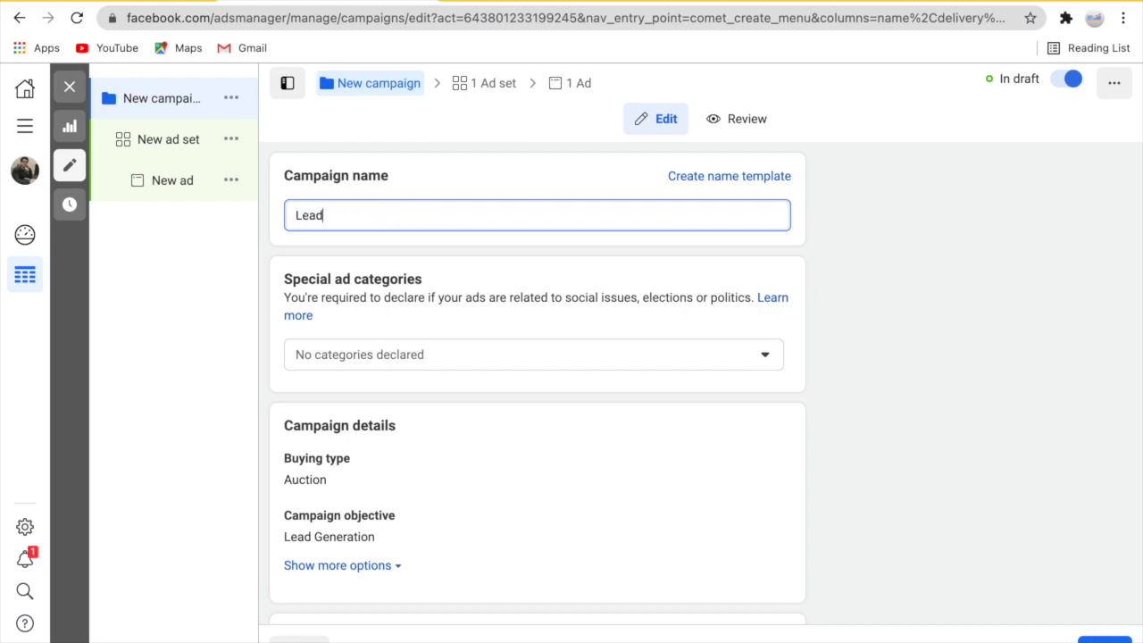
type(" Generate")
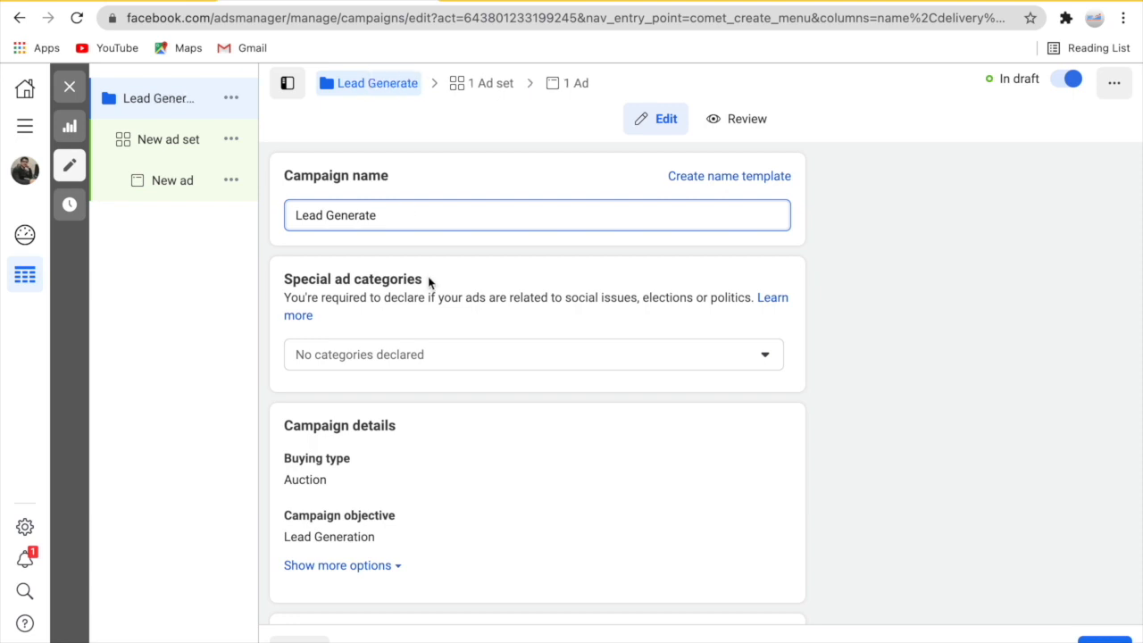
- Examine the special ad categories setting and its list of choices for the campaign
scroll(428, 276, "down", 1)
scroll(428, 276, "up", 1)
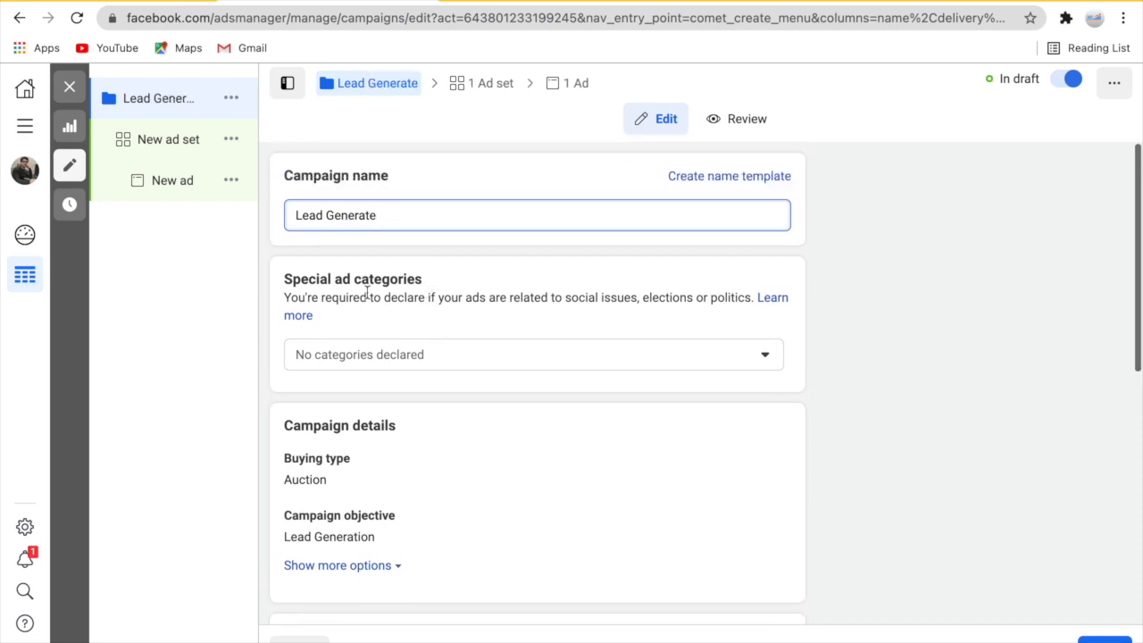
left_click_drag(428, 284, 288, 272)
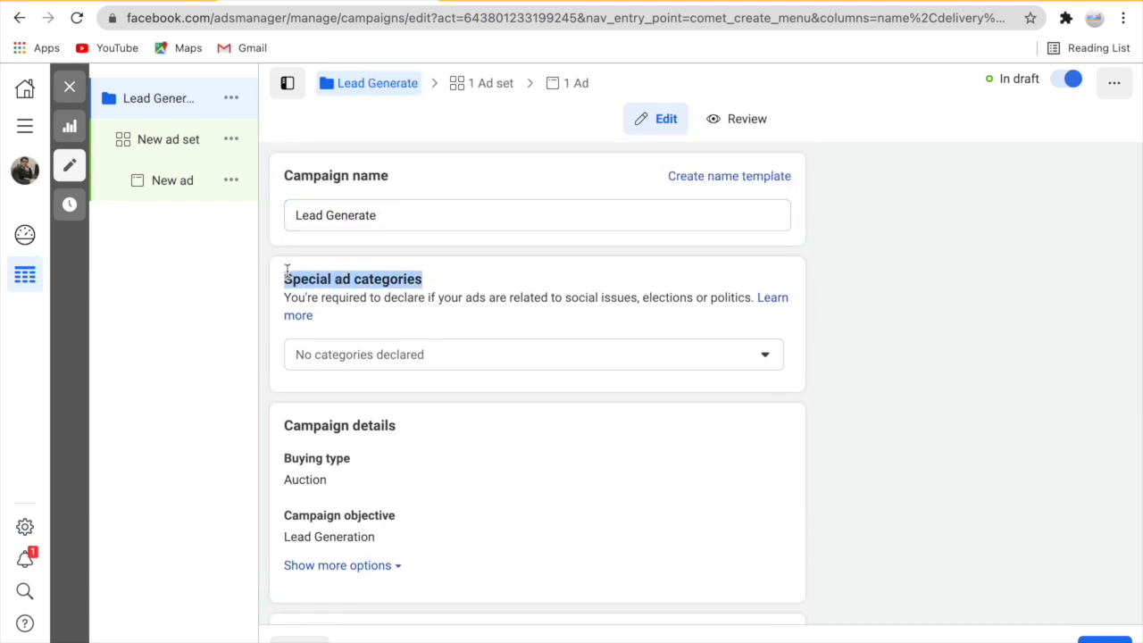
scroll(340, 380, "down", 3)
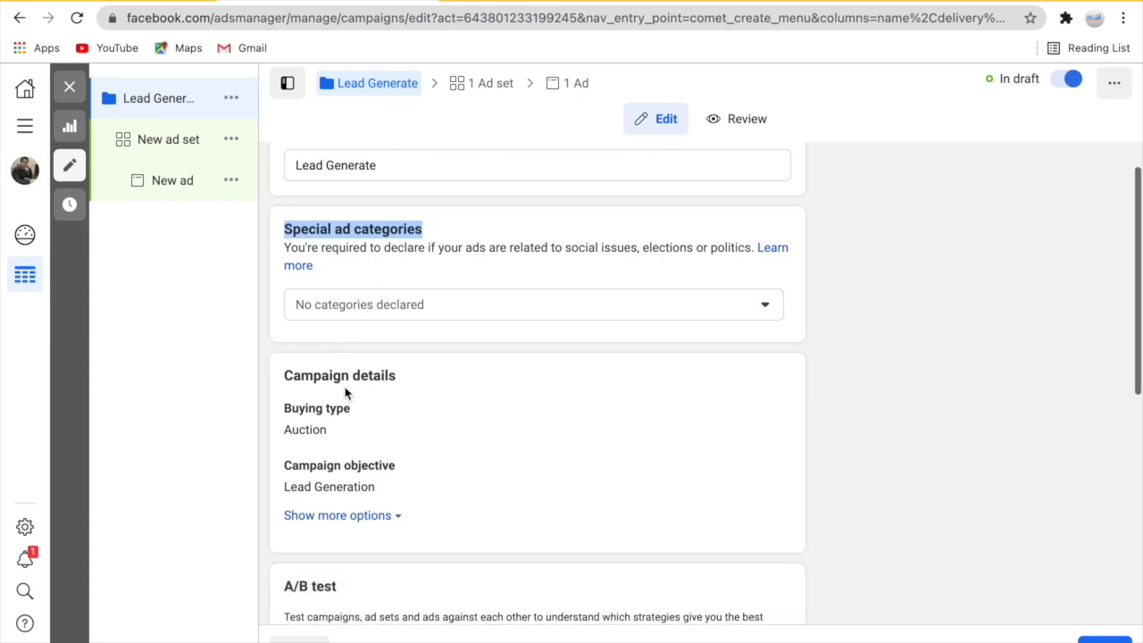
scroll(345, 387, "up", 1)
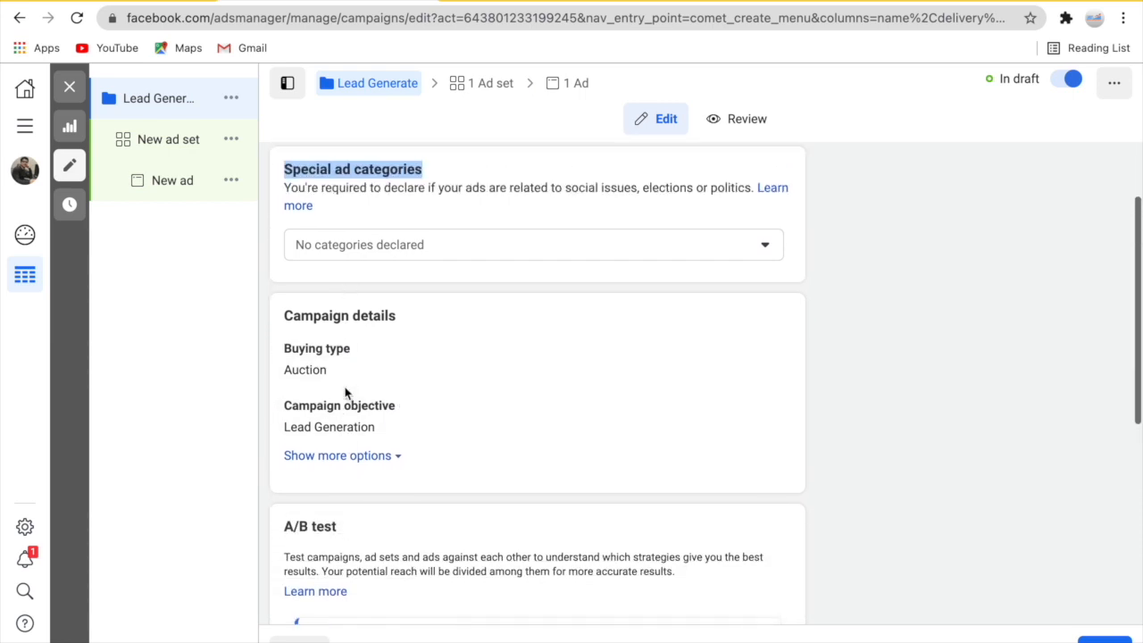
left_click(390, 260)
left_click(389, 264)
scroll(388, 402, "down", 1)
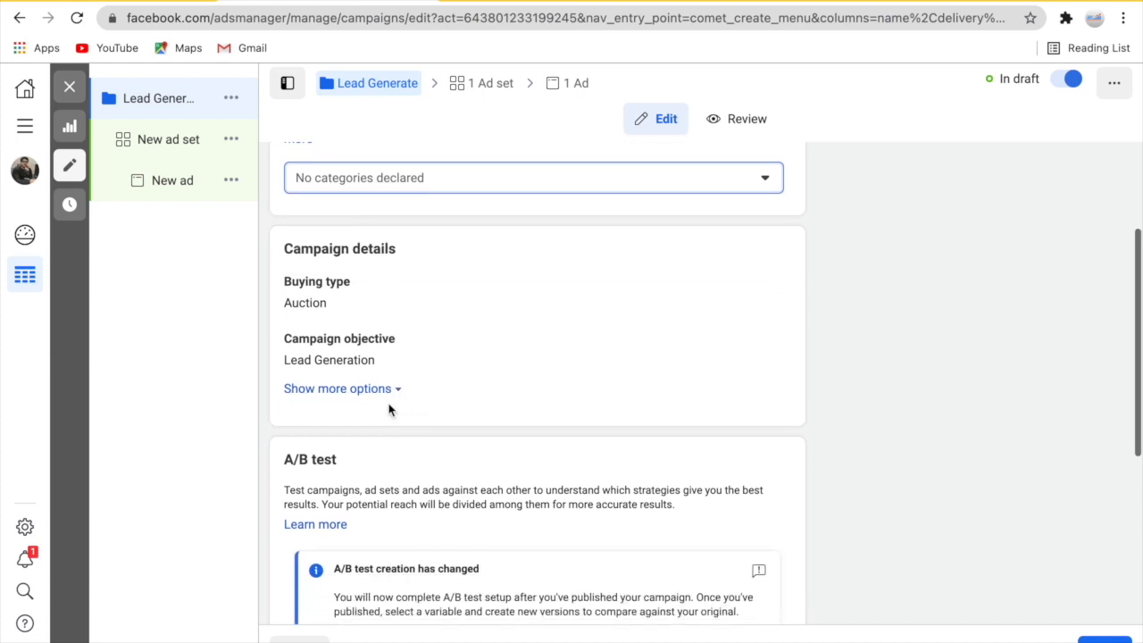
- Edit the buying type in the campaign details and choose Auction
scroll(388, 410, "down", 1)
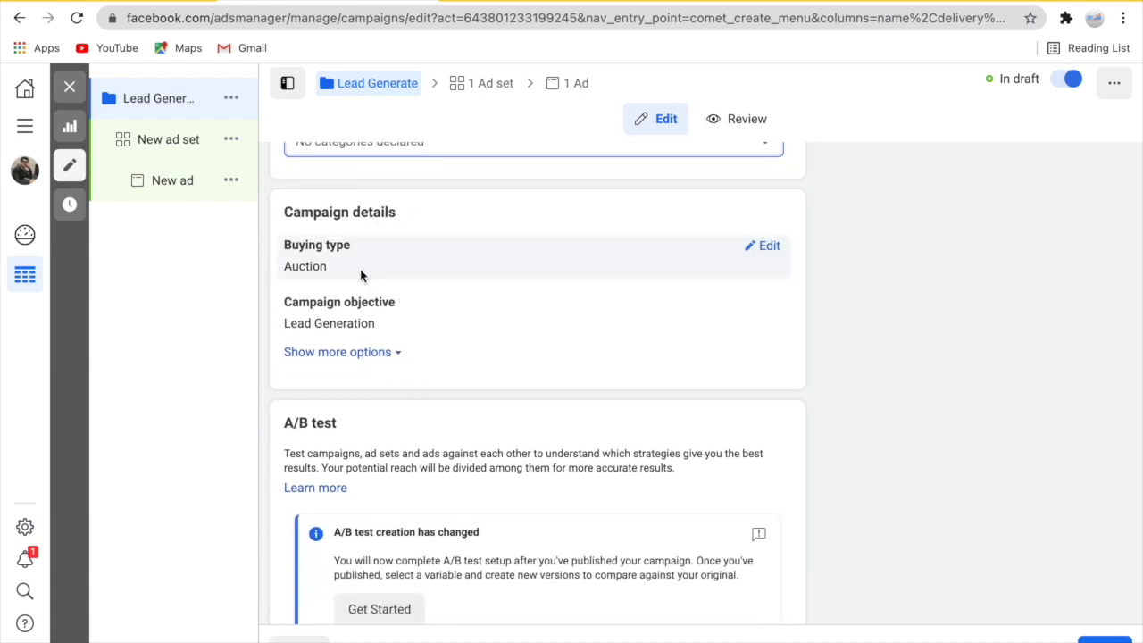
left_click(761, 250)
left_click(518, 278)
left_click(446, 318)
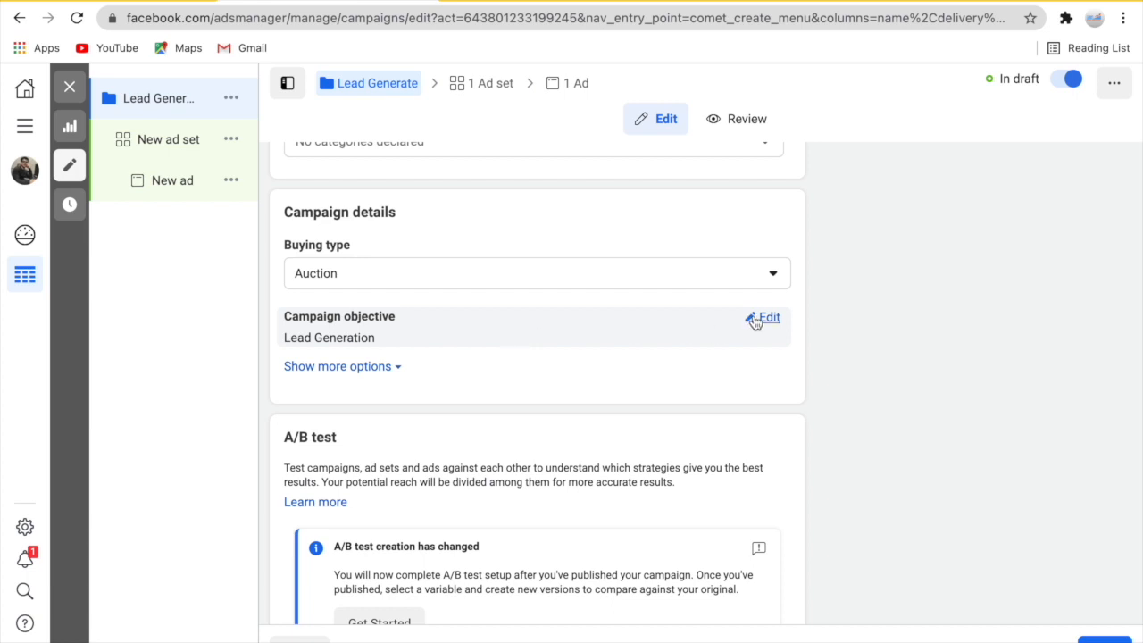
left_click_drag(395, 316, 280, 316)
left_click_drag(279, 246, 357, 247)
left_click(421, 220)
- Reveal the extra campaign details options and try adding a campaign spending limit
scroll(502, 342, "down", 2)
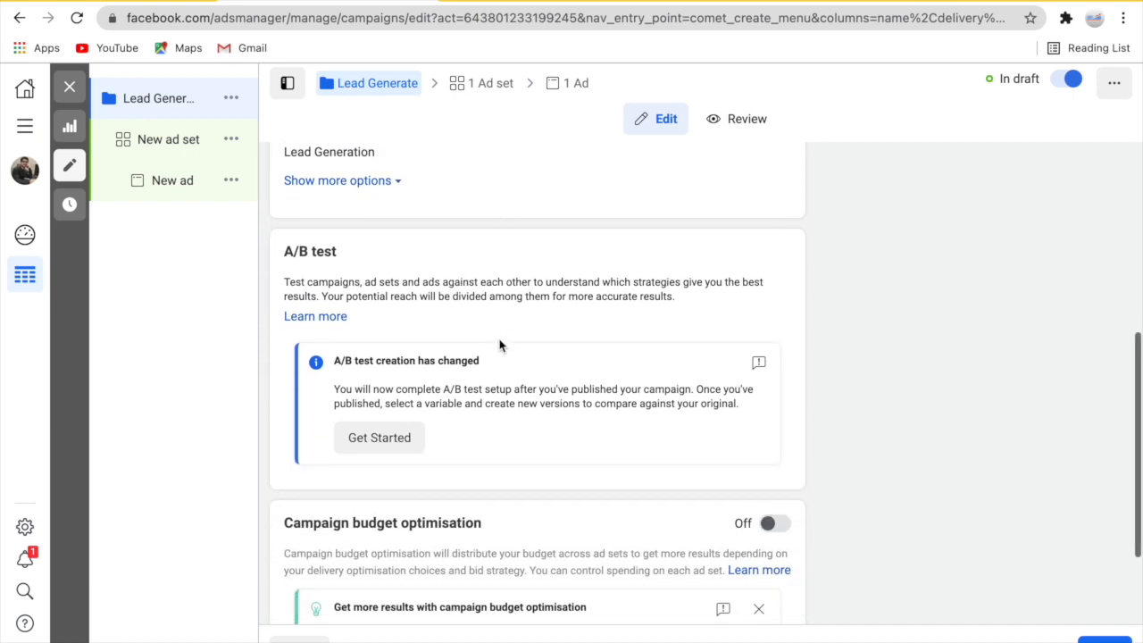
left_click(360, 185)
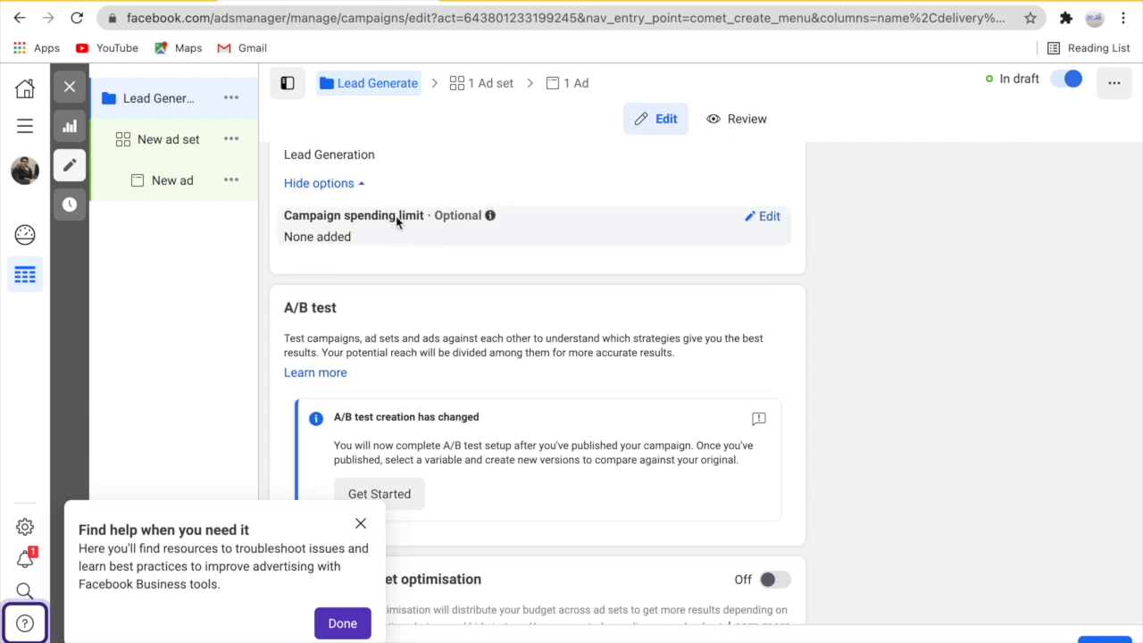
left_click(764, 220)
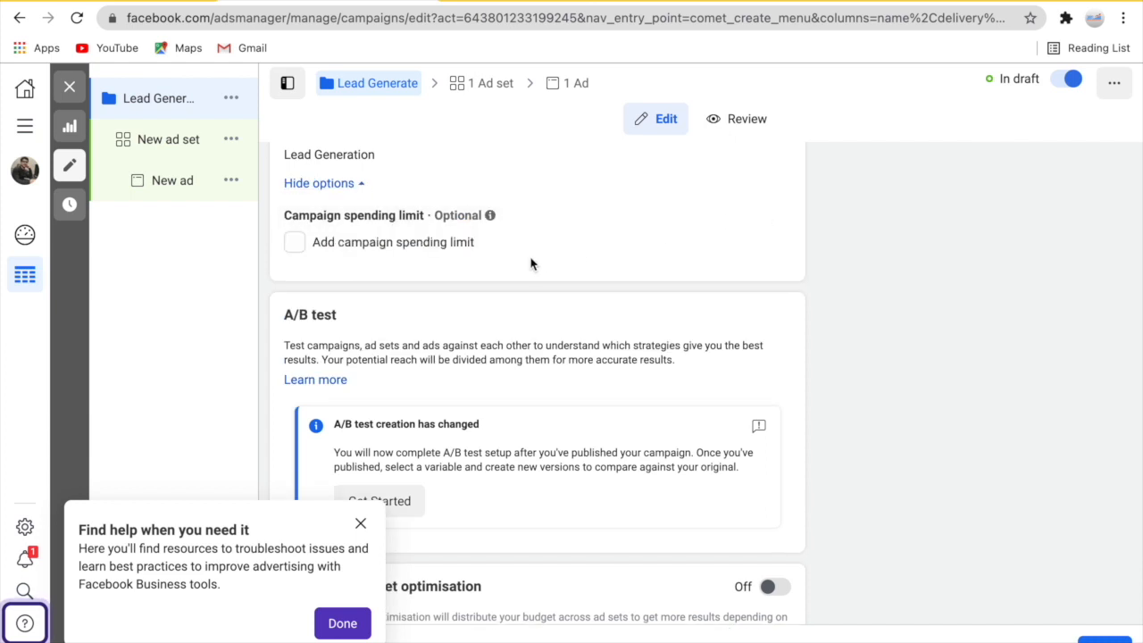
left_click(296, 245)
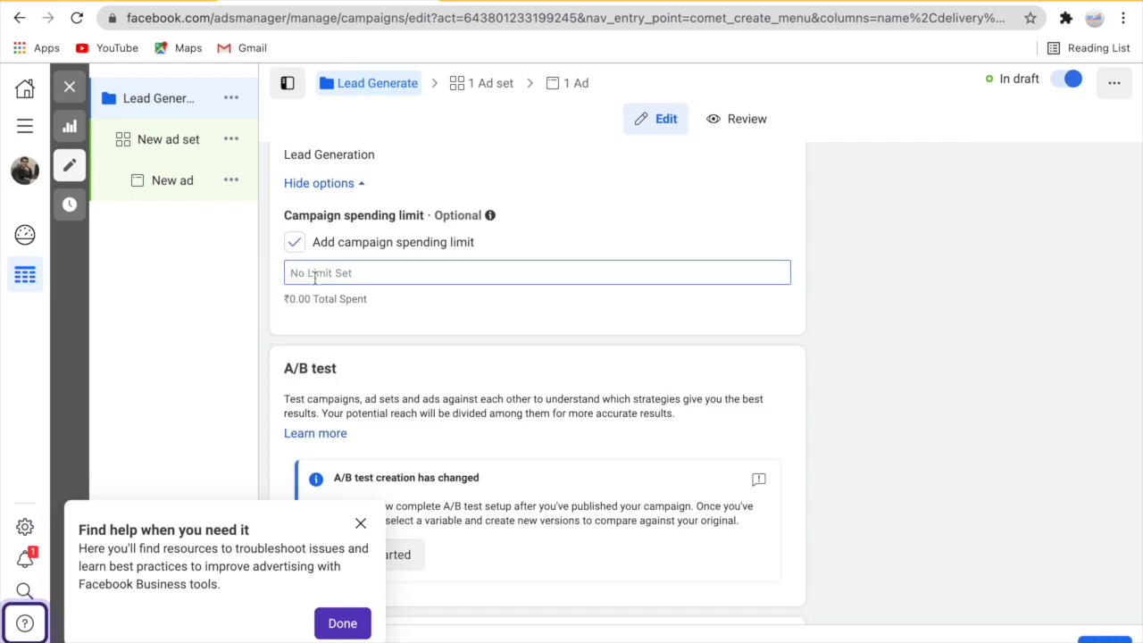
left_click(295, 242)
- Dismiss the help tip and the suggestion to use campaign budget optimisation
scroll(532, 289, "down", 1)
scroll(532, 289, "down", 3)
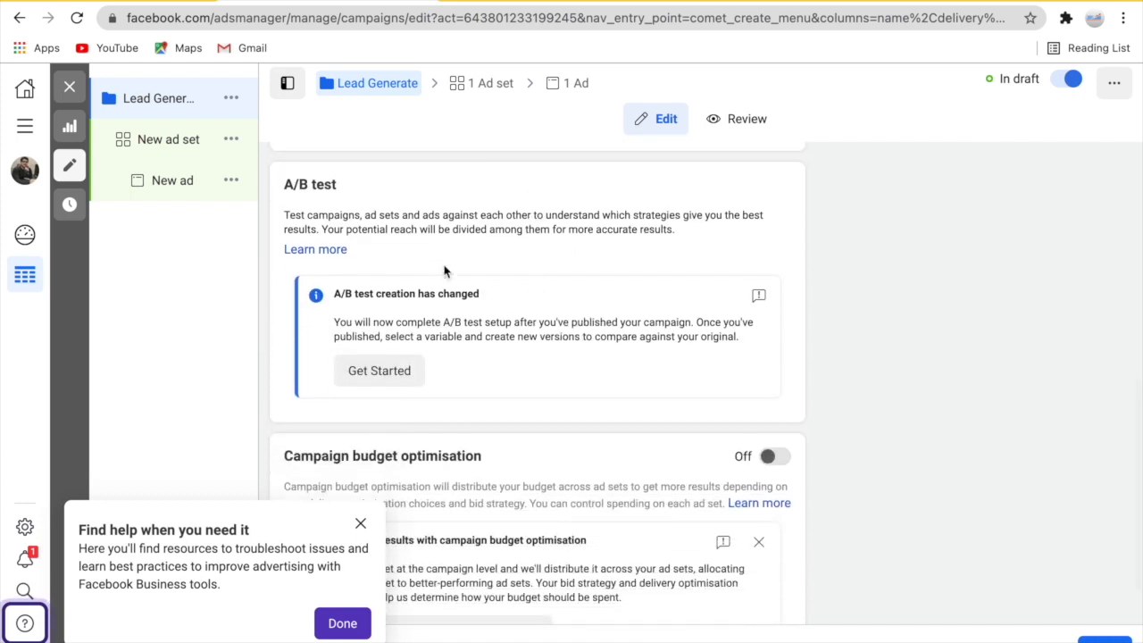
scroll(444, 270, "down", 1)
scroll(444, 271, "down", 2)
scroll(443, 271, "down", 1)
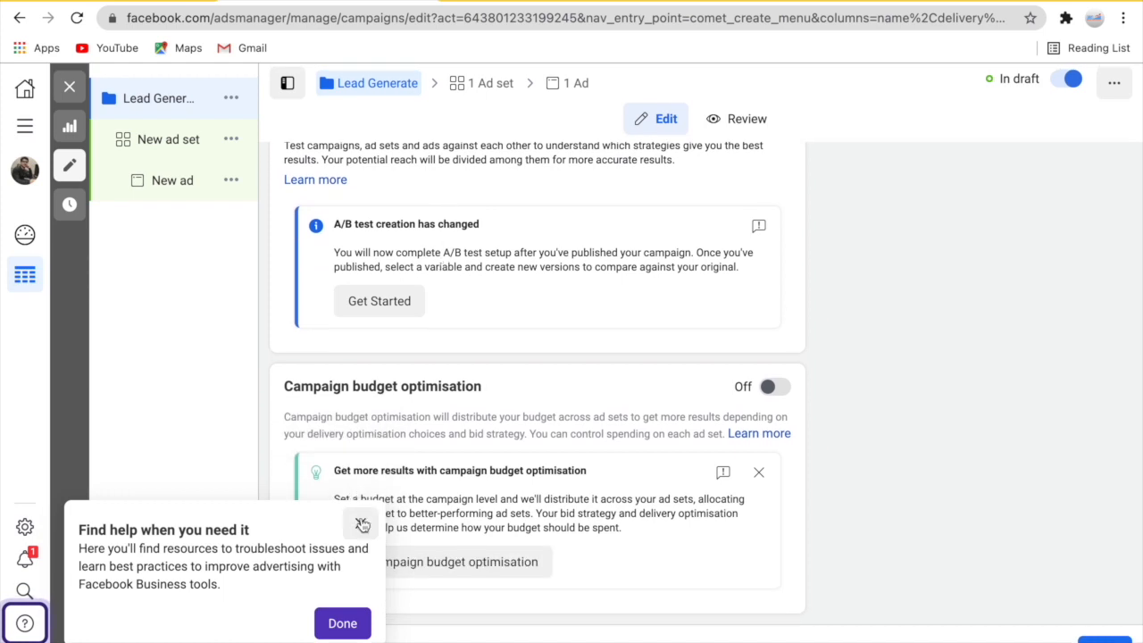
left_click(361, 524)
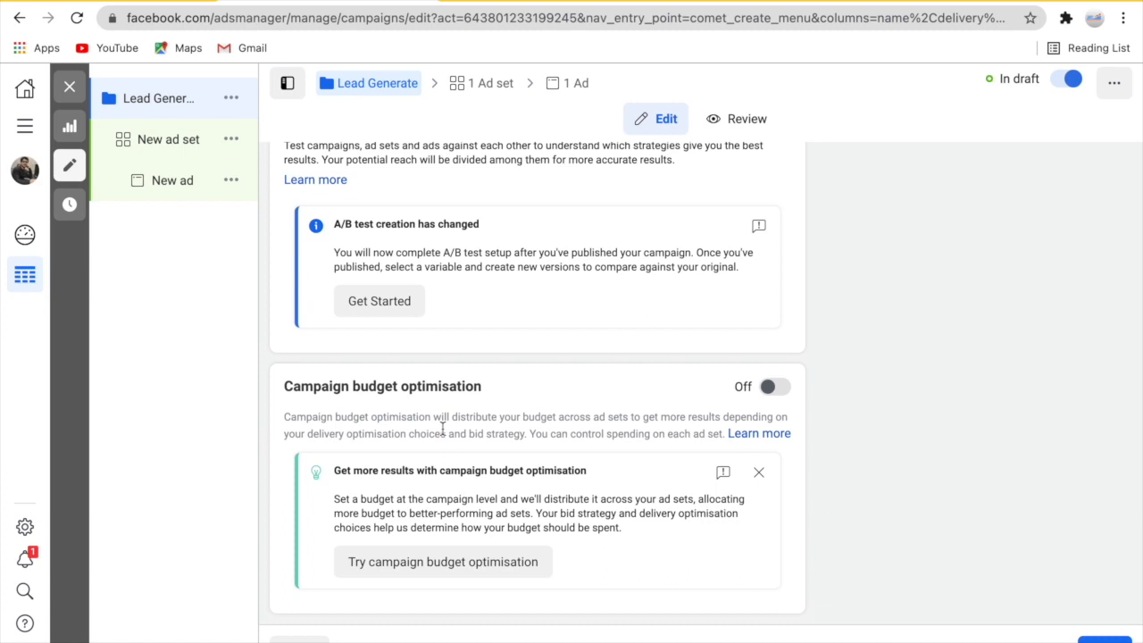
left_click(760, 475)
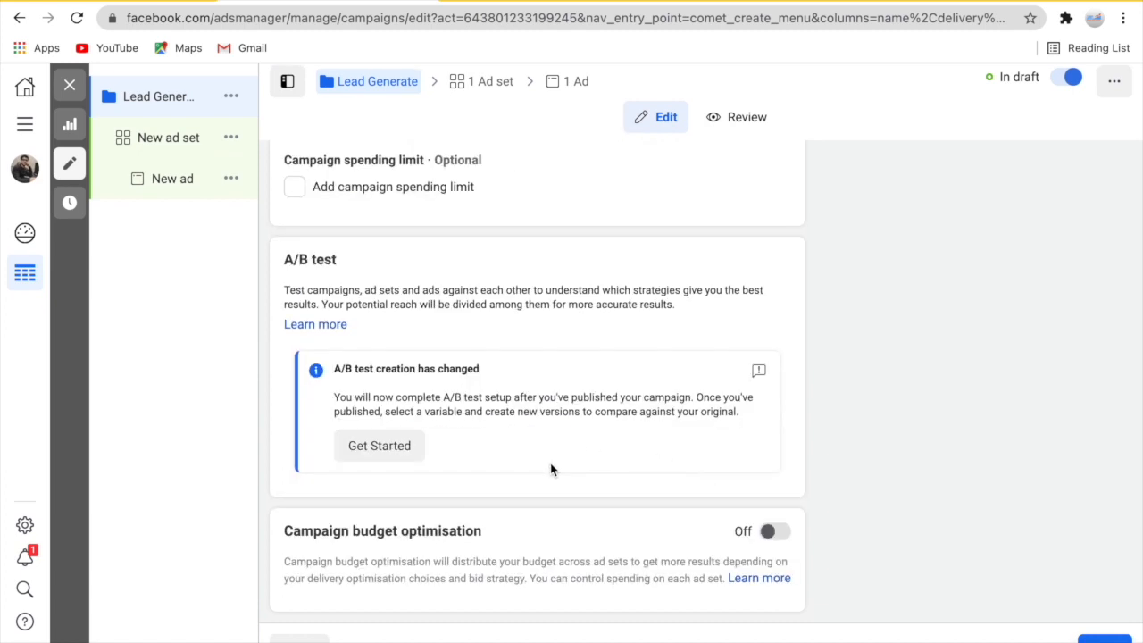
- Review the campaign settings and proceed to the ad set settings
scroll(551, 464, "up", 5)
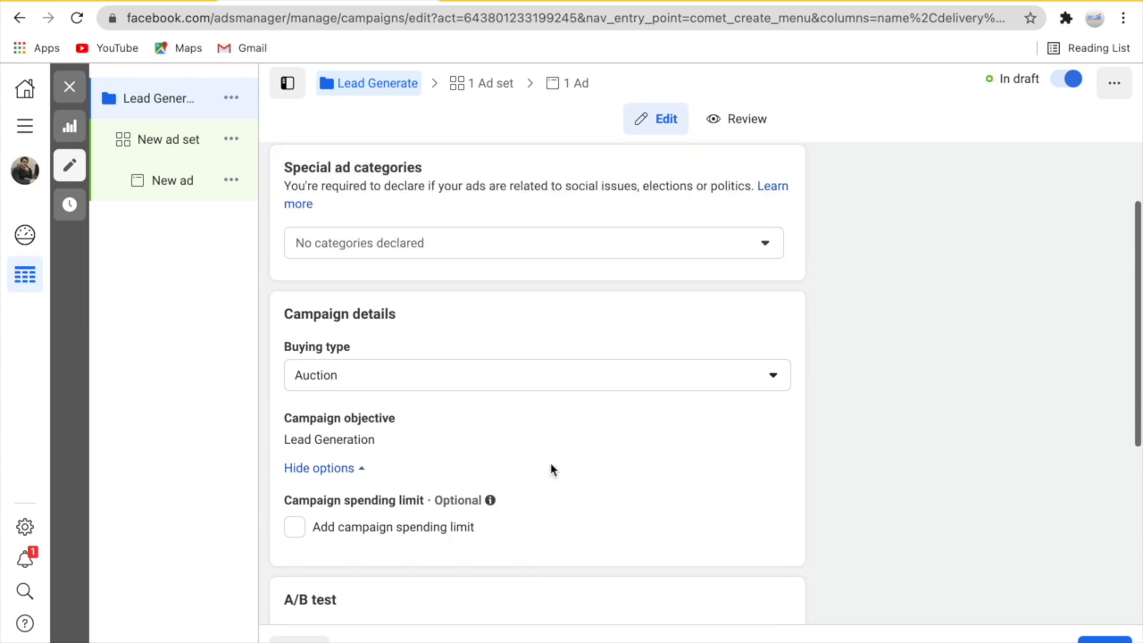
scroll(550, 469, "up", 2)
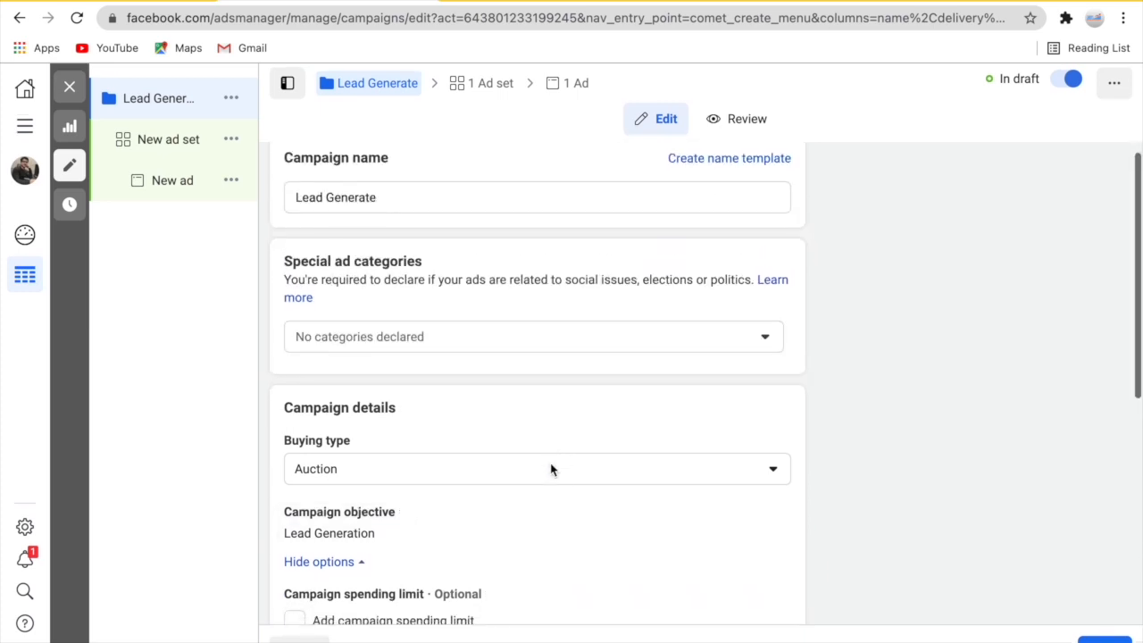
scroll(550, 469, "down", 3)
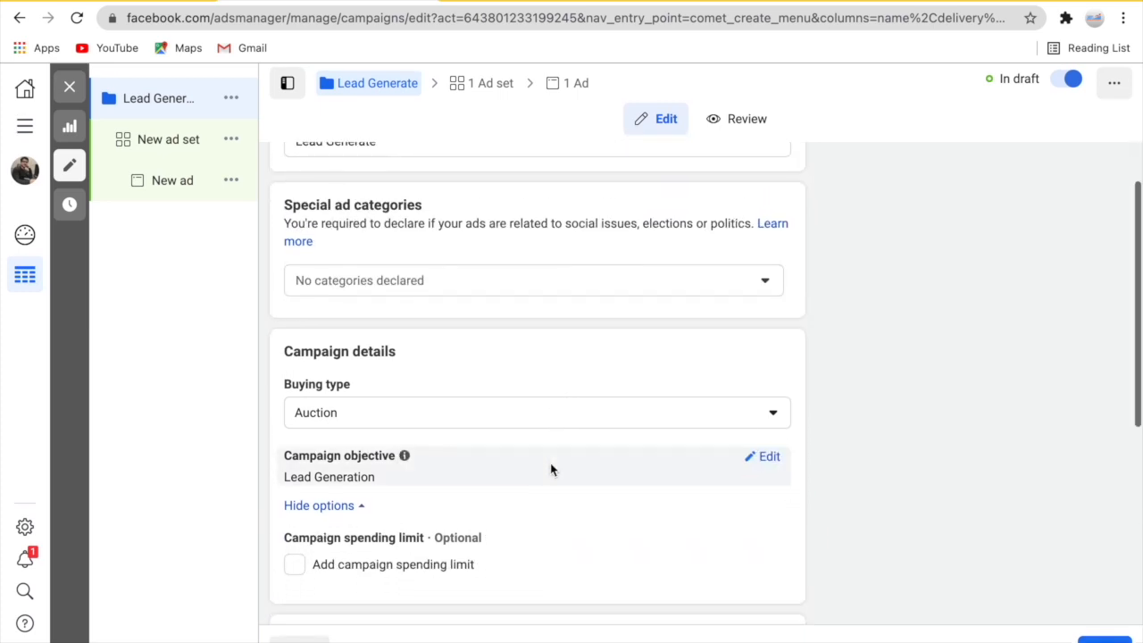
scroll(550, 469, "down", 2)
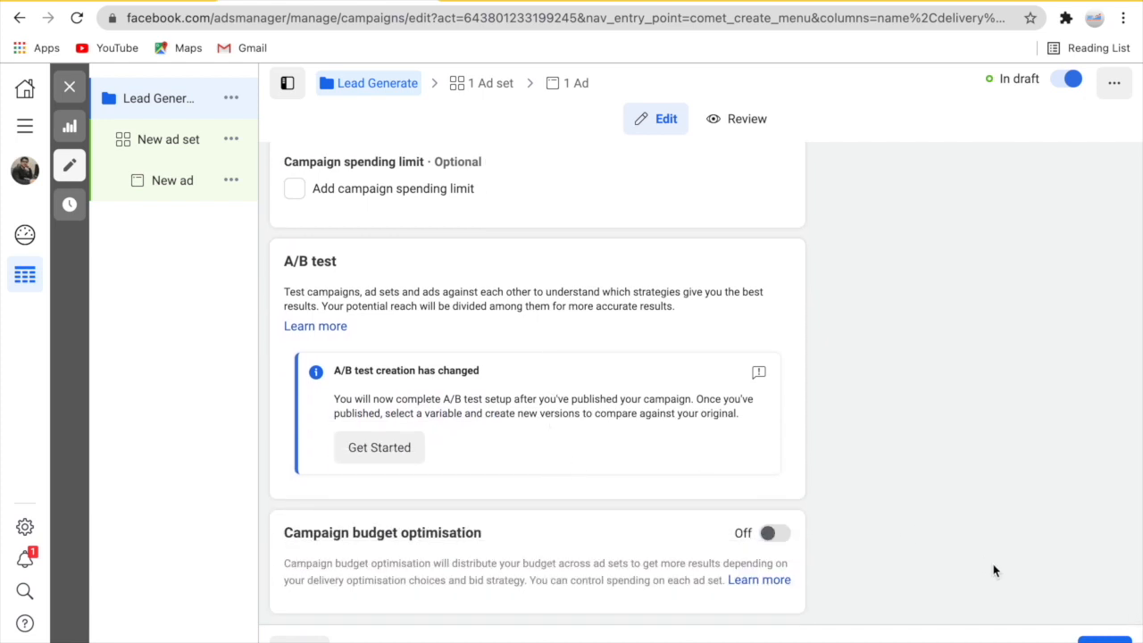
left_click(1103, 636)
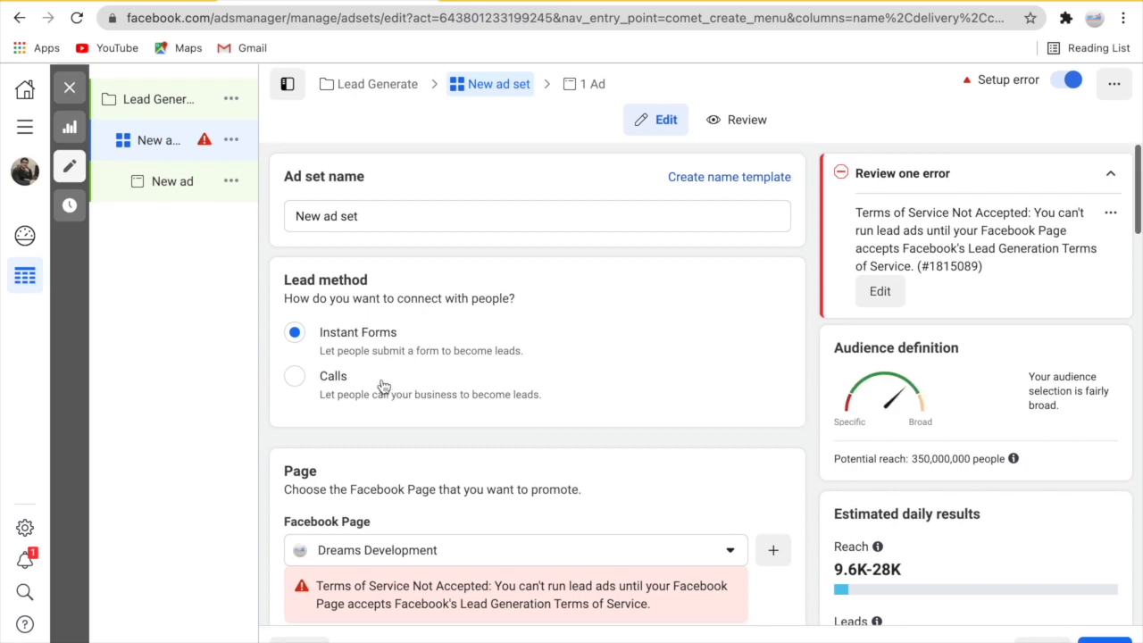
- Rename the ad set as Lead Generate
left_click_drag(372, 217, 286, 215)
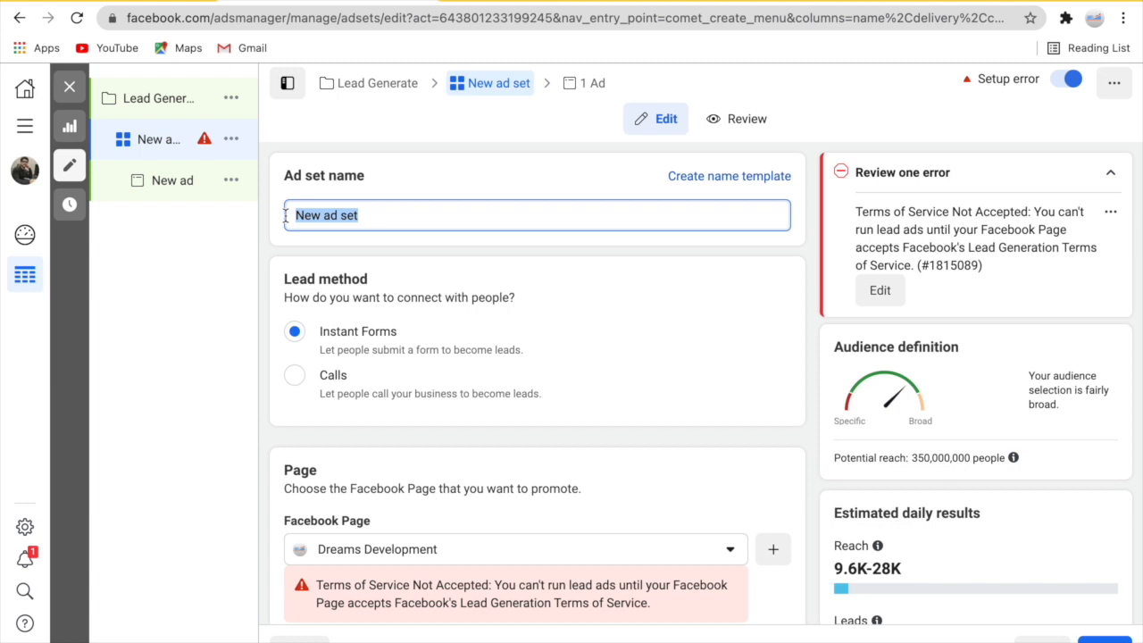
type("Le")
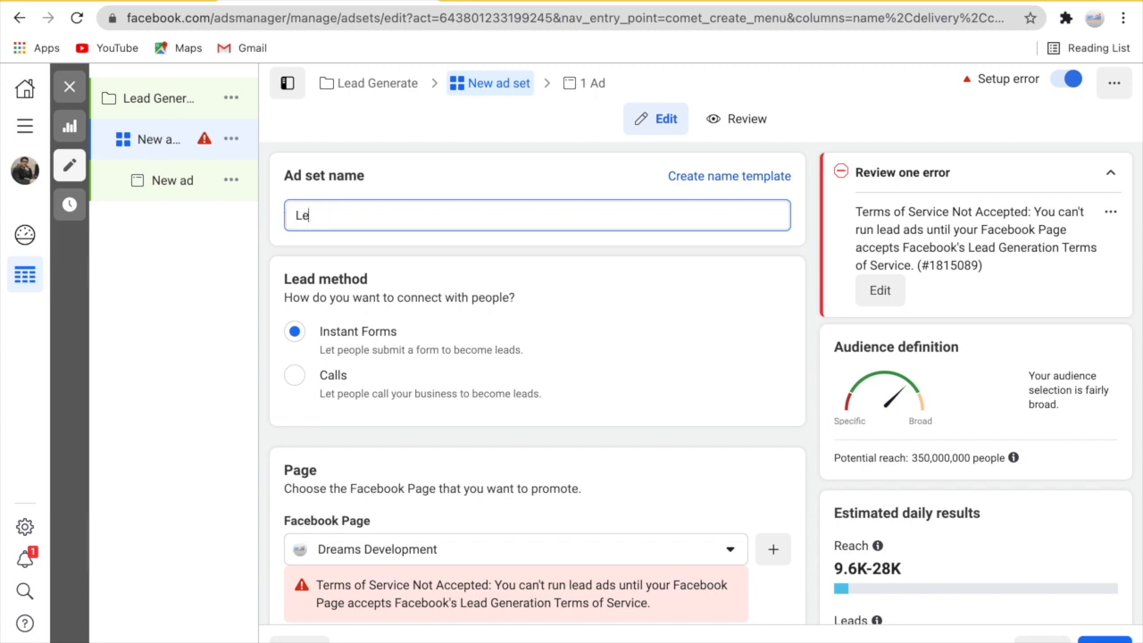
type("ad Ge")
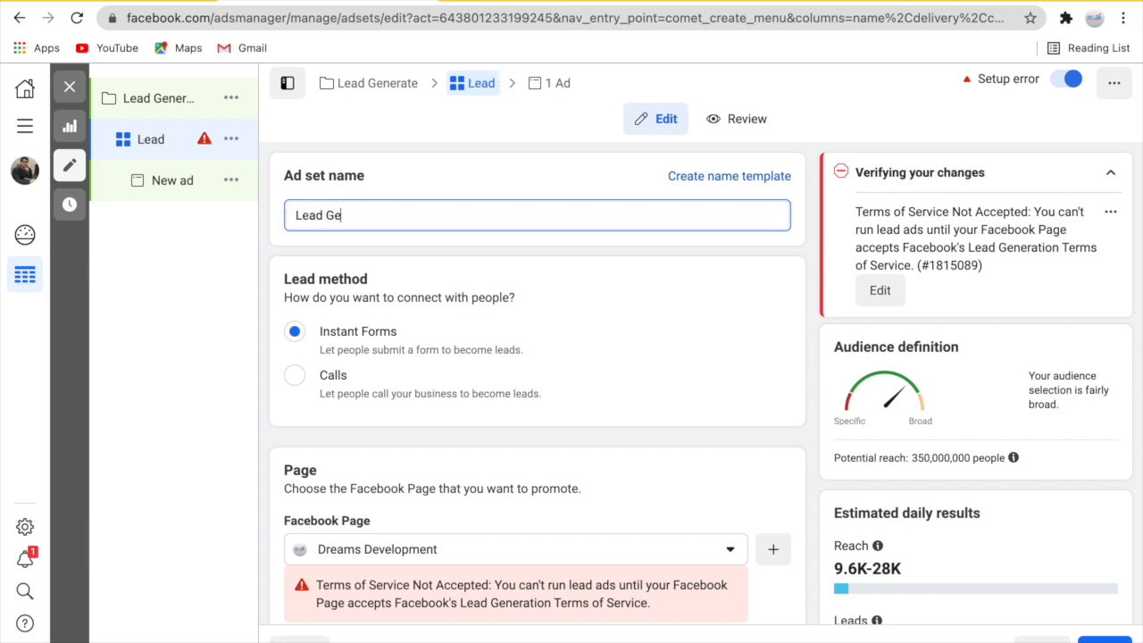
type("nerate")
scroll(408, 326, "down", 1)
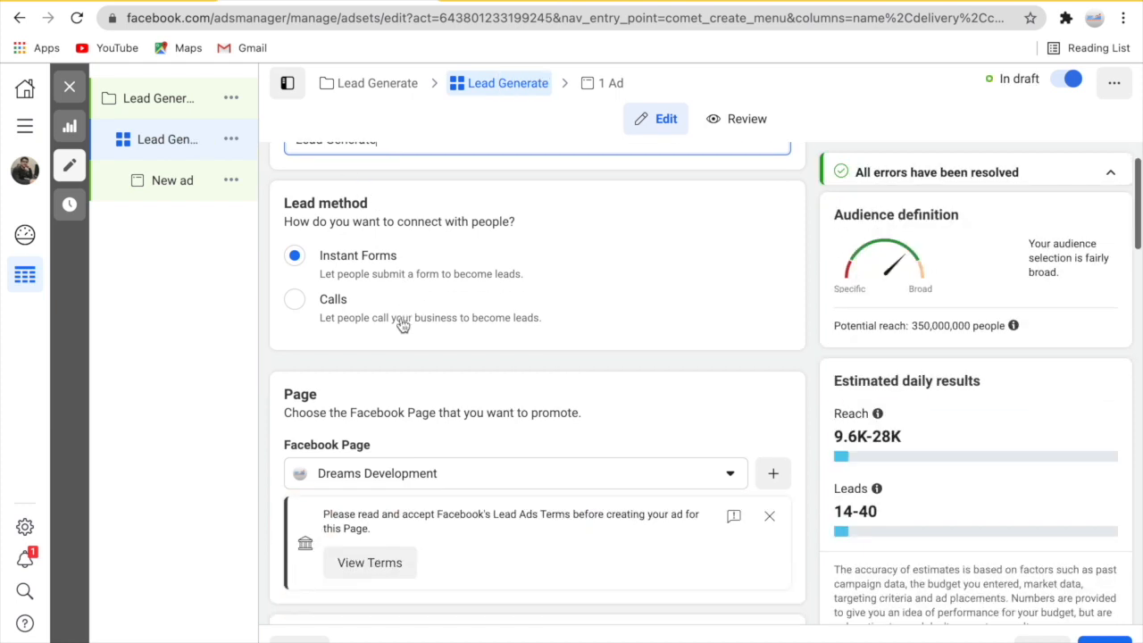
- Try Calls as the lead method and switch back to Instant Forms
left_click(295, 258)
scroll(375, 323, "down", 1)
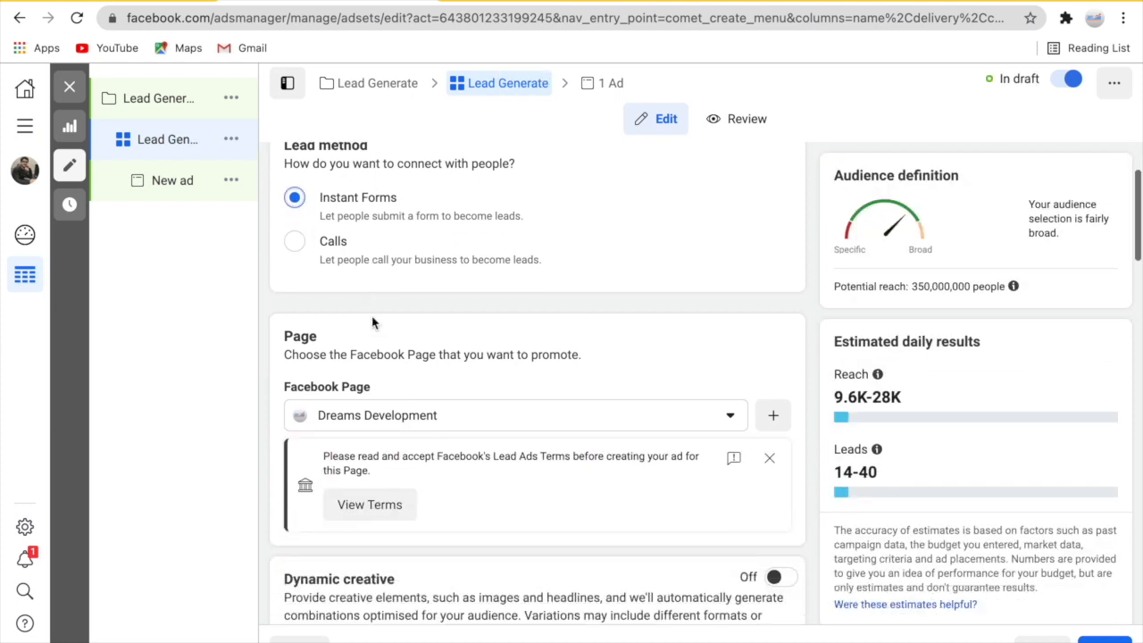
left_click(296, 242)
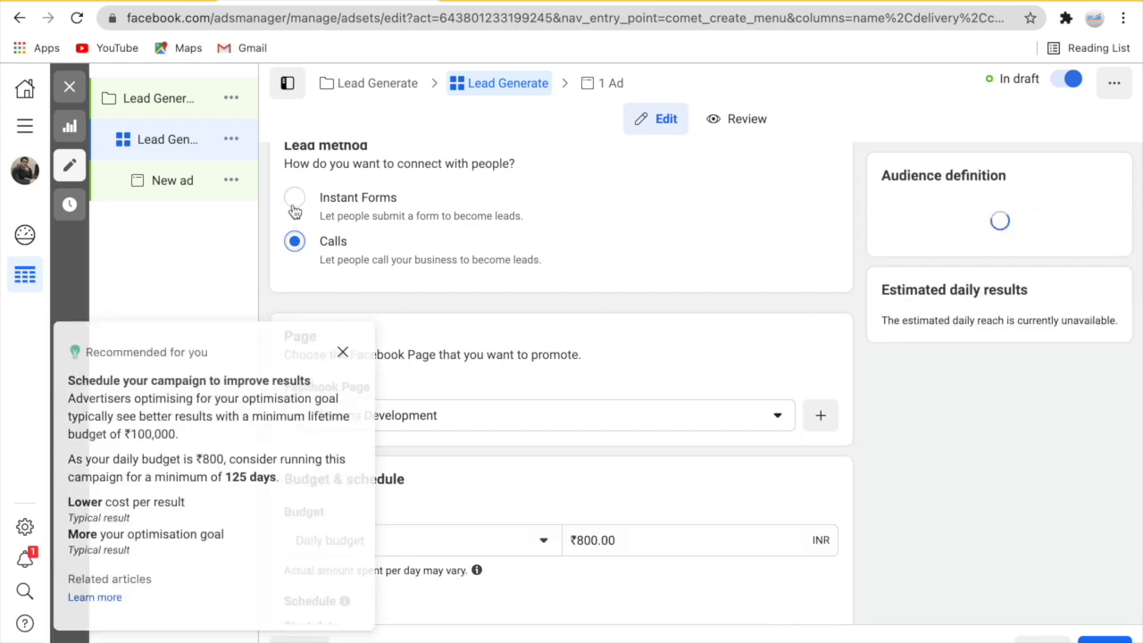
left_click(295, 200)
- Check the Facebook Pages available for promotion and keep Dreams Development
scroll(388, 390, "down", 1)
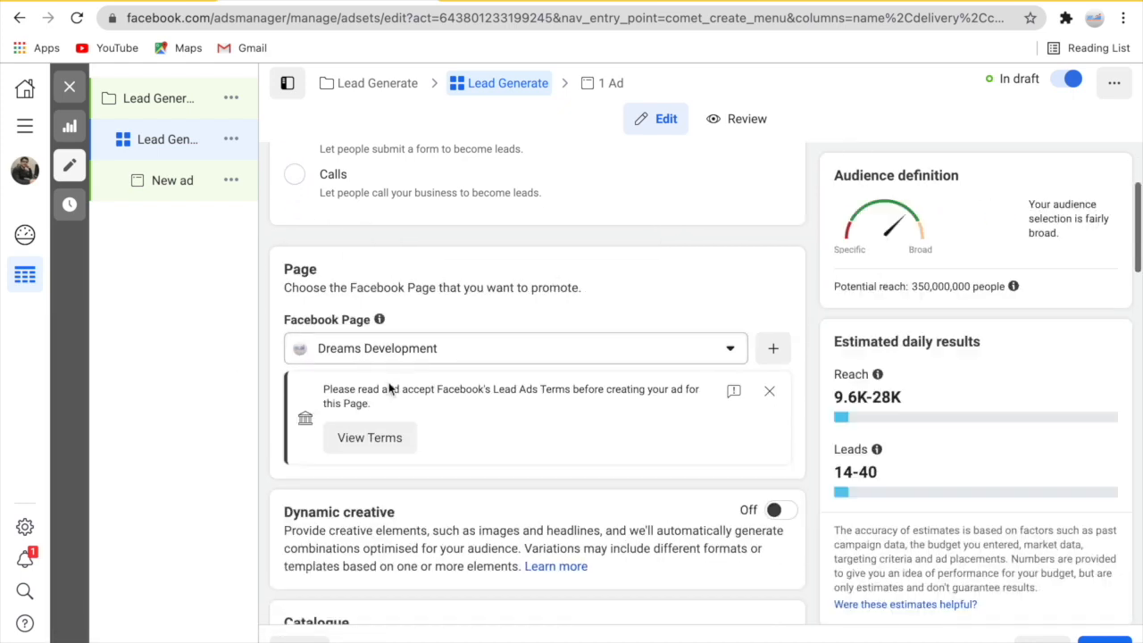
scroll(384, 355, "down", 1)
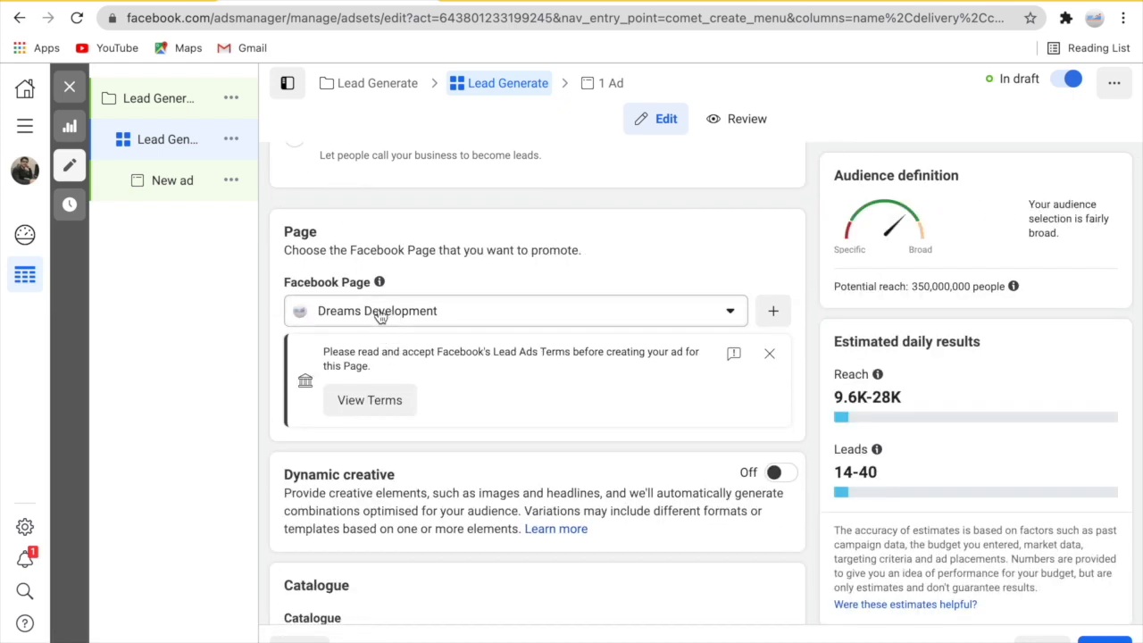
left_click(451, 319)
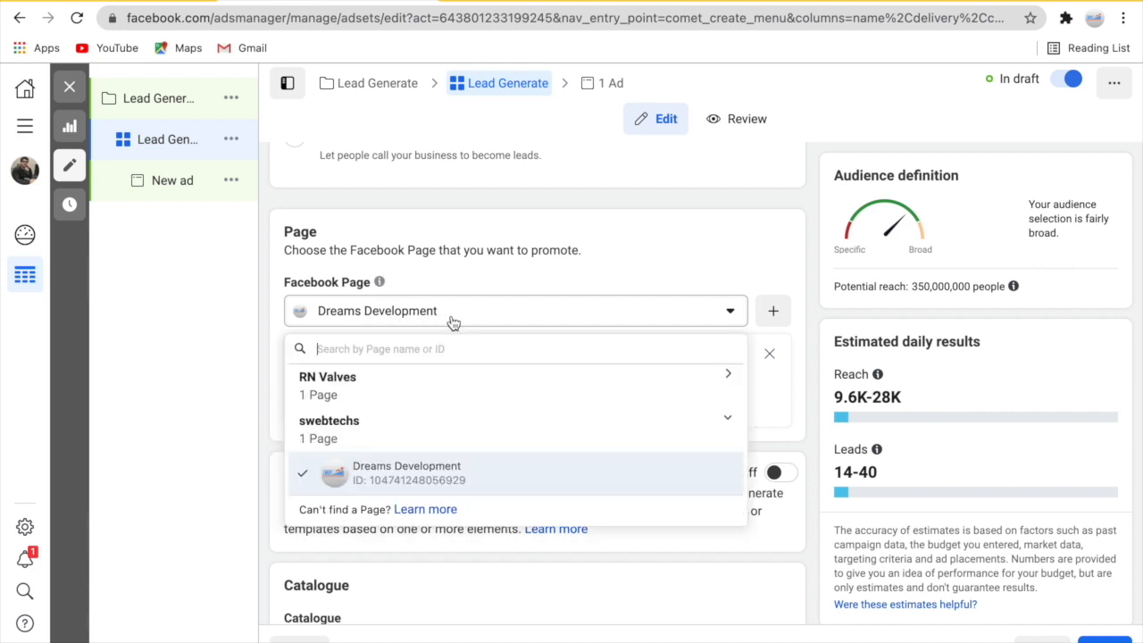
left_click(437, 322)
- Read and accept Facebook's Lead Ads Terms for the Dreams Development page
scroll(393, 332, "down", 1)
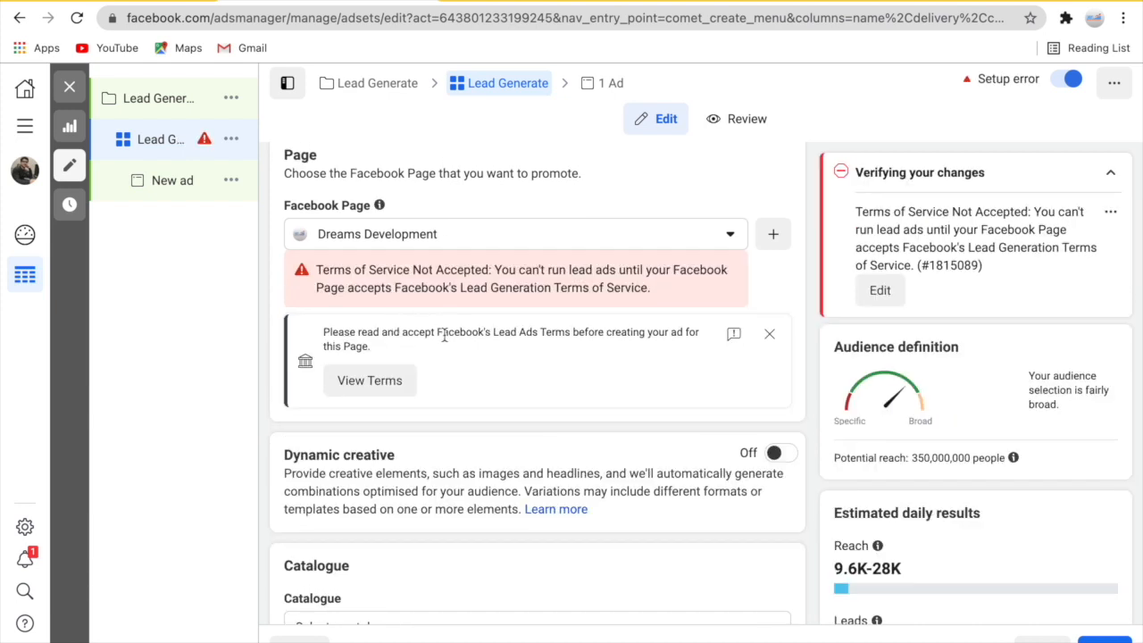
scroll(444, 335, "down", 1)
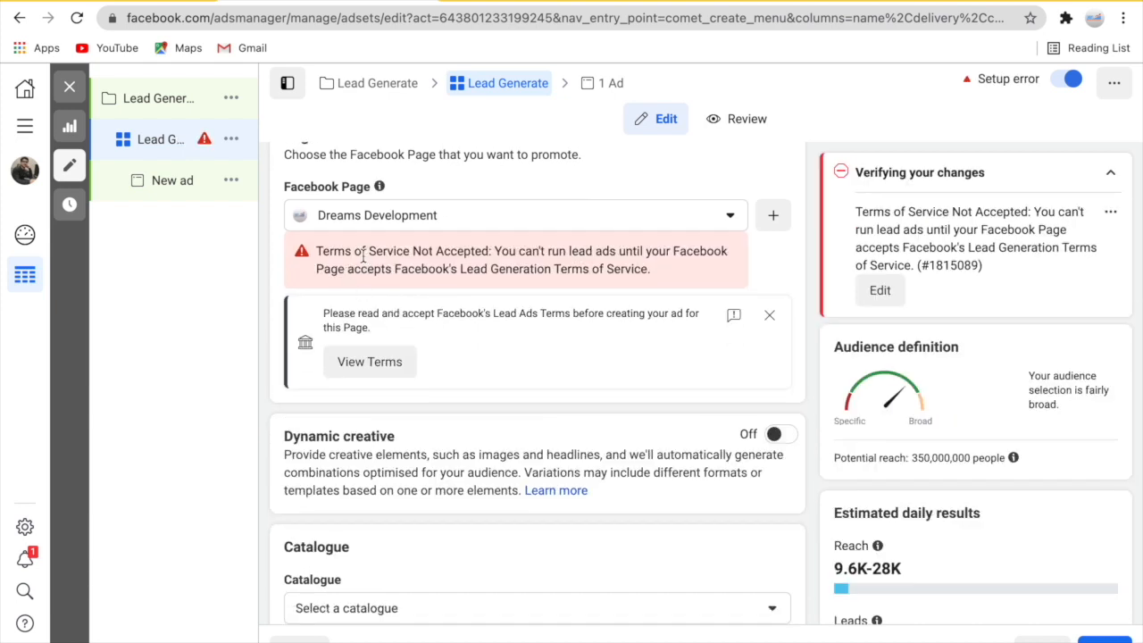
left_click_drag(318, 251, 540, 259)
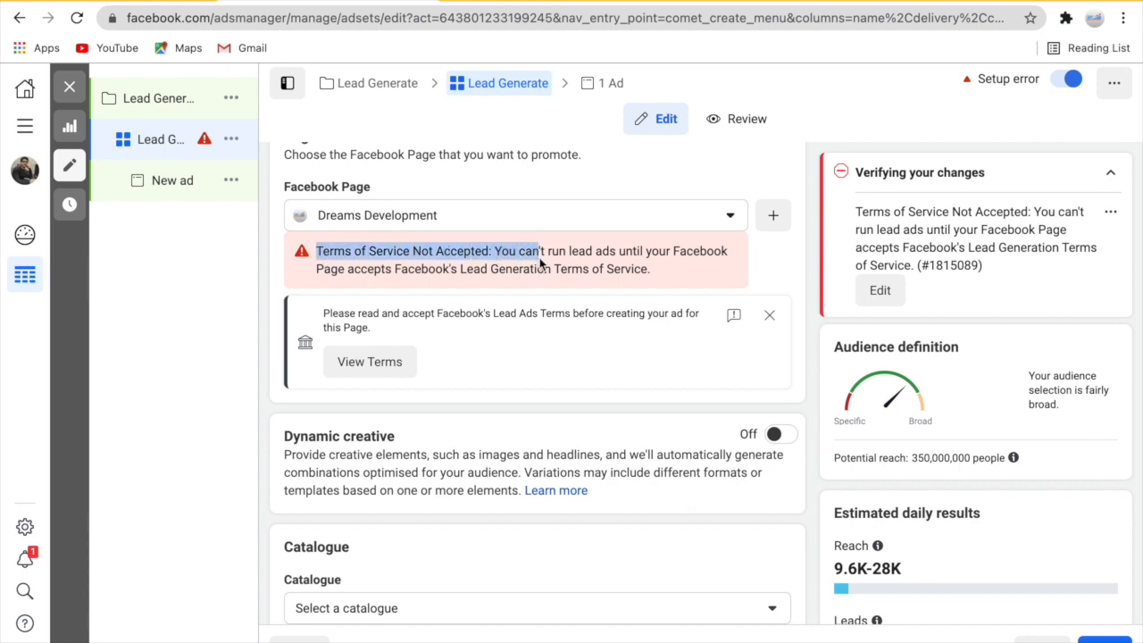
left_click(694, 221)
left_click(343, 379)
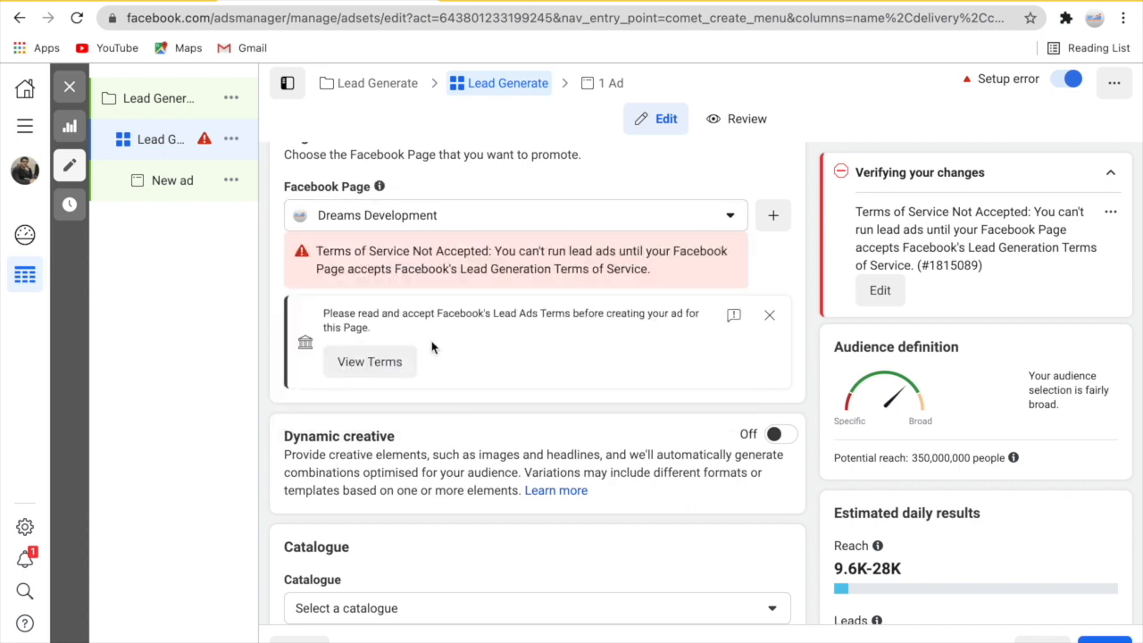
scroll(408, 349, "down", 3)
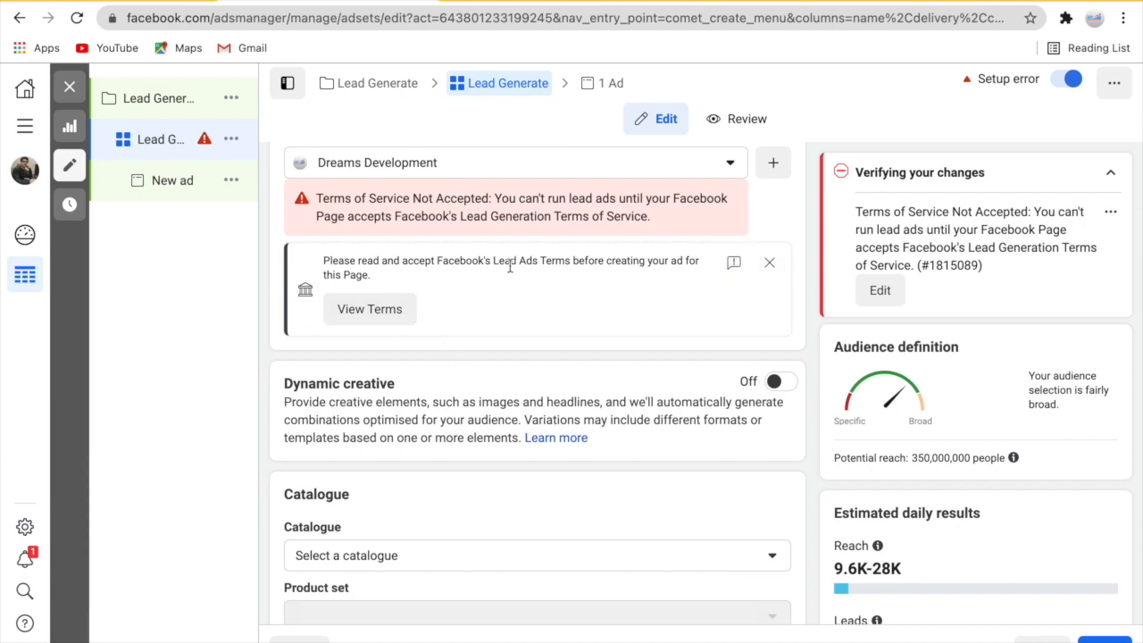
left_click(367, 309)
scroll(446, 404, "down", 5)
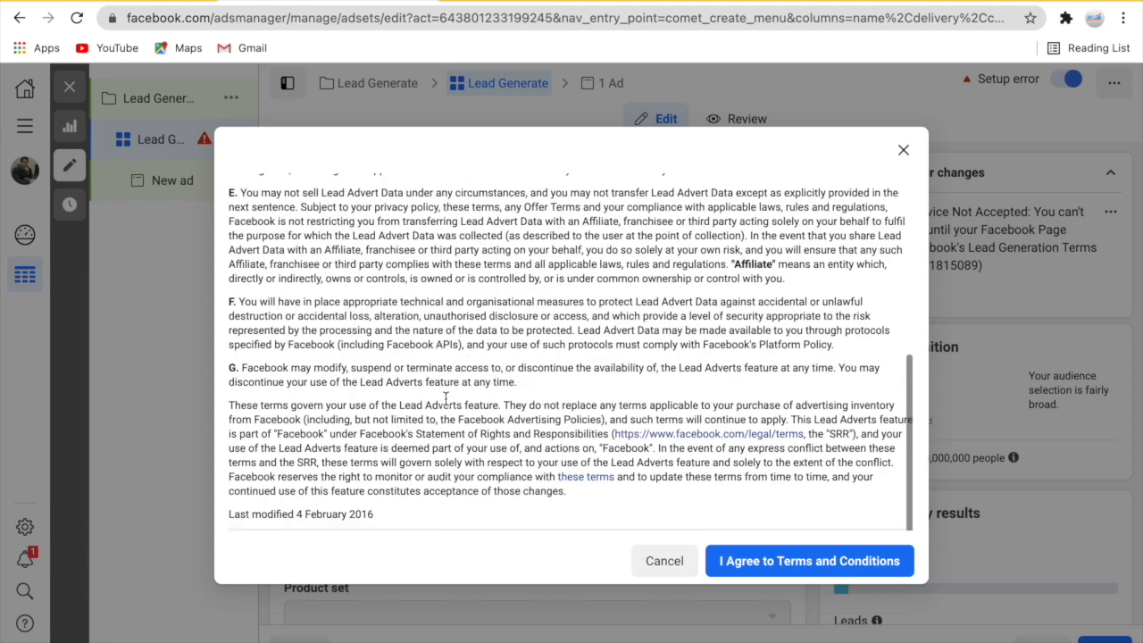
left_click(740, 556)
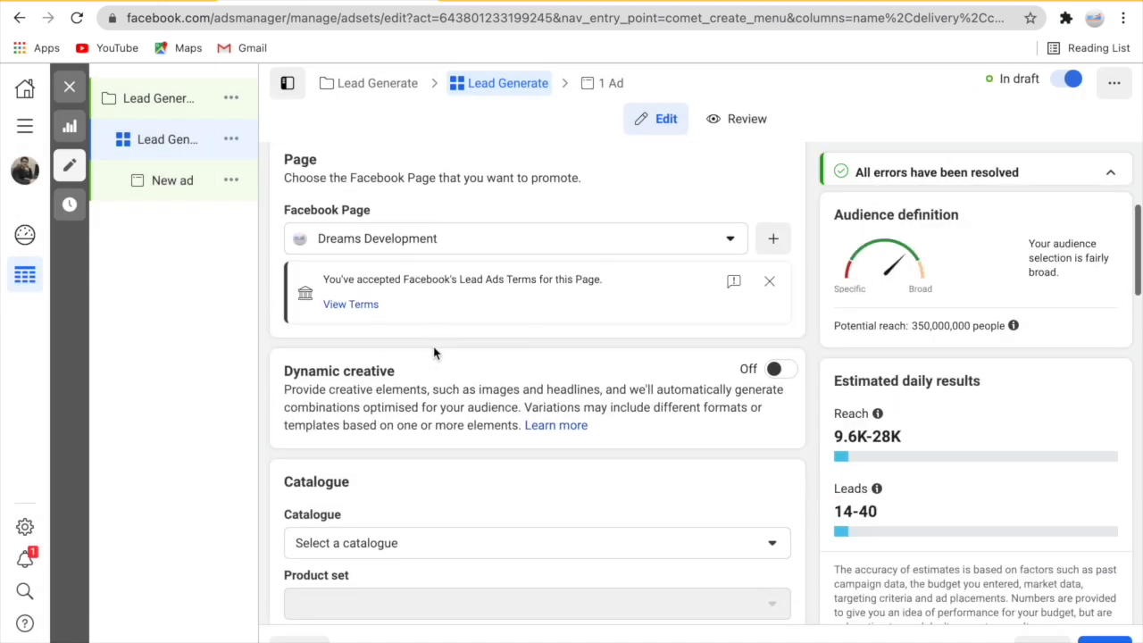
- Try a lifetime budget of ₹1,000 for the ad set
scroll(434, 352, "down", 1)
scroll(434, 350, "down", 2)
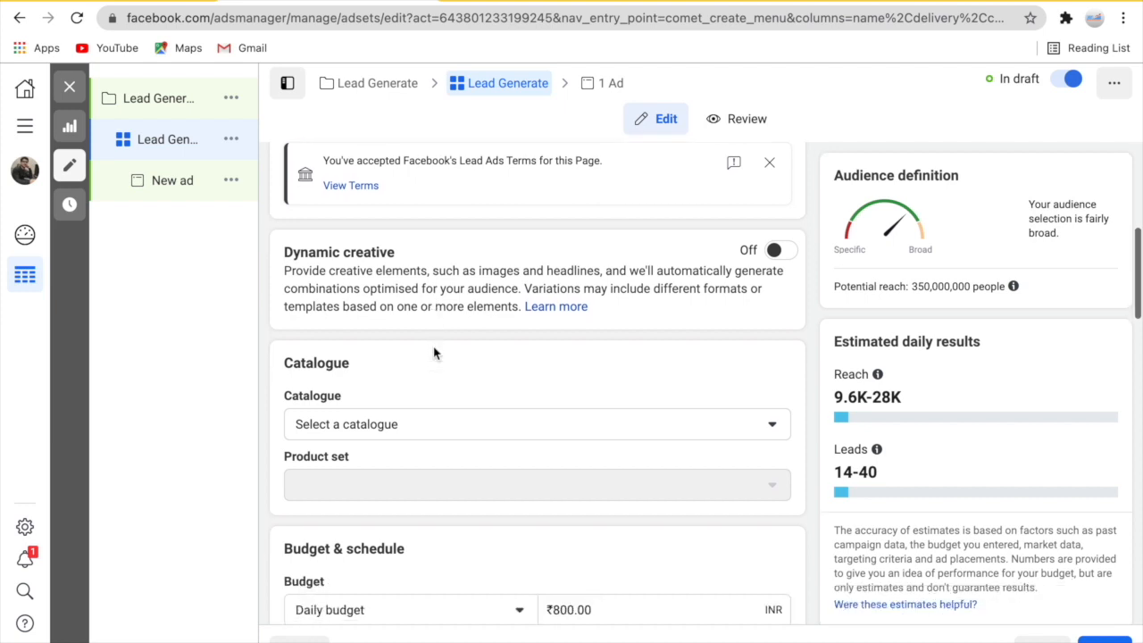
scroll(434, 352, "down", 3)
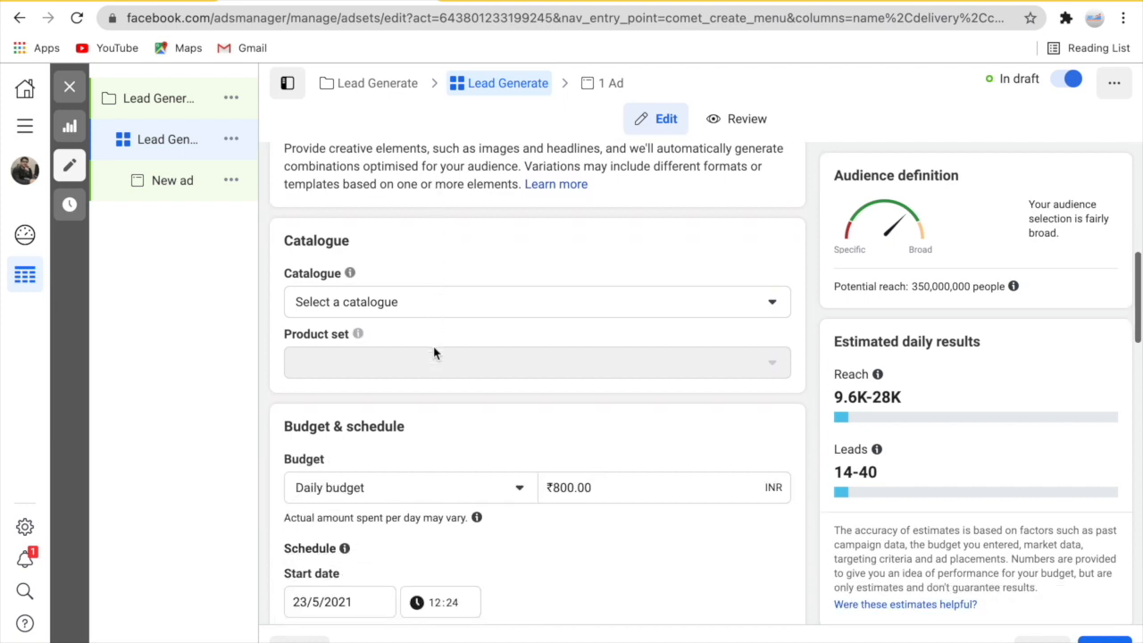
scroll(435, 352, "down", 1)
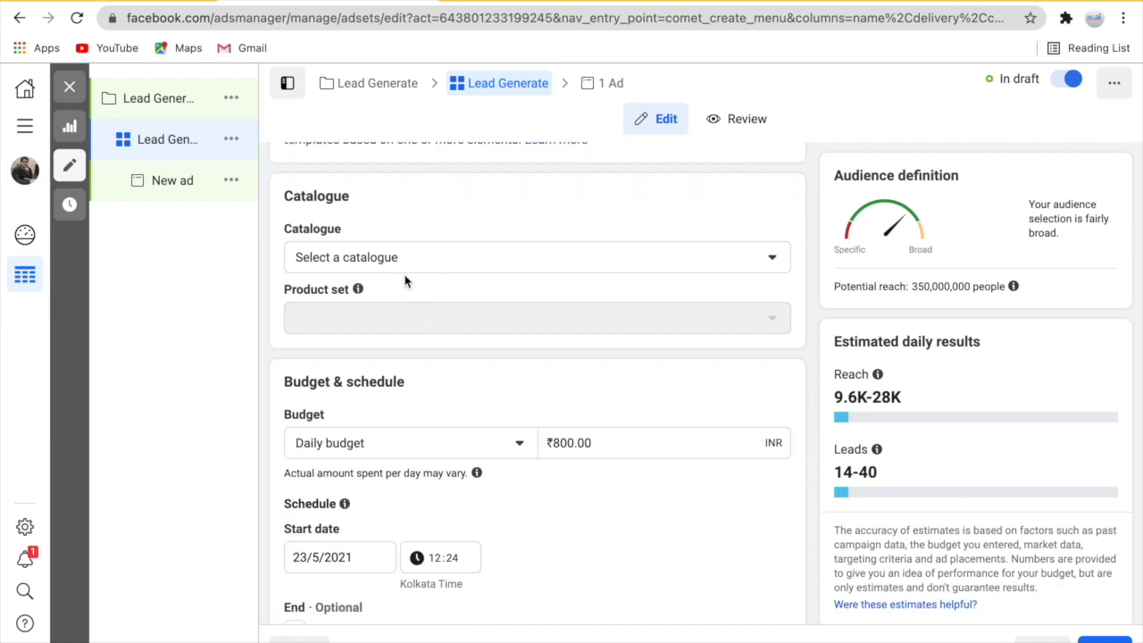
scroll(384, 336, "down", 4)
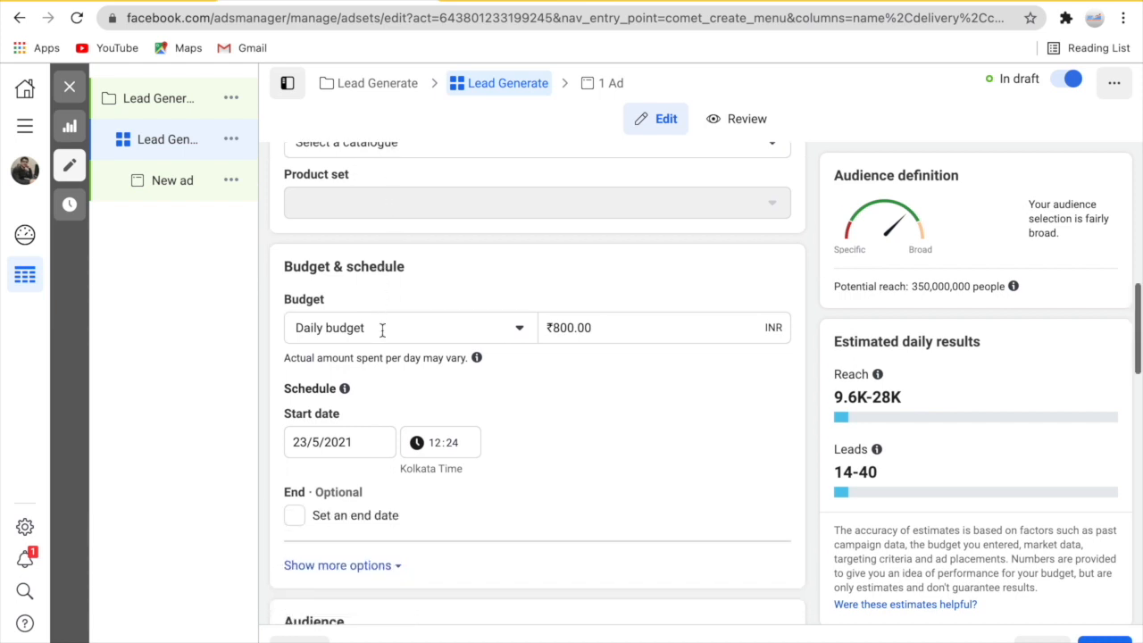
scroll(384, 336, "down", 1)
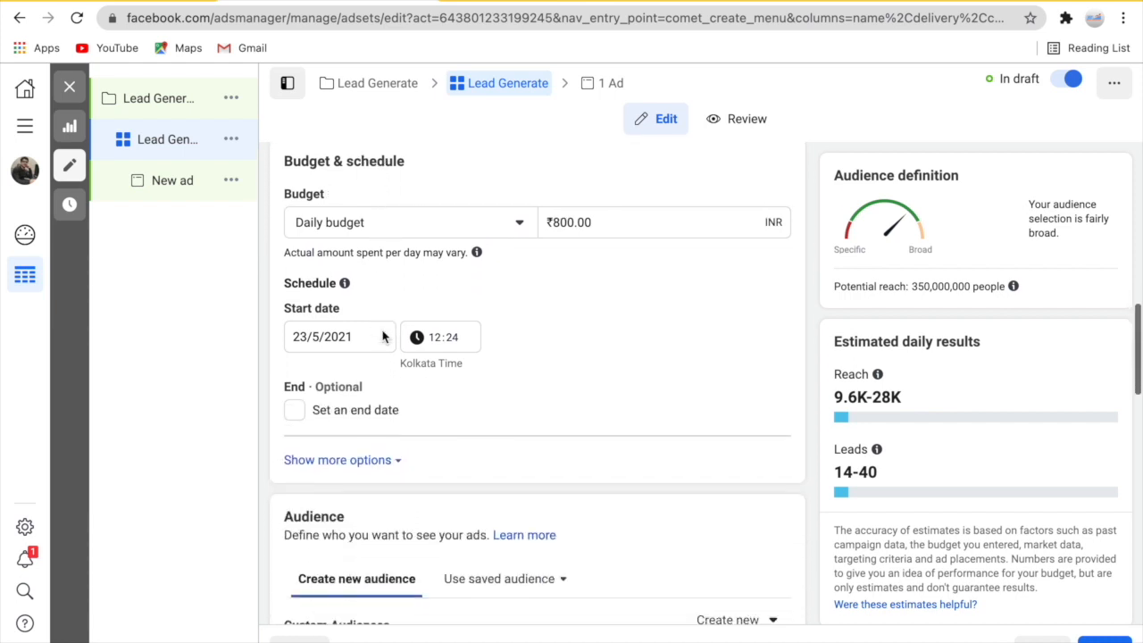
left_click(367, 221)
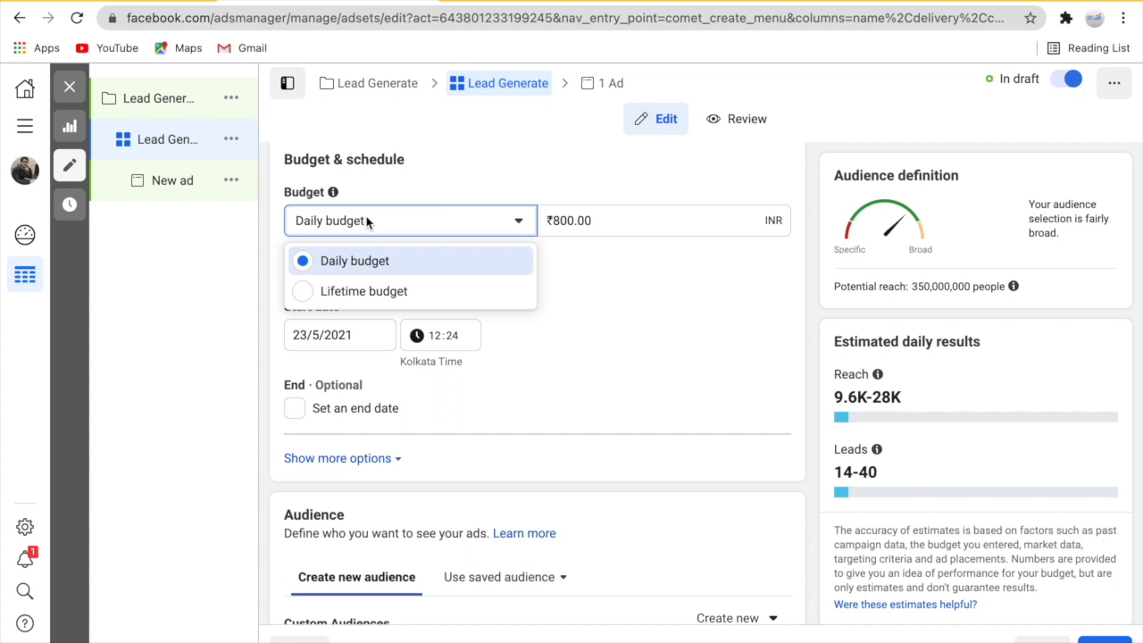
left_click(323, 293)
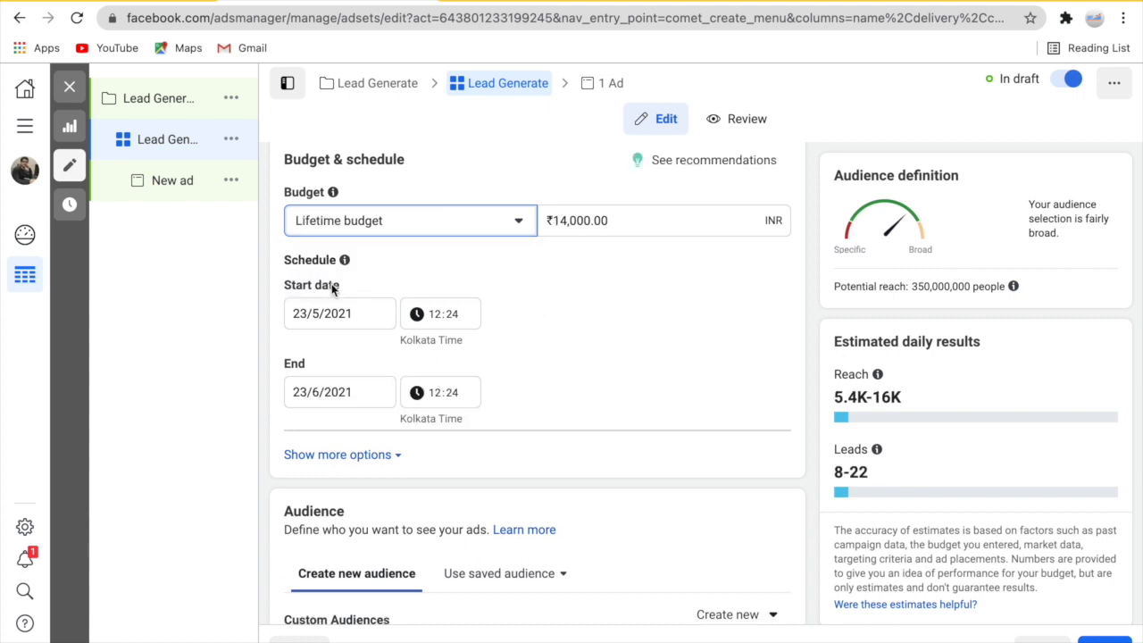
left_click(586, 224)
left_click(622, 223)
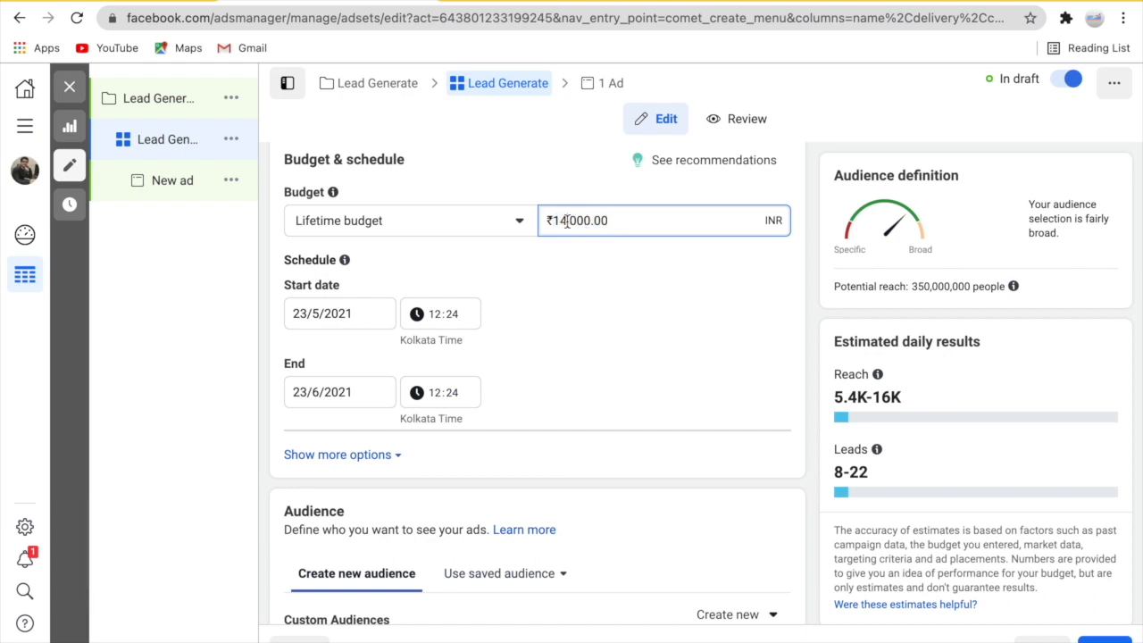
key("BackSpace")
key("BackSpace")
type("1")
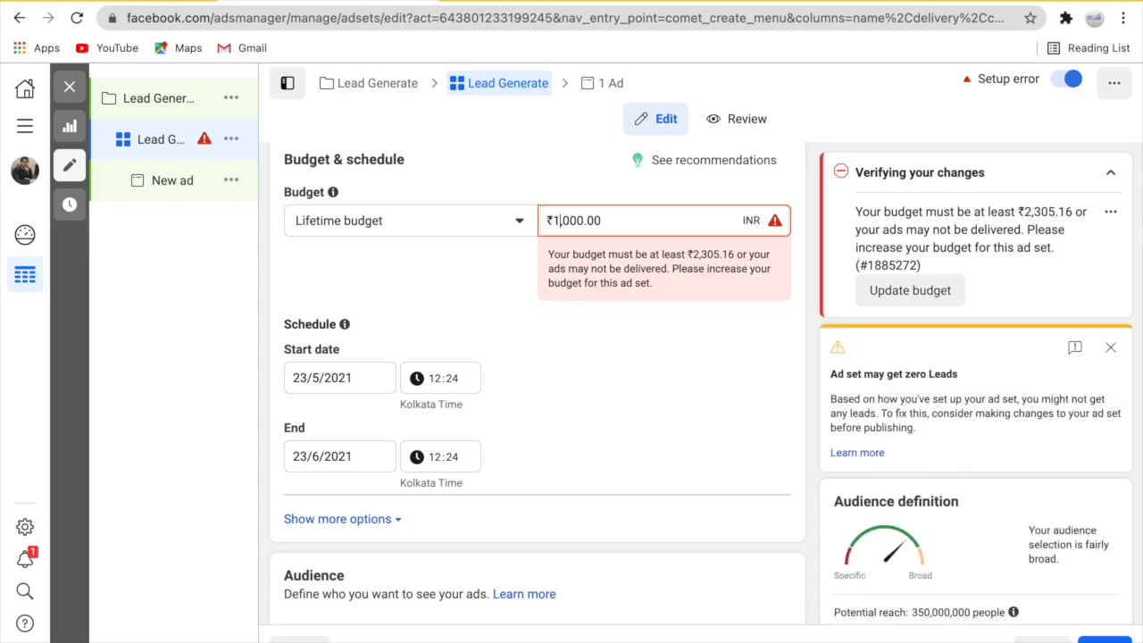
- Switch the ad set to a daily budget of ₹500
left_click(383, 223)
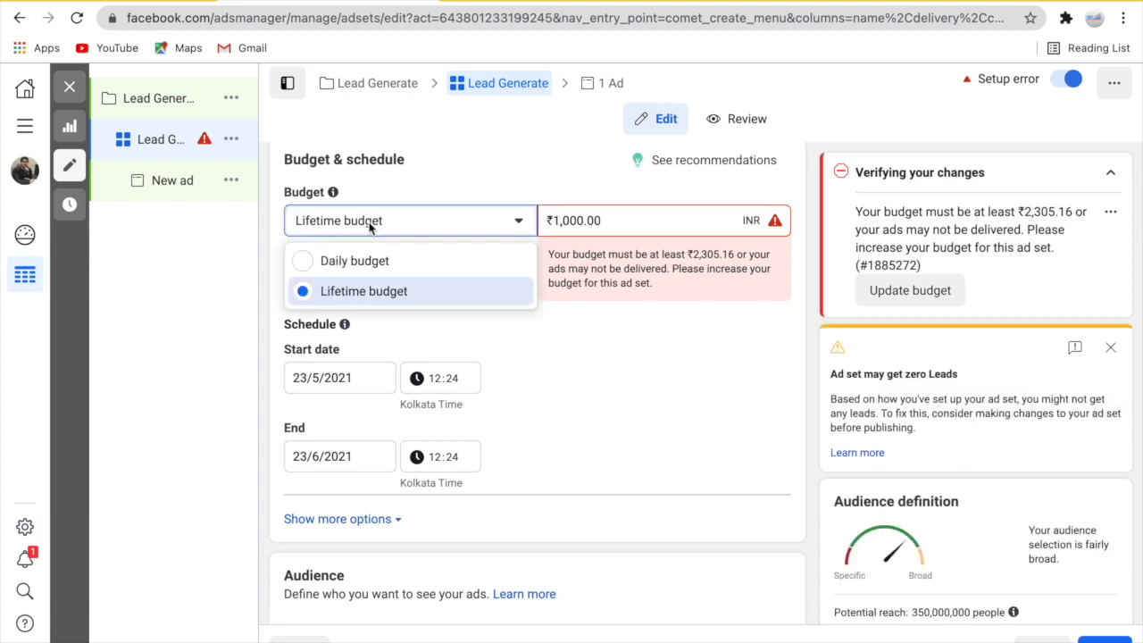
left_click(336, 259)
left_click(558, 220)
key("BackSpace")
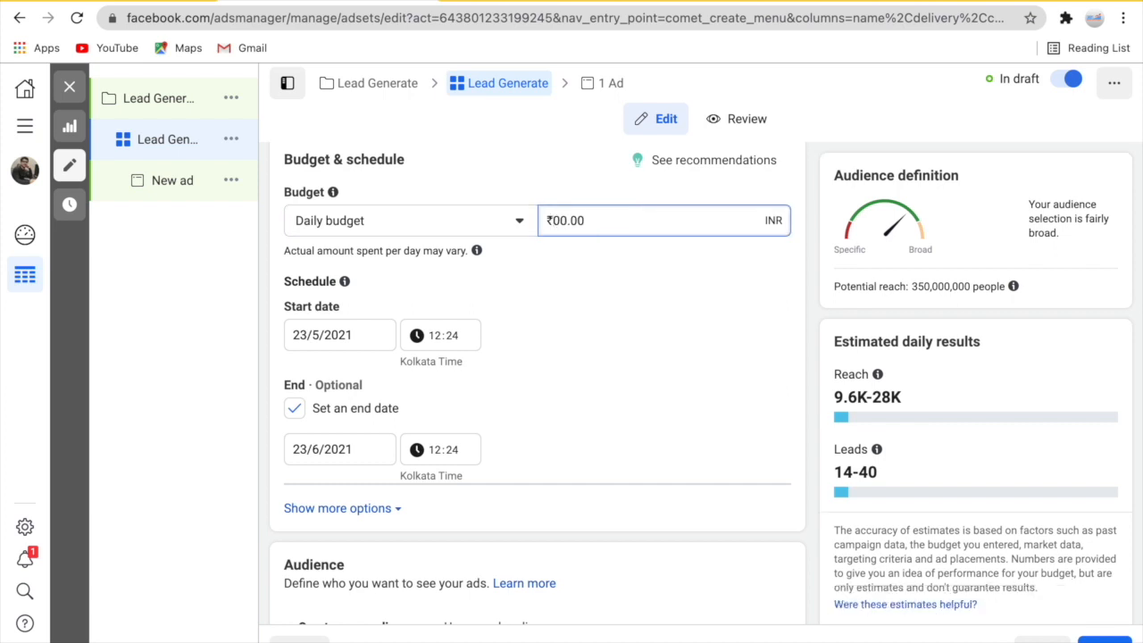
type("5")
left_click(581, 301)
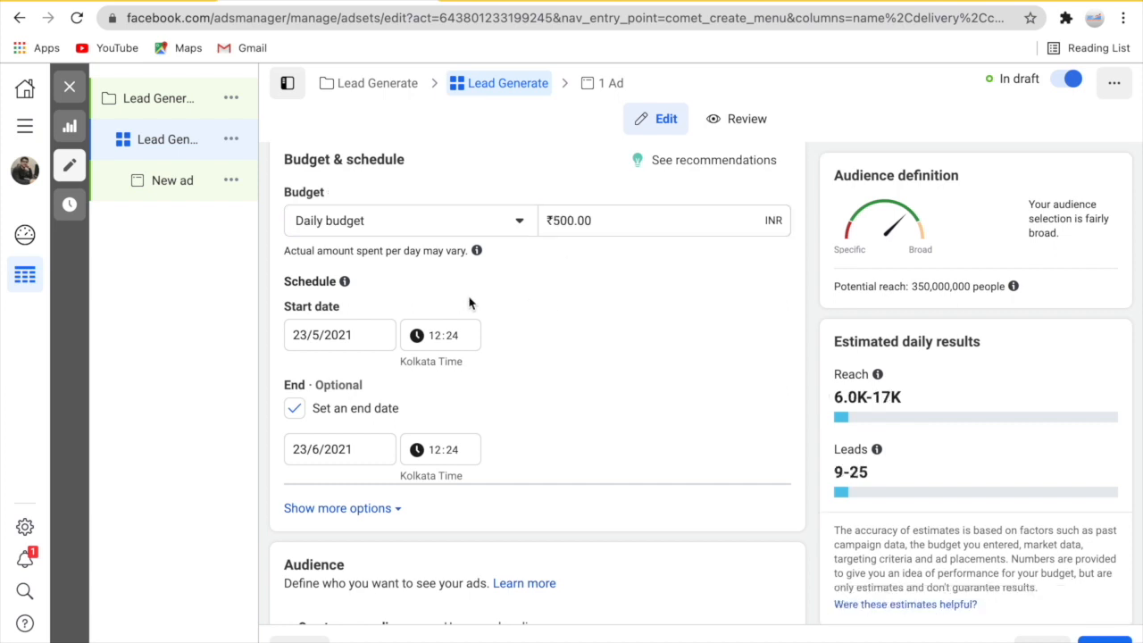
- Review the ad set's start date, optional end date and budget settings
scroll(471, 304, "down", 1)
scroll(471, 304, "down", 1)
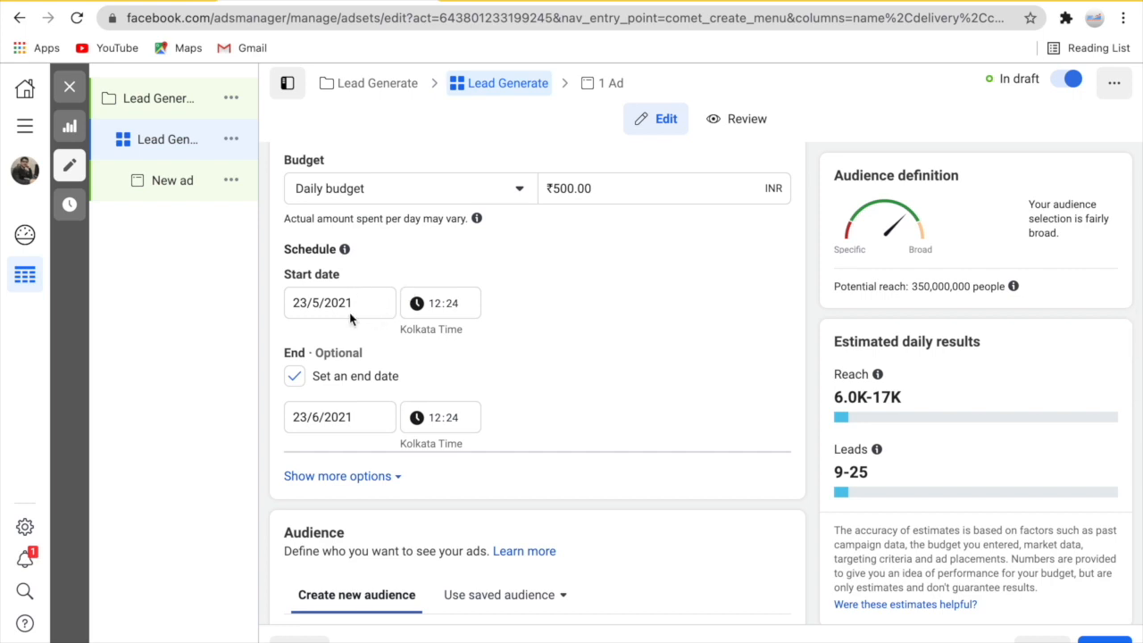
scroll(332, 307, "down", 2)
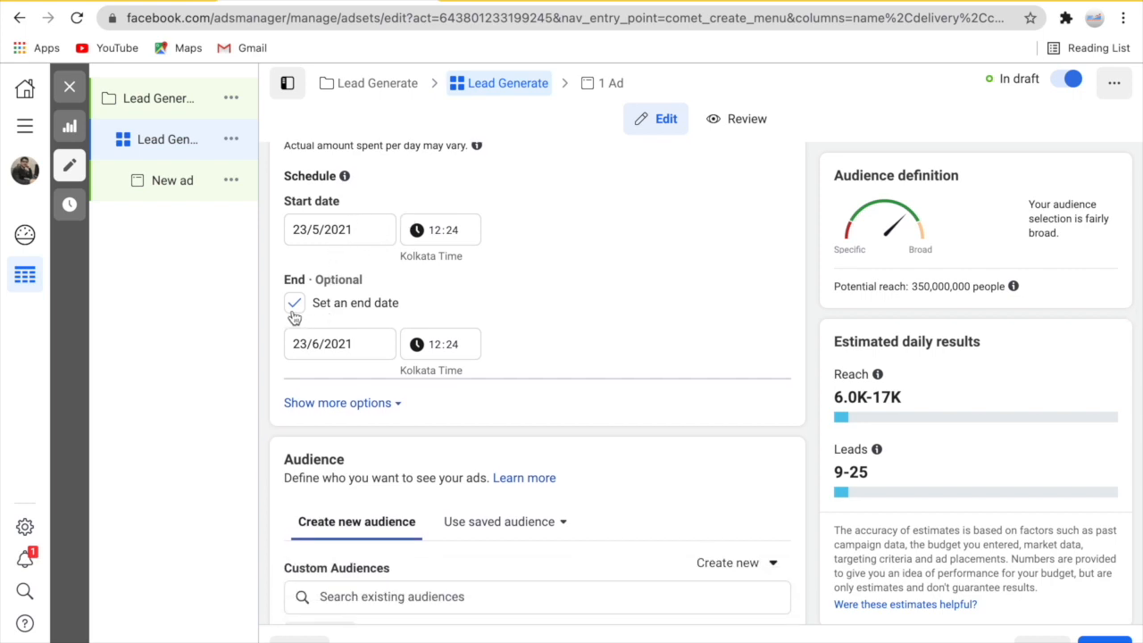
triple_click(337, 283)
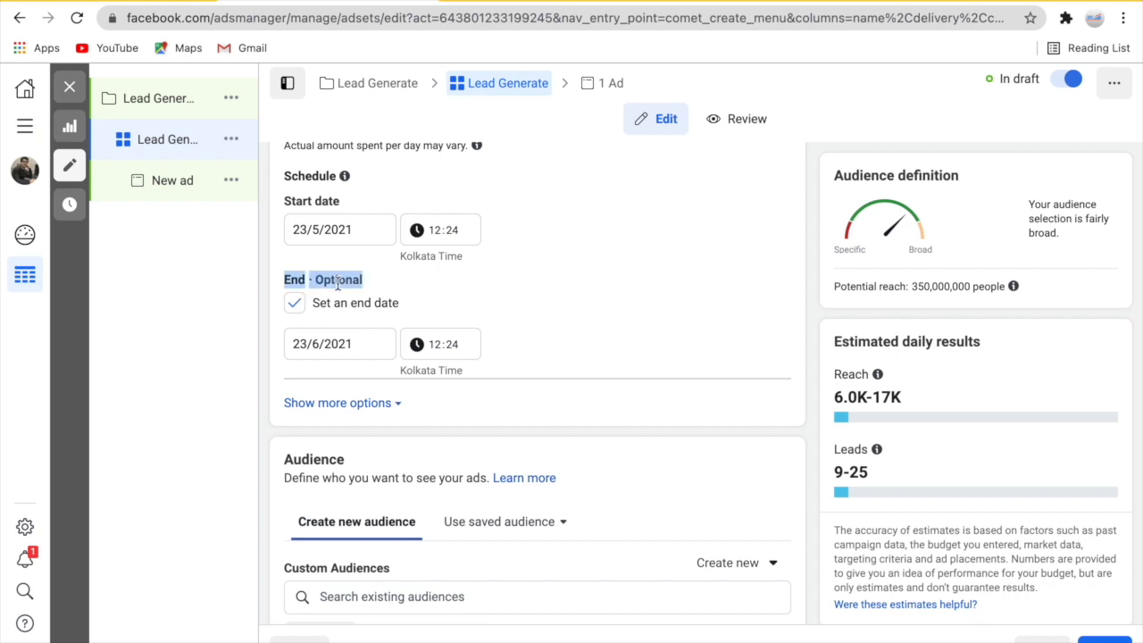
left_click(373, 282)
scroll(451, 223, "up", 2)
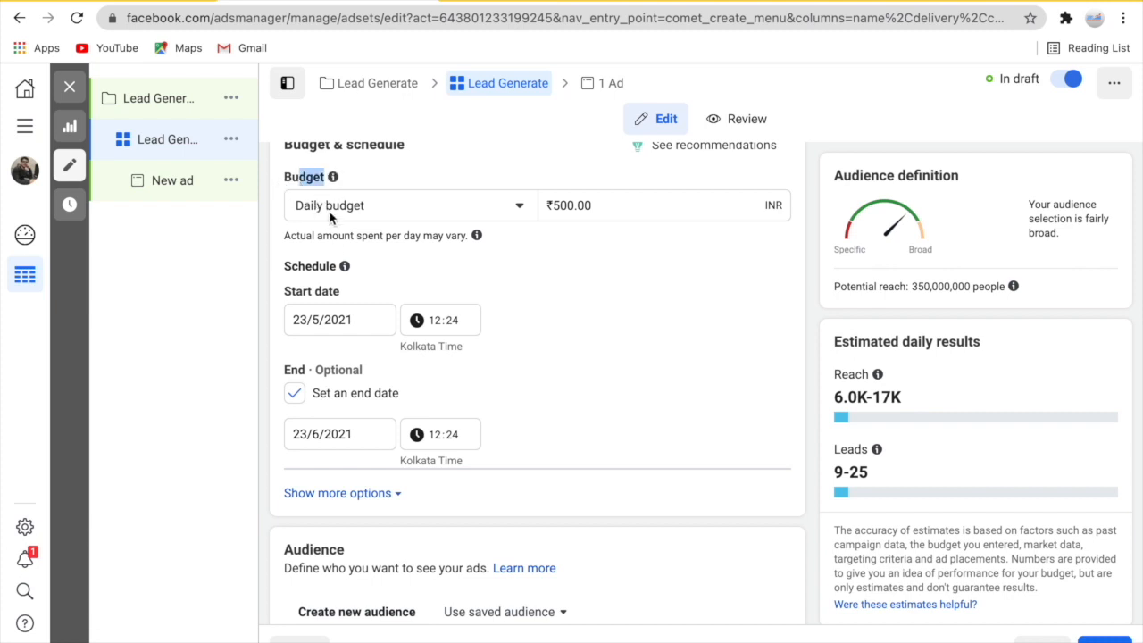
- Examine the Audience section's custom audiences, locations, age, gender, detailed targeting and language settings
scroll(376, 305, "down", 2)
scroll(376, 304, "down", 3)
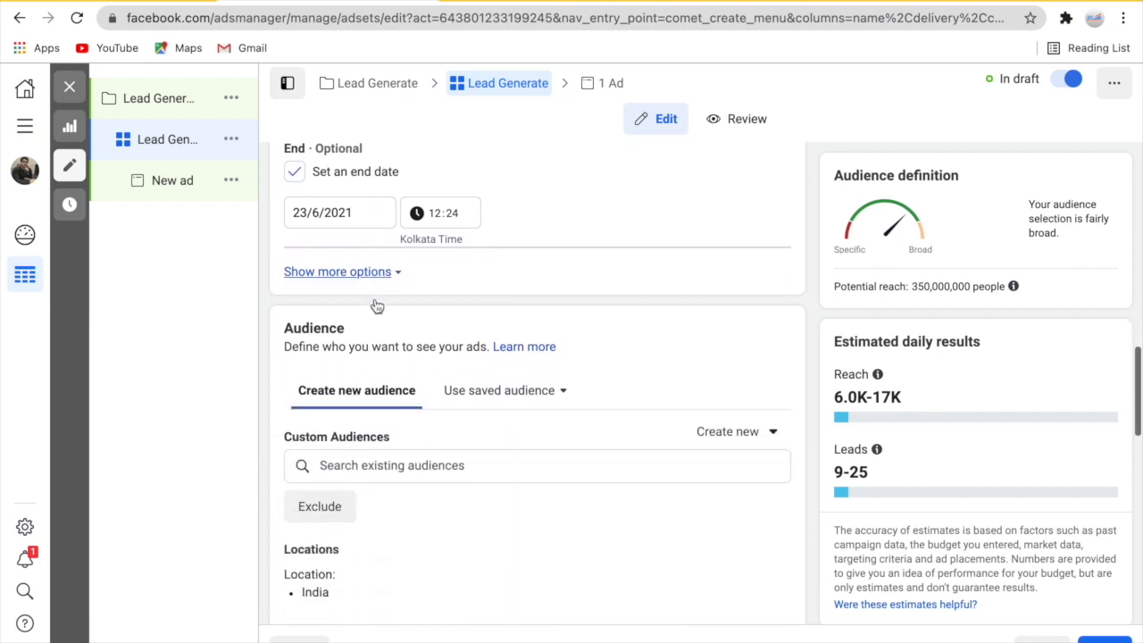
scroll(376, 305, "down", 2)
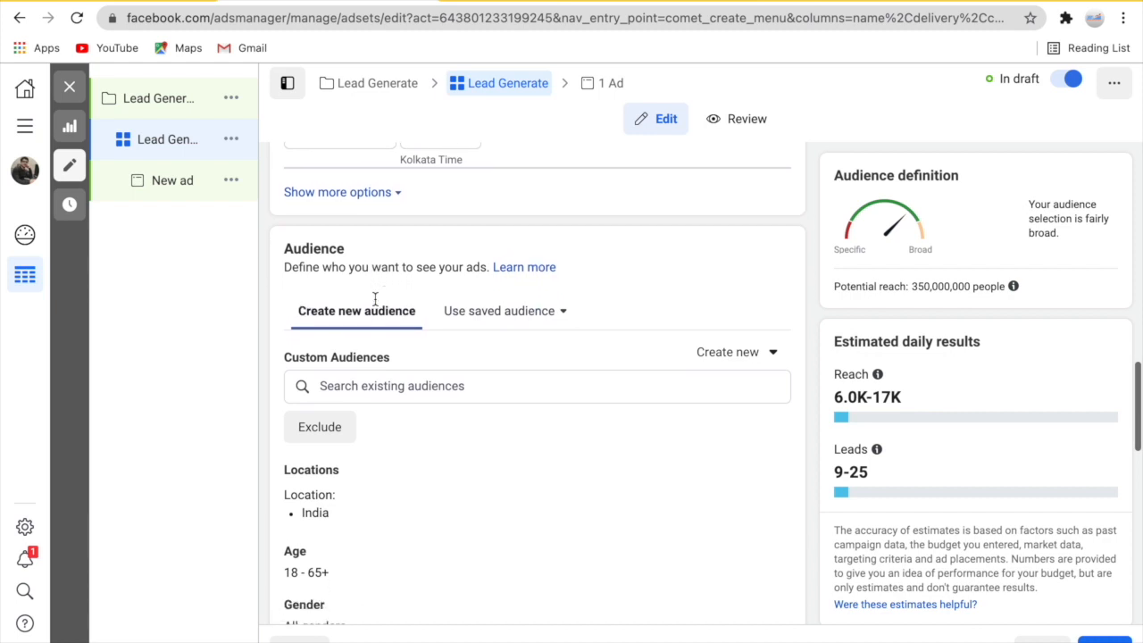
scroll(376, 305, "down", 1)
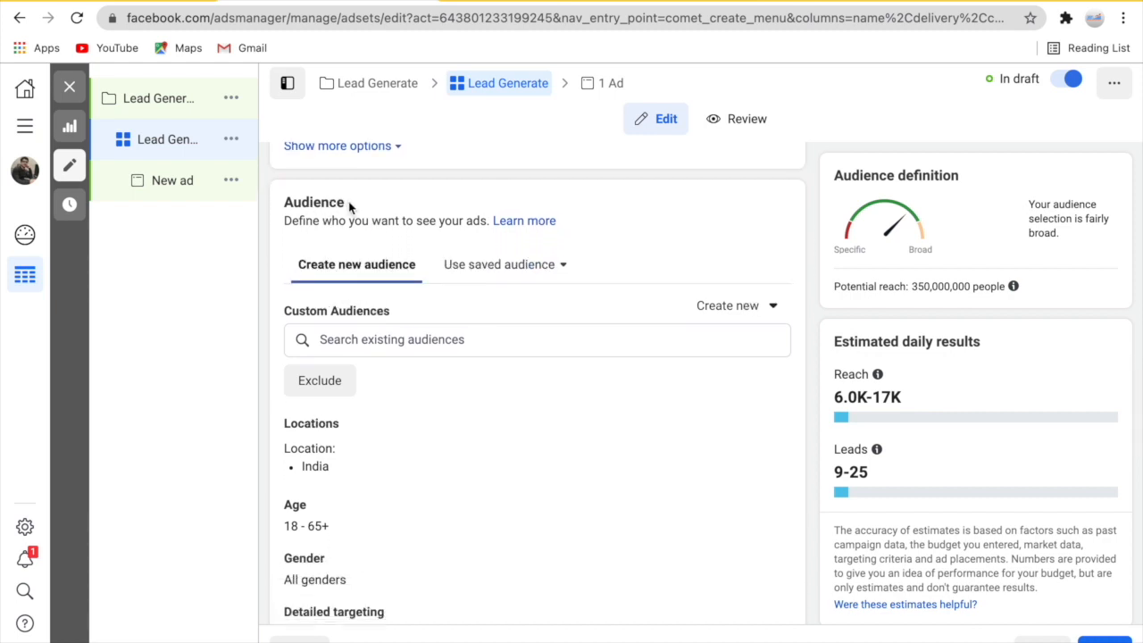
left_click_drag(349, 206, 285, 202)
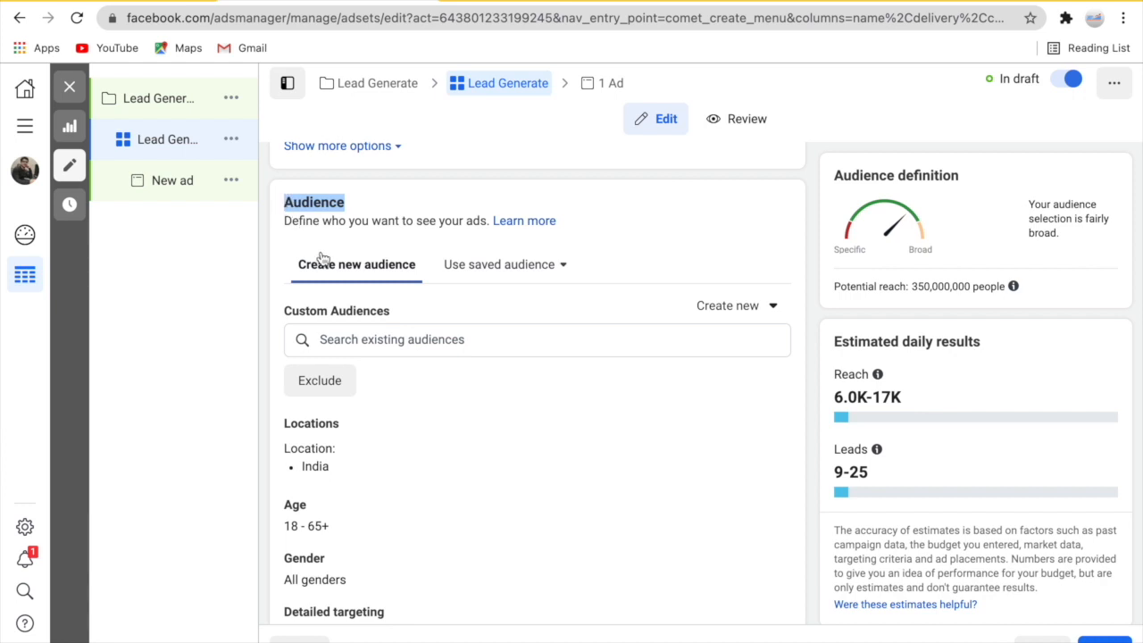
scroll(322, 257, "down", 2)
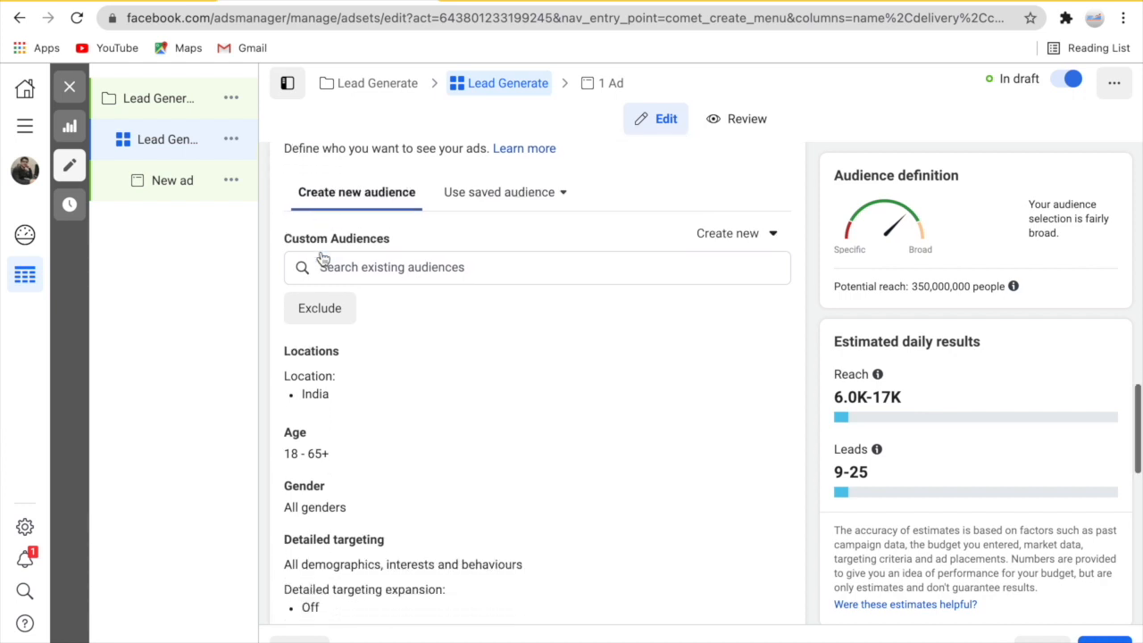
scroll(358, 282, "down", 1)
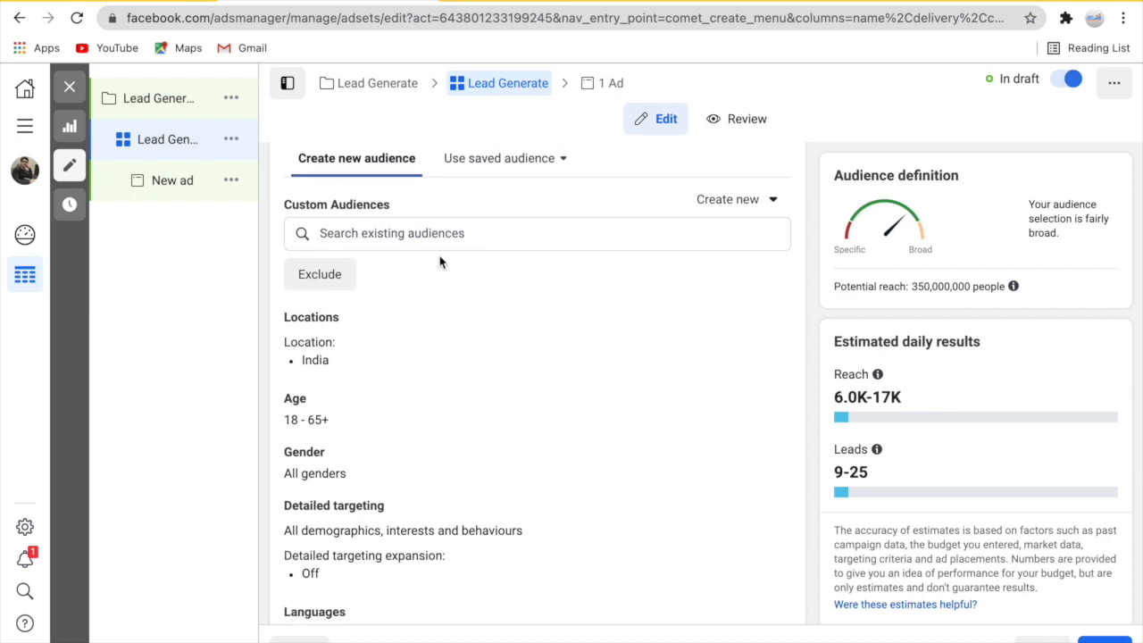
scroll(441, 260, "down", 2)
scroll(441, 261, "up", 1)
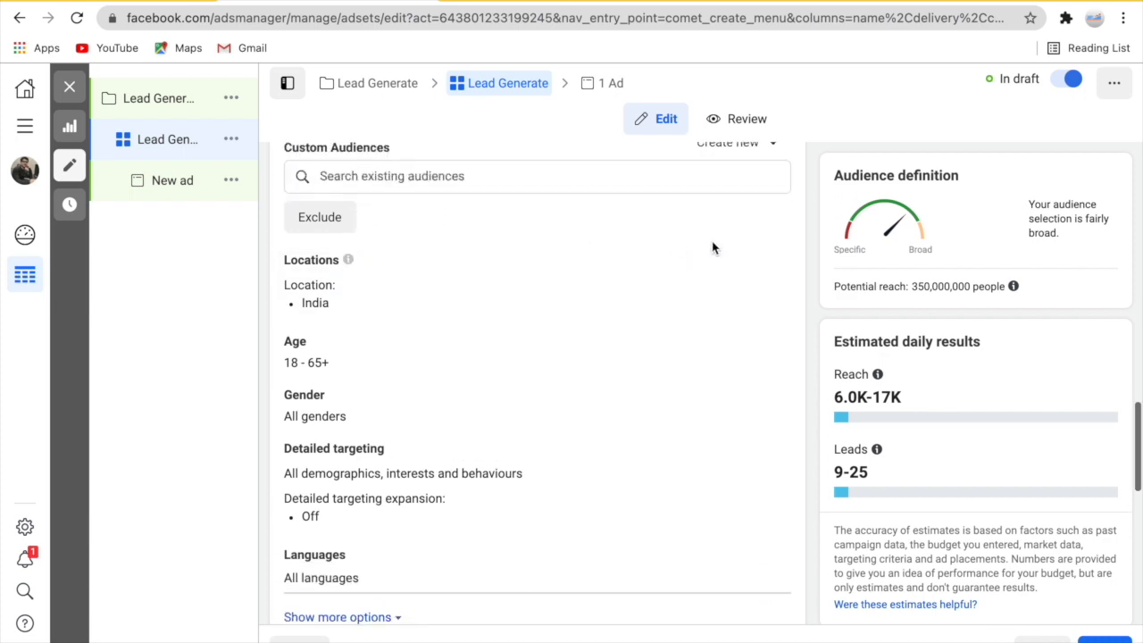
- Remove India from the ad set's locations and target people living in this location
left_click(768, 266)
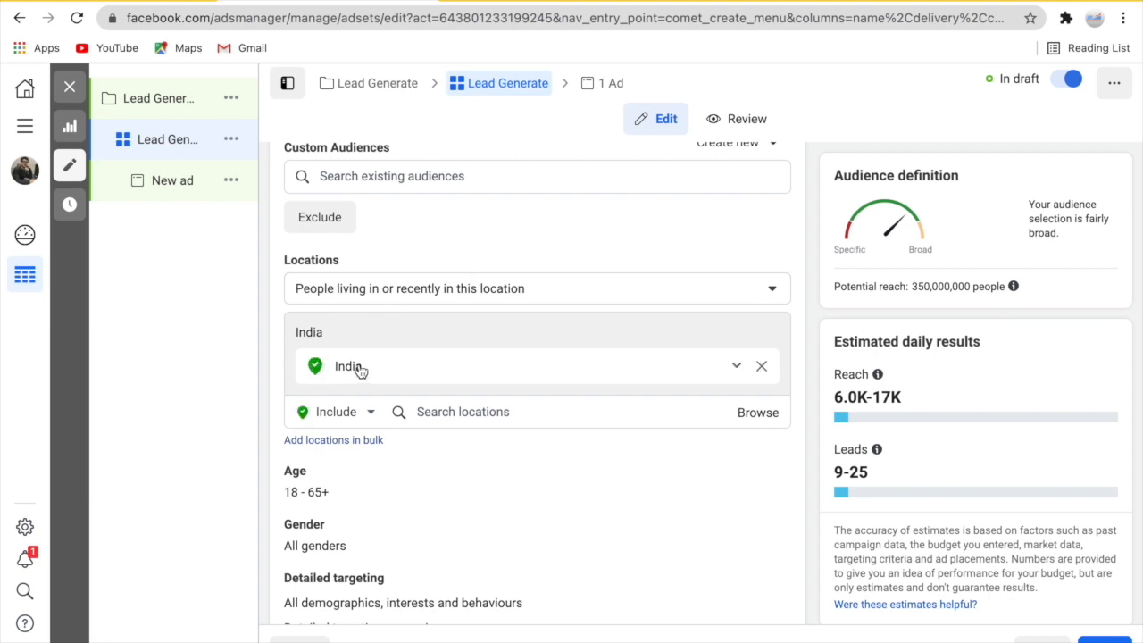
left_click(765, 368)
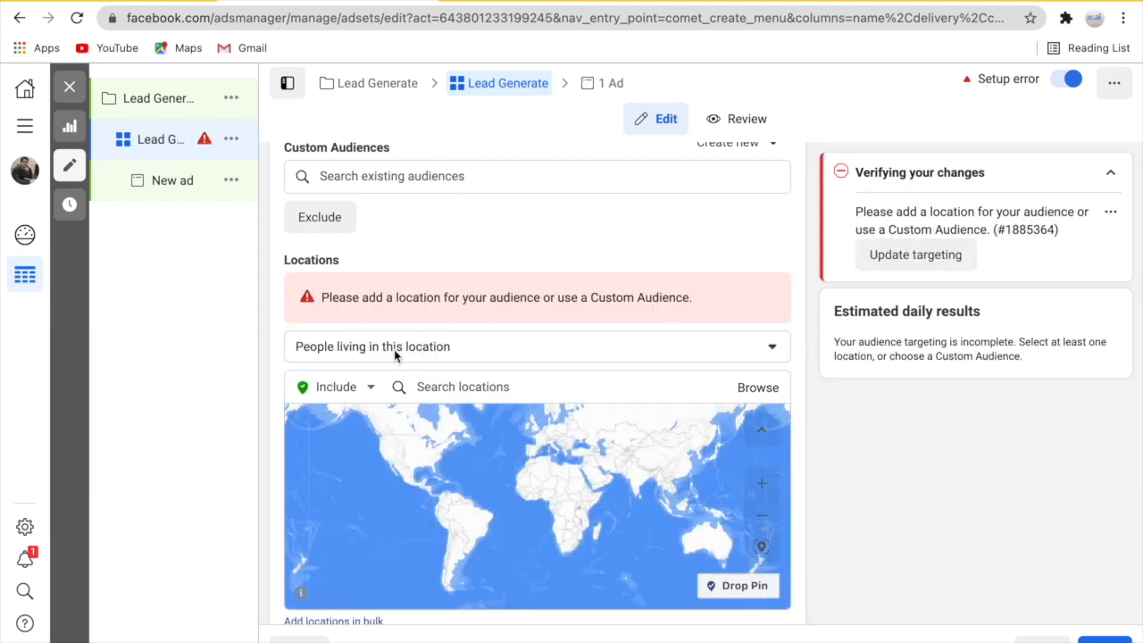
left_click(432, 381)
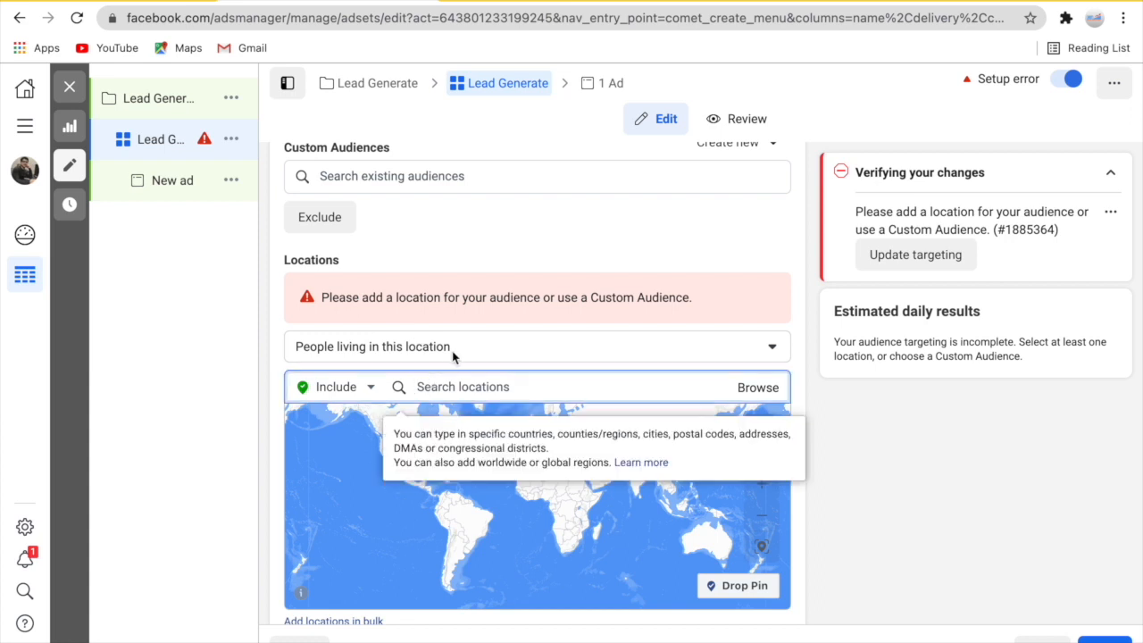
- Try the "People recently in this location" option and return to "People living in this location"
left_click(453, 348)
scroll(416, 473, "down", 1)
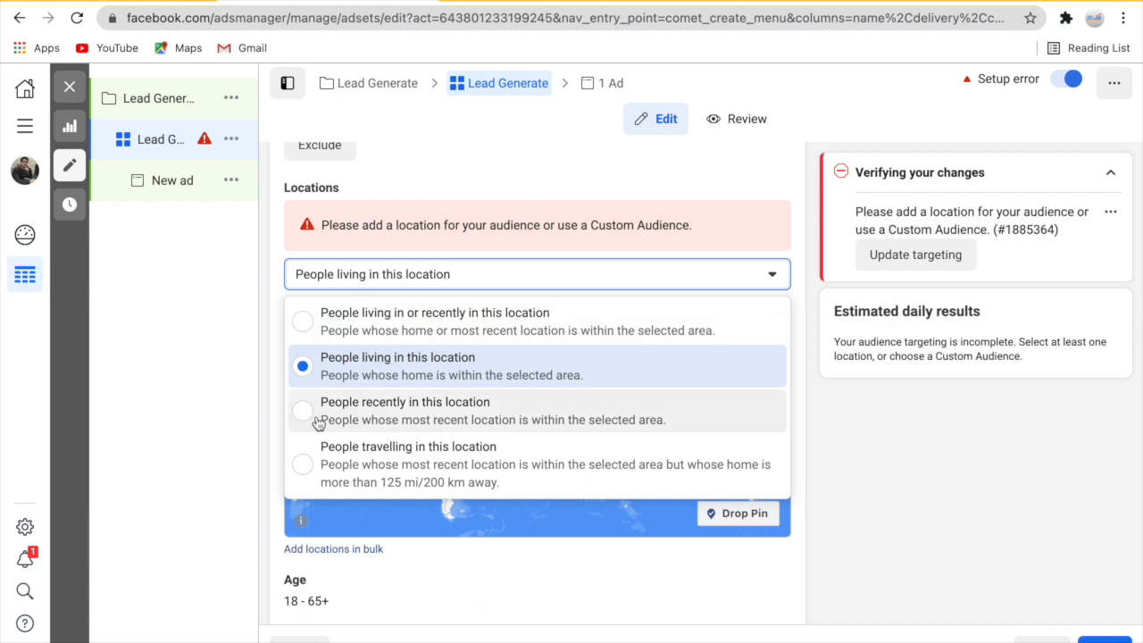
left_click_drag(497, 407, 309, 398)
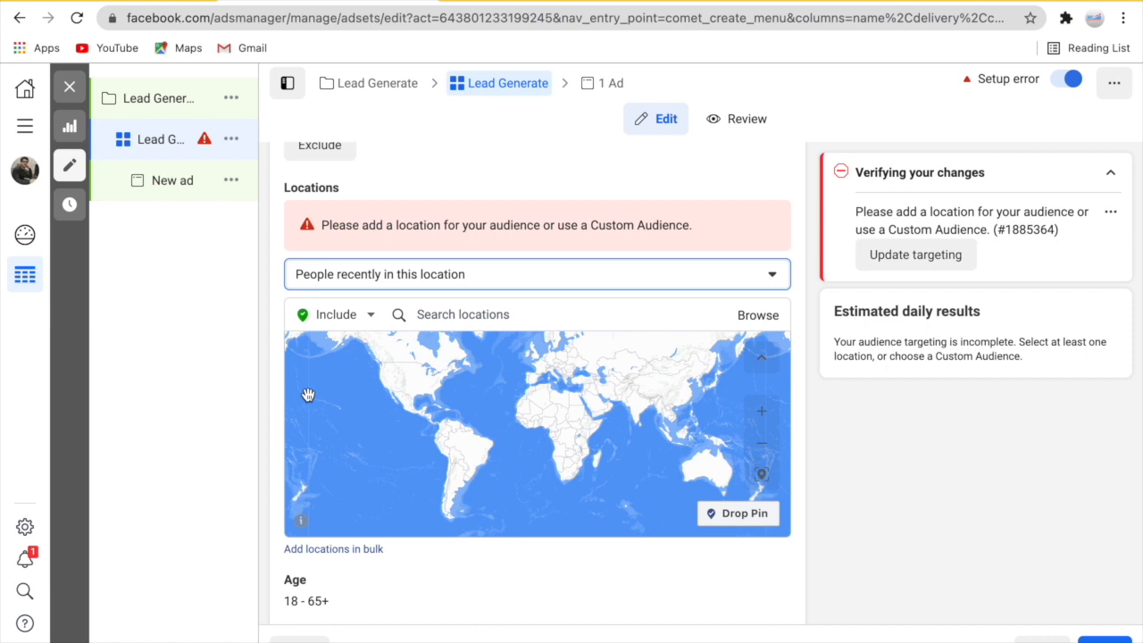
left_click(423, 274)
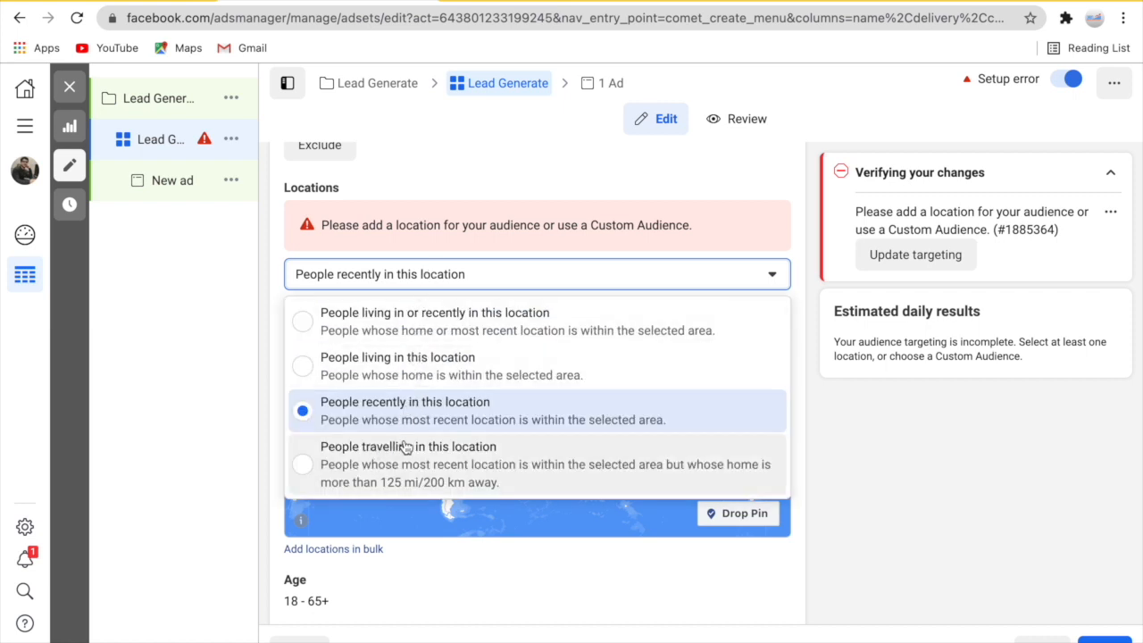
left_click(308, 368)
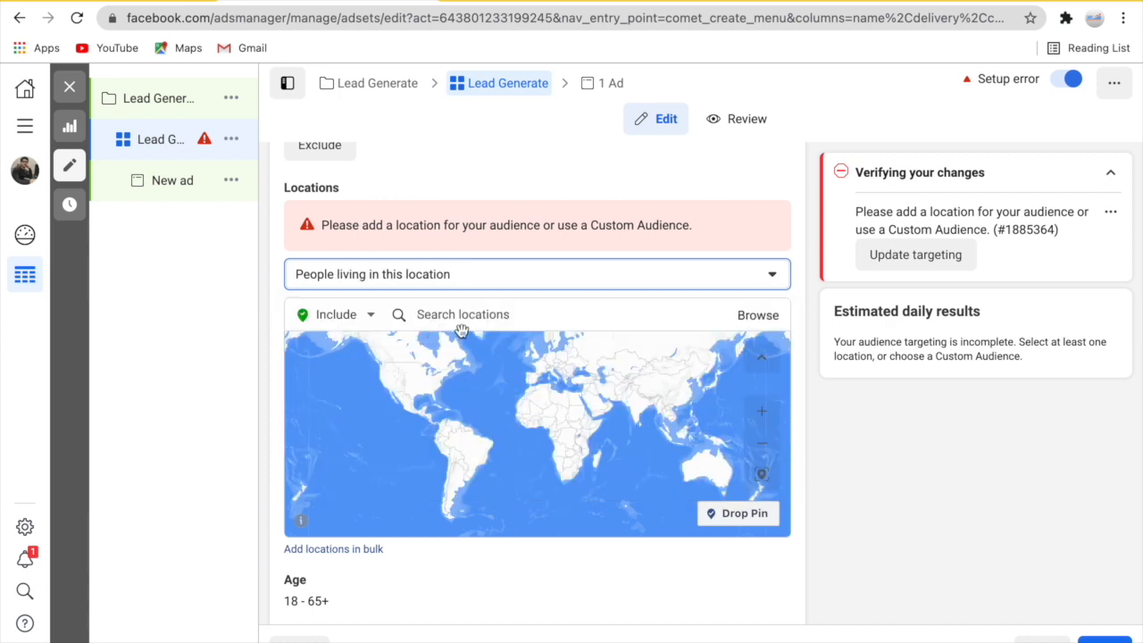
- Search for delhi and include the county Delhi, India, as the audience location
left_click(489, 320)
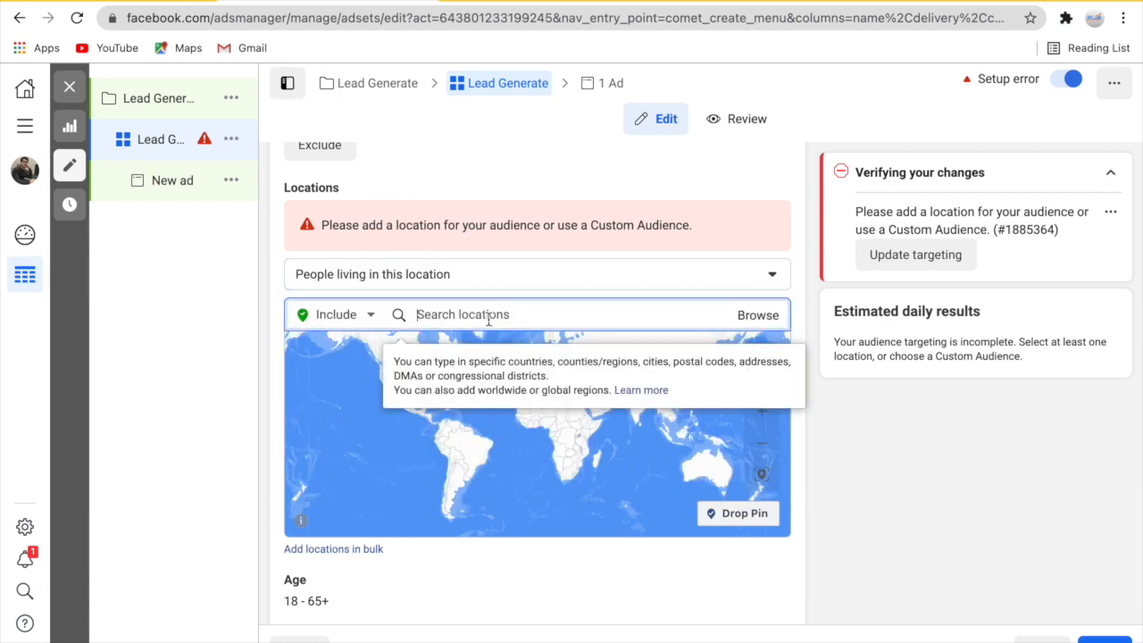
type("delhi")
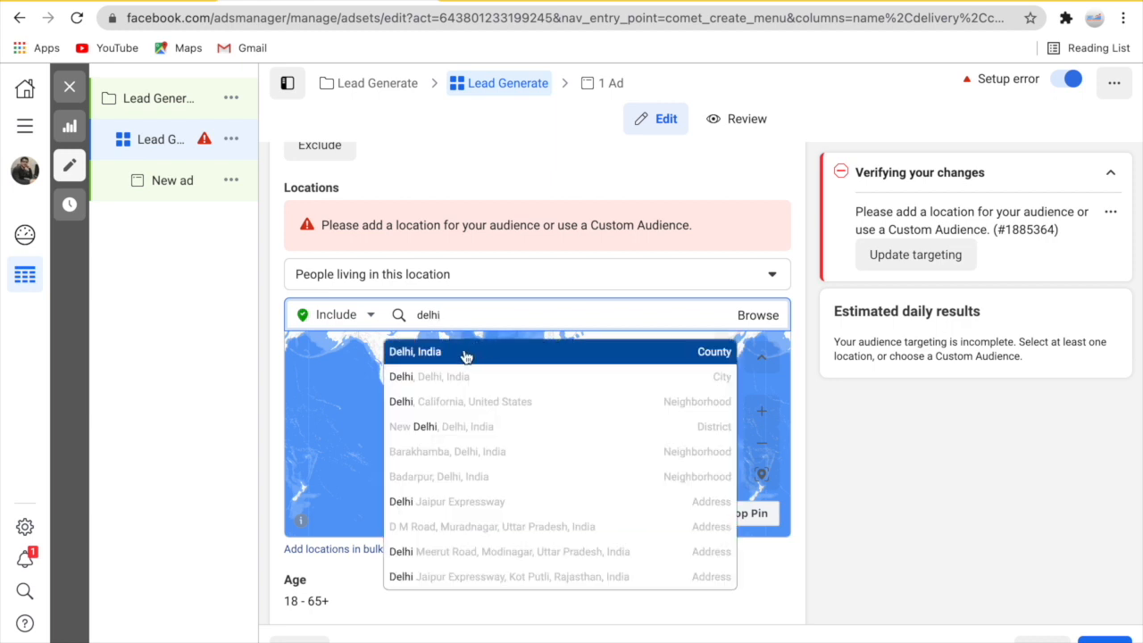
left_click(469, 352)
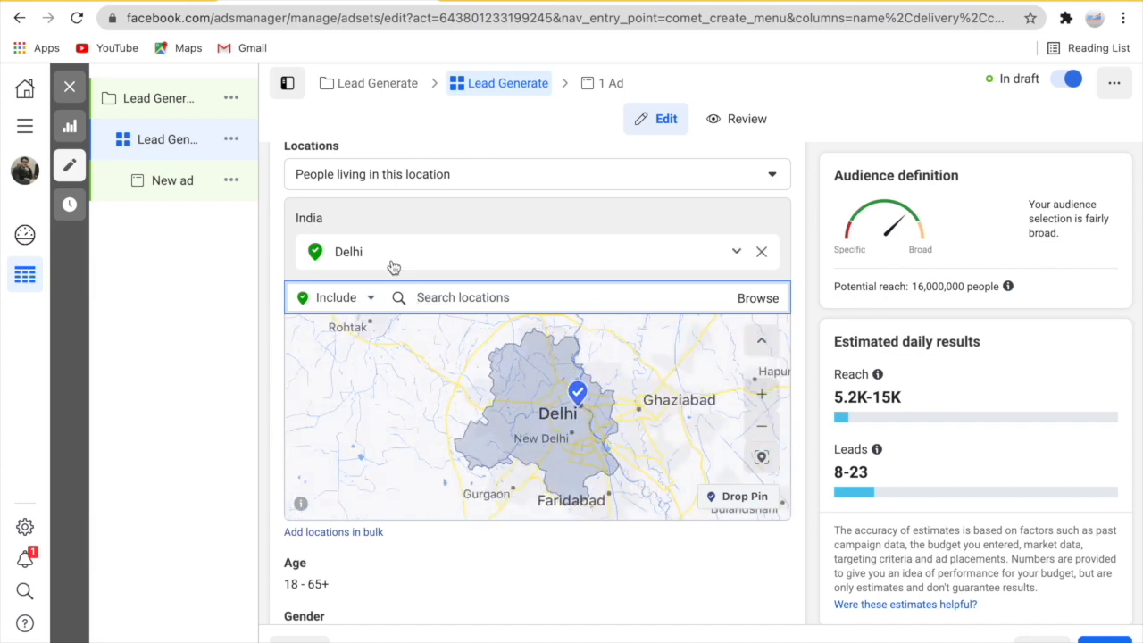
- Set the audience's maximum age to 50
scroll(384, 237, "up", 1)
scroll(381, 230, "up", 1)
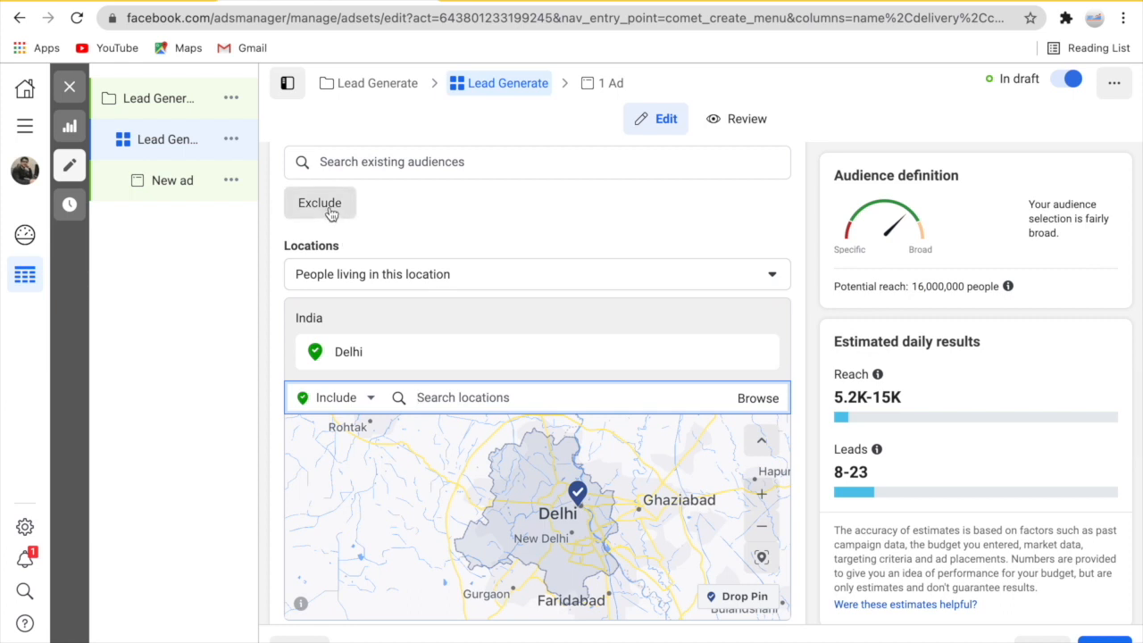
scroll(397, 326, "down", 1)
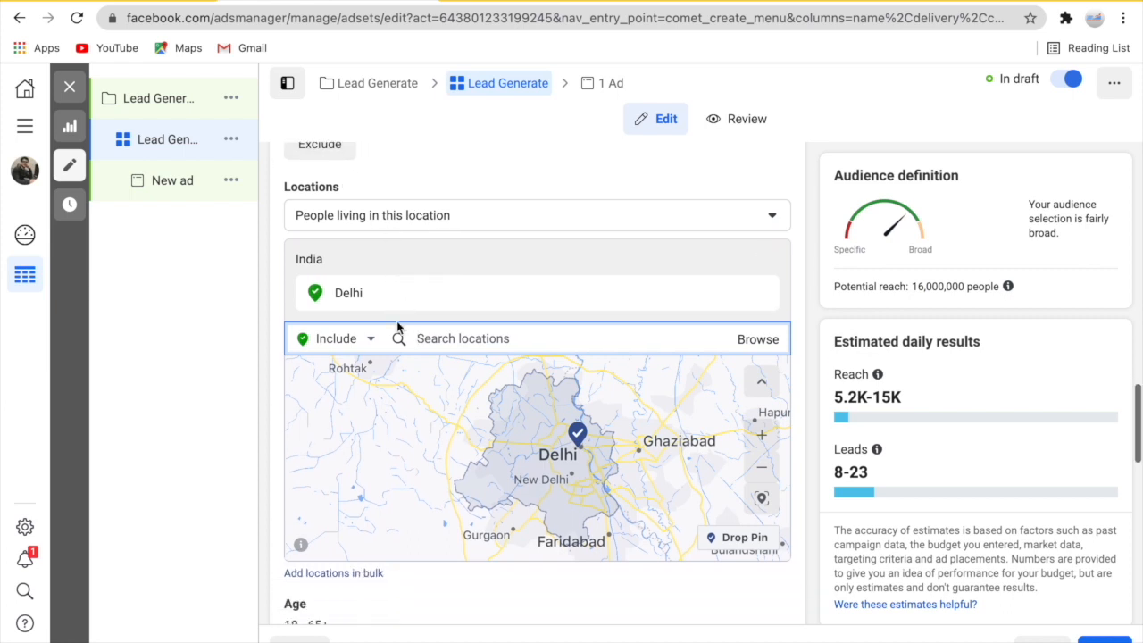
scroll(396, 320, "down", 5)
scroll(427, 527, "down", 2)
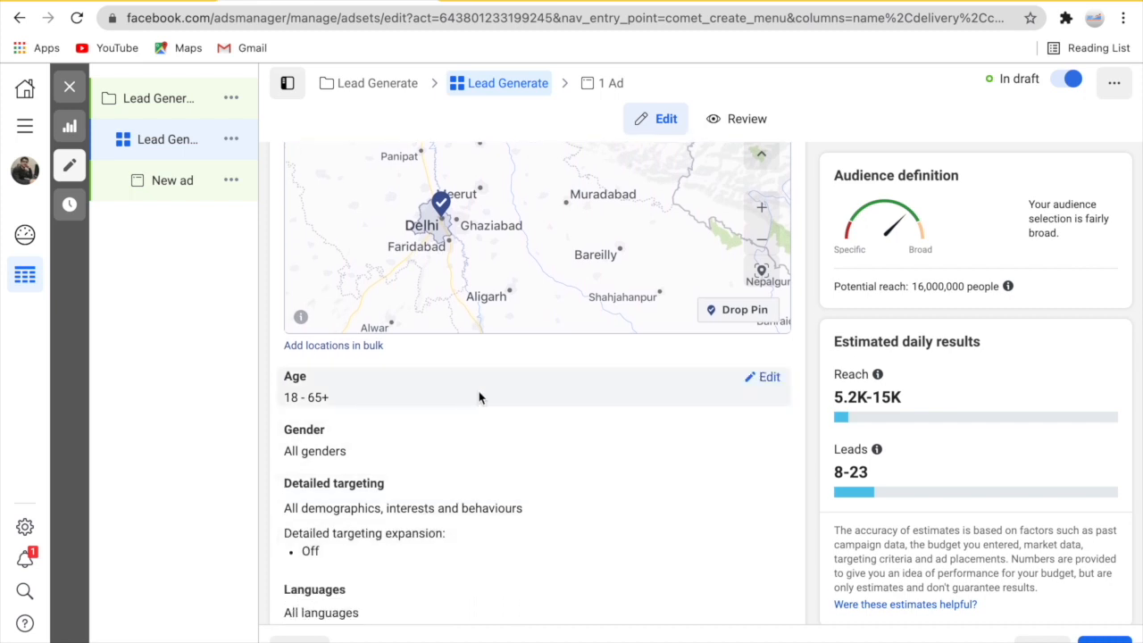
left_click(771, 379)
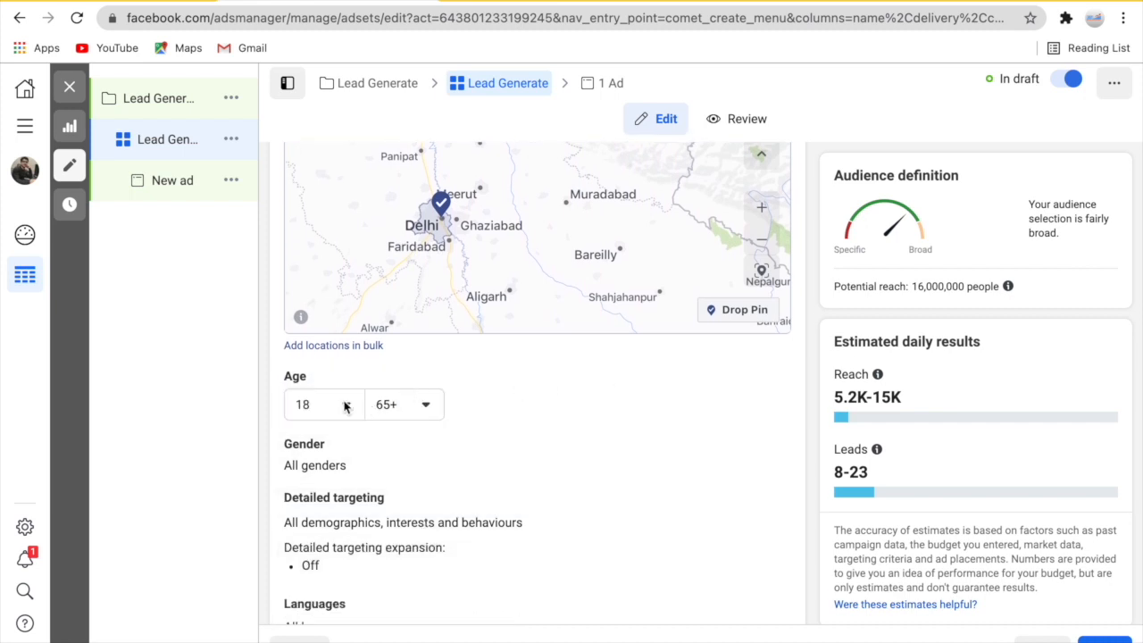
left_click(393, 409)
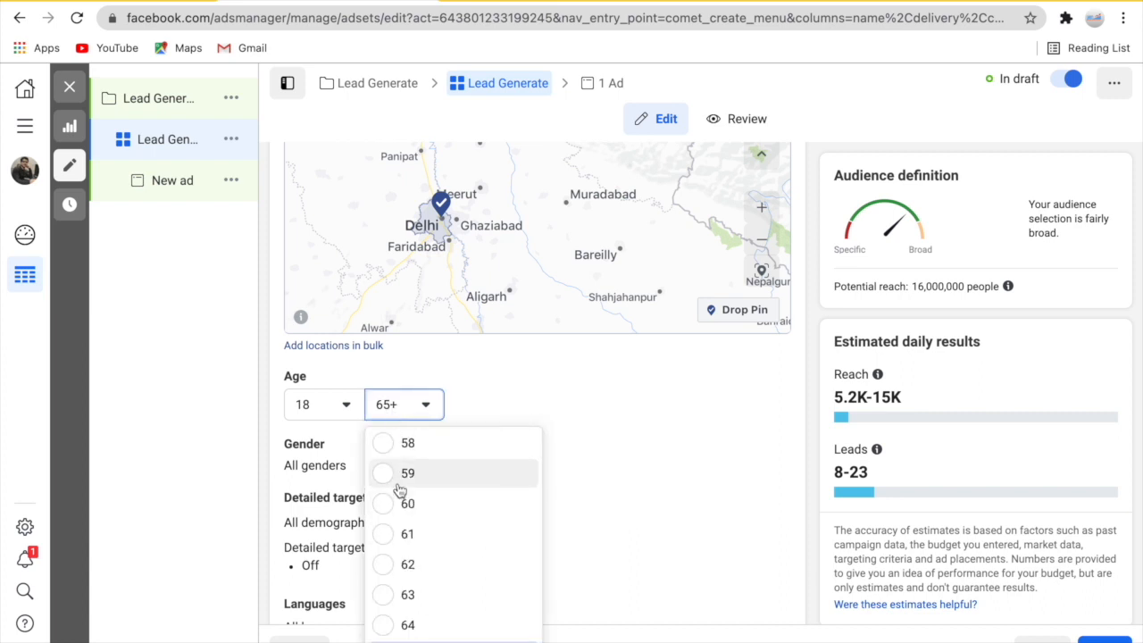
scroll(393, 473, "up", 1)
scroll(398, 518, "up", 3)
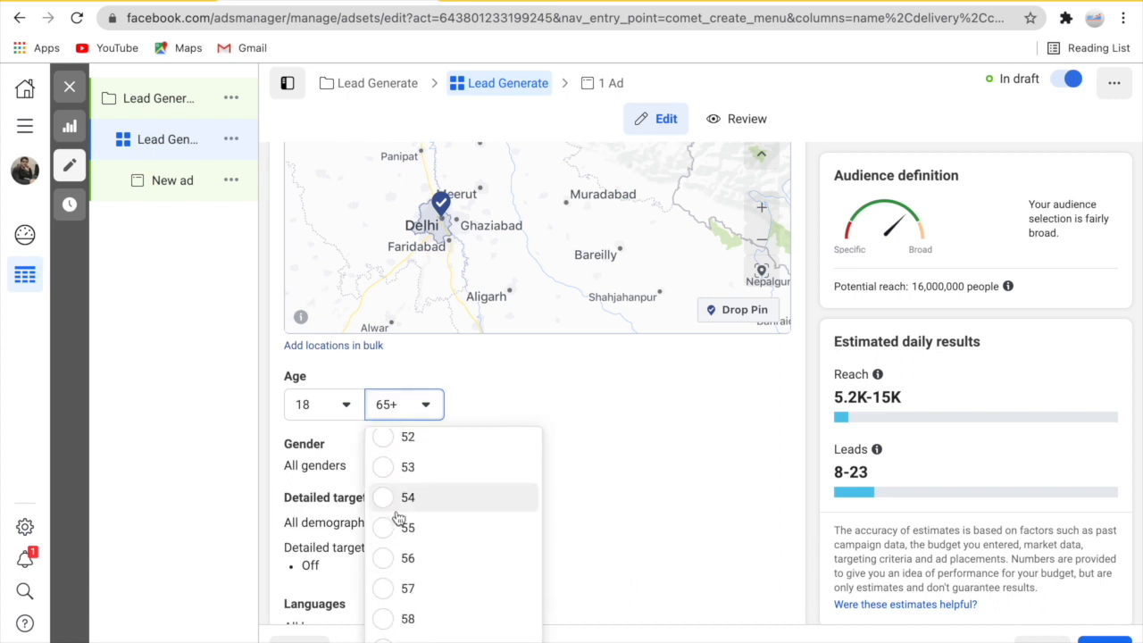
left_click(386, 468)
scroll(472, 462, "down", 2)
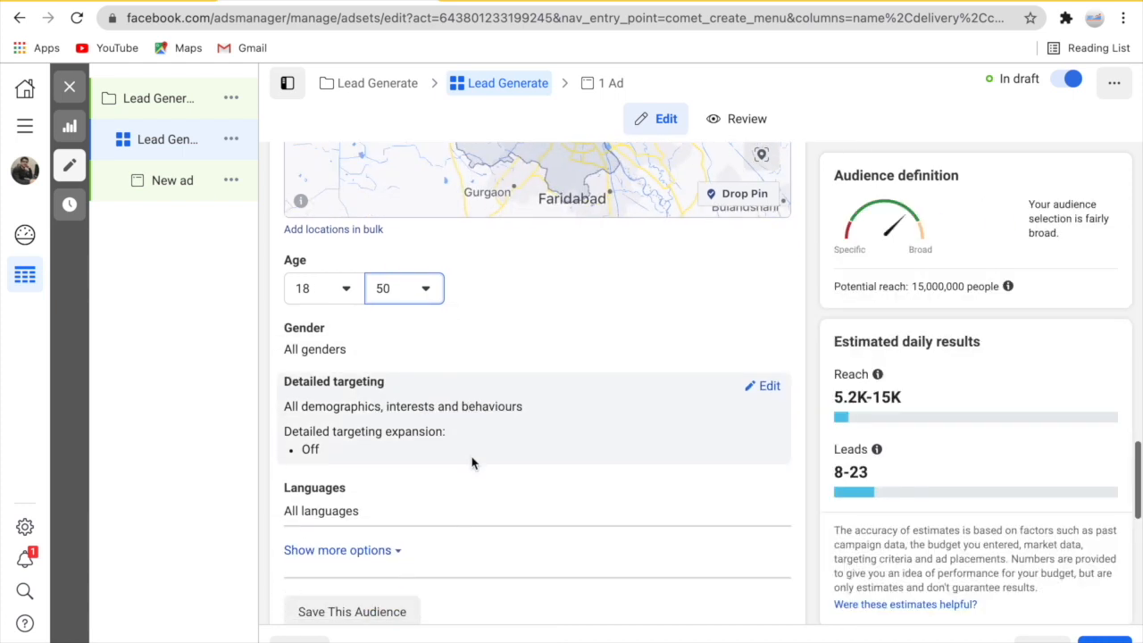
scroll(472, 461, "down", 1)
mouse_move(504, 275)
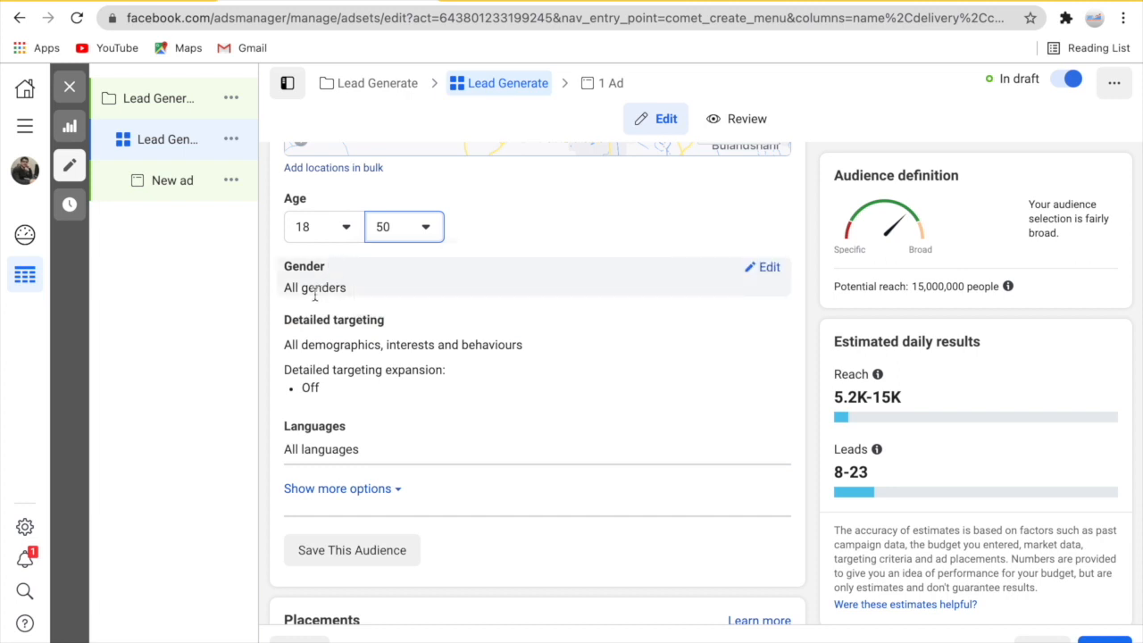
left_click_drag(287, 289, 352, 305)
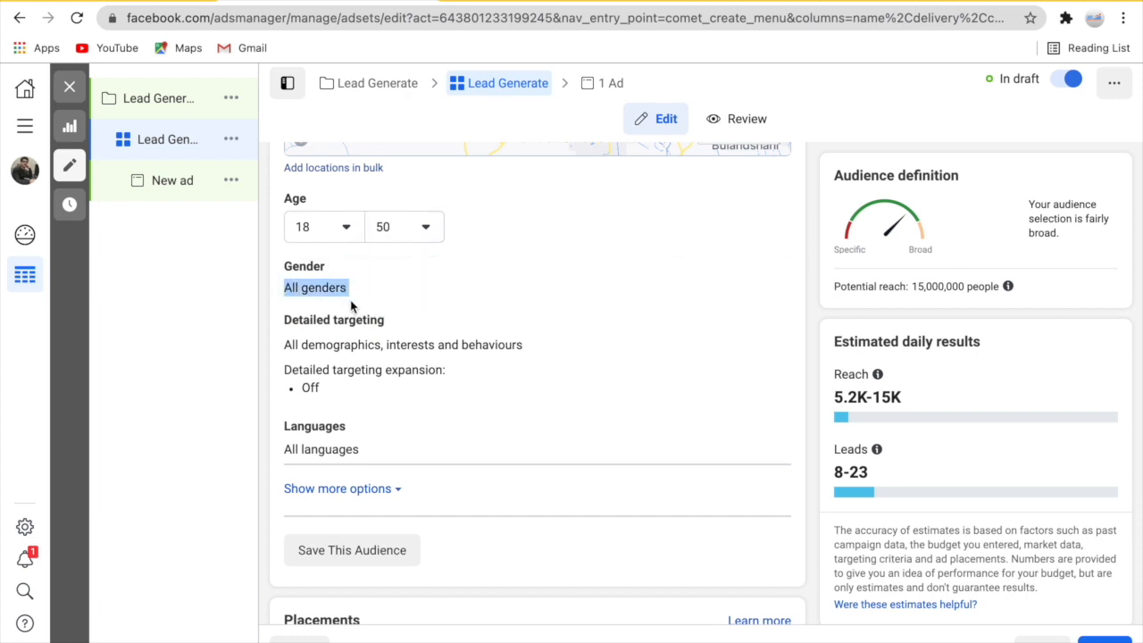
left_click(328, 330)
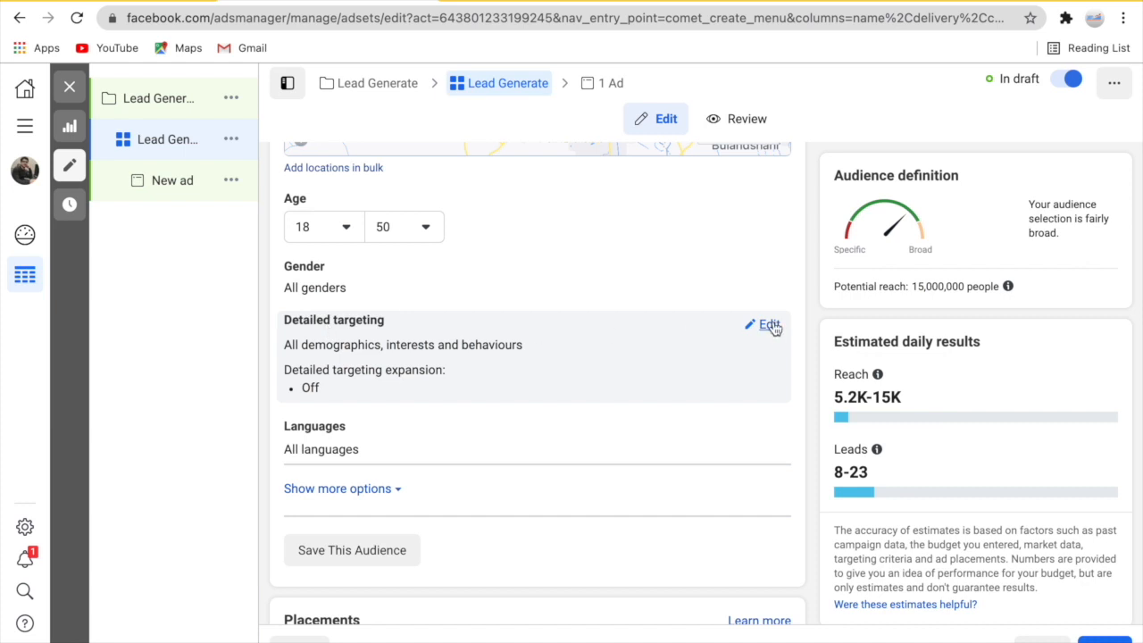
- Edit the detailed targeting and add the Business interest from a search for business
left_click(769, 325)
scroll(398, 376, "down", 1)
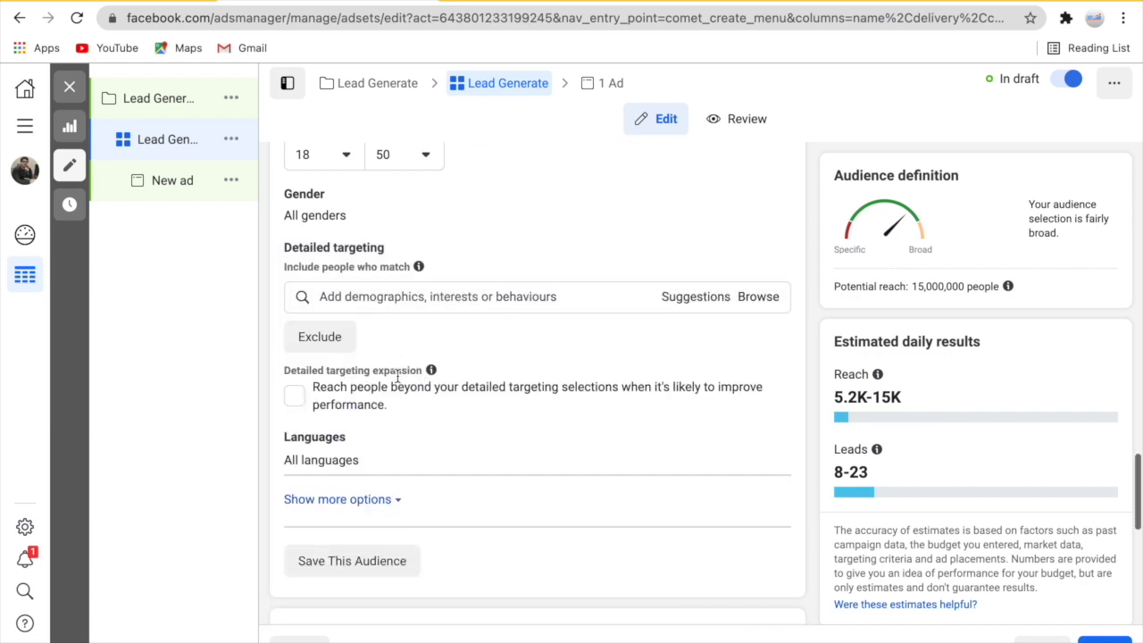
scroll(398, 382, "up", 1)
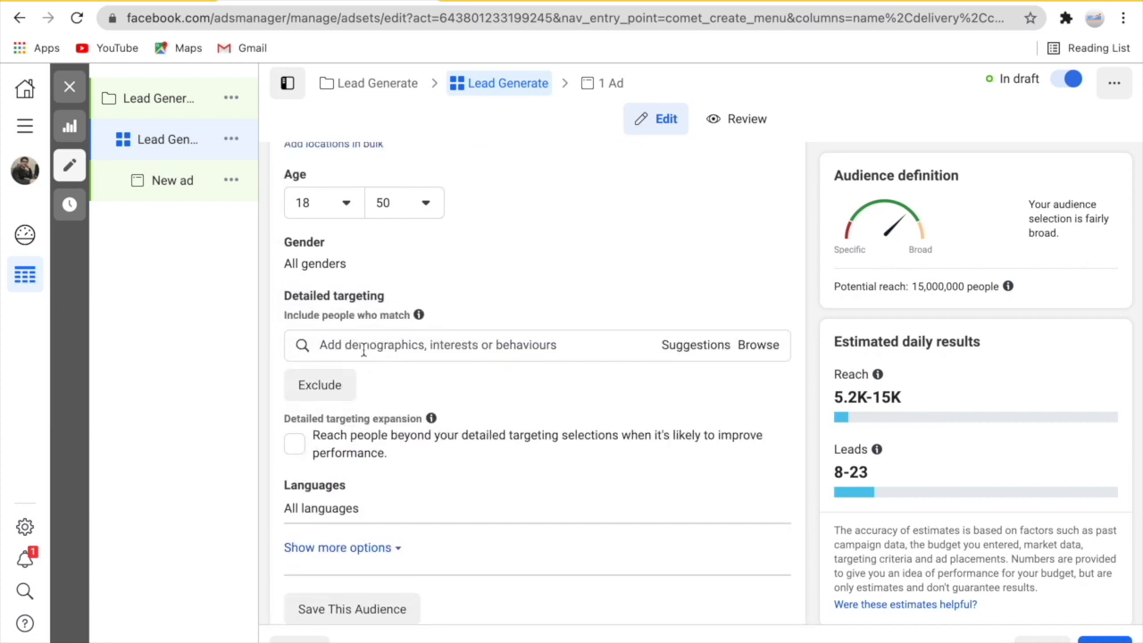
left_click(364, 351)
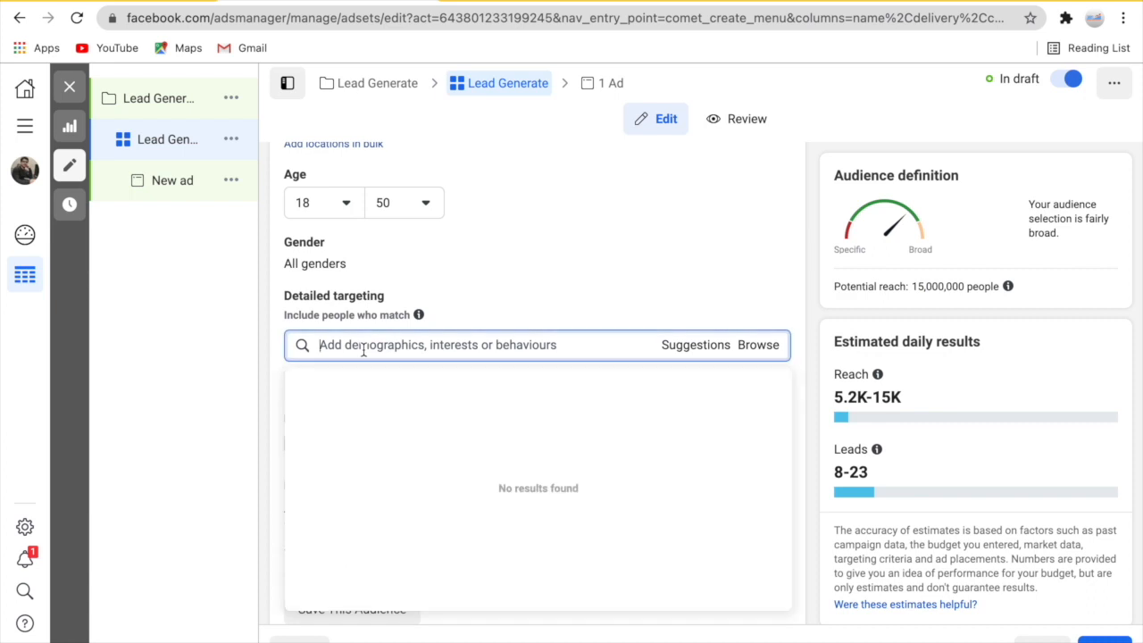
type("bu")
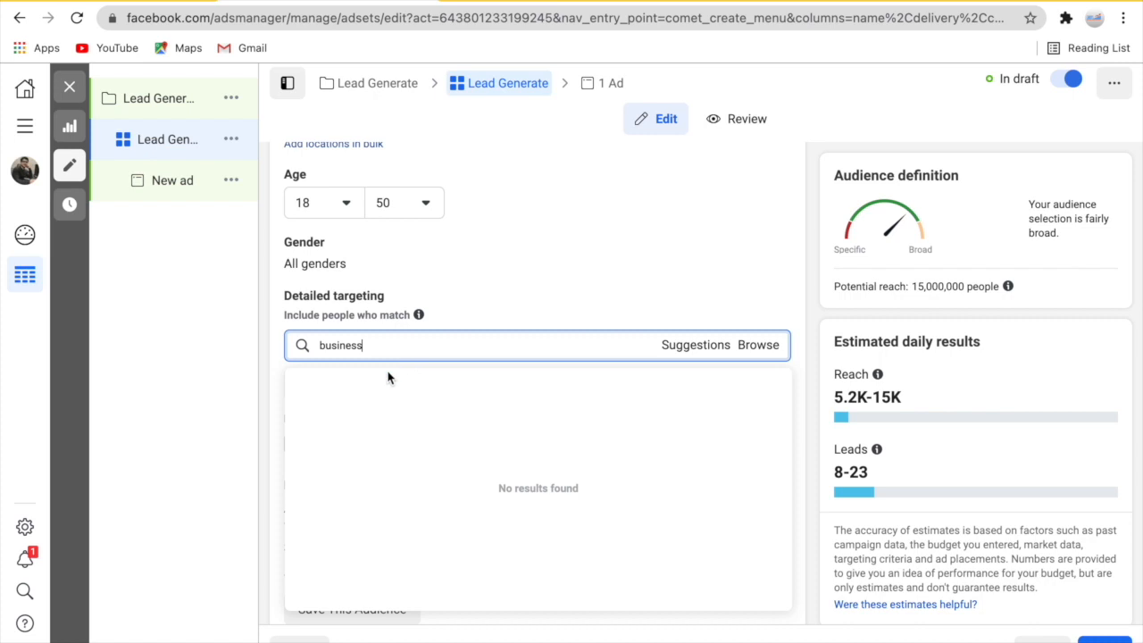
type("siness")
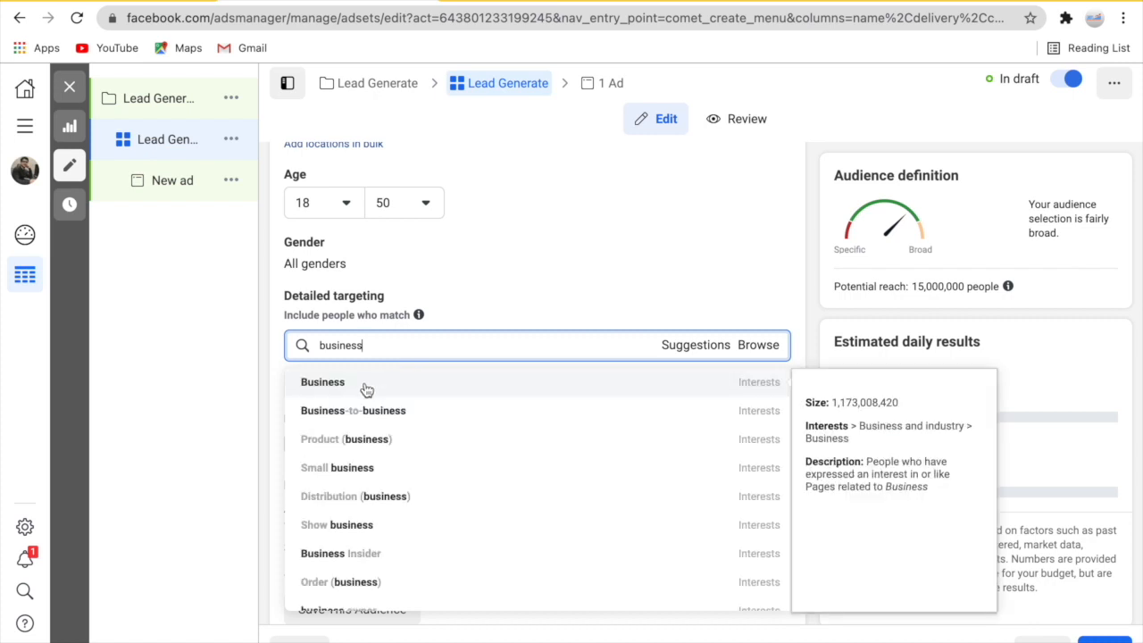
left_click(366, 389)
- Add the Small business interest to the detailed targeting and check the estimated daily reach
left_click(374, 425)
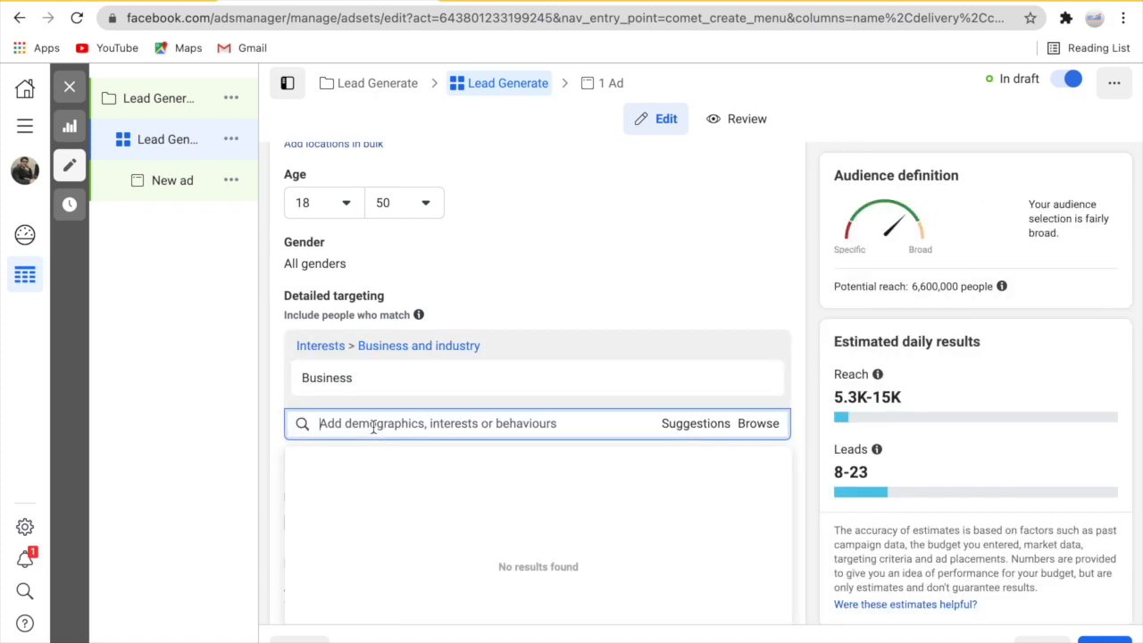
type("business")
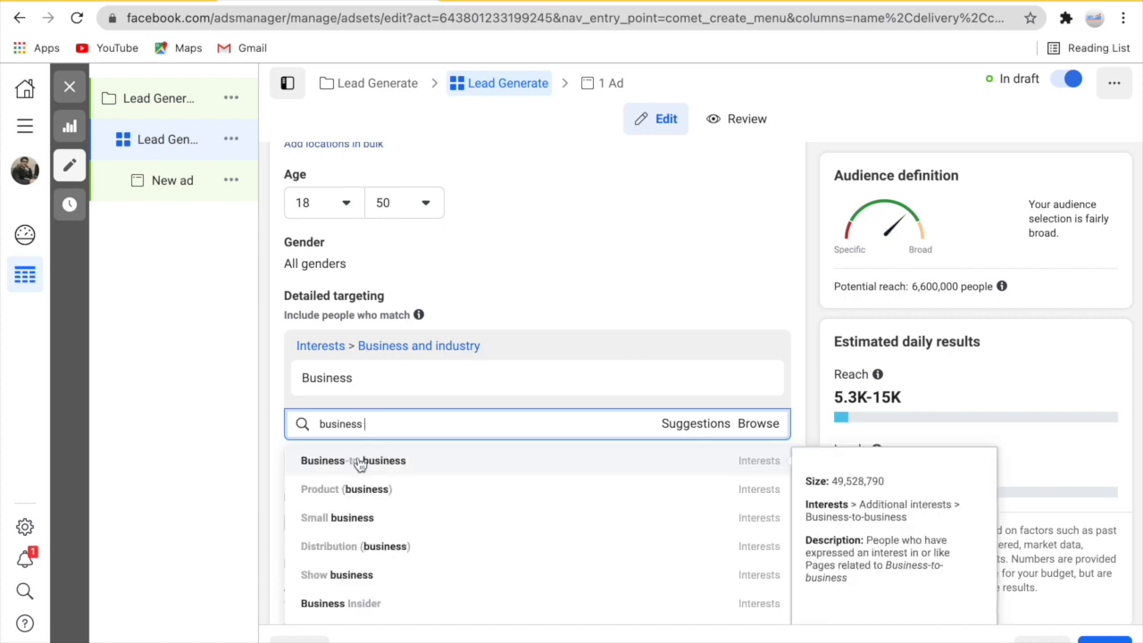
left_click(333, 518)
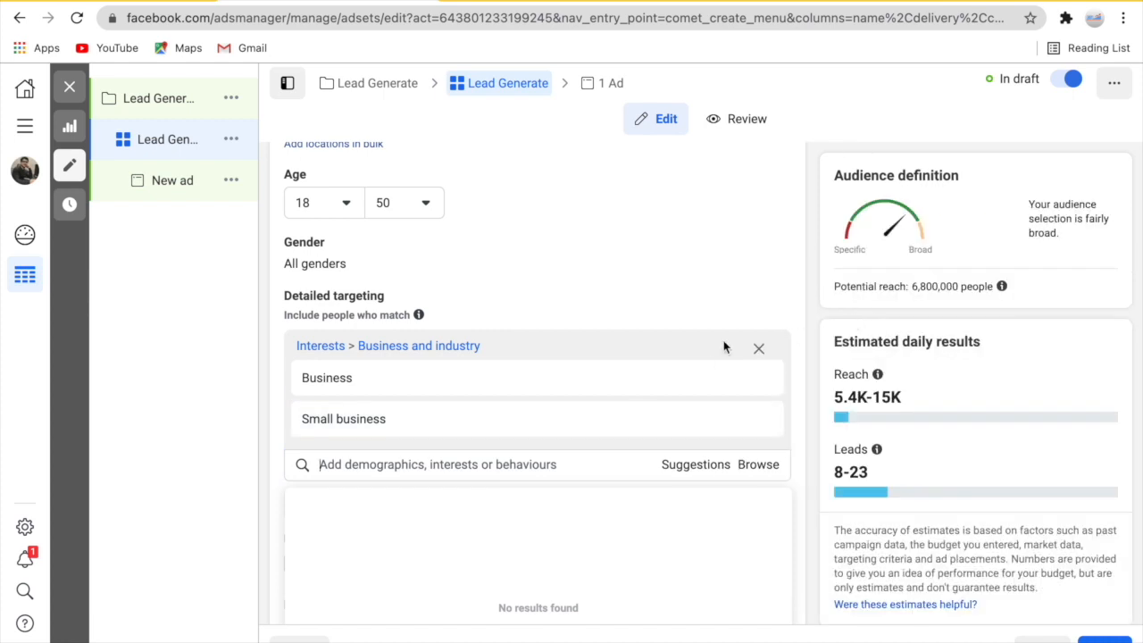
left_click_drag(911, 395, 834, 399)
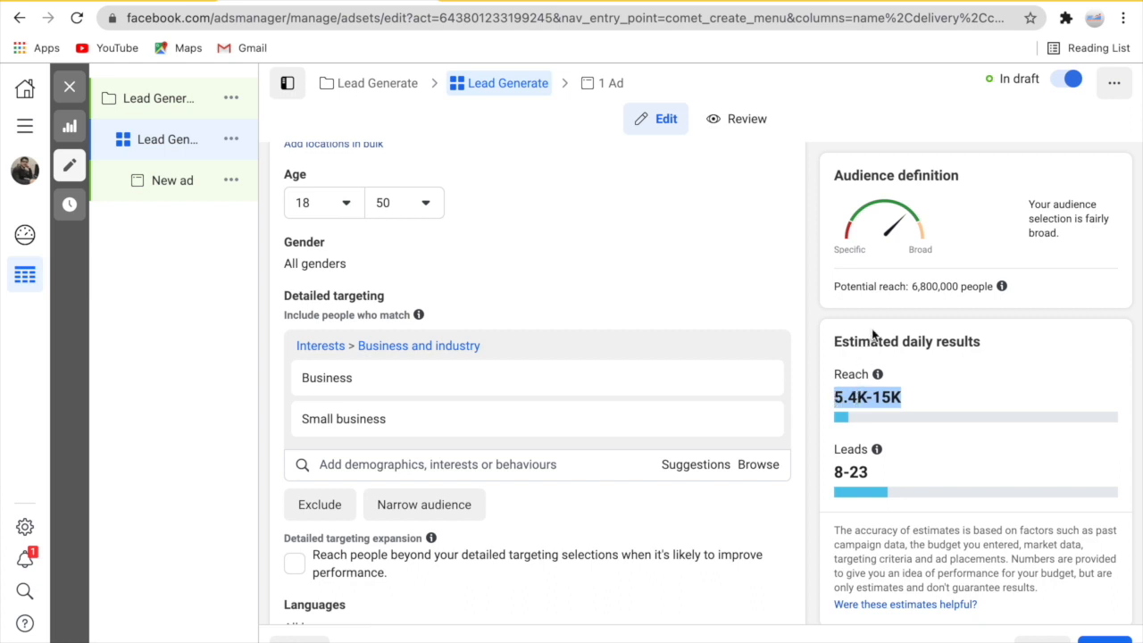
- Add the Business-to-business interest to the detailed targeting and check the estimated daily reach
left_click(363, 464)
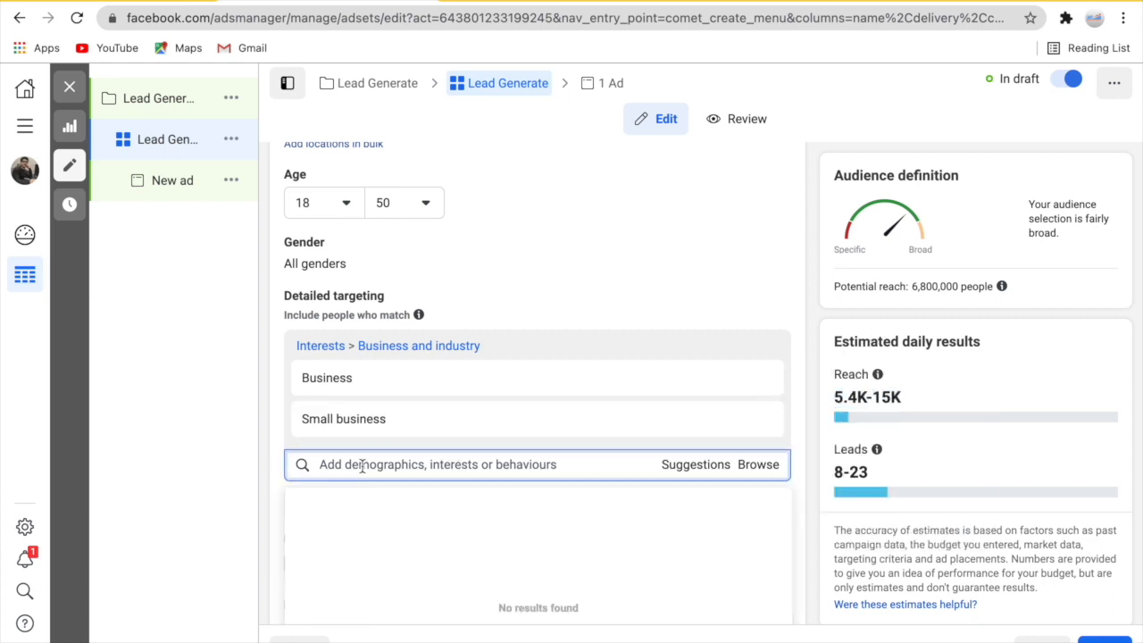
type("busin")
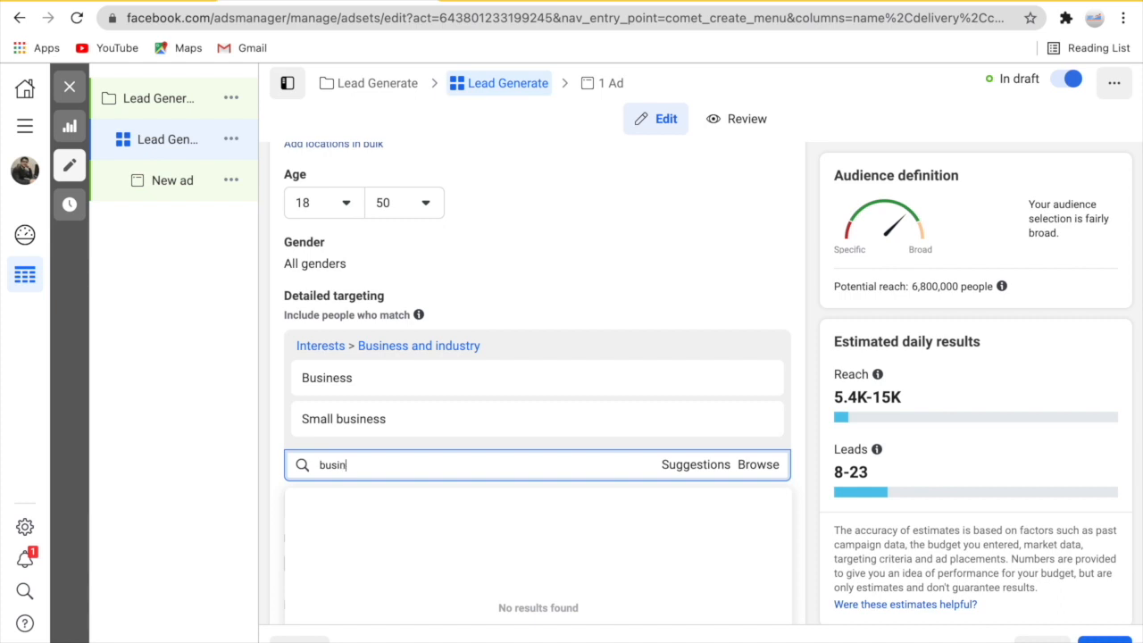
type("ess")
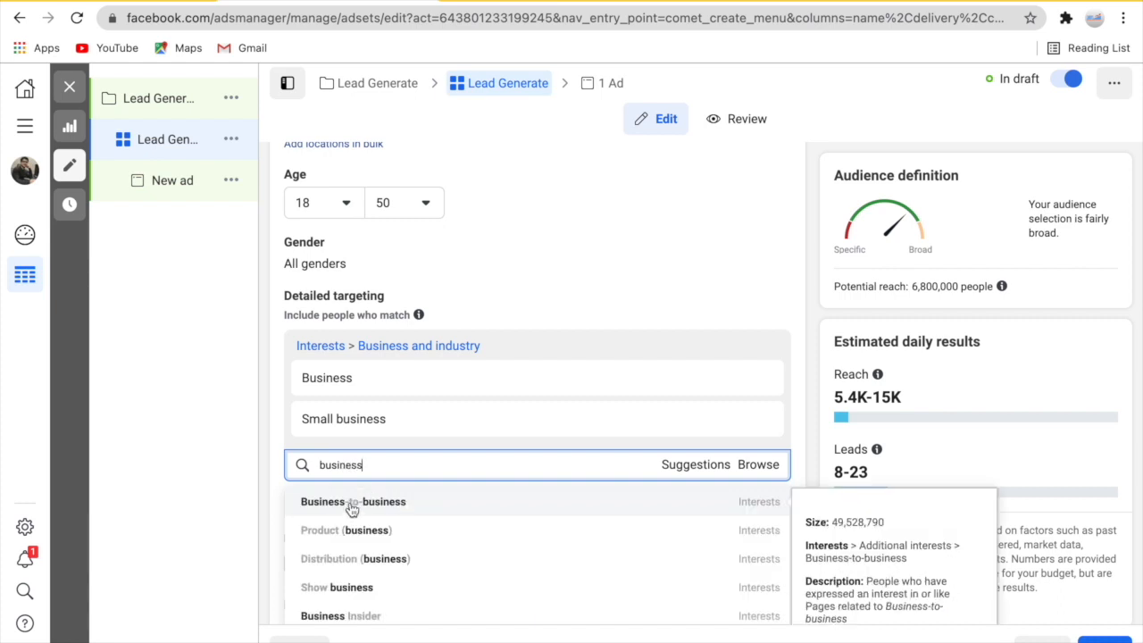
left_click(348, 504)
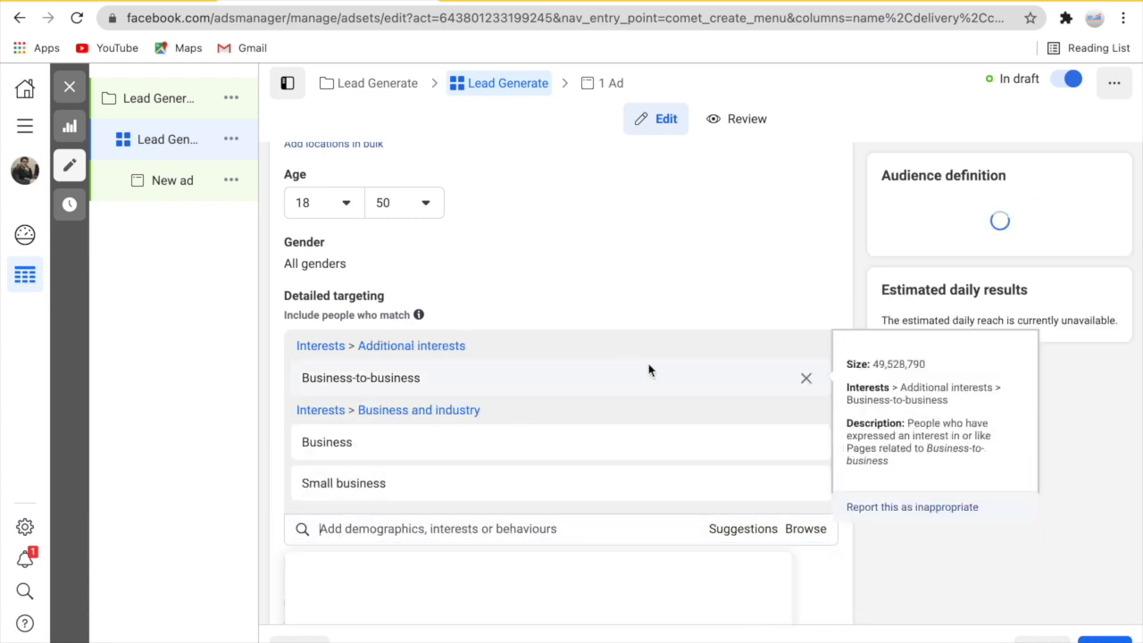
left_click_drag(835, 401, 902, 402)
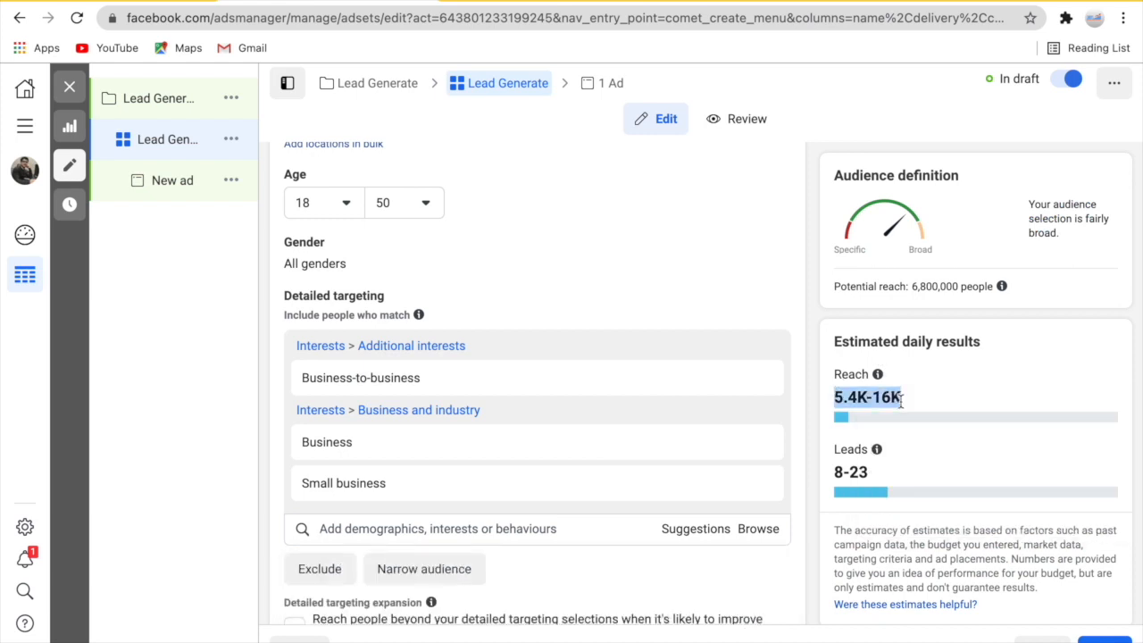
- Search the detailed targeting for business and add the Business process interest
scroll(664, 438, "down", 1)
left_click(404, 467)
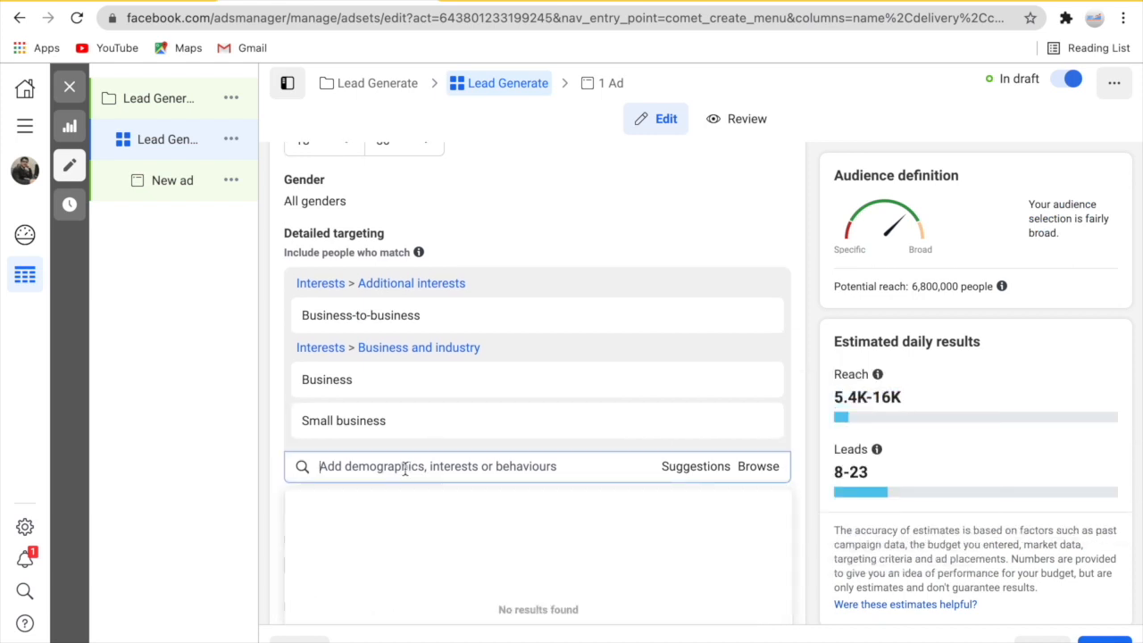
type("business")
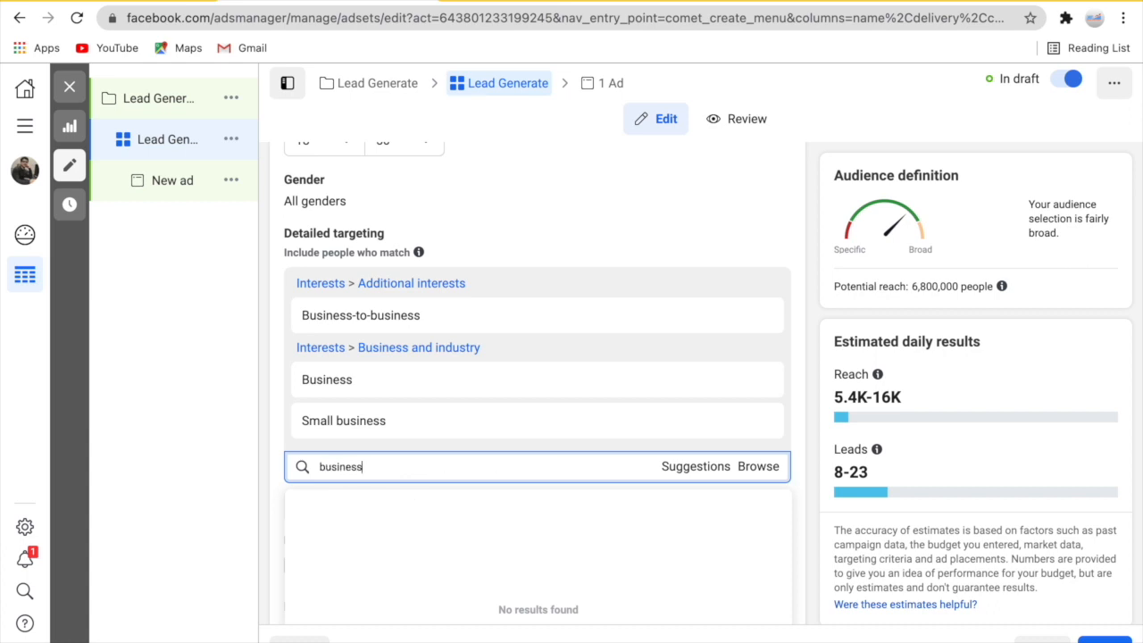
scroll(401, 536, "down", 2)
scroll(404, 536, "down", 2)
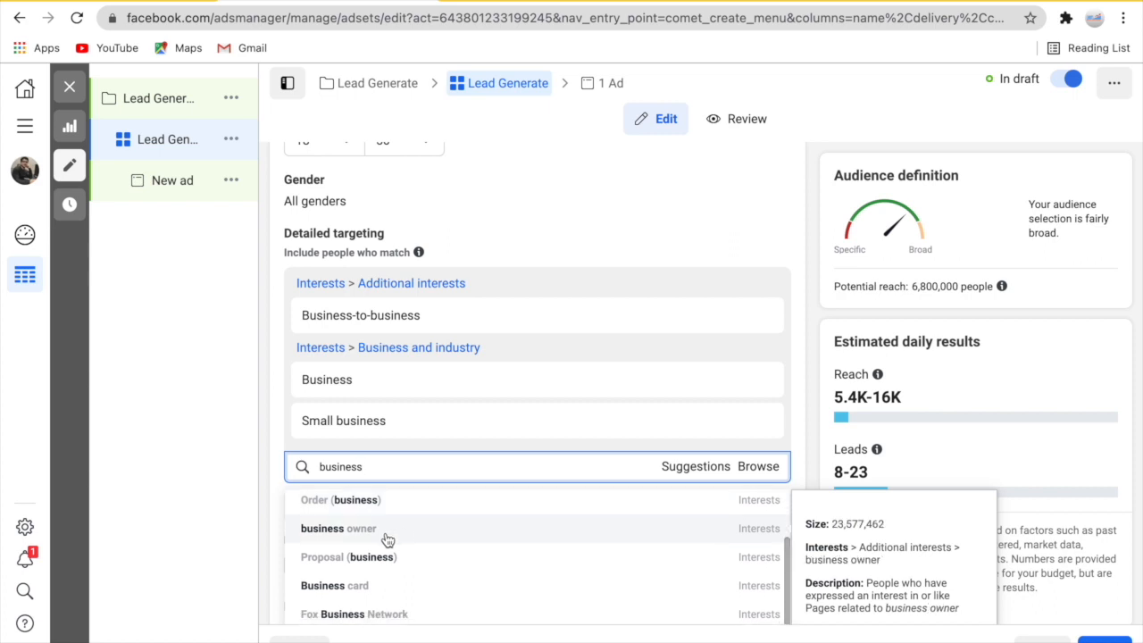
scroll(388, 539, "down", 4)
scroll(387, 539, "down", 3)
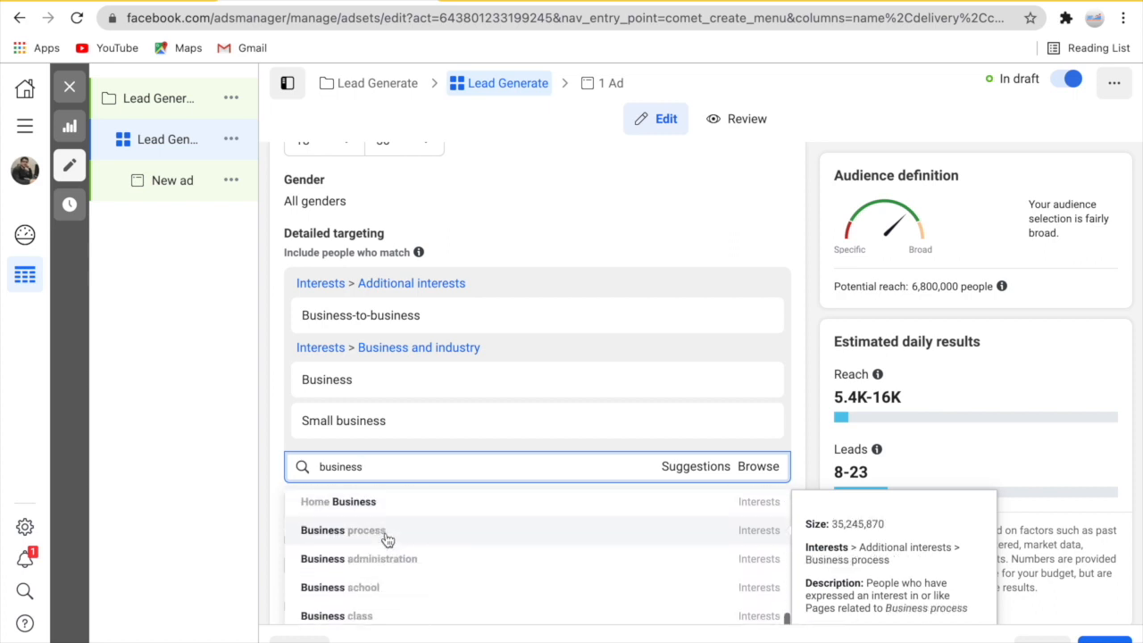
left_click(386, 535)
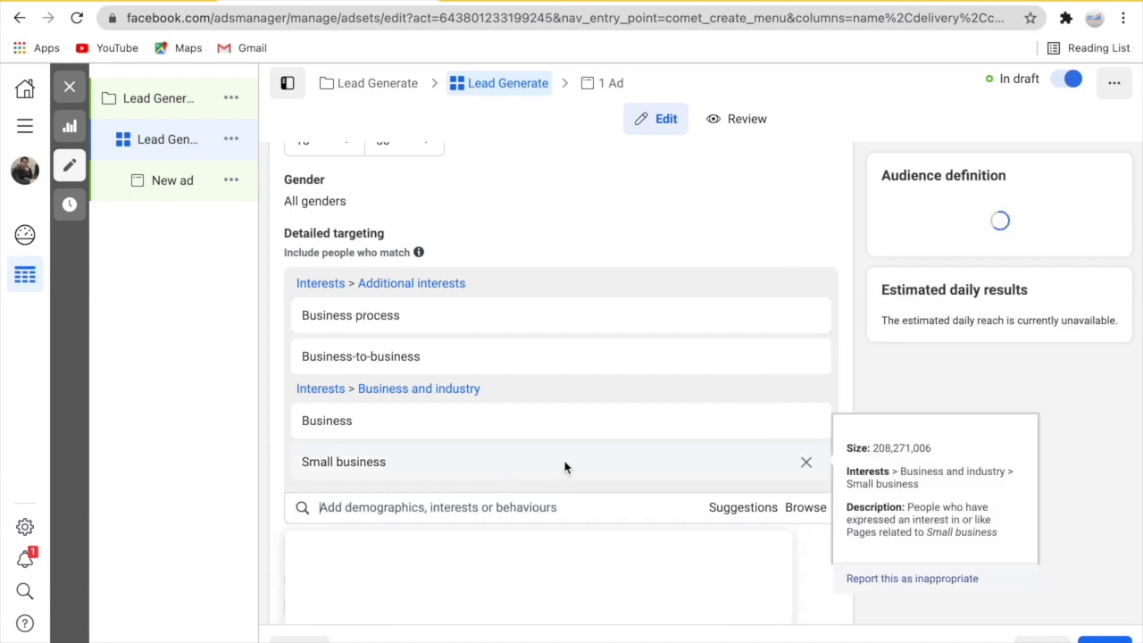
scroll(687, 462, "down", 5)
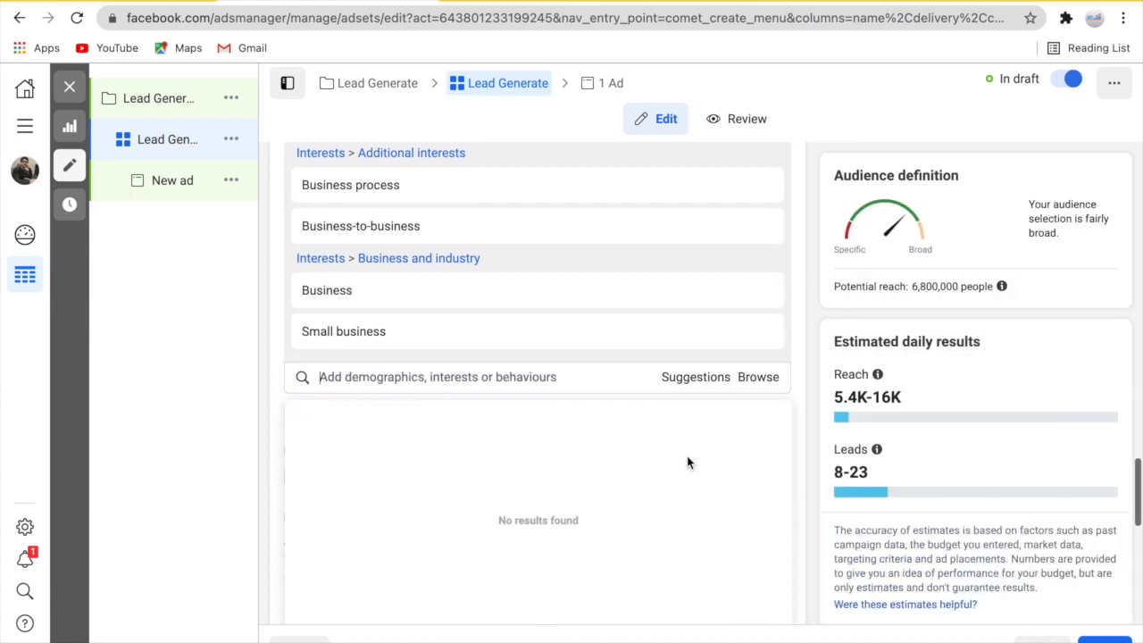
- Add the Product (business) interest to the detailed targeting from a search for business
scroll(688, 462, "up", 2)
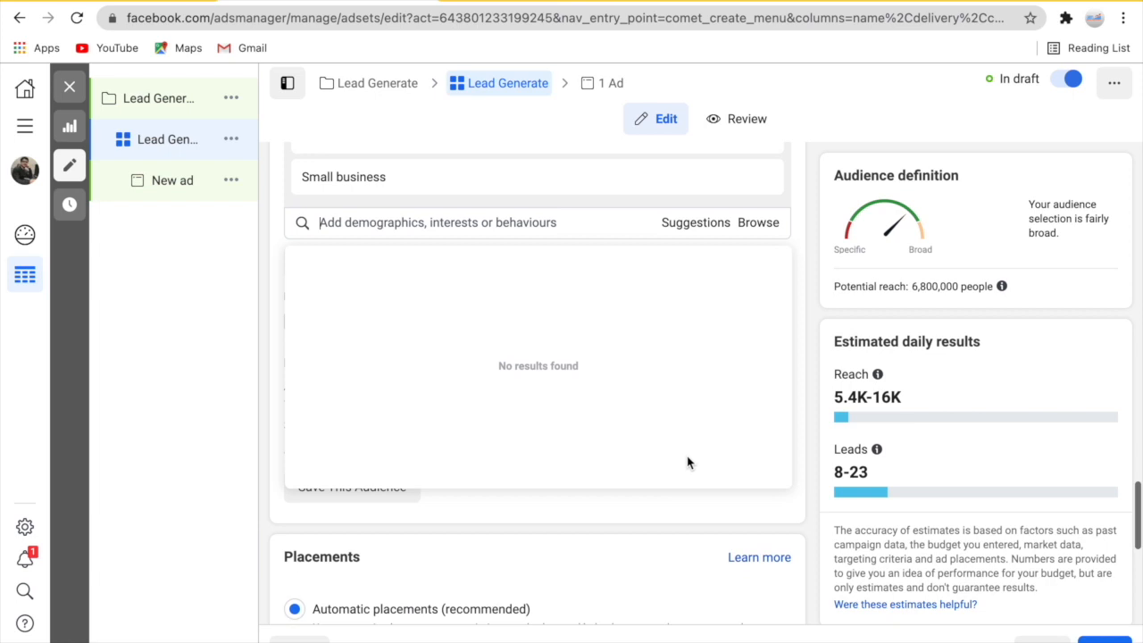
left_click(427, 330)
type("business")
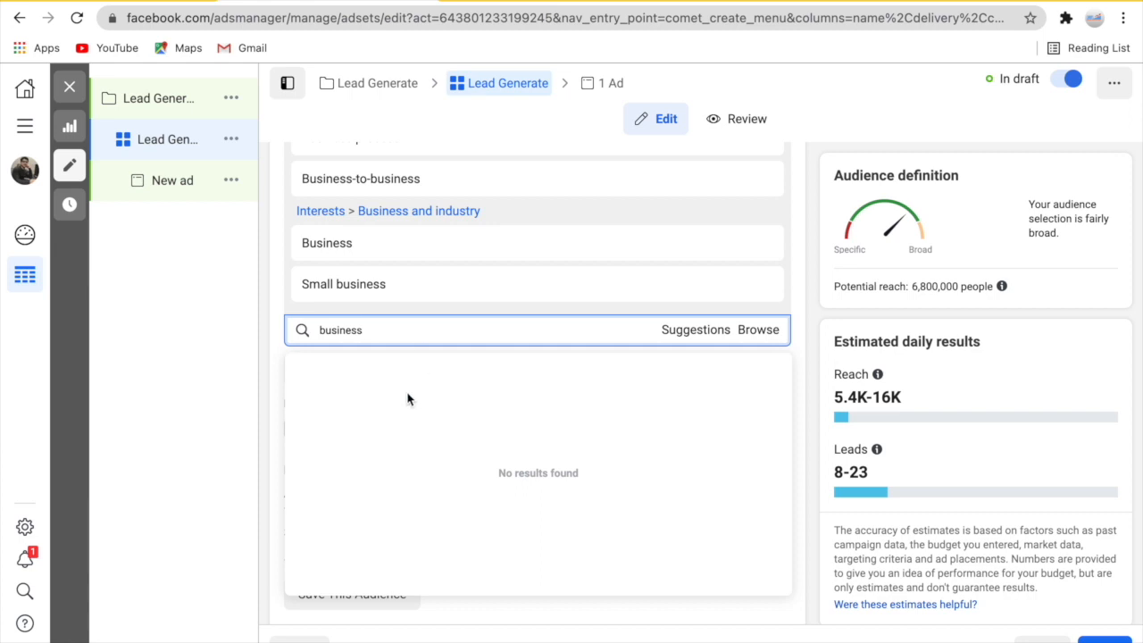
scroll(370, 485, "down", 1)
scroll(368, 489, "down", 3)
scroll(367, 488, "up", 2)
scroll(367, 489, "up", 4)
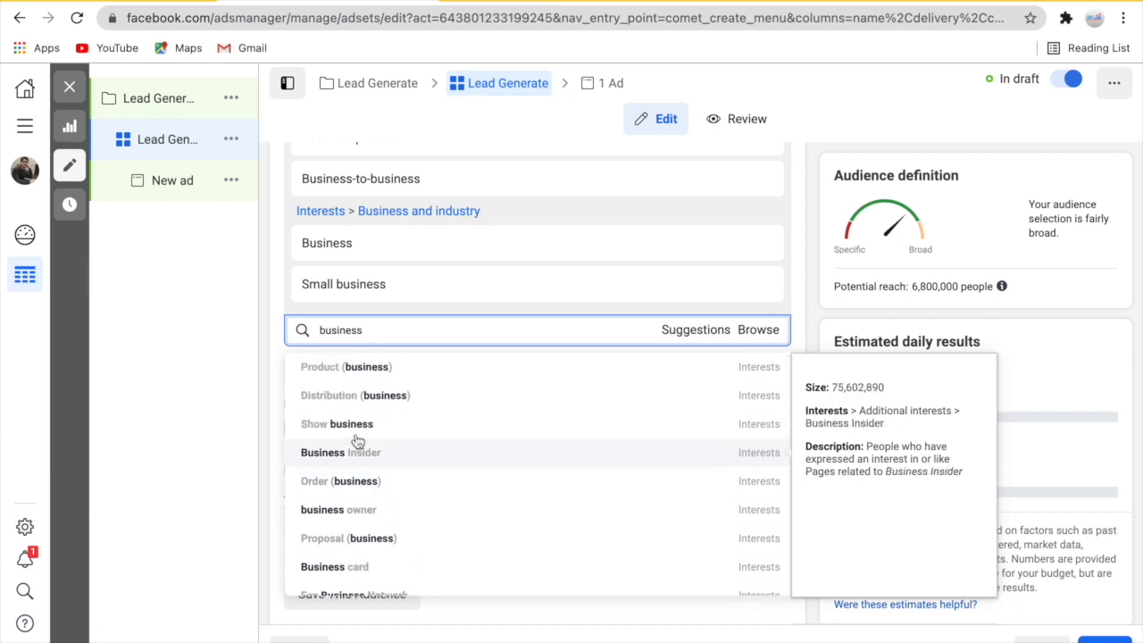
left_click(347, 373)
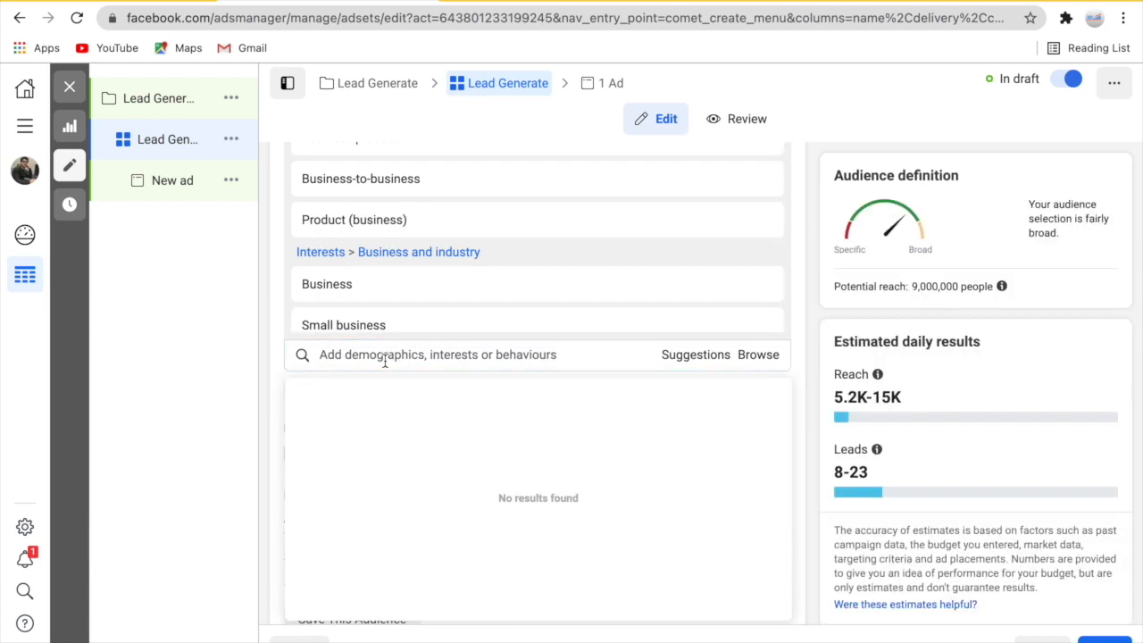
- Add the Distribution (business) interest from a search for business and look over the selected interests
left_click(375, 357)
type("business")
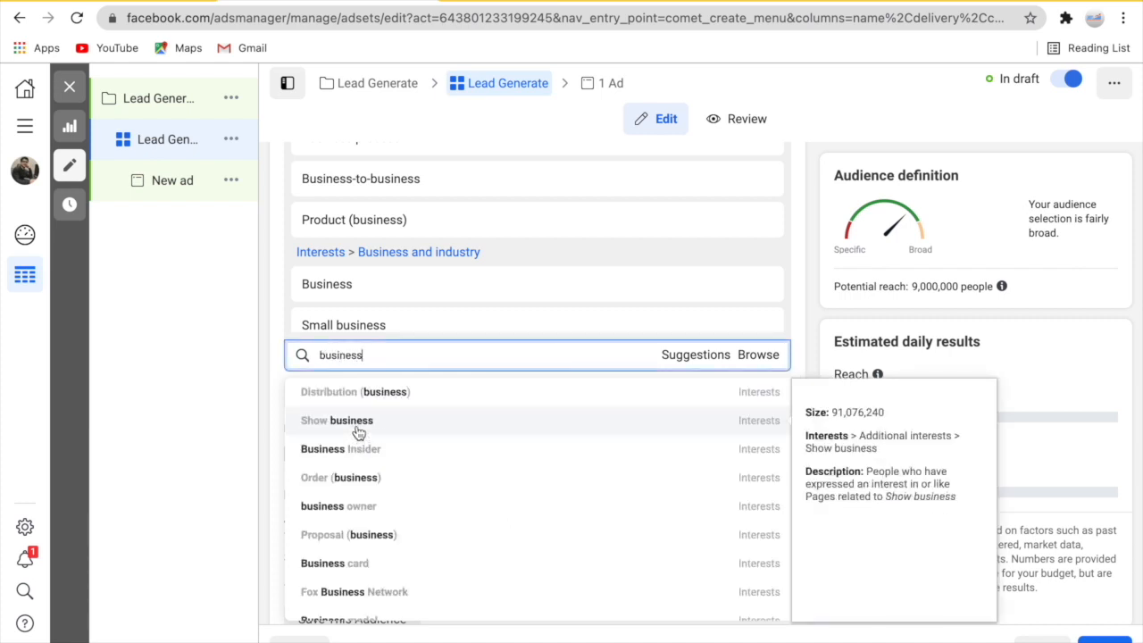
left_click(358, 398)
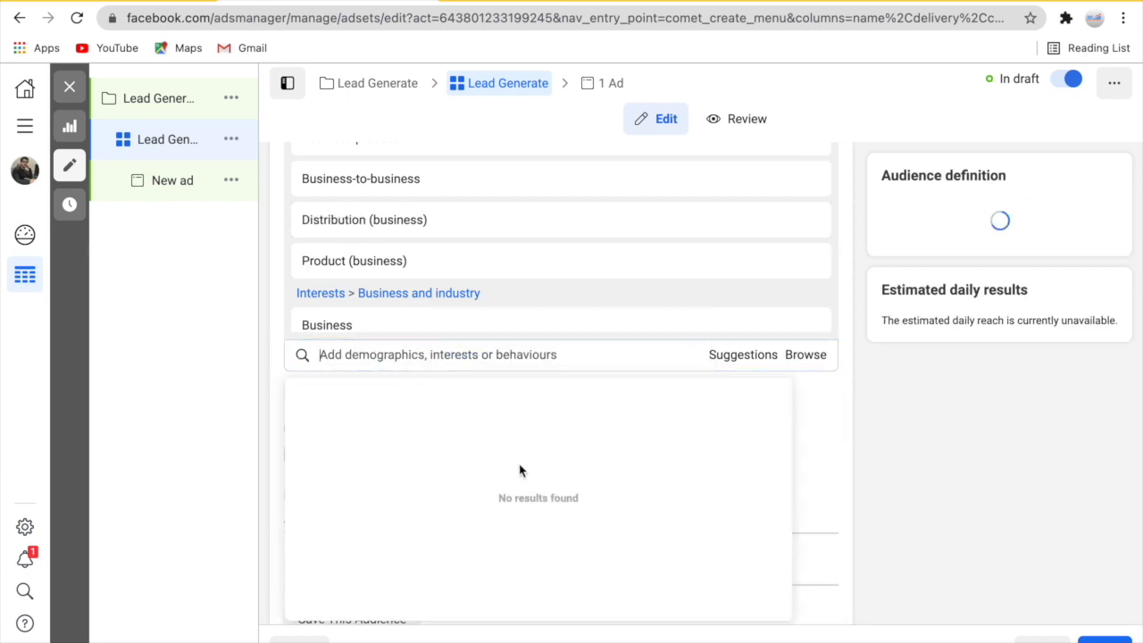
scroll(558, 493, "down", 3)
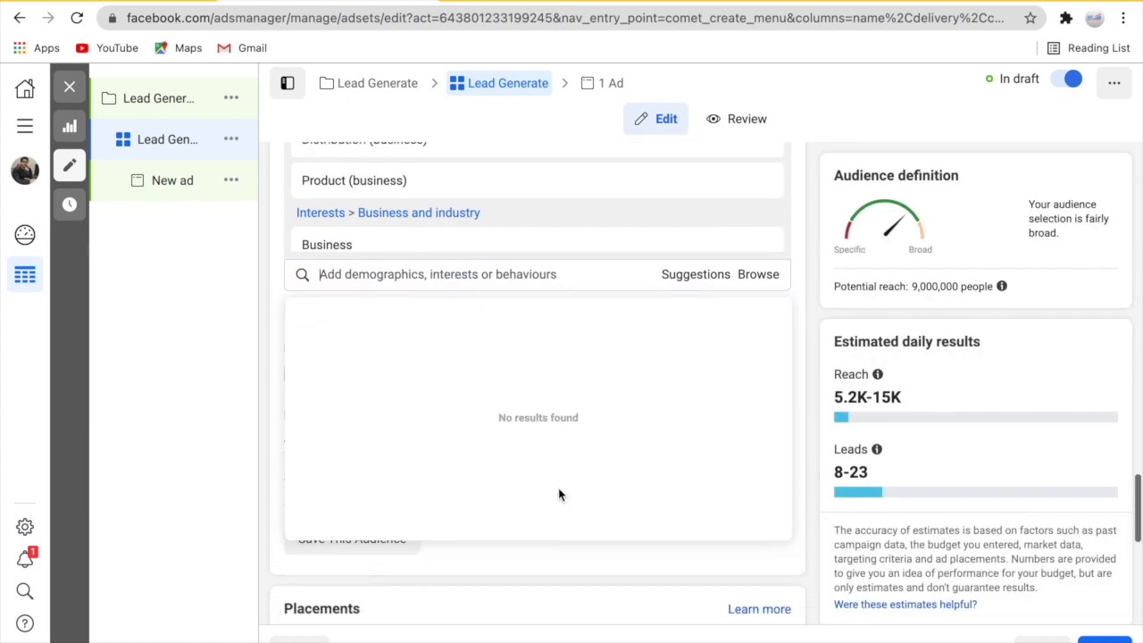
scroll(558, 492, "up", 3)
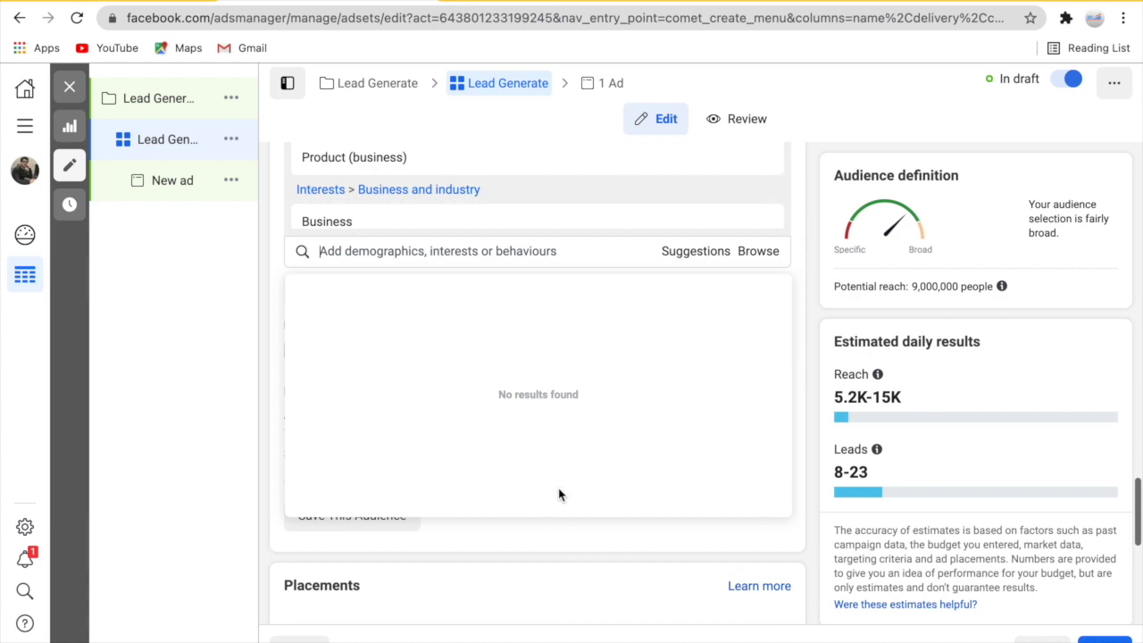
scroll(558, 492, "down", 1)
scroll(492, 399, "up", 5)
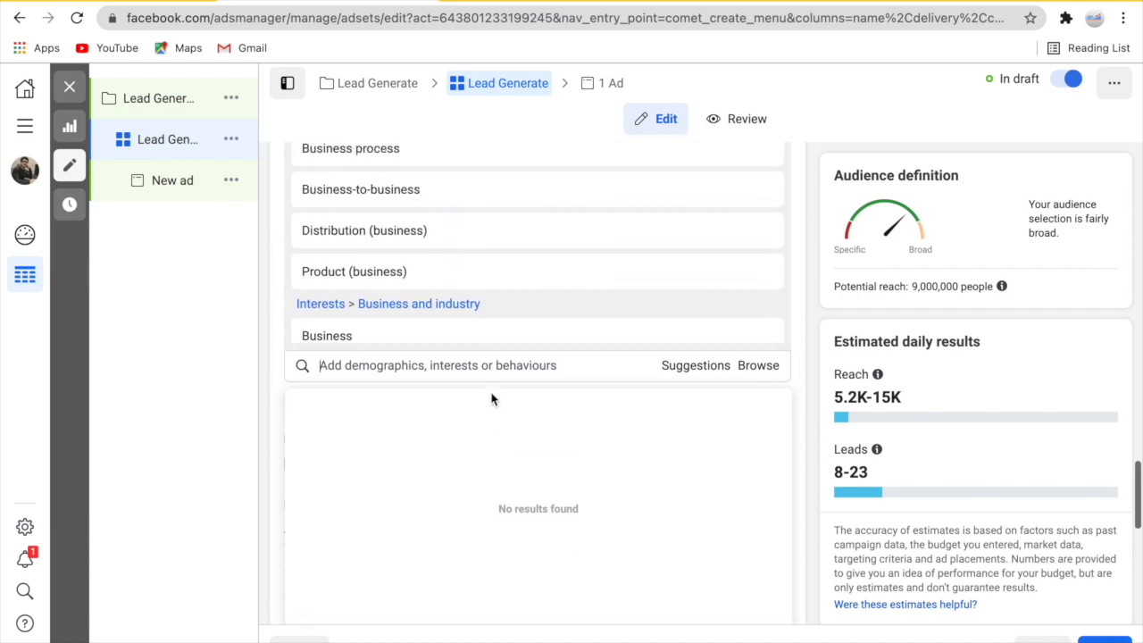
scroll(491, 399, "down", 6)
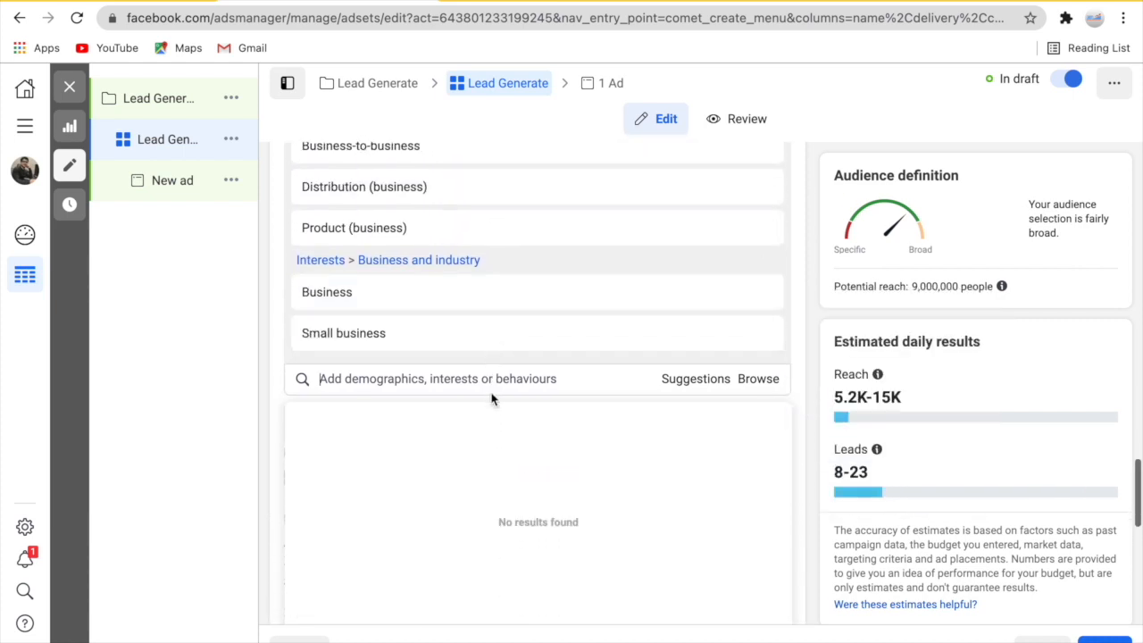
scroll(491, 399, "up", 2)
scroll(491, 398, "up", 1)
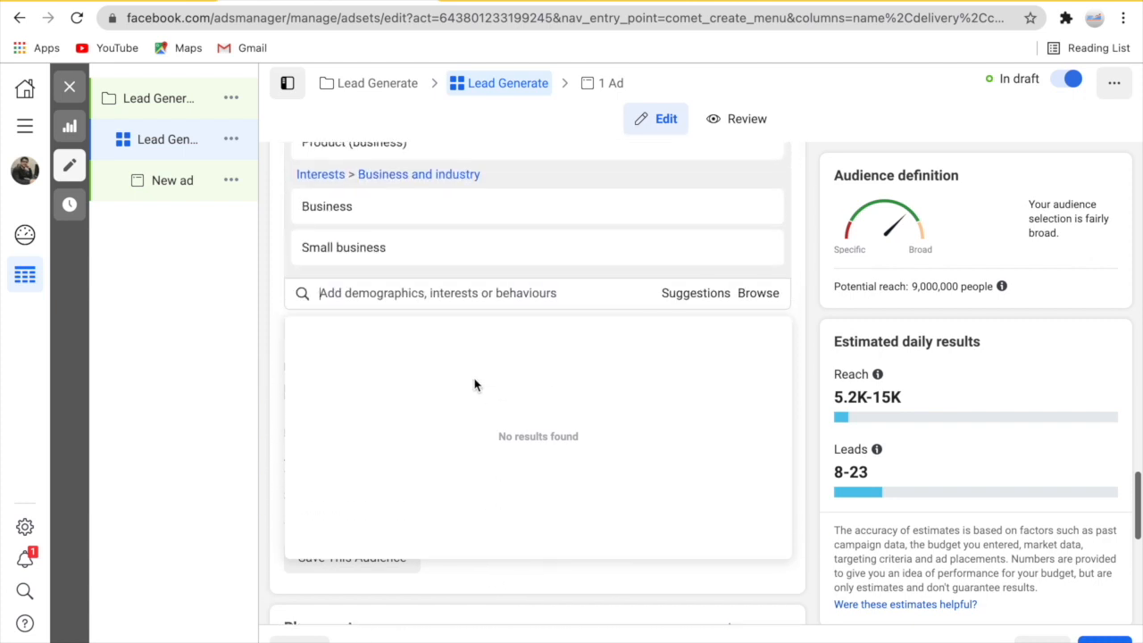
- Add the Digital marketing interest to the detailed targeting, searching for business promo and for digital marke
left_click(405, 307)
type("business promo")
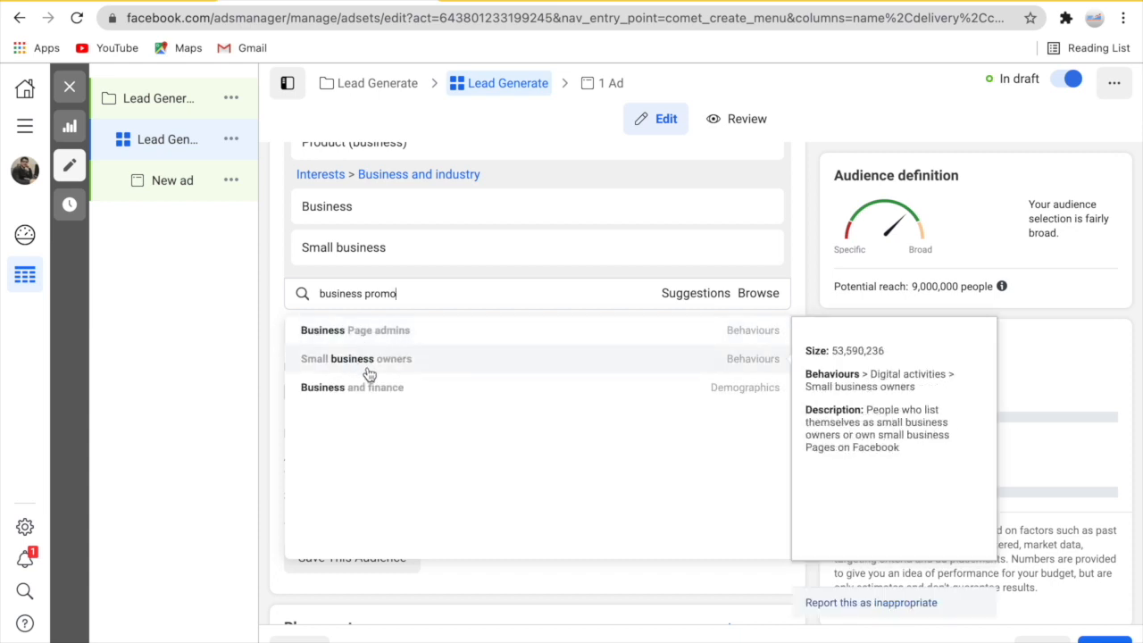
triple_click(393, 298)
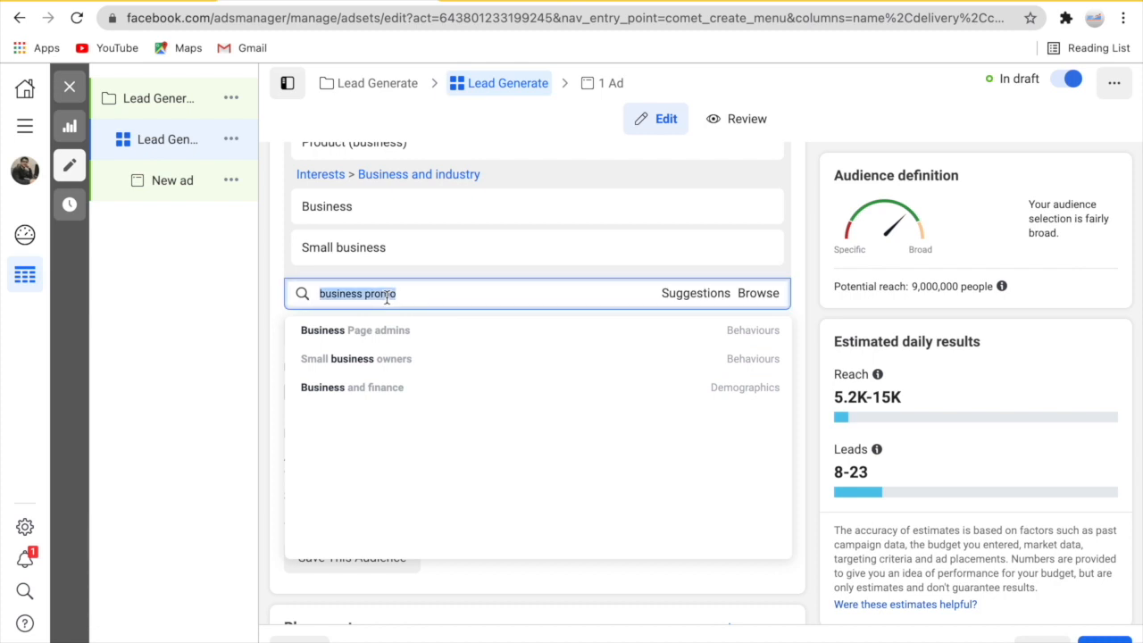
type("digital marke")
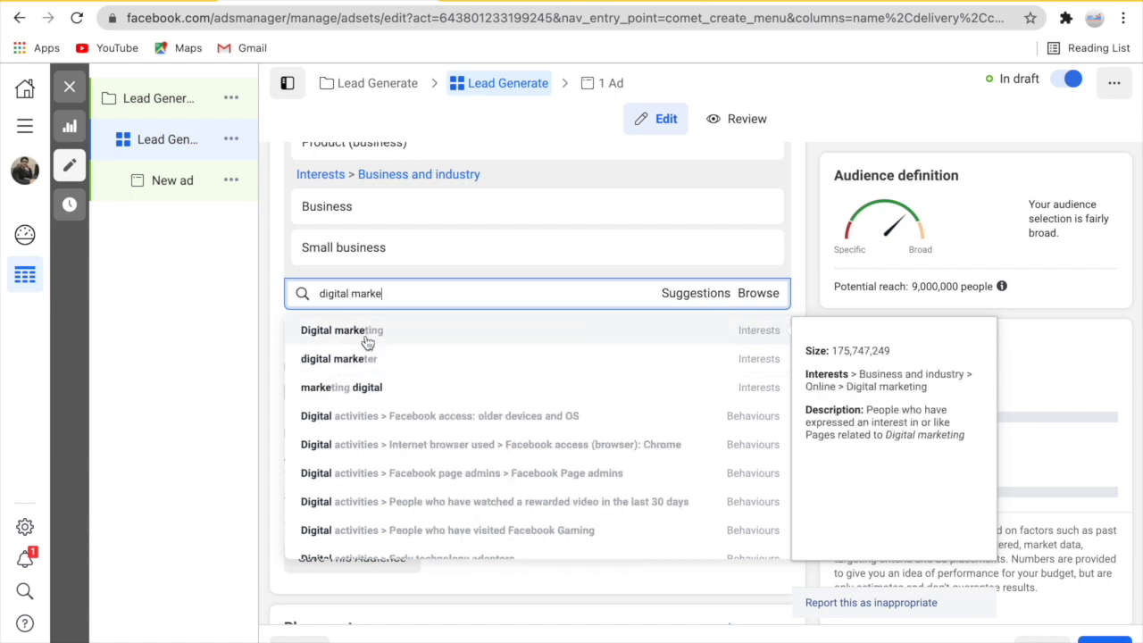
left_click(367, 338)
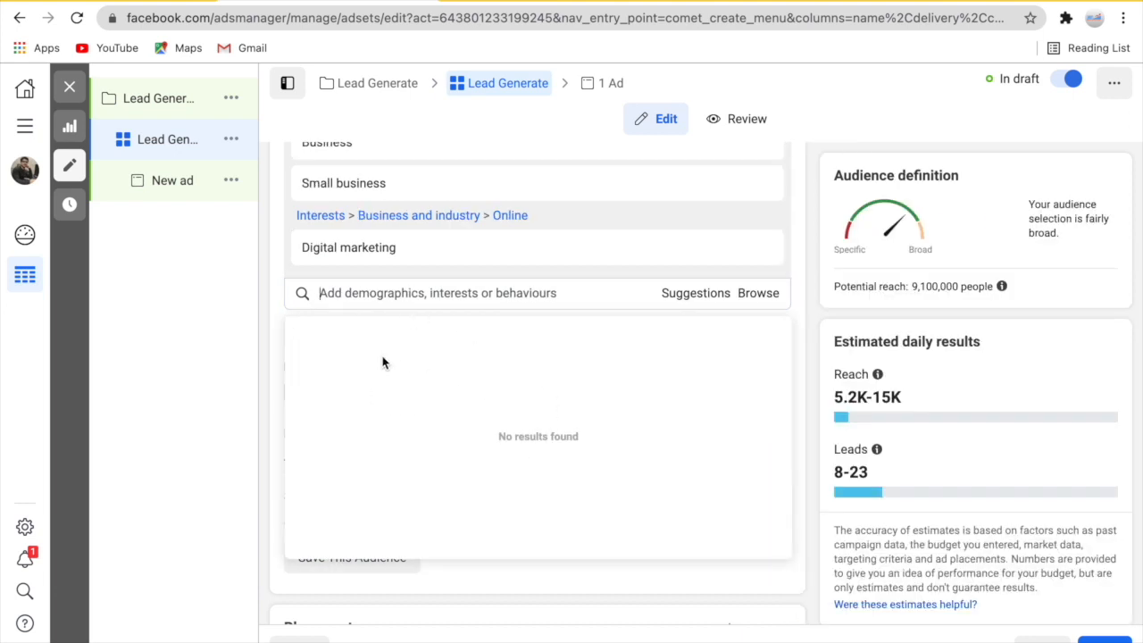
scroll(358, 404, "down", 5)
left_click(421, 379)
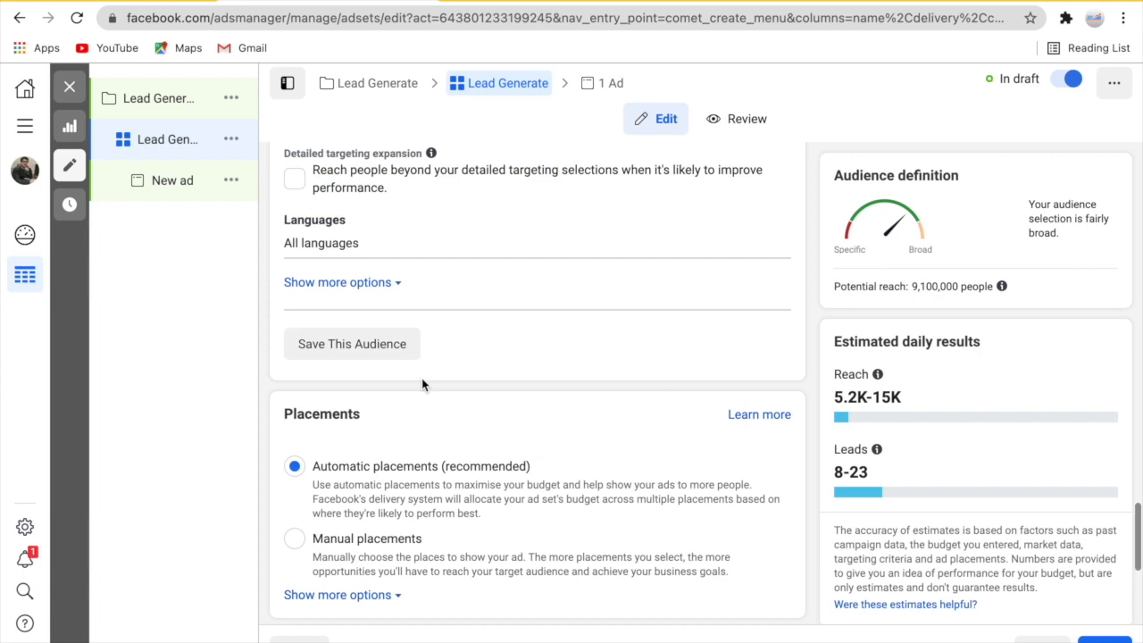
- Save the configured audience under the name Business
scroll(449, 365, "up", 5)
scroll(449, 366, "up", 1)
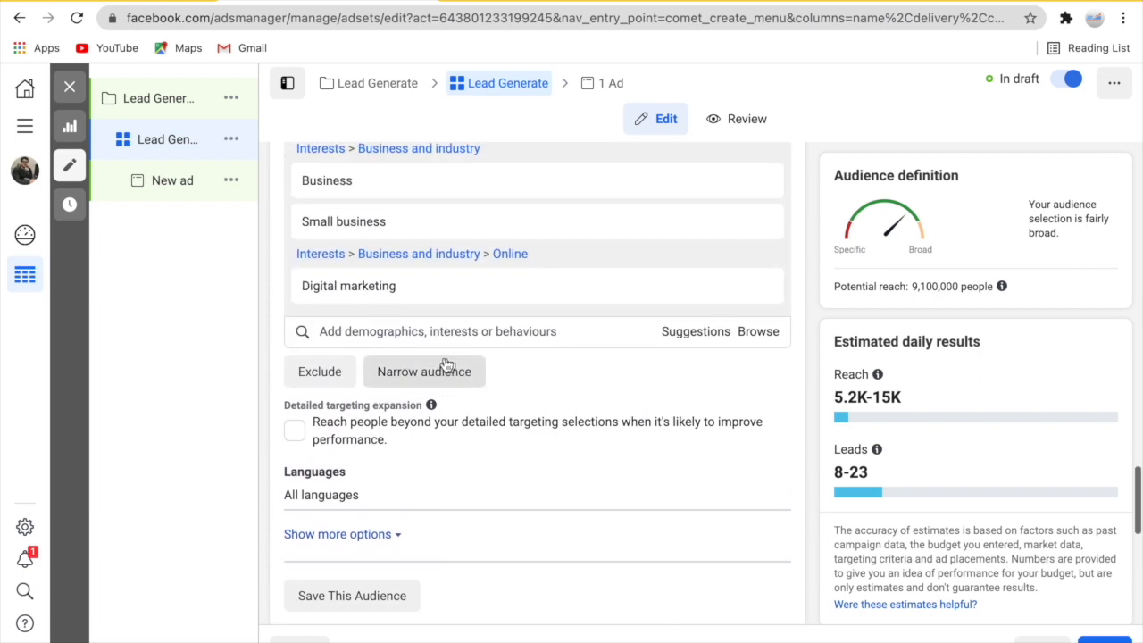
scroll(358, 406, "up", 2)
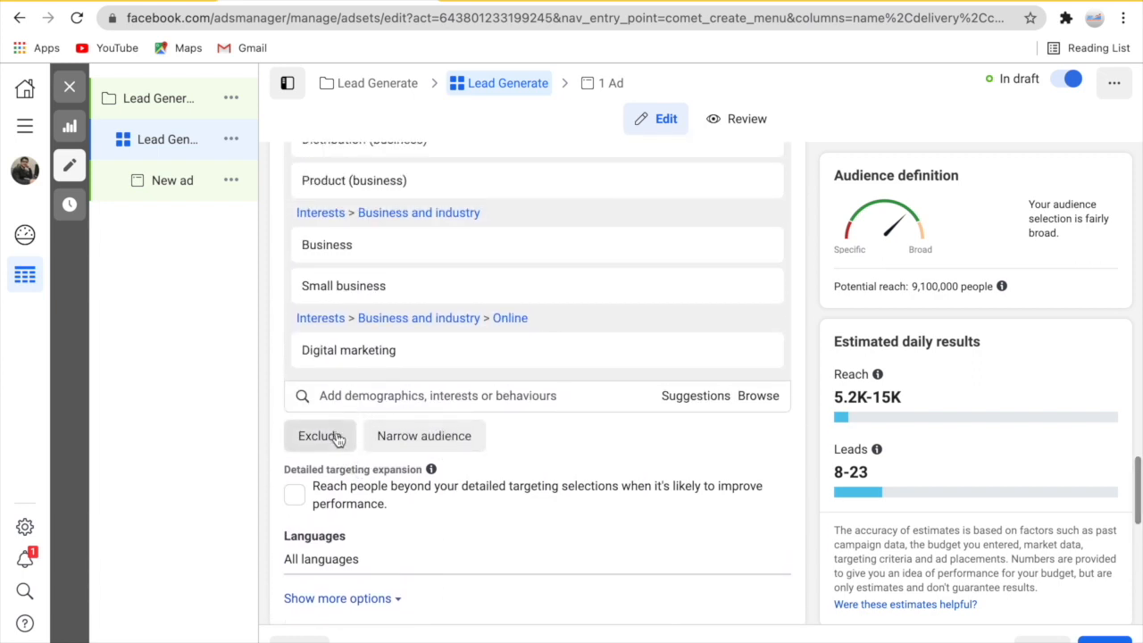
scroll(327, 447, "down", 4)
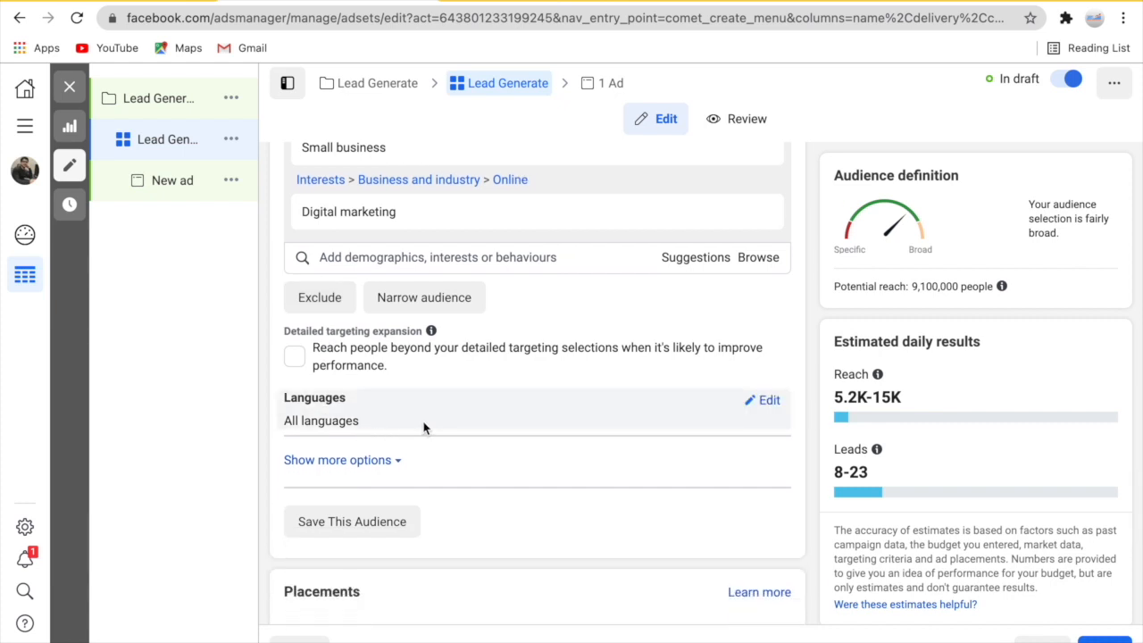
scroll(452, 467, "down", 3)
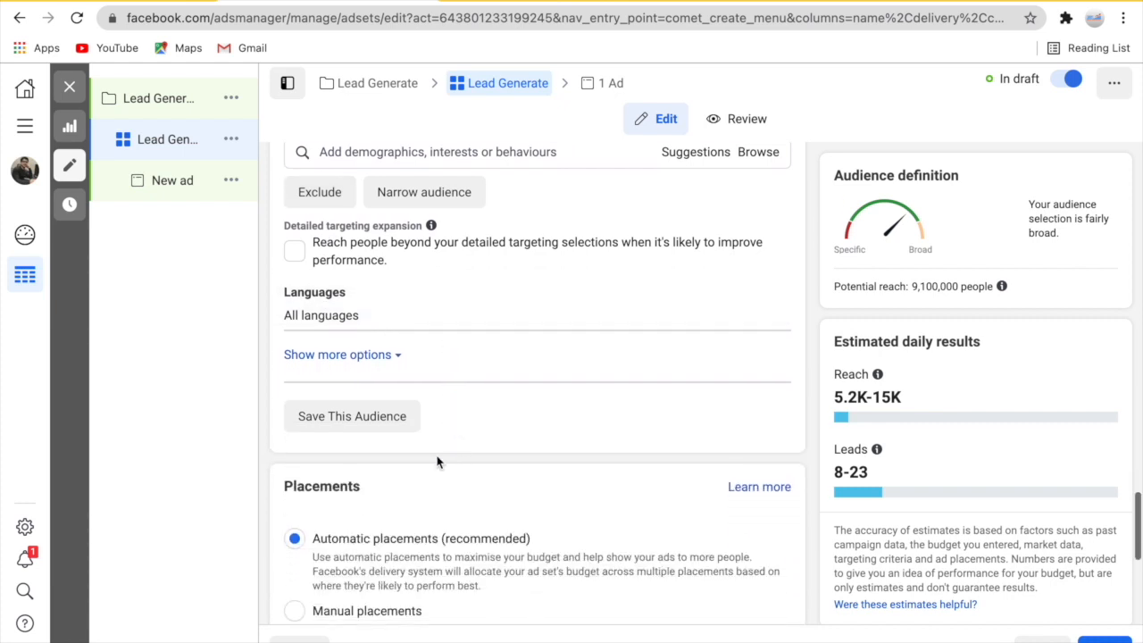
left_click(345, 416)
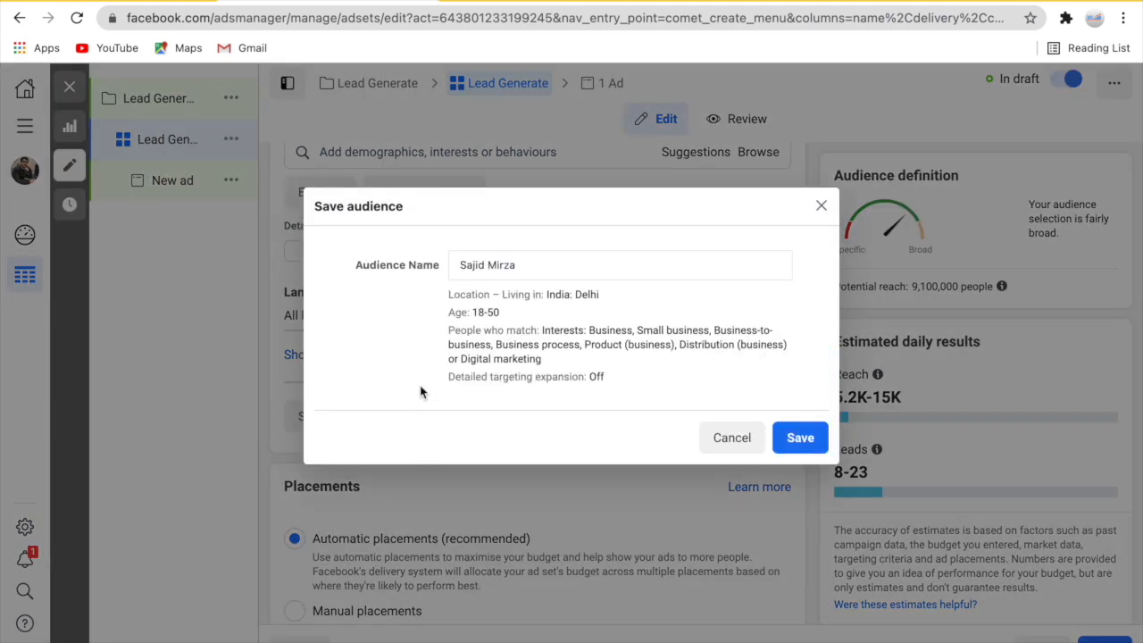
left_click(786, 432)
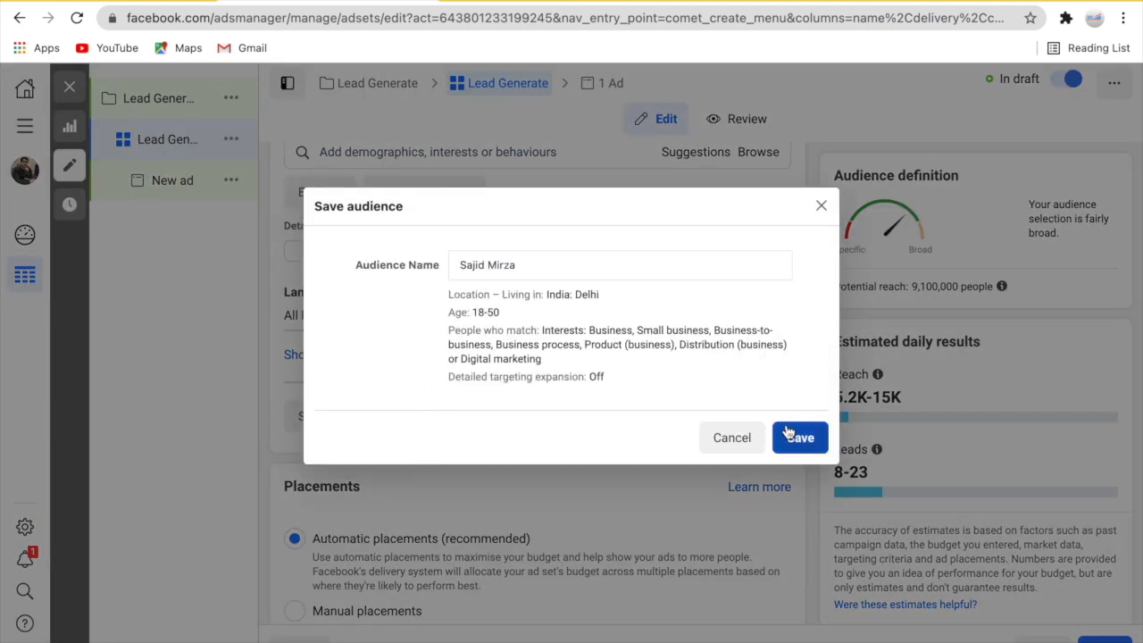
left_click_drag(524, 268, 455, 267)
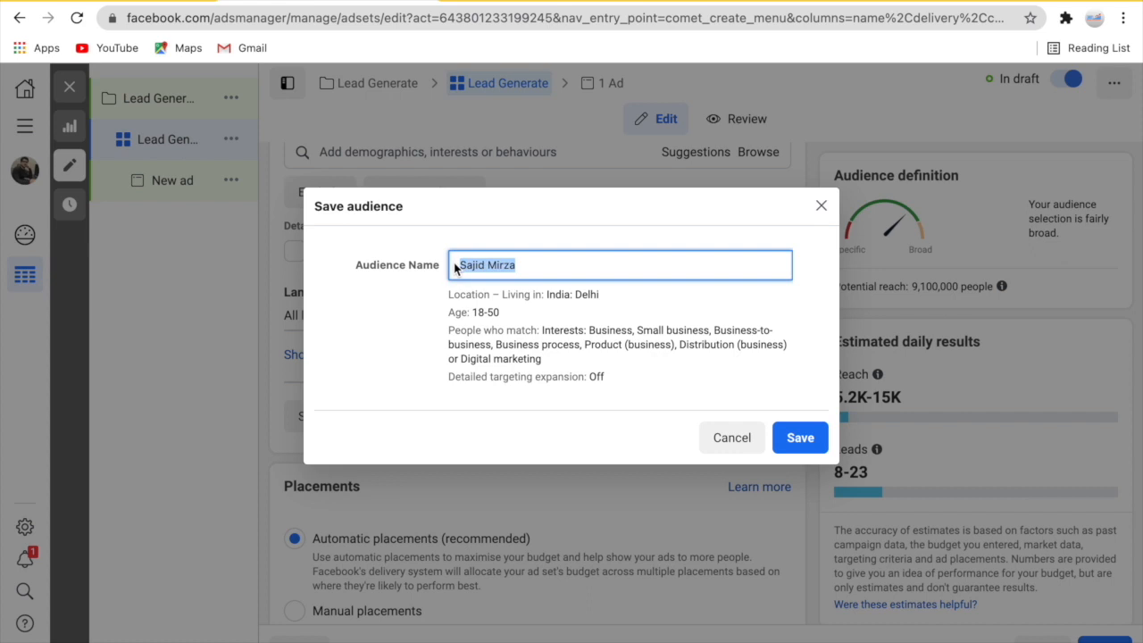
type("Business")
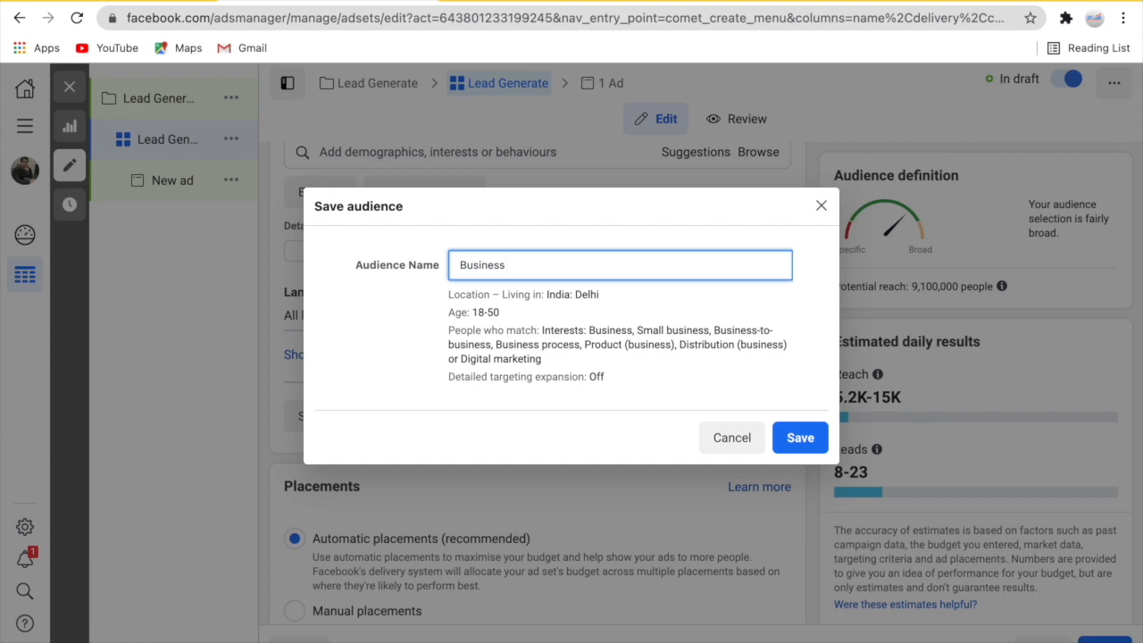
left_click(808, 440)
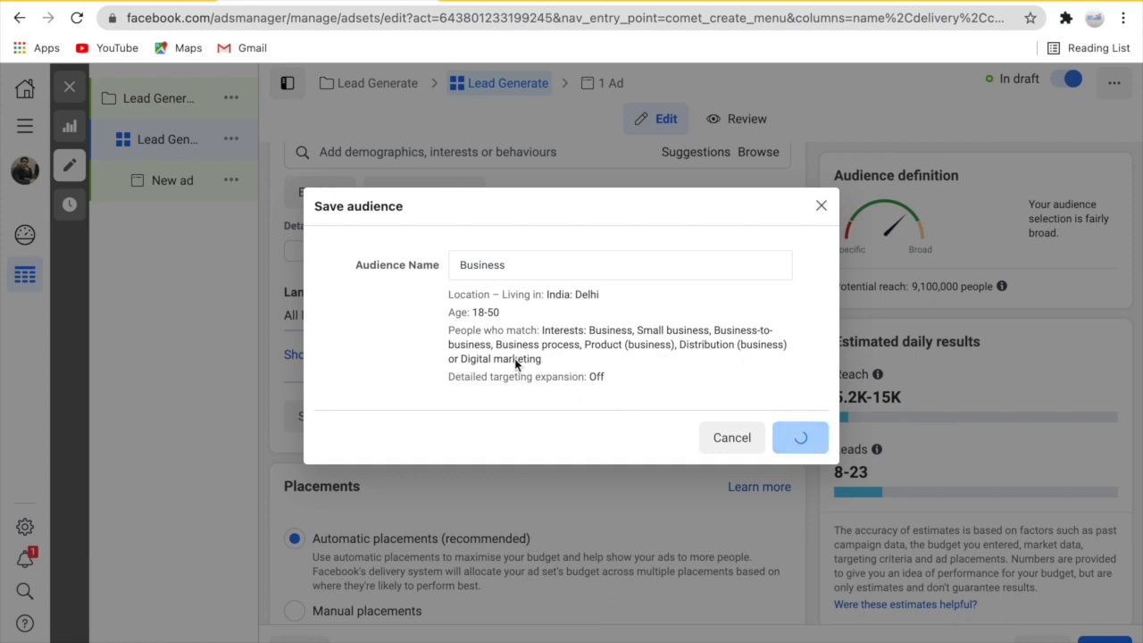
- Review the saved Business audience's location, age and matching interests, as well as the ad set's placement options
scroll(459, 352, "up", 3)
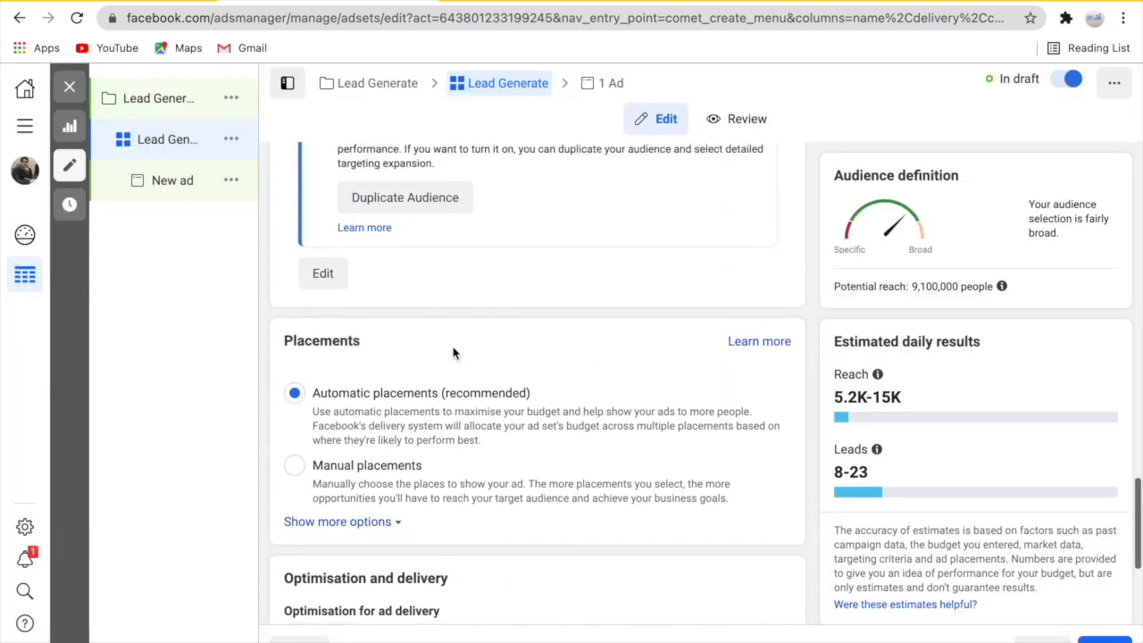
scroll(453, 353, "up", 5)
scroll(453, 353, "up", 2)
scroll(455, 354, "down", 3)
left_click_drag(297, 239, 297, 319)
left_click(407, 341)
left_click_drag(296, 366, 511, 386)
scroll(513, 386, "down", 4)
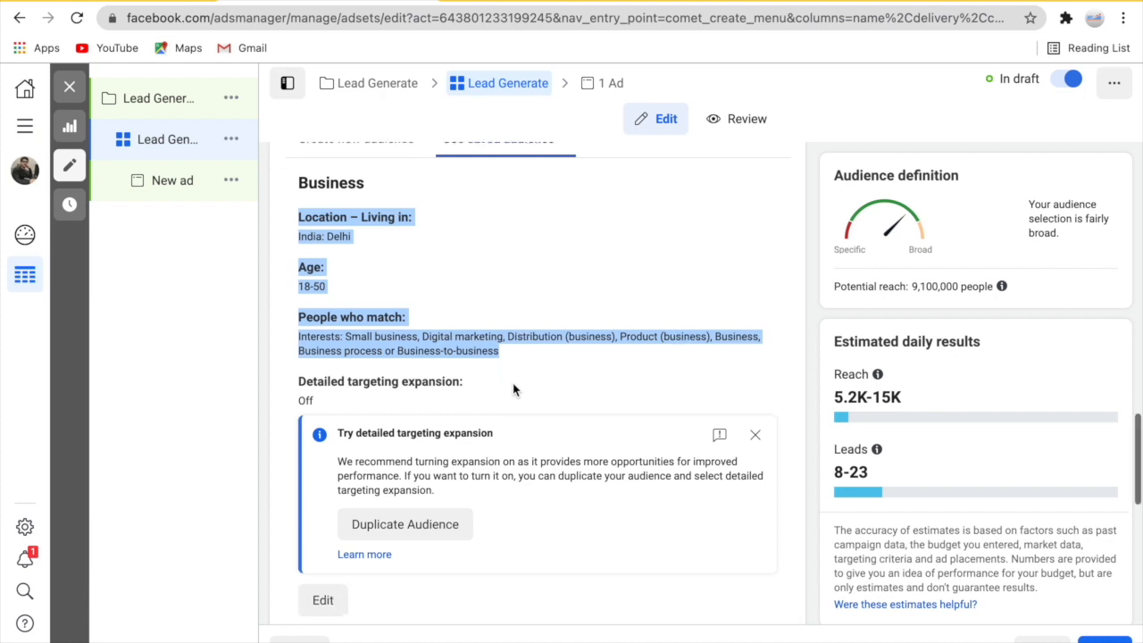
scroll(513, 382, "down", 6)
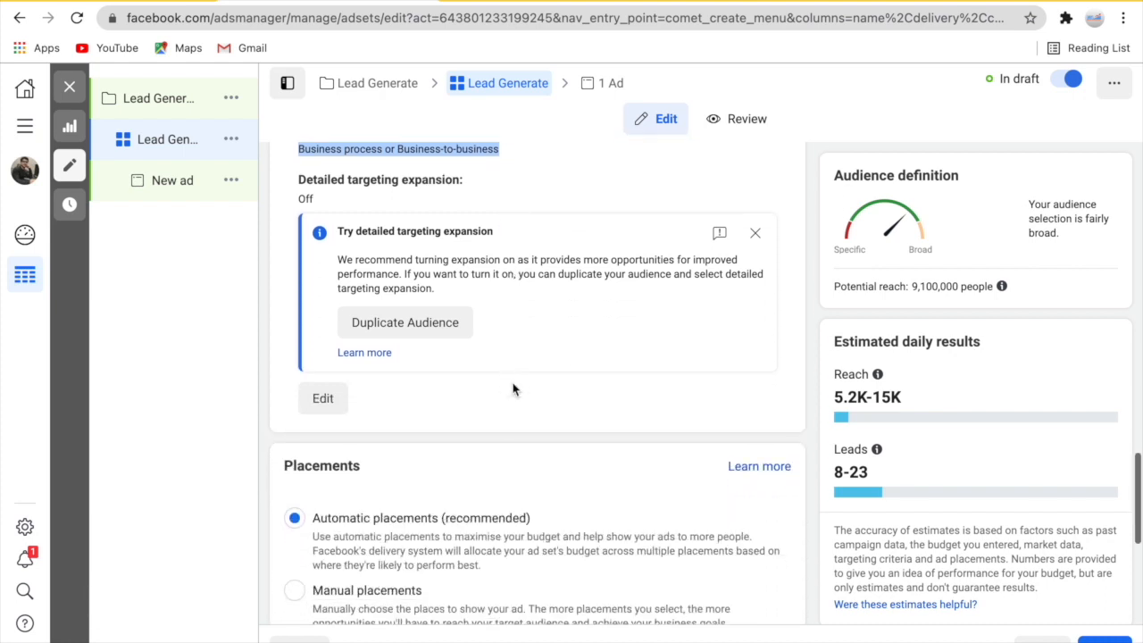
scroll(514, 391, "down", 2)
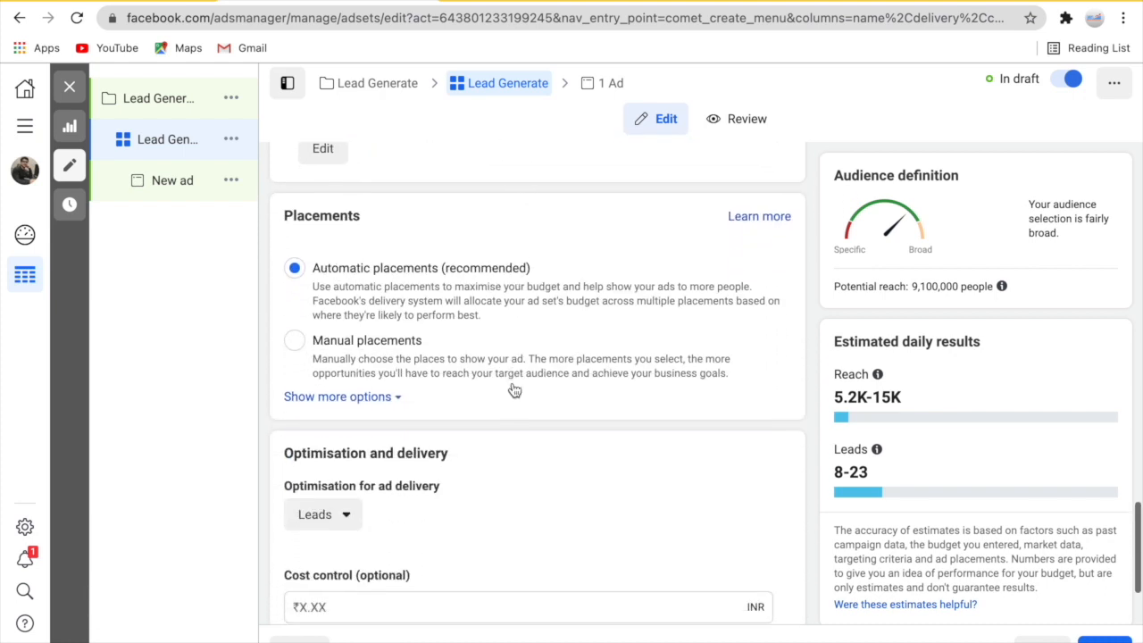
- Switch the ad set to manual placements and exclude Audience Network from the platforms
scroll(514, 389, "down", 1)
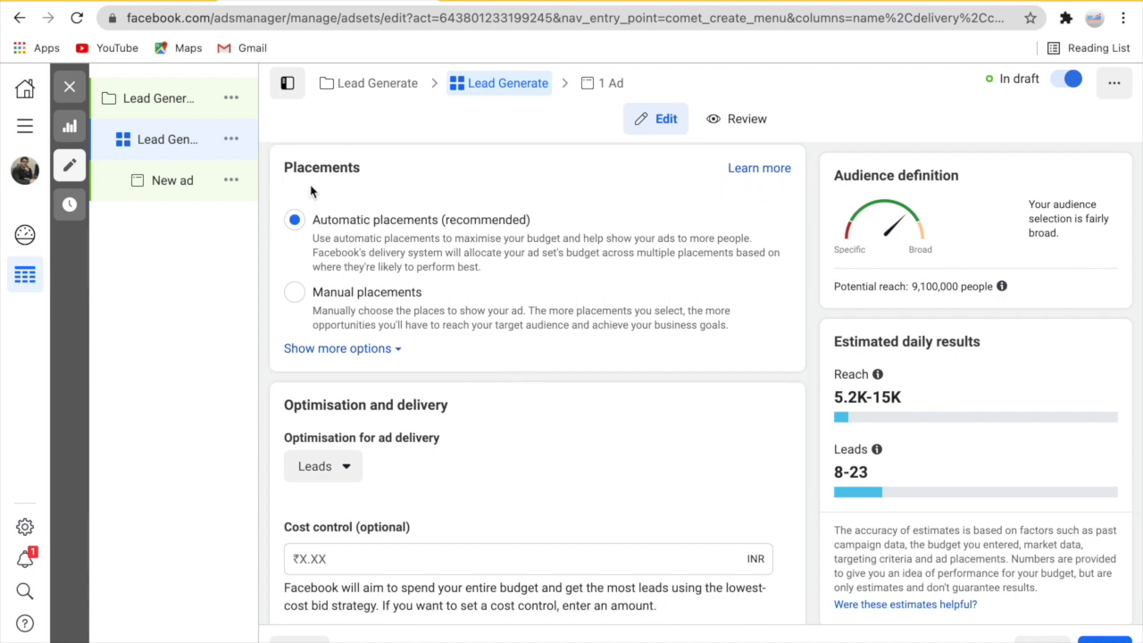
left_click_drag(362, 168, 298, 169)
left_click(280, 170)
double_click(284, 169)
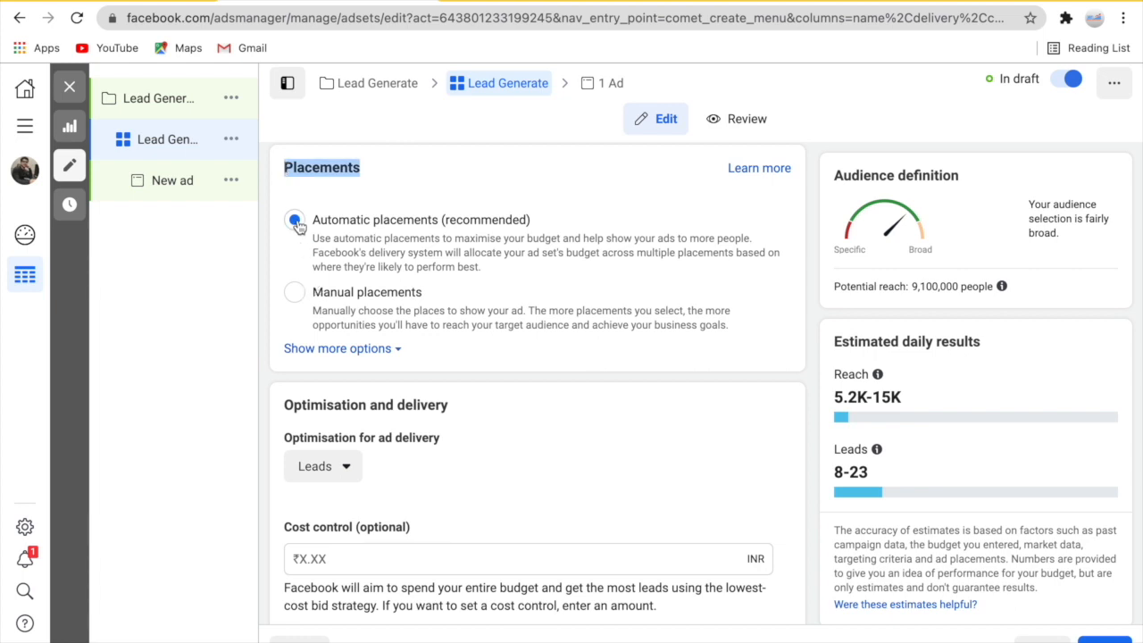
left_click(293, 296)
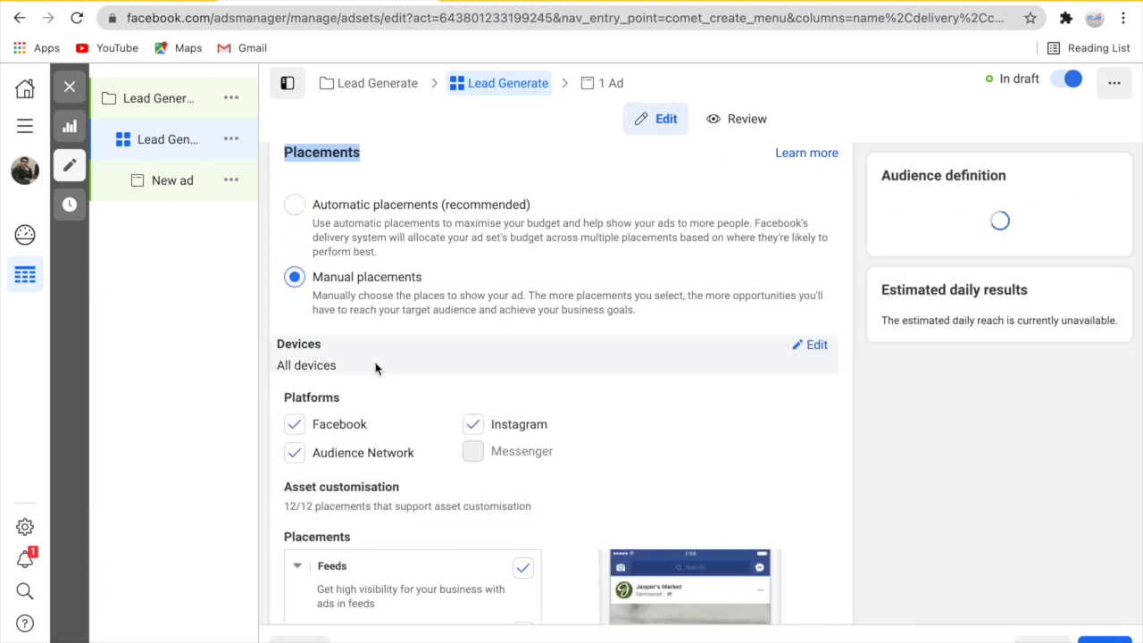
scroll(375, 368, "down", 2)
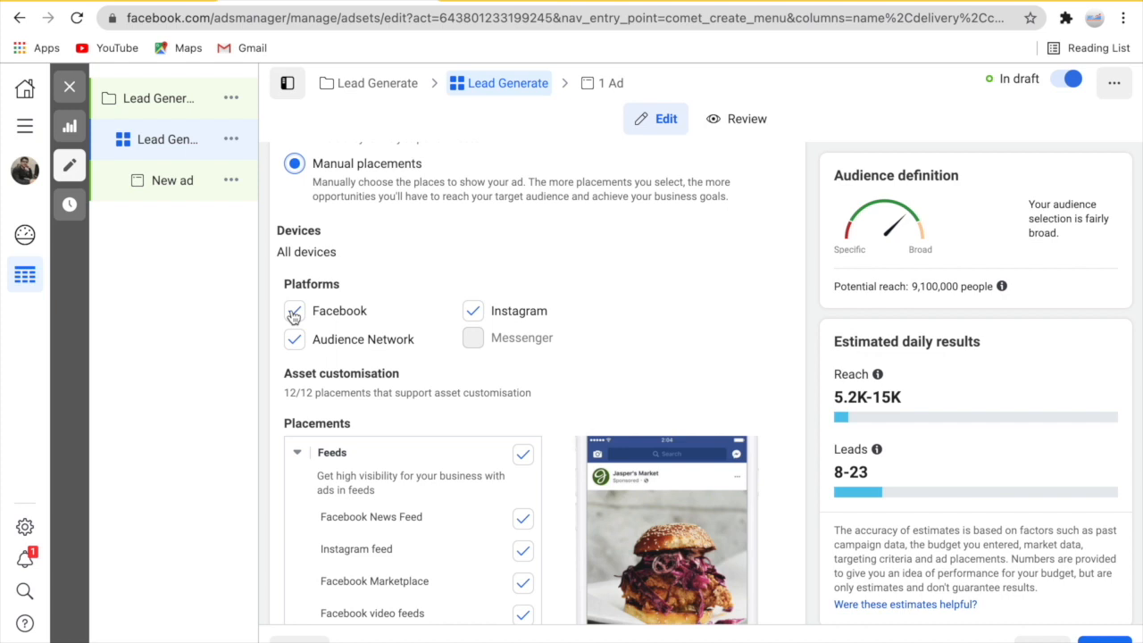
left_click(295, 341)
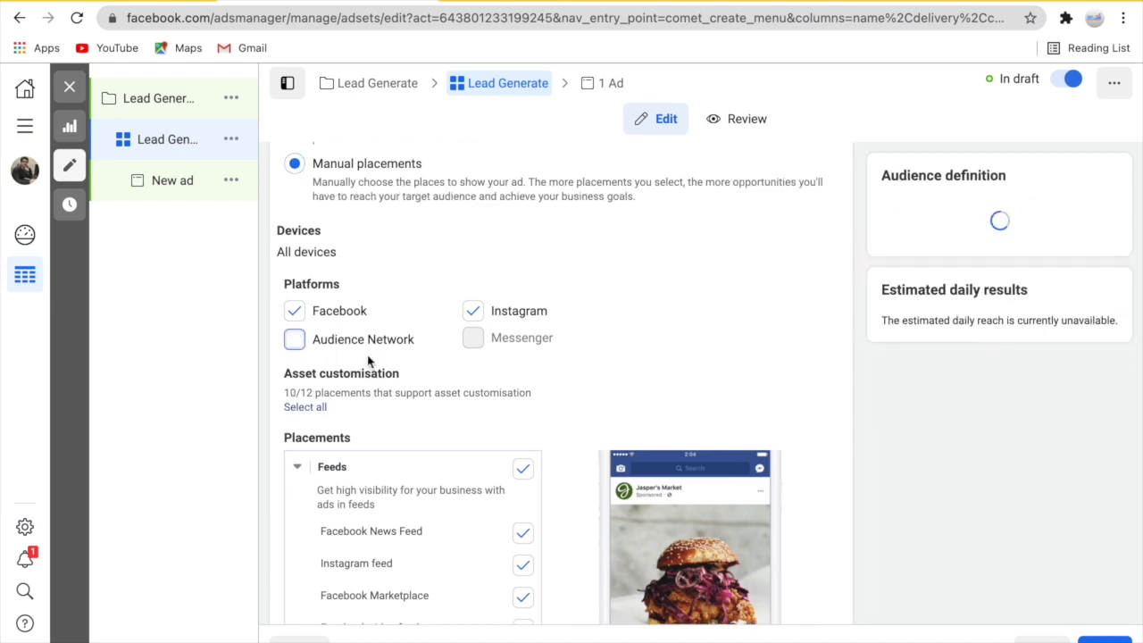
- Examine the individual placements offered under feeds, stories, in-stream, search, messages, in-article, and apps and sites
scroll(367, 357, "down", 2)
scroll(367, 354, "down", 5)
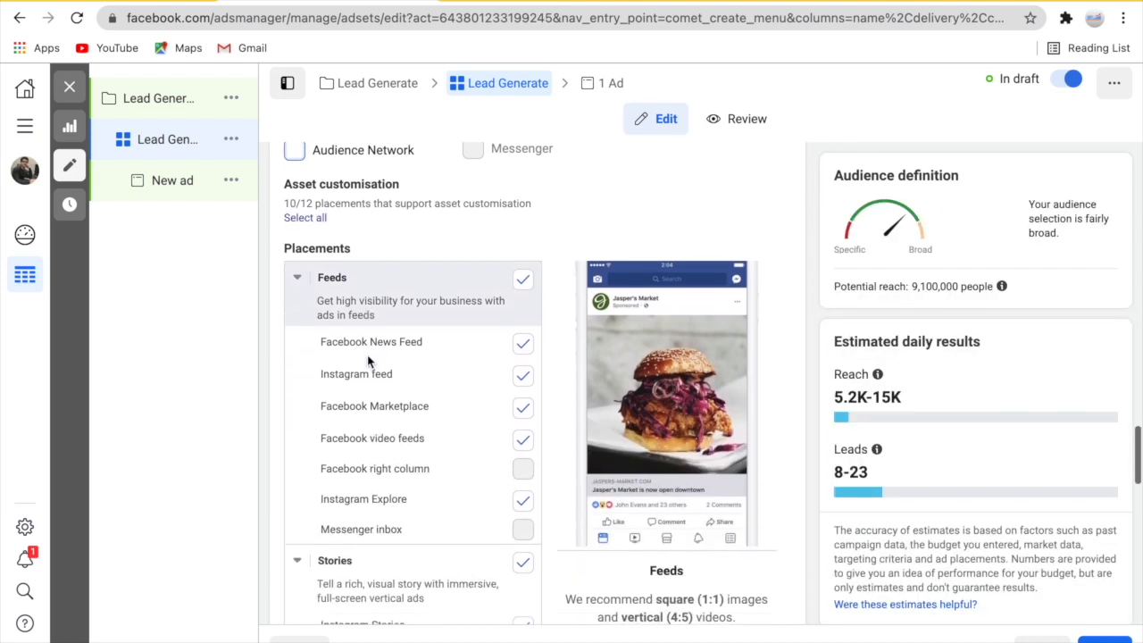
scroll(367, 355, "down", 8)
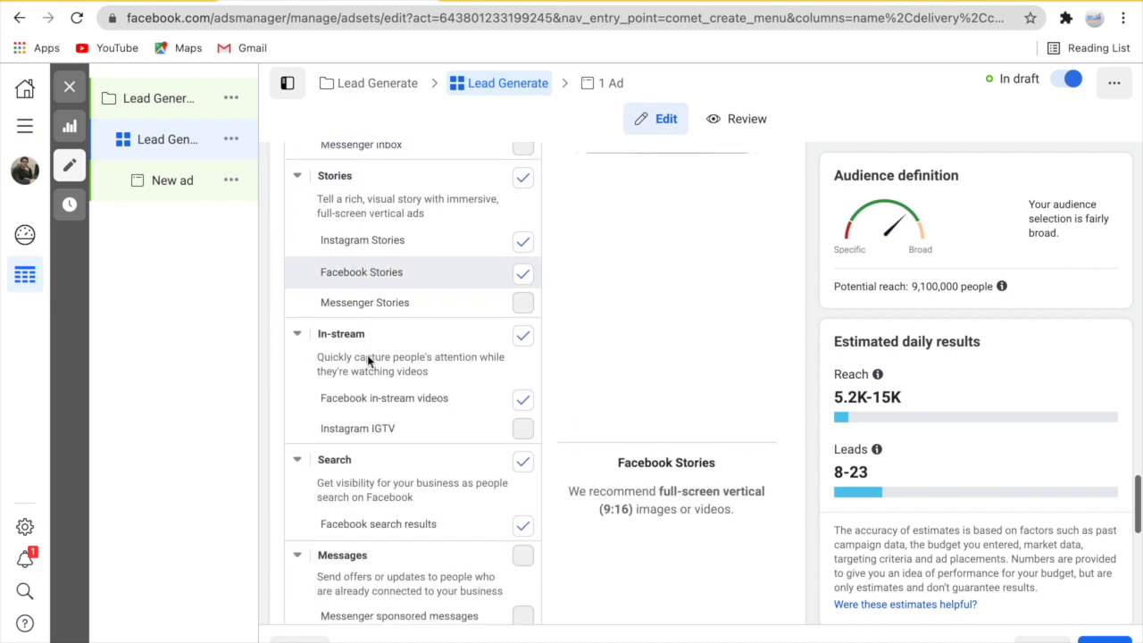
scroll(367, 360, "down", 1)
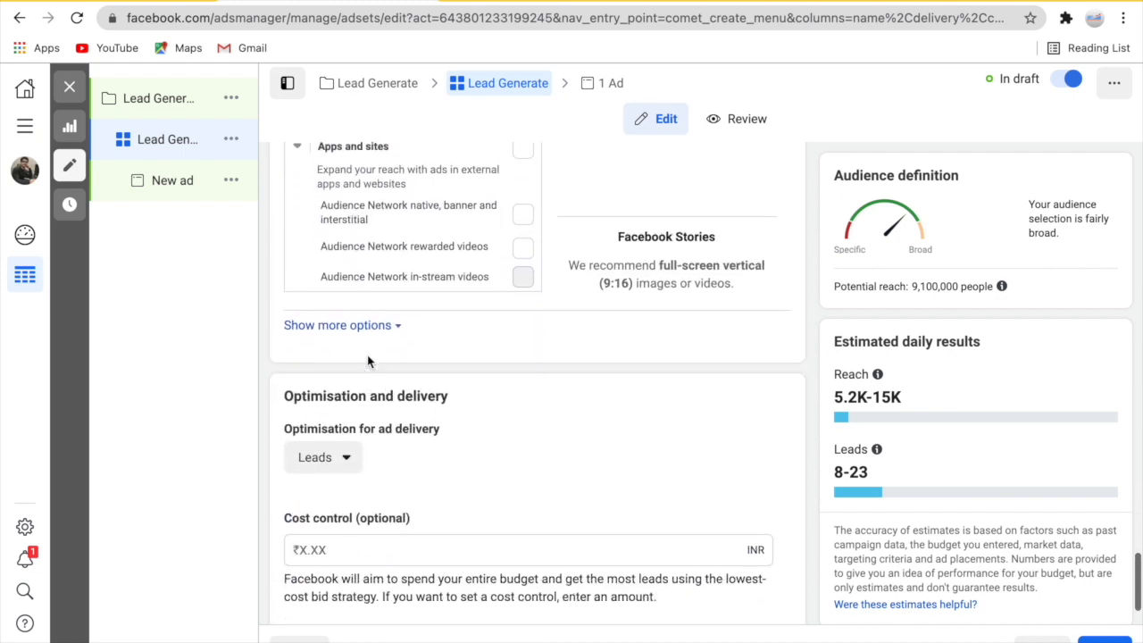
scroll(367, 358, "up", 9)
scroll(367, 357, "up", 5)
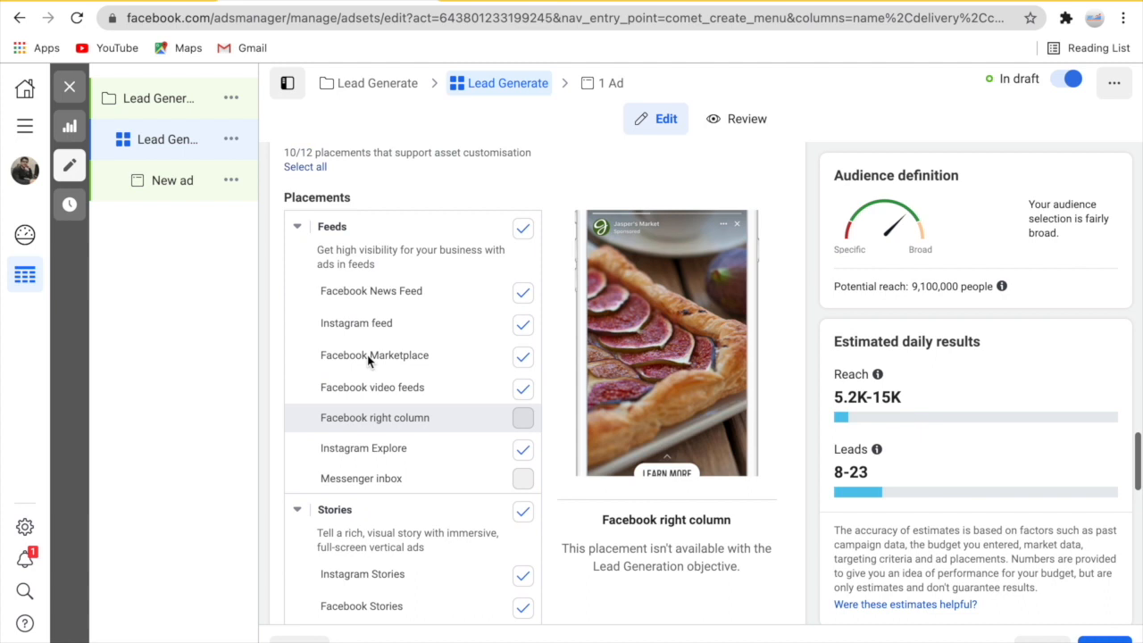
scroll(367, 357, "down", 1)
scroll(367, 358, "down", 5)
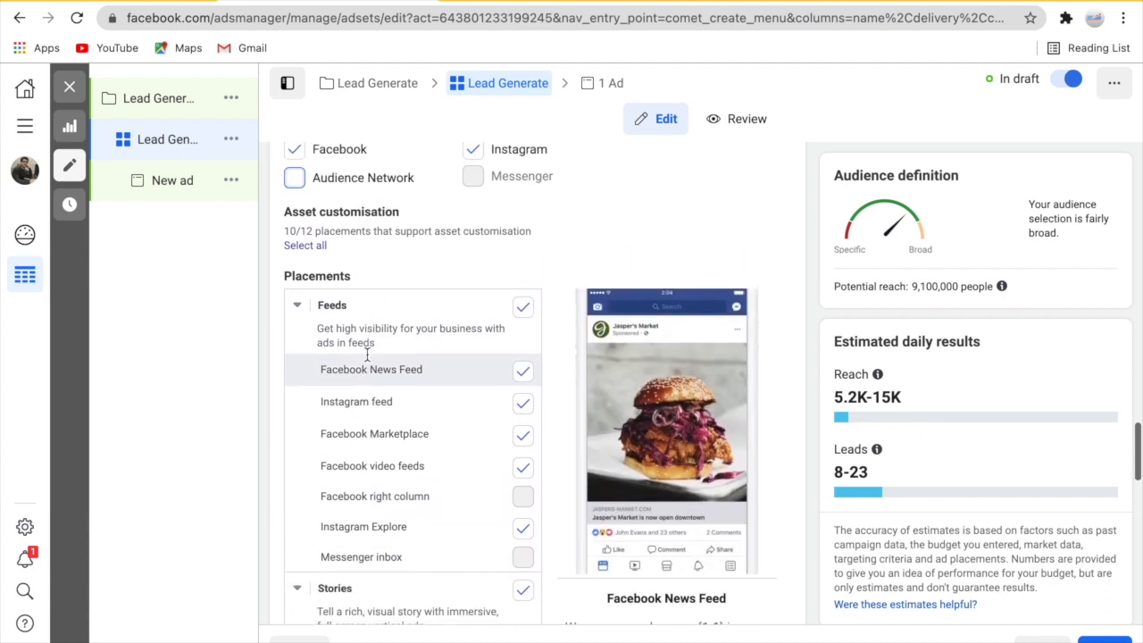
scroll(367, 360, "down", 1)
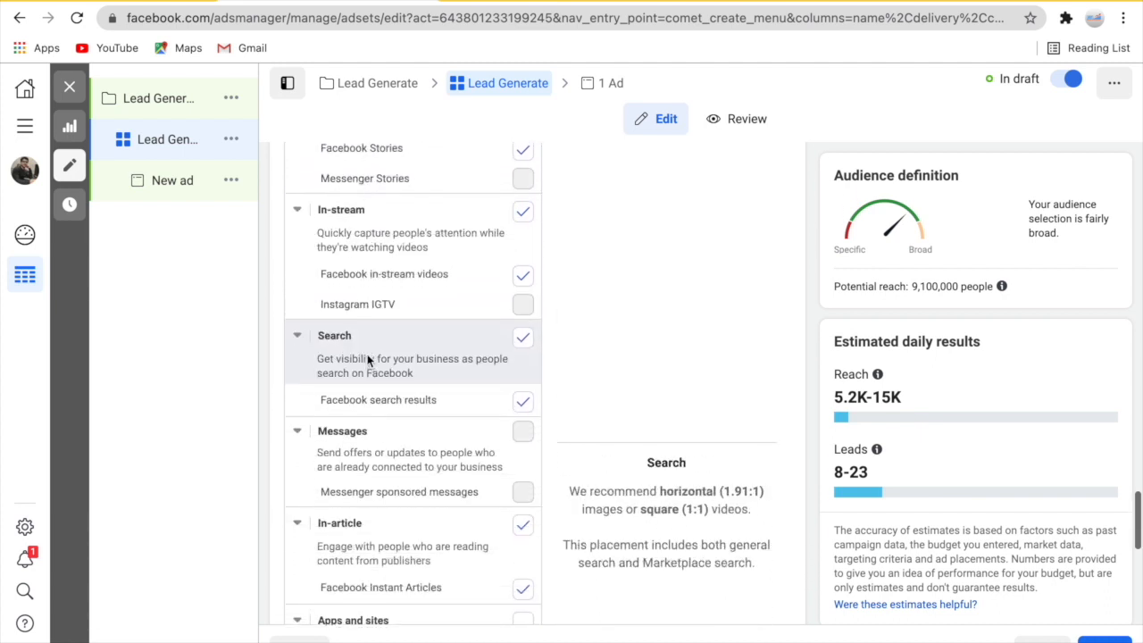
scroll(367, 360, "up", 7)
scroll(367, 360, "up", 1)
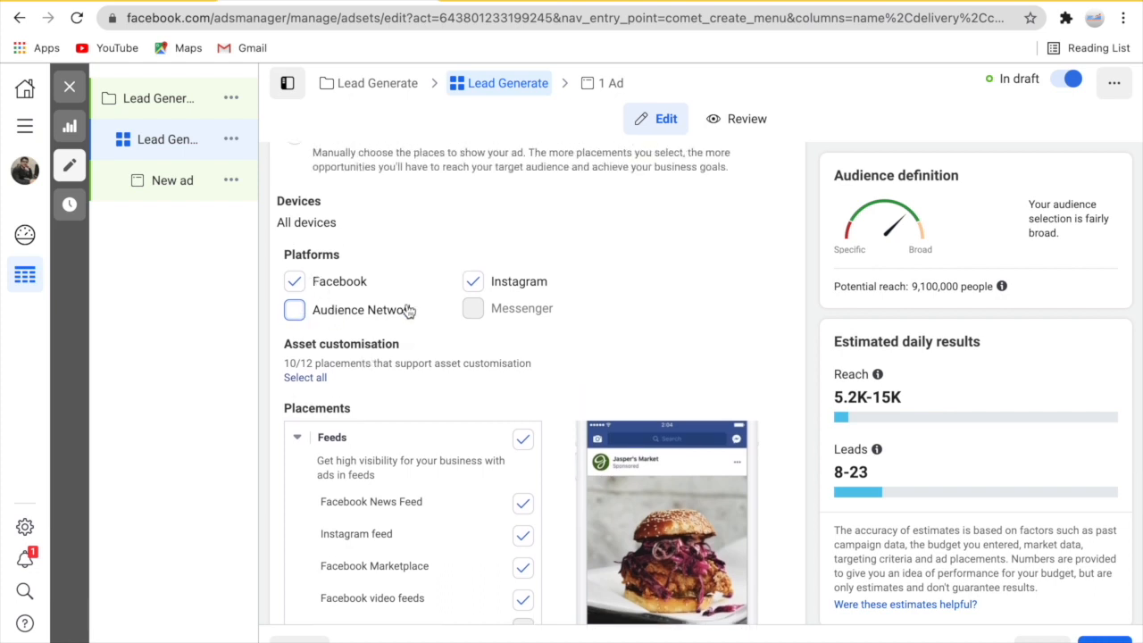
- Return the ad set to automatic placements
scroll(407, 310, "up", 3)
scroll(407, 310, "down", 6)
scroll(407, 310, "up", 5)
scroll(407, 310, "up", 2)
left_click(294, 201)
- Show the additional placement options and examine the brand safety settings, including inventory filter, block lists and exclusions
scroll(414, 327, "down", 1)
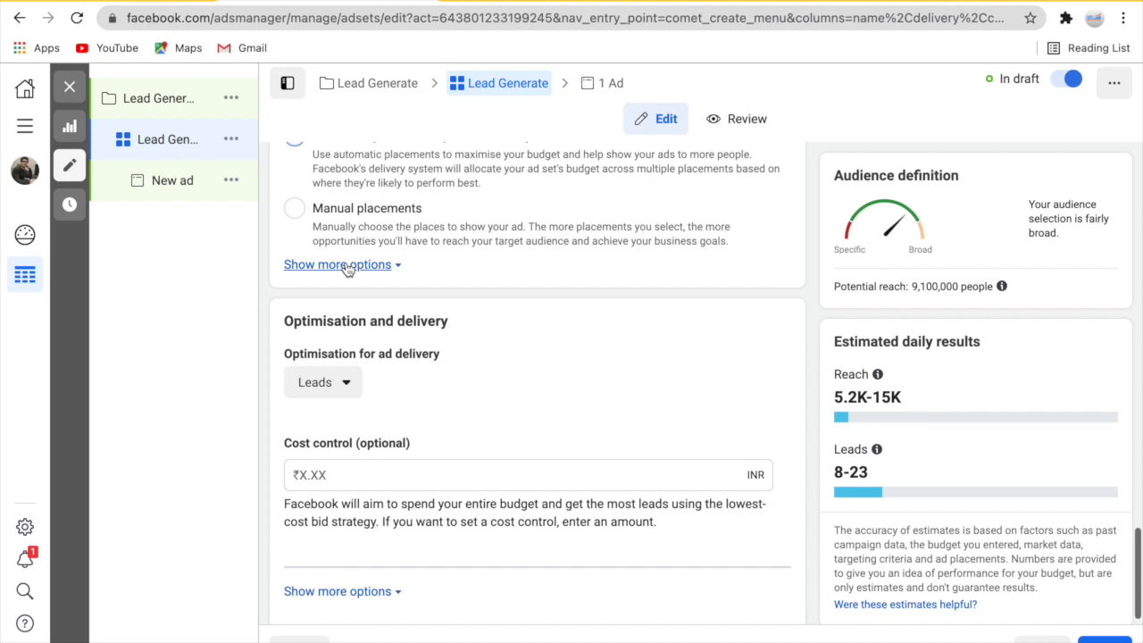
left_click(348, 267)
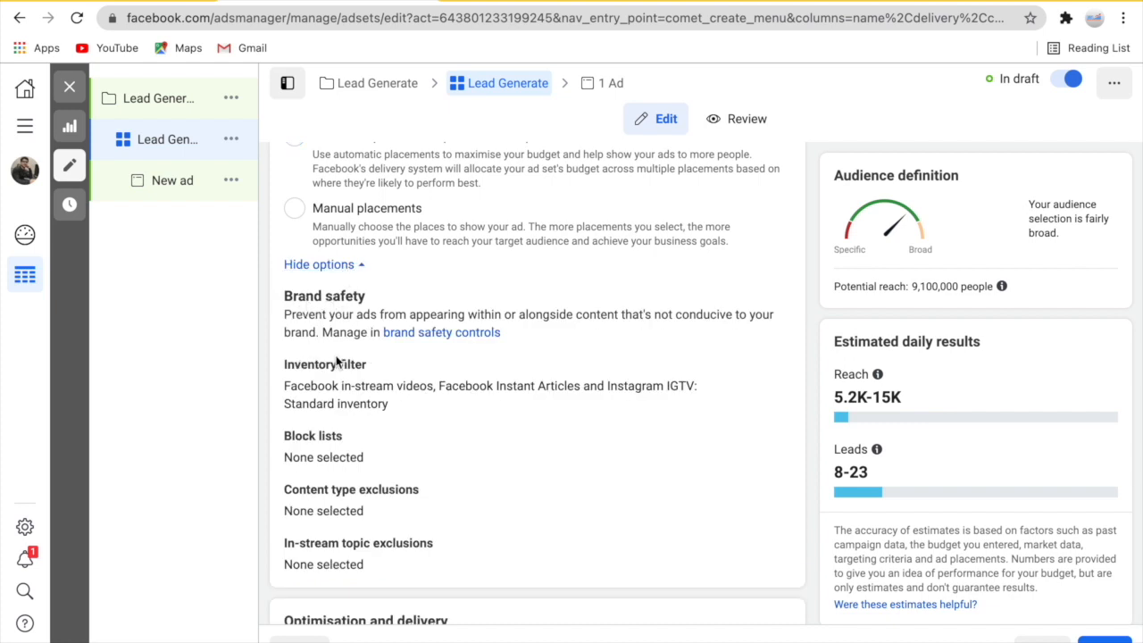
scroll(357, 409, "down", 1)
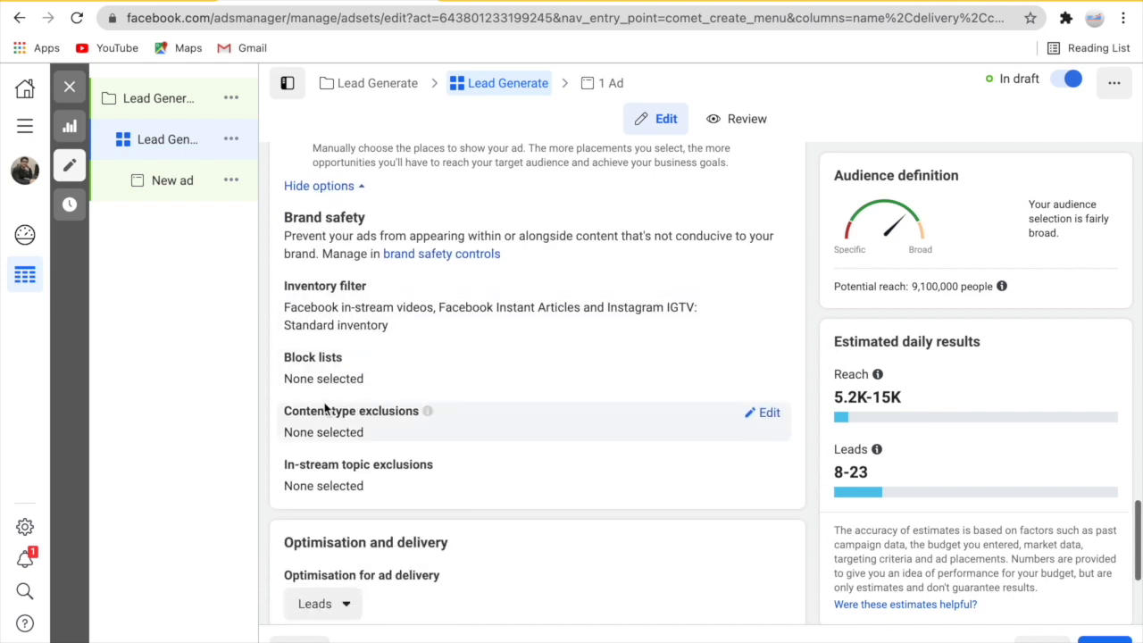
scroll(326, 407, "down", 2)
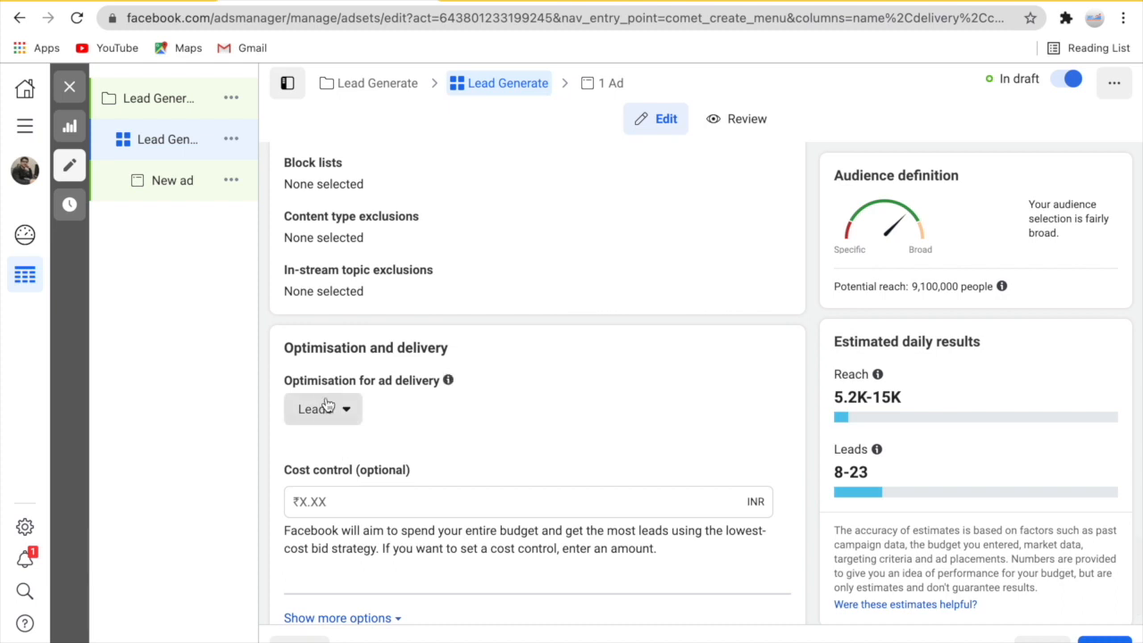
- Examine the choices for ad delivery optimisation and the optional cost control of the ad set
left_click(324, 411)
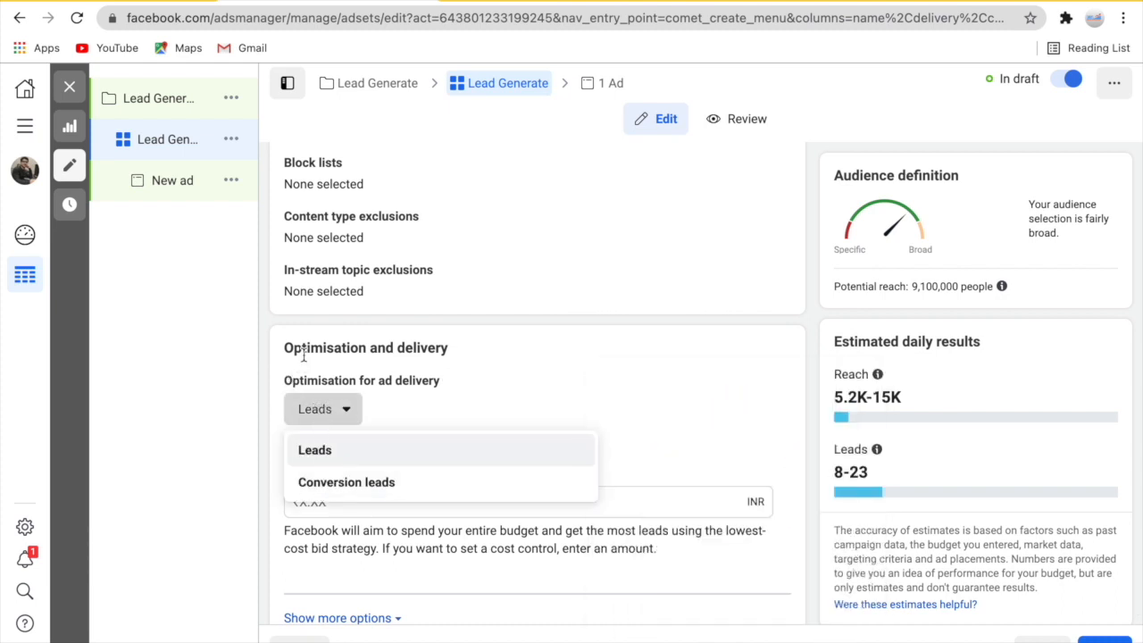
left_click_drag(442, 382, 288, 384)
left_click(468, 350)
scroll(468, 350, "down", 1)
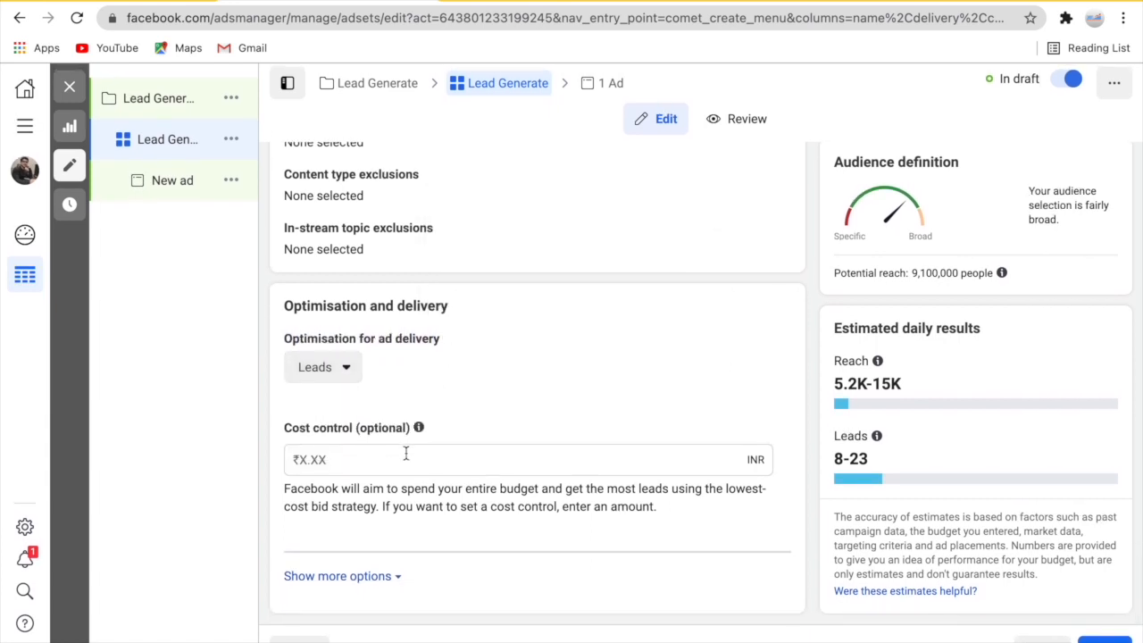
left_click(409, 458)
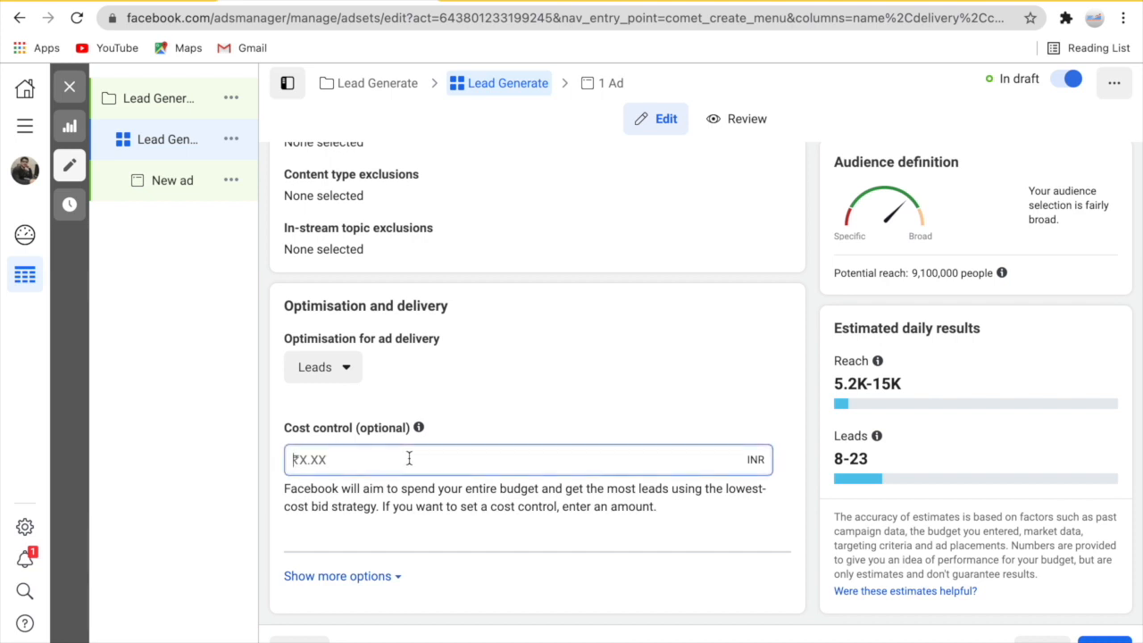
left_click(475, 394)
scroll(465, 405, "up", 3)
scroll(457, 415, "up", 5)
scroll(455, 419, "down", 5)
- Continue to the ad level and name the ad Lead Generate
left_click(1104, 639)
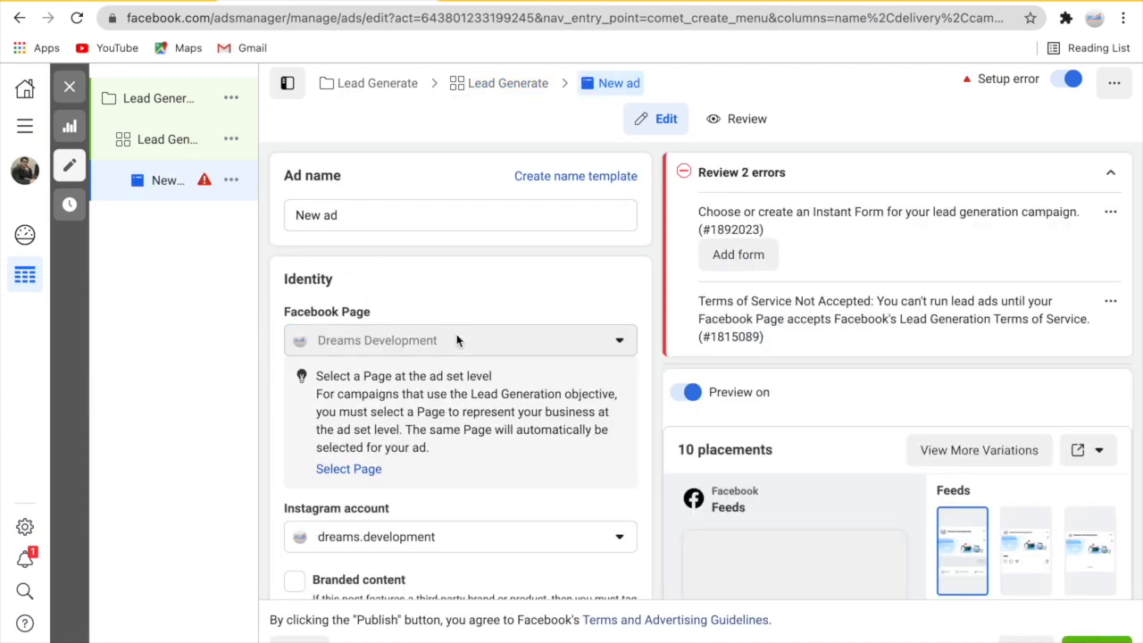
left_click_drag(344, 211, 291, 211)
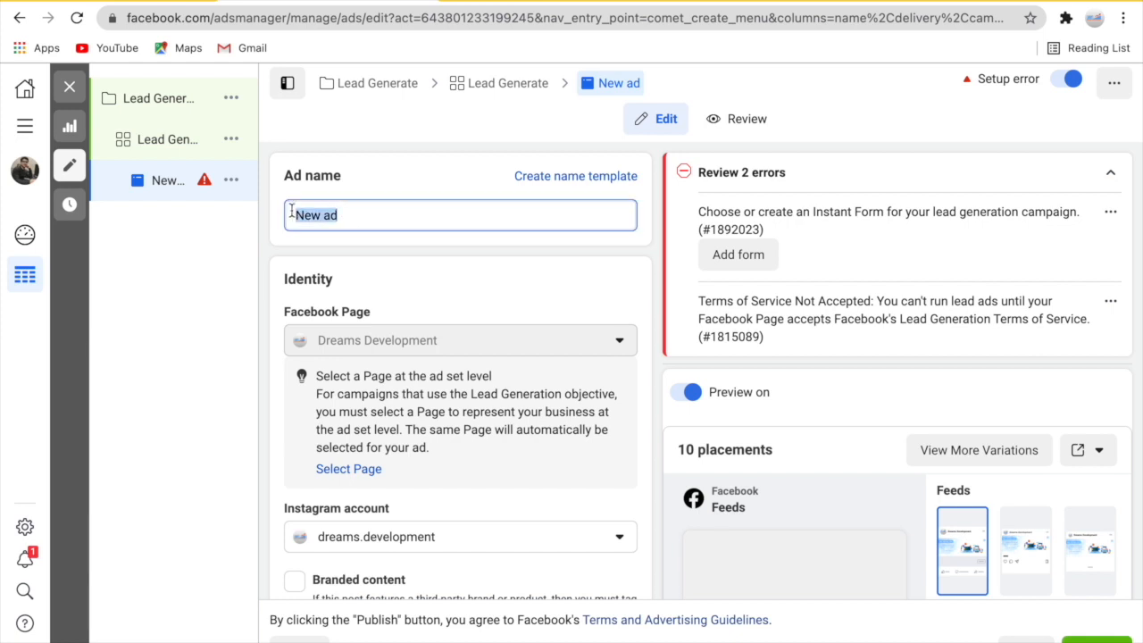
type("Lead Generate")
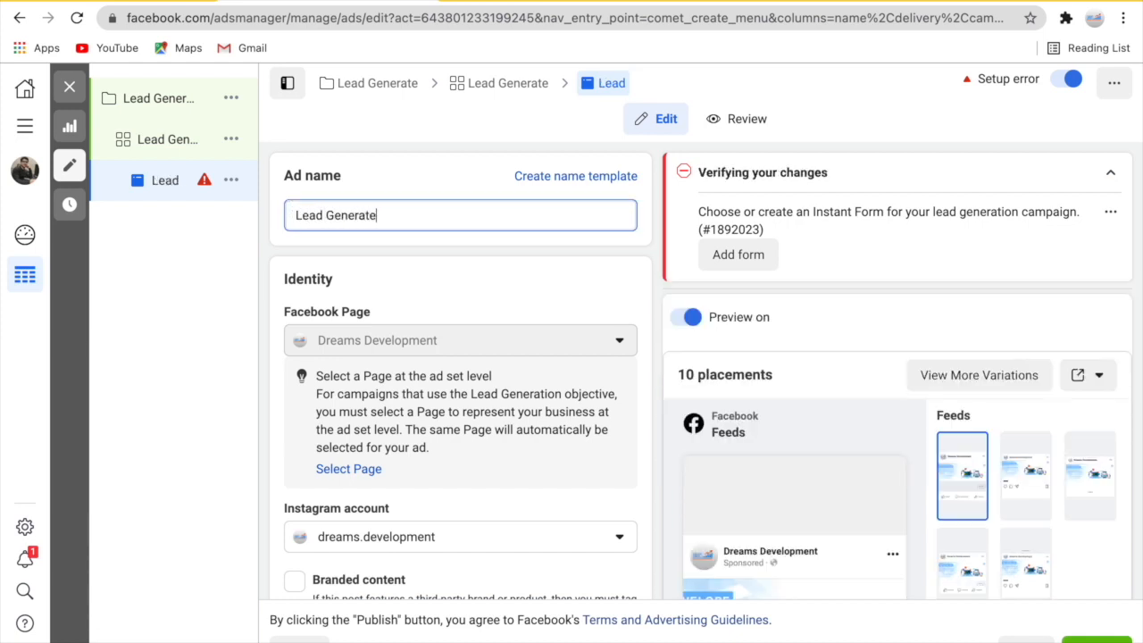
- Review the ad's Facebook Page, Instagram account, branded content option and the available ad setup choices
scroll(425, 288, "down", 3)
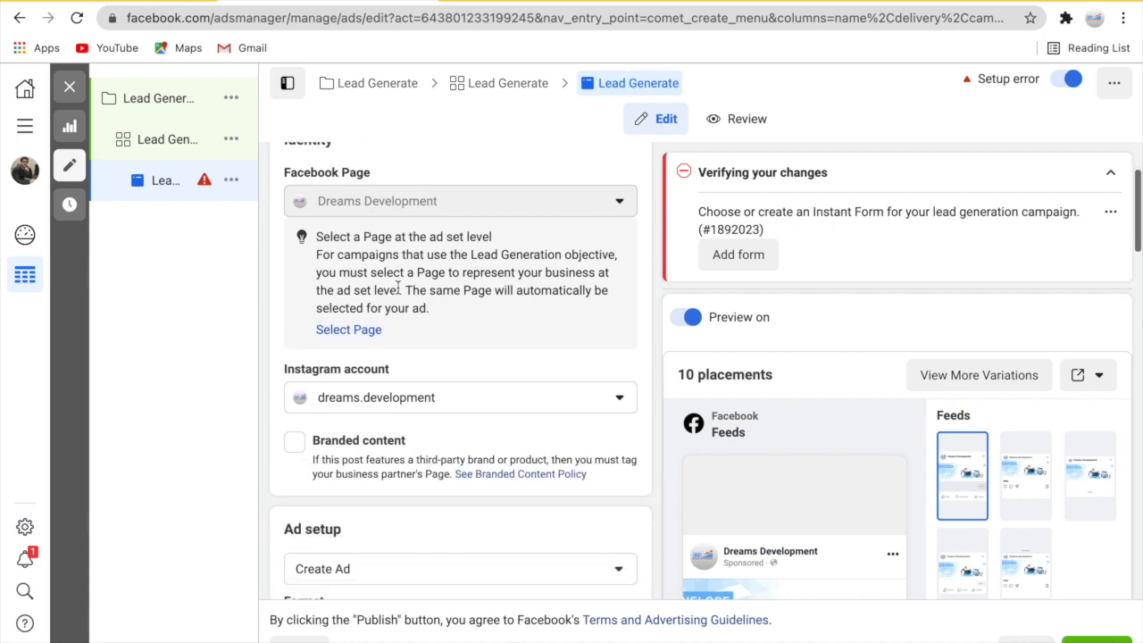
scroll(400, 292, "down", 2)
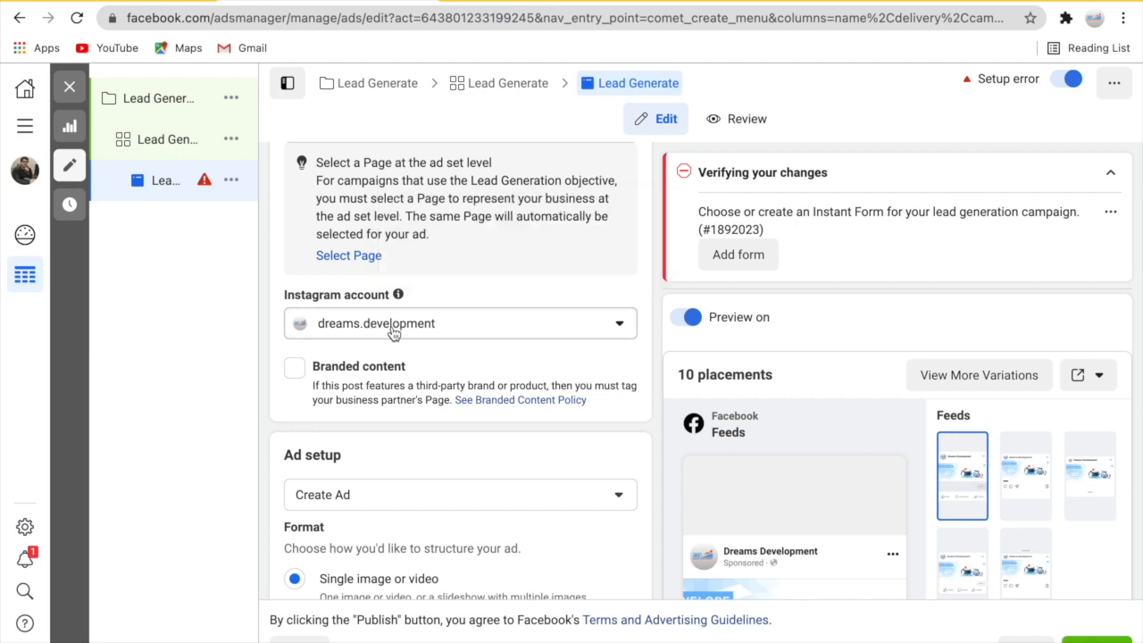
scroll(410, 335, "down", 4)
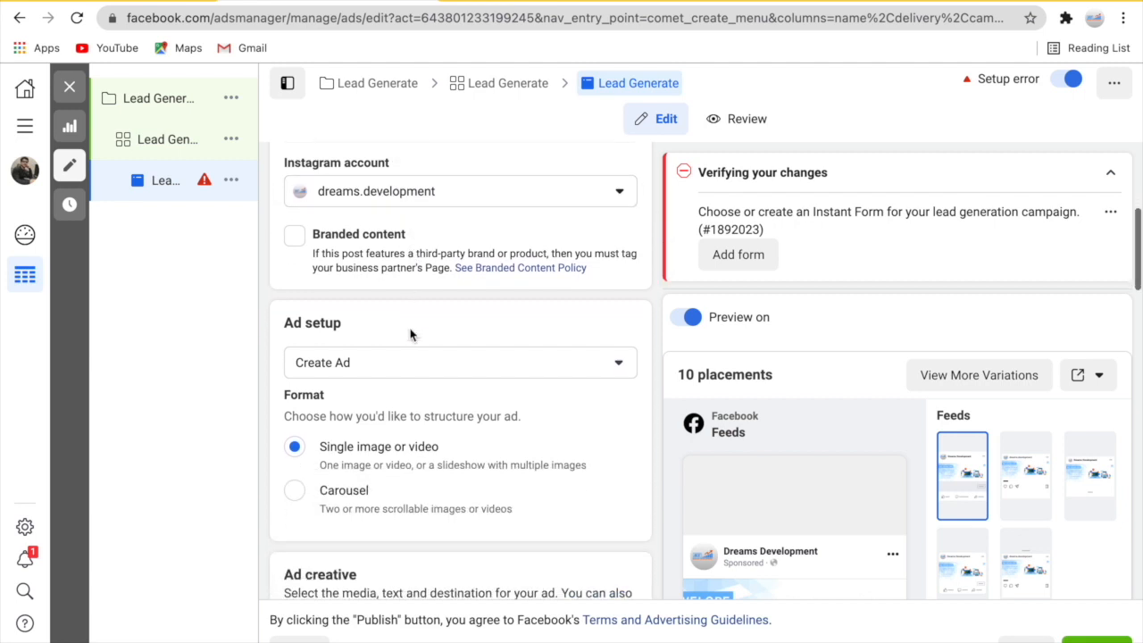
scroll(410, 334, "down", 1)
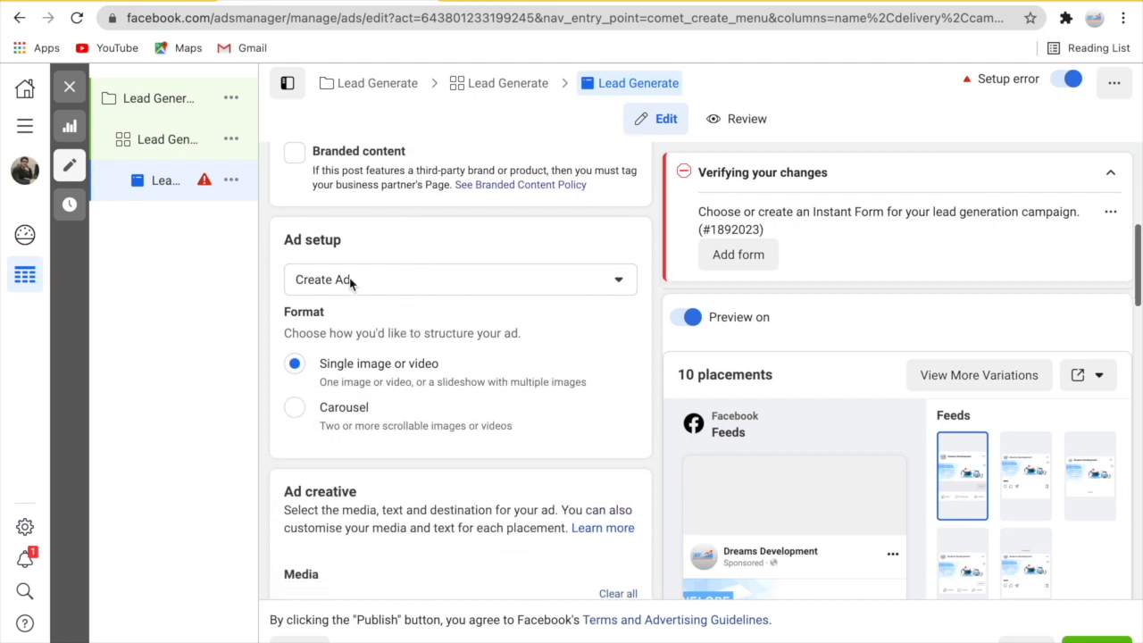
left_click_drag(351, 247, 282, 243)
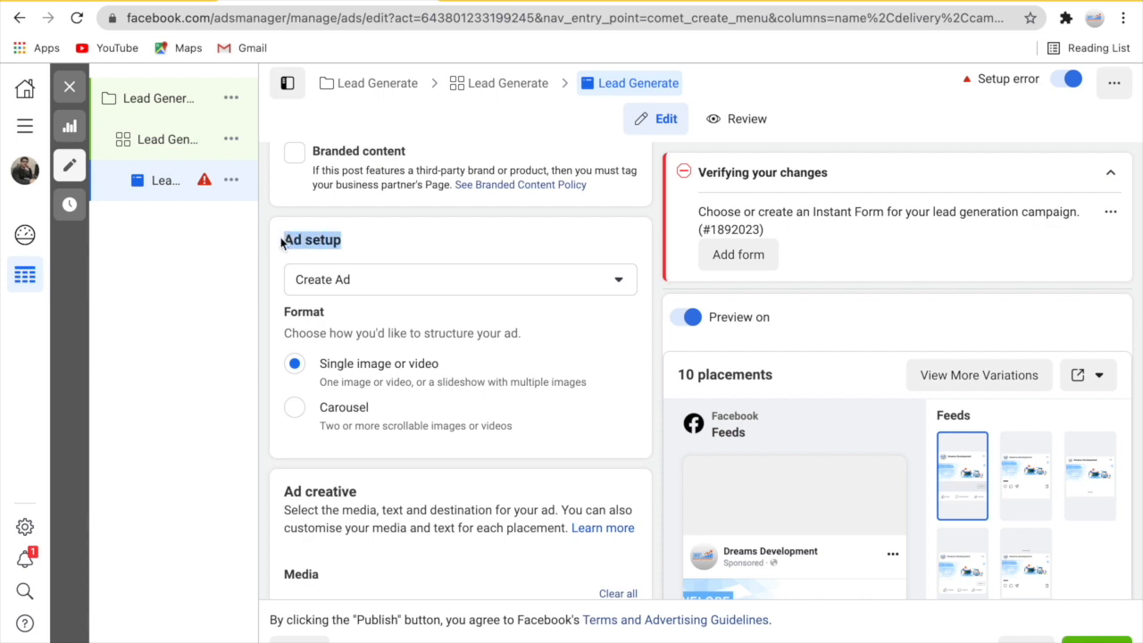
left_click(331, 282)
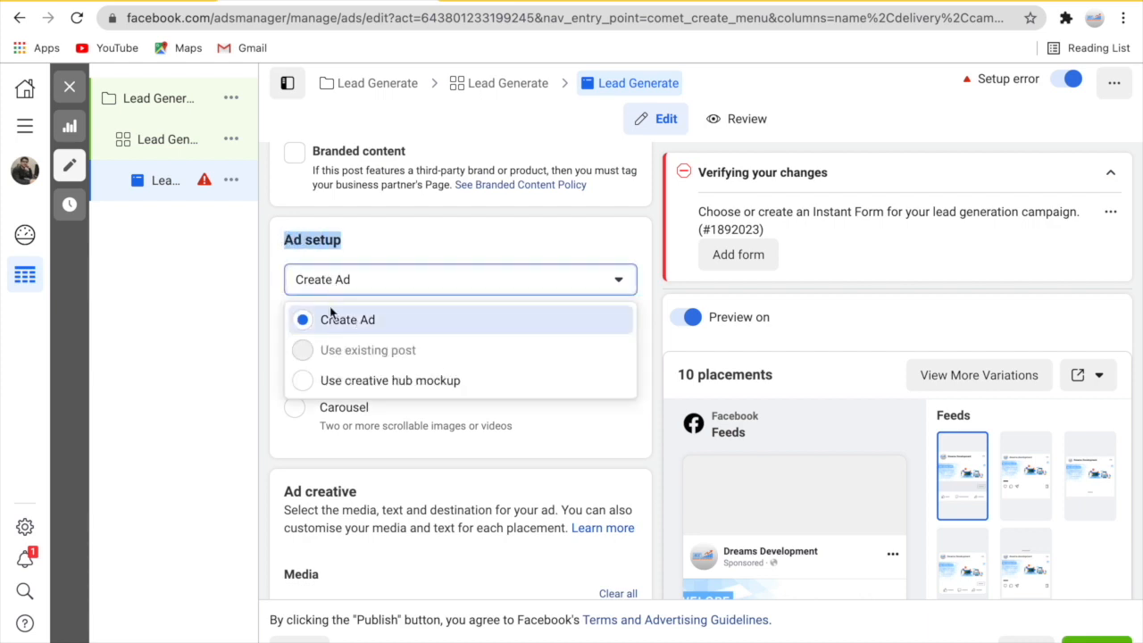
left_click(359, 282)
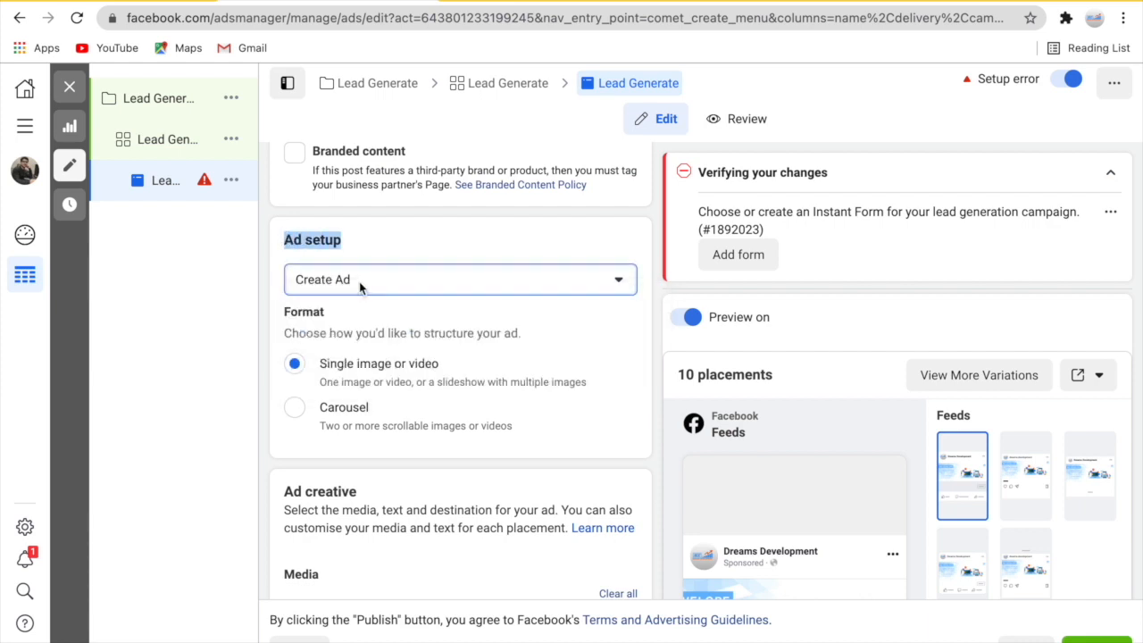
- Try the Carousel format for the ad and look over its card fields
scroll(359, 281, "down", 1)
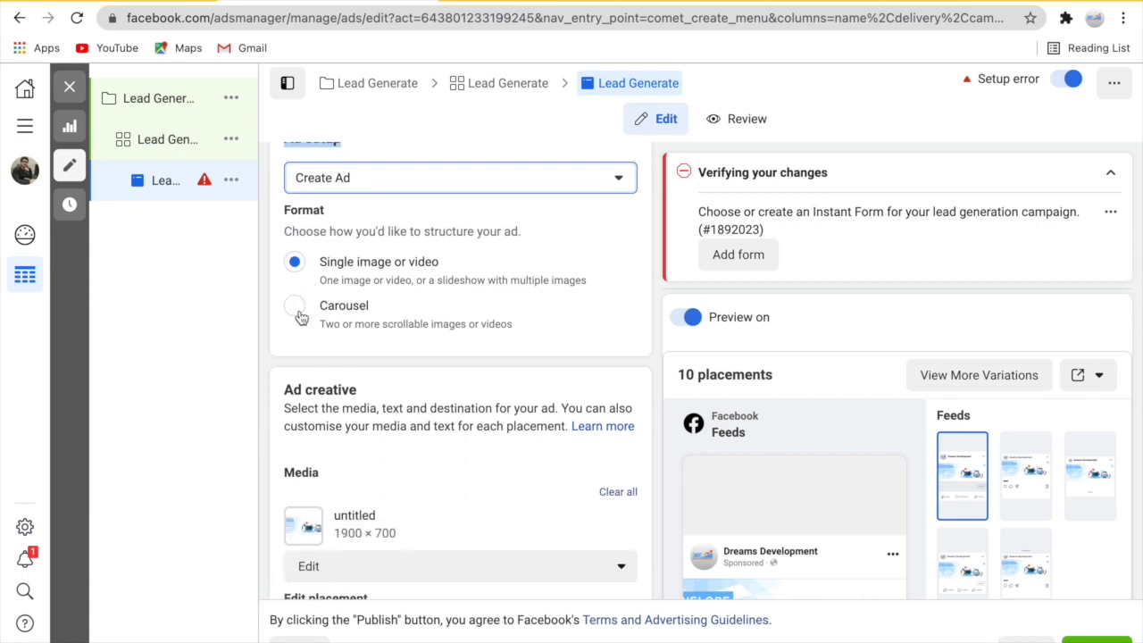
scroll(365, 335, "down", 1)
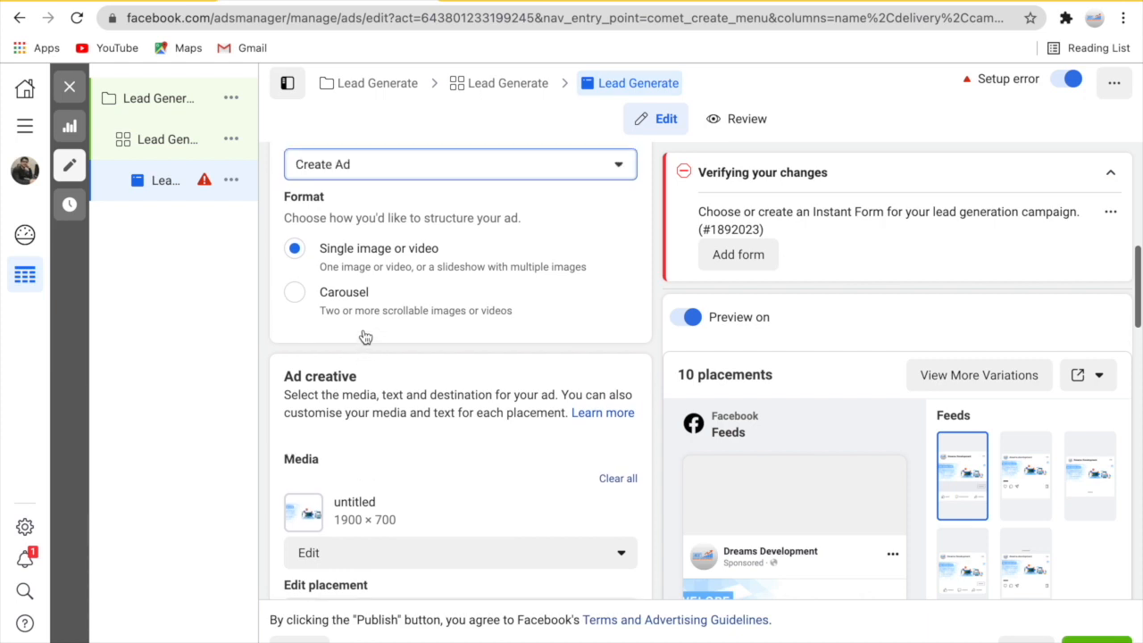
scroll(362, 335, "down", 1)
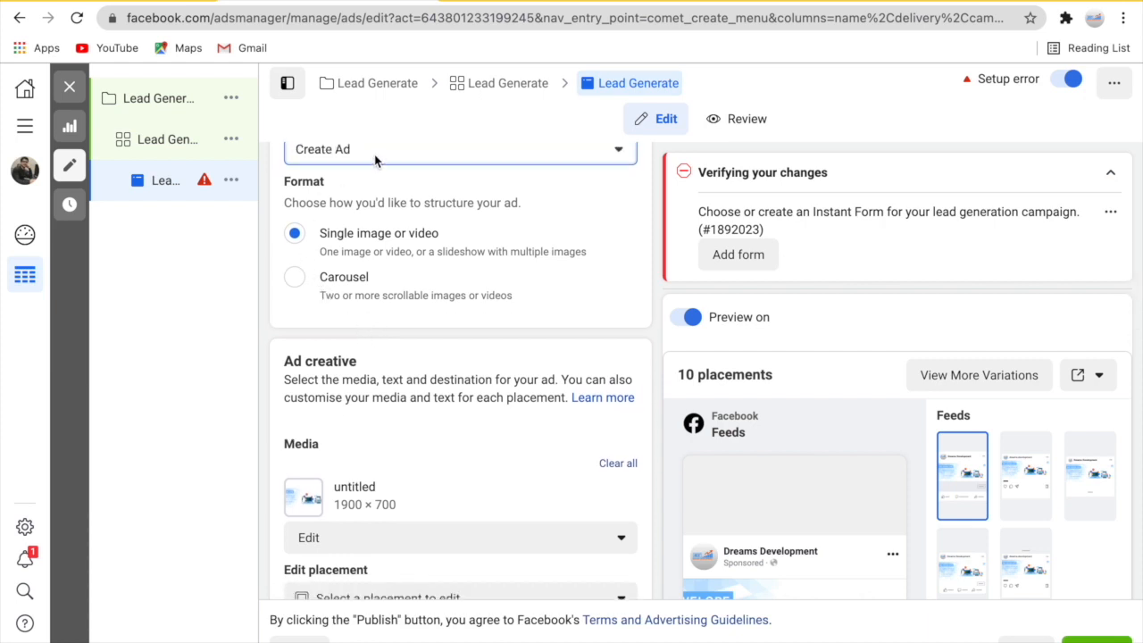
left_click(290, 281)
scroll(375, 442, "down", 1)
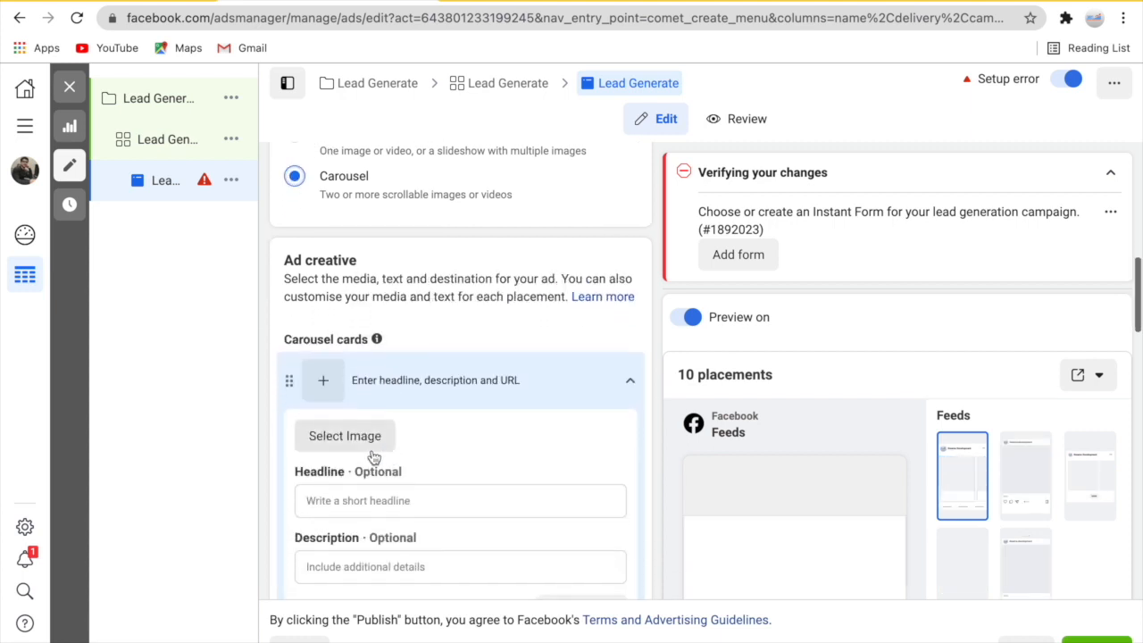
- Set the ad format back to Single image or video
scroll(358, 409, "up", 1)
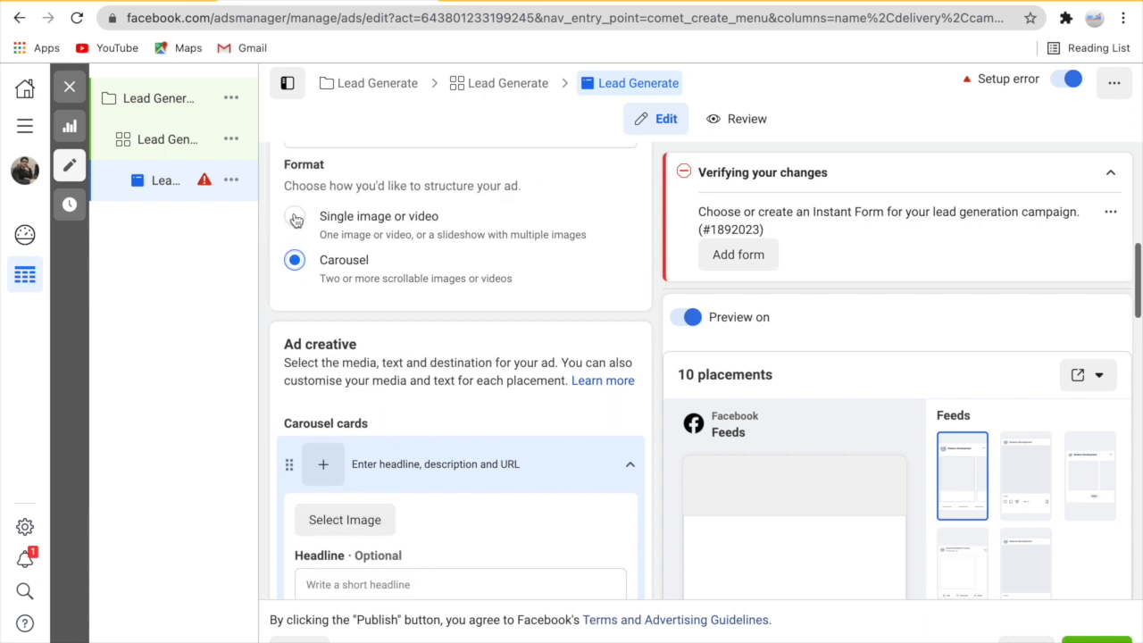
left_click(295, 217)
scroll(344, 336, "down", 1)
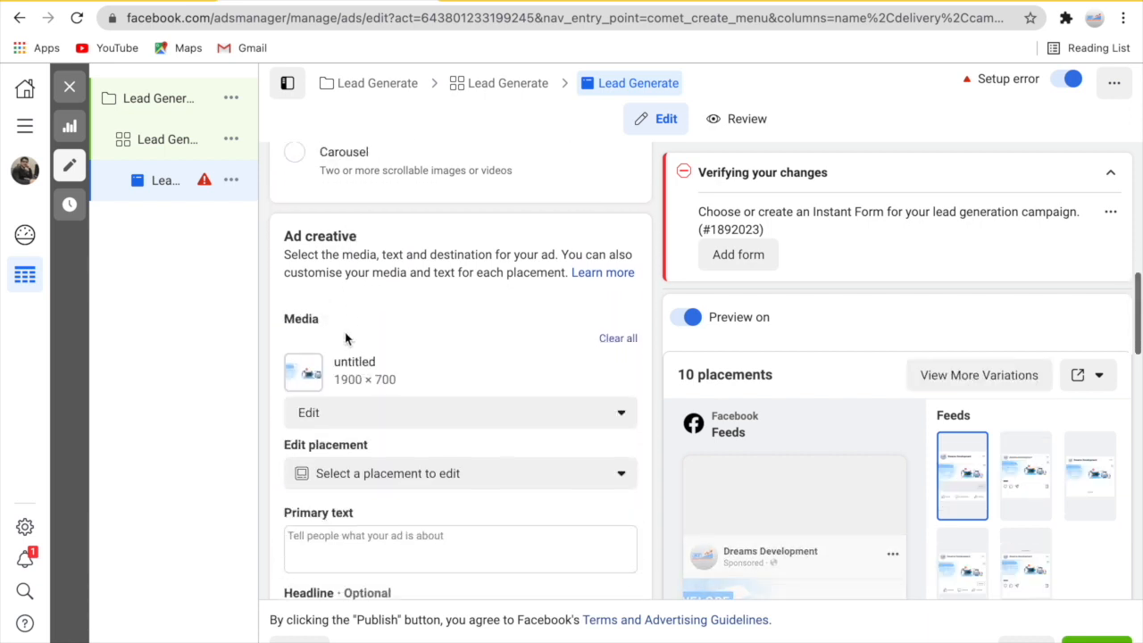
- Clear the current 1900 × 700 image from the ad creative's media
scroll(345, 338, "up", 3)
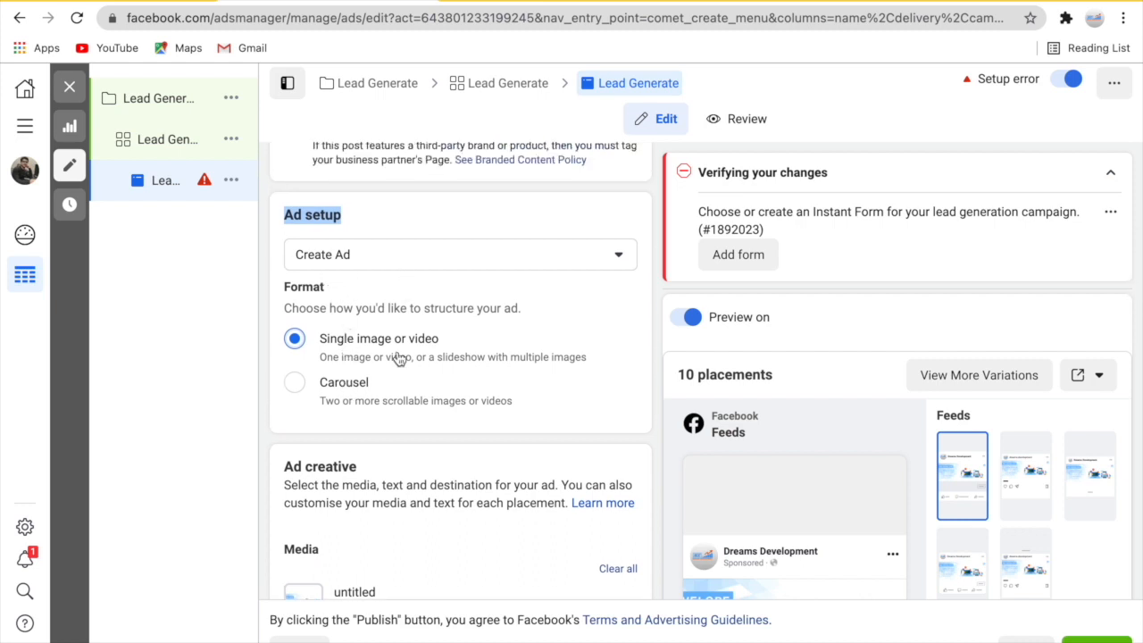
scroll(398, 357, "down", 3)
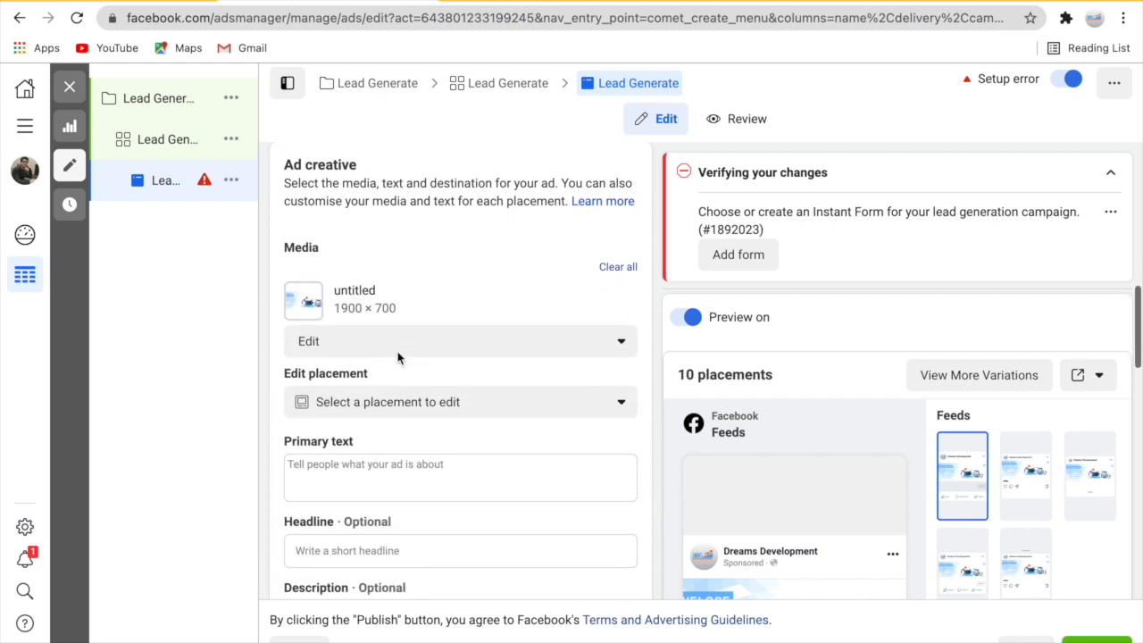
scroll(398, 357, "down", 1)
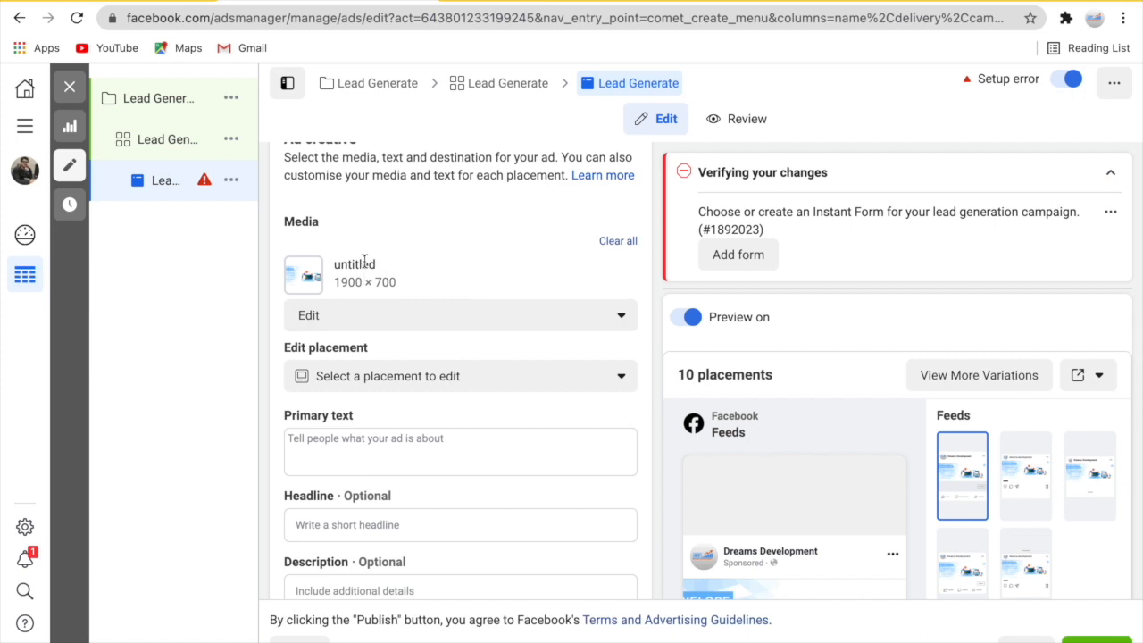
left_click(615, 242)
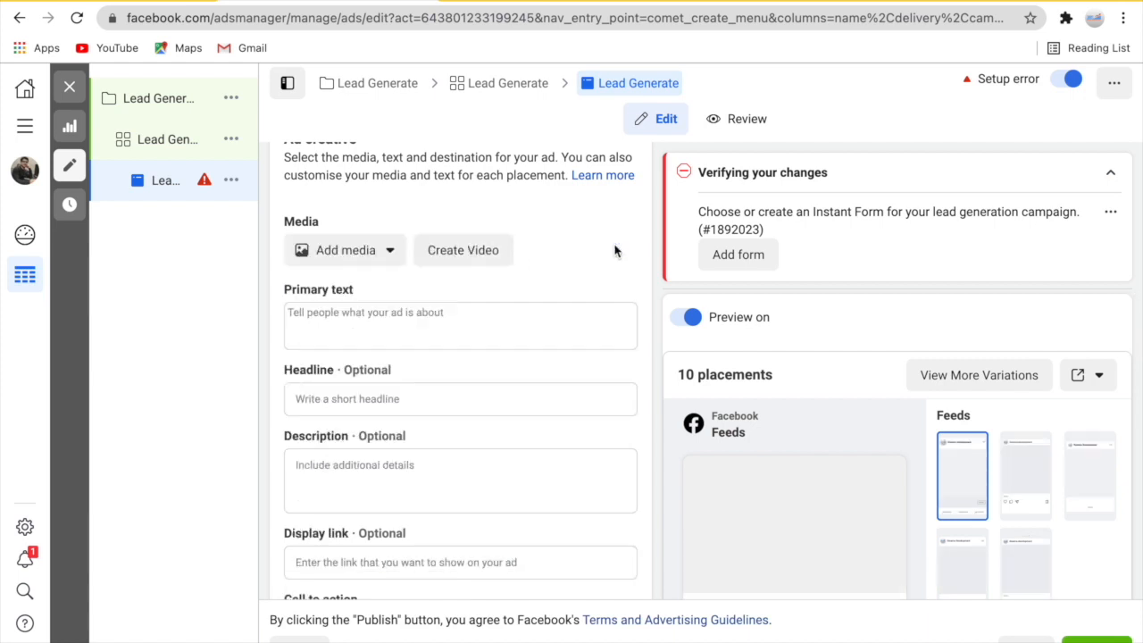
- Add the 644 × 642 Business Promotion image from the account images, keeping the default Square (1:1) crop
left_click(345, 253)
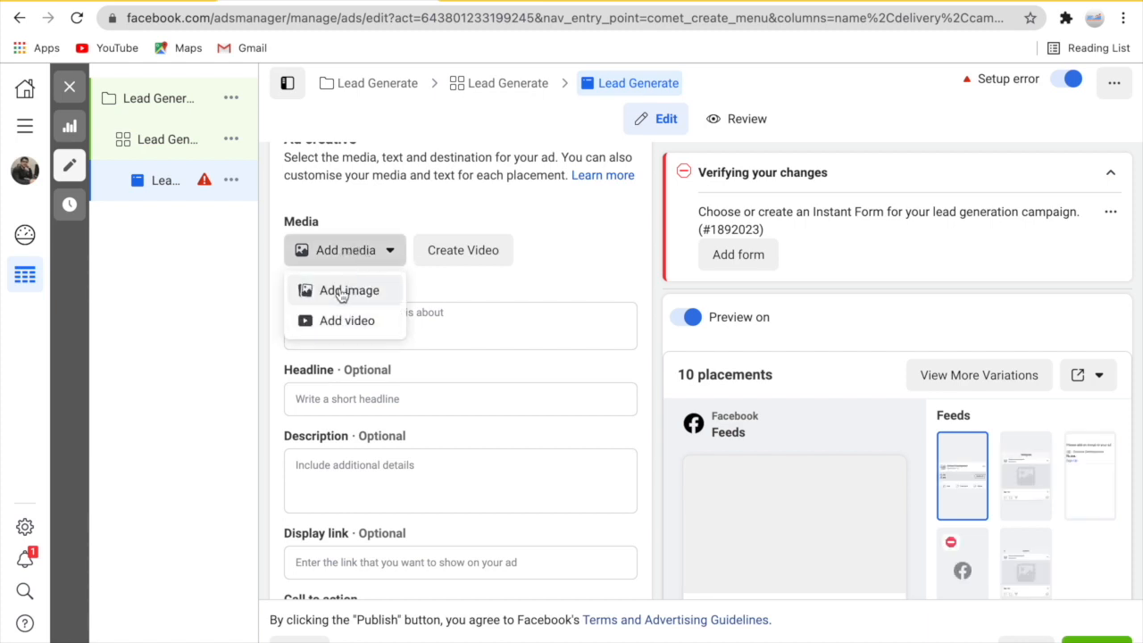
left_click(341, 293)
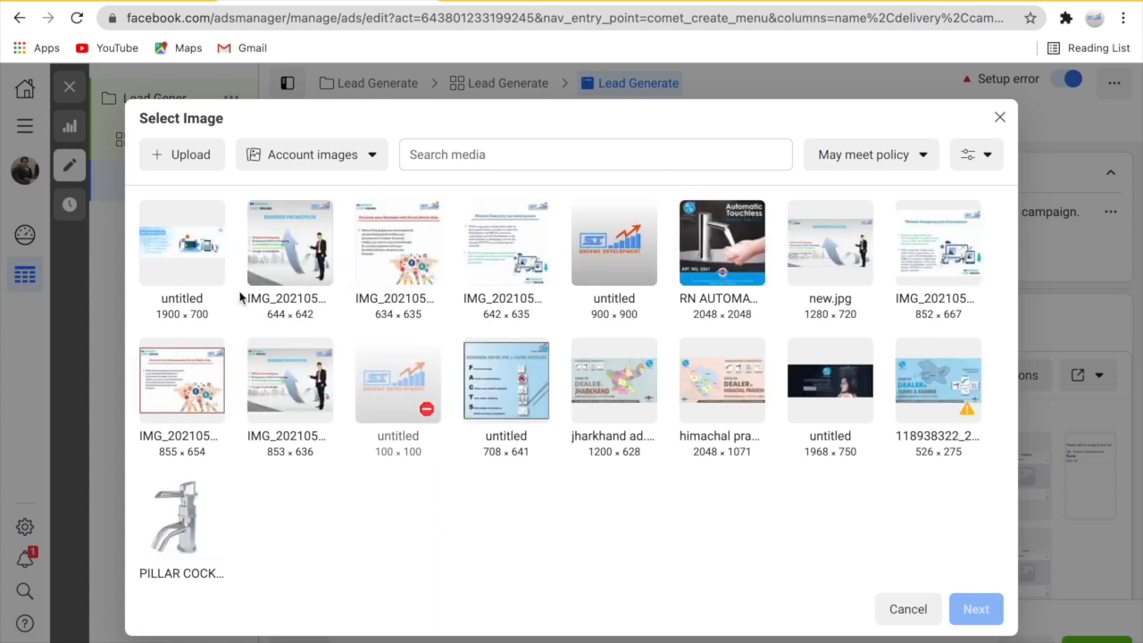
left_click(289, 254)
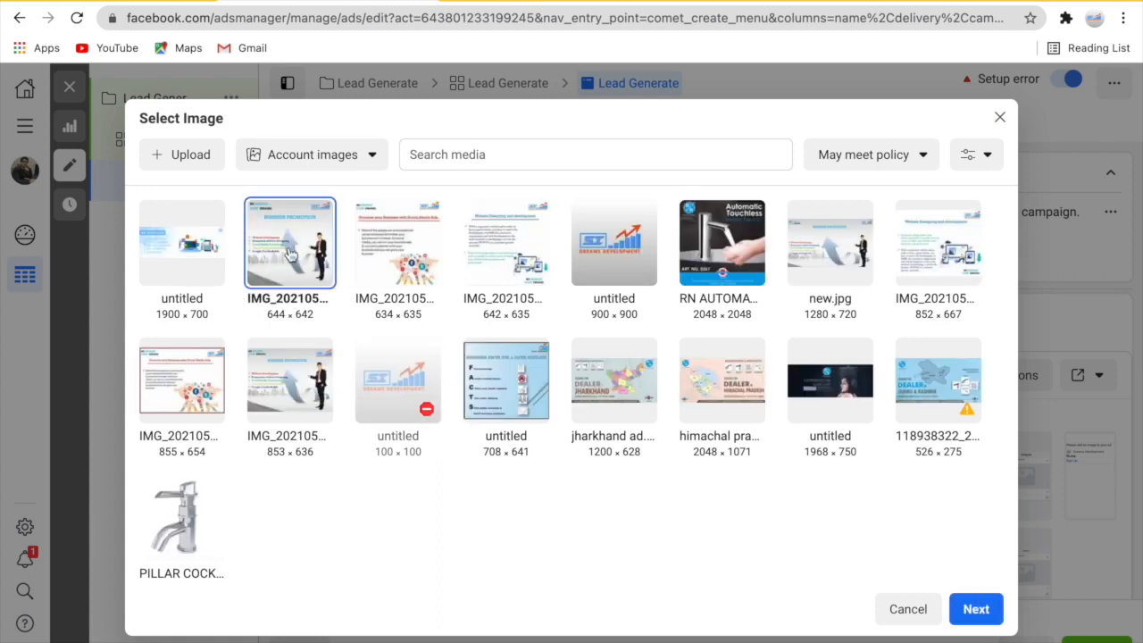
left_click(958, 612)
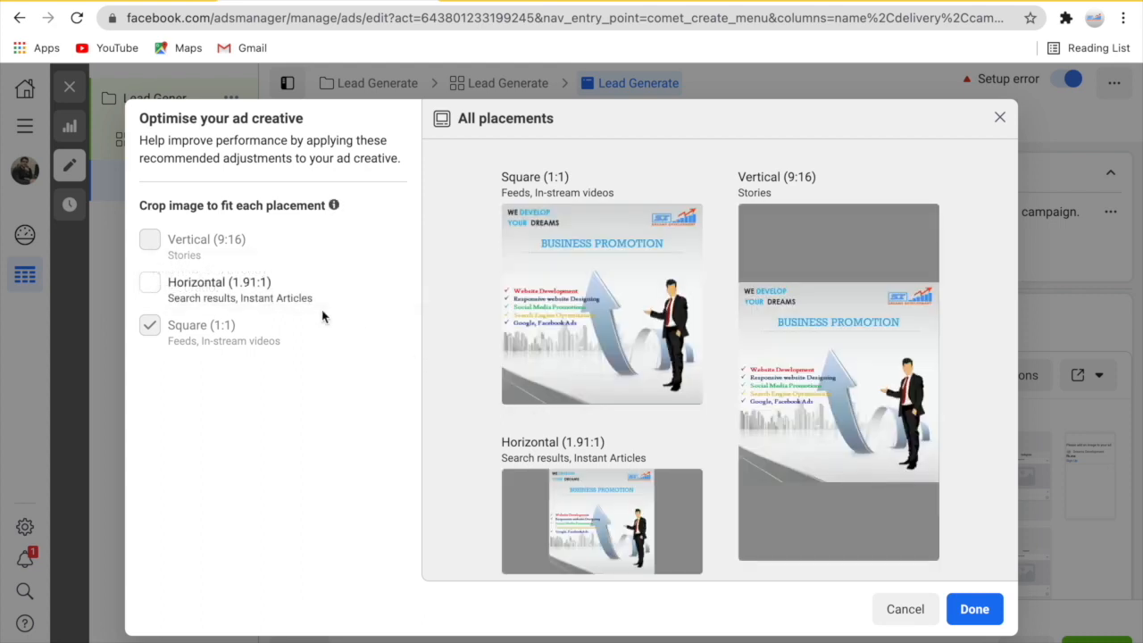
mouse_move(154, 259)
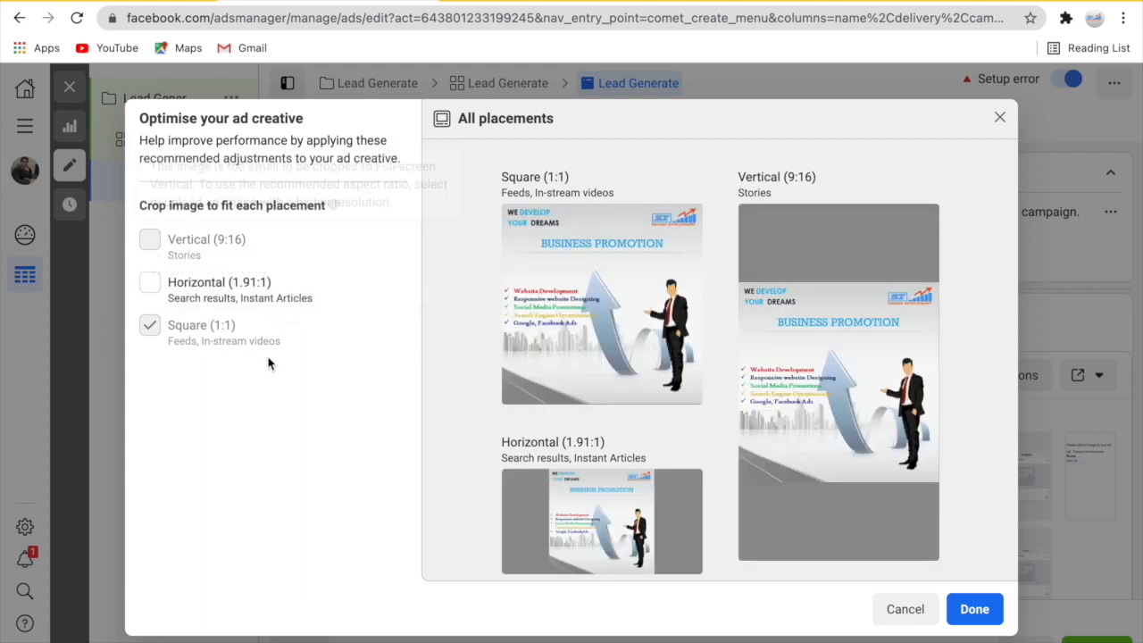
mouse_move(551, 333)
mouse_move(585, 523)
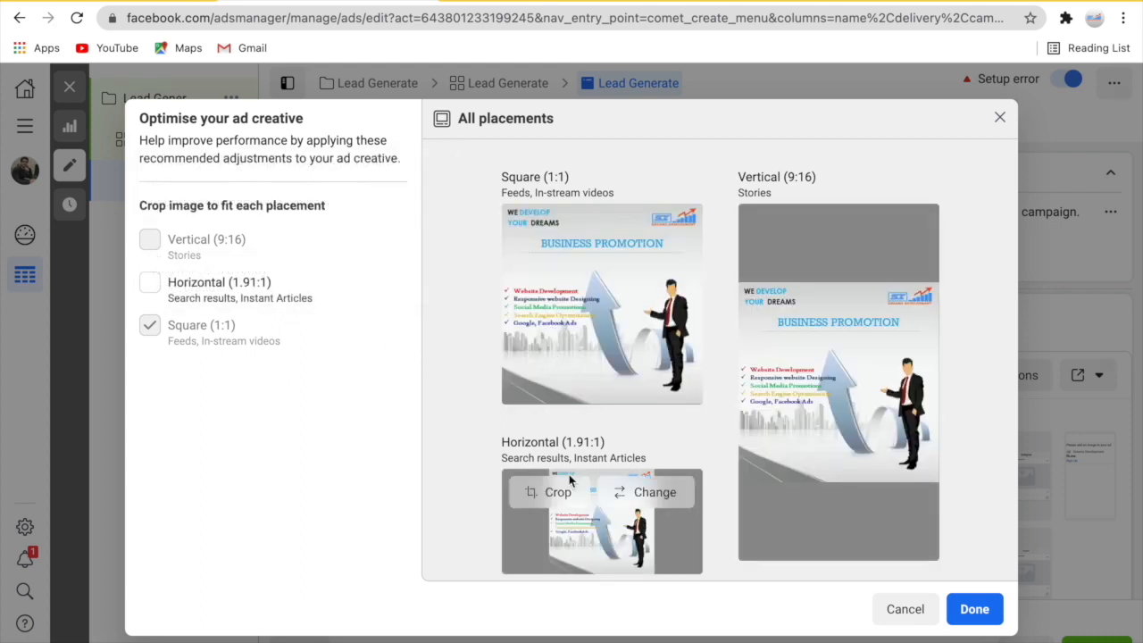
mouse_move(587, 401)
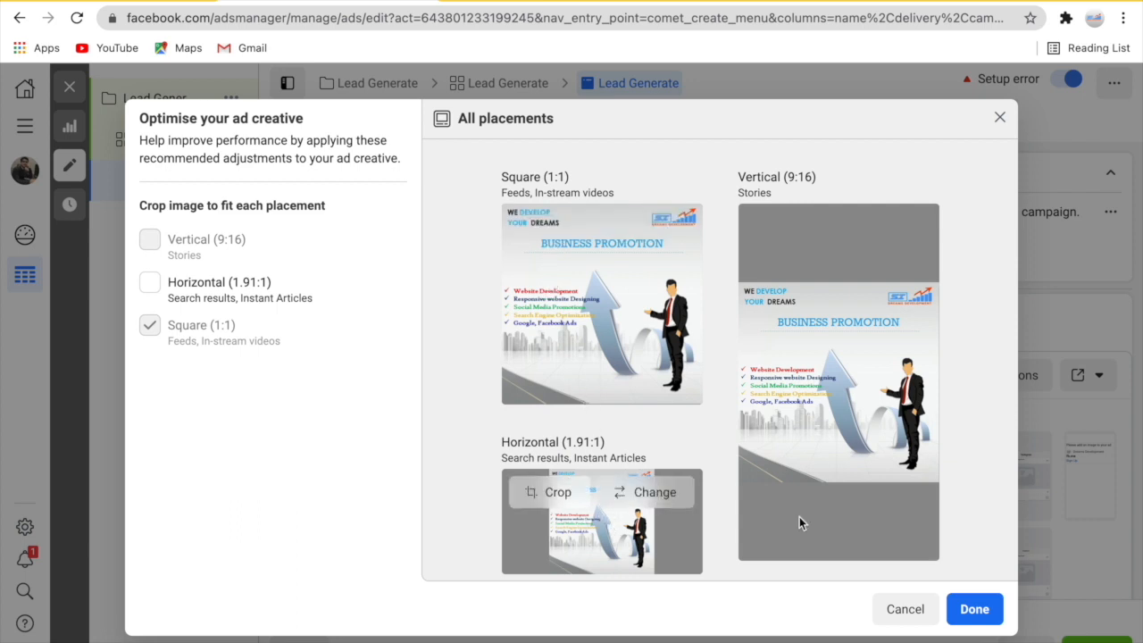
left_click(971, 607)
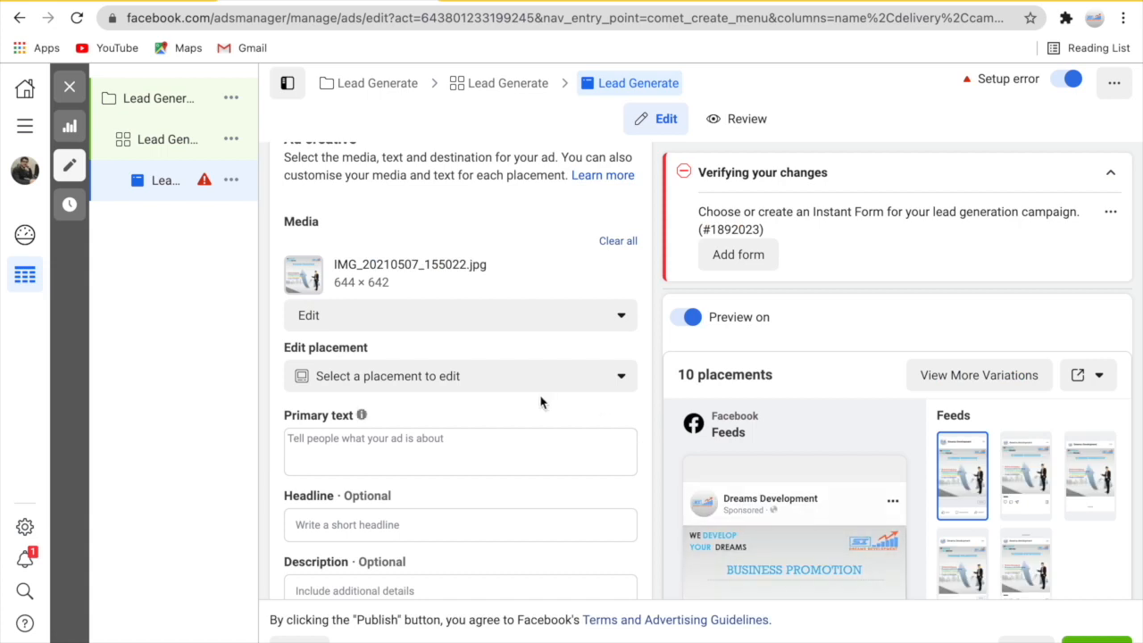
- Examine the placement groups and single placements whose creative can be edited separately
scroll(542, 401, "up", 1)
scroll(542, 402, "up", 2)
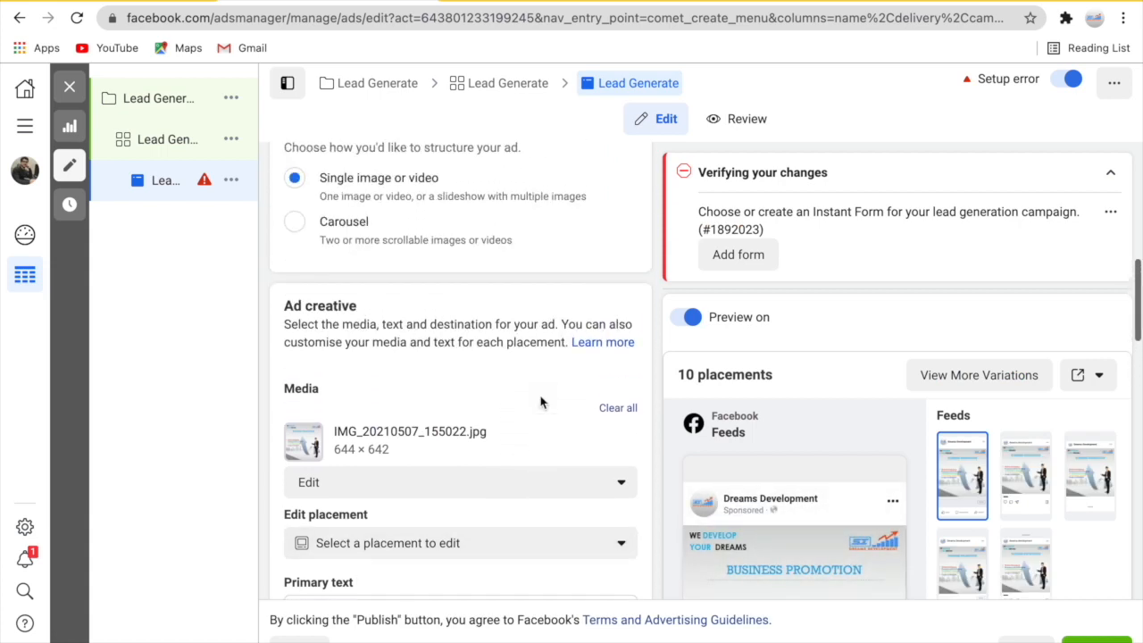
scroll(541, 401, "down", 2)
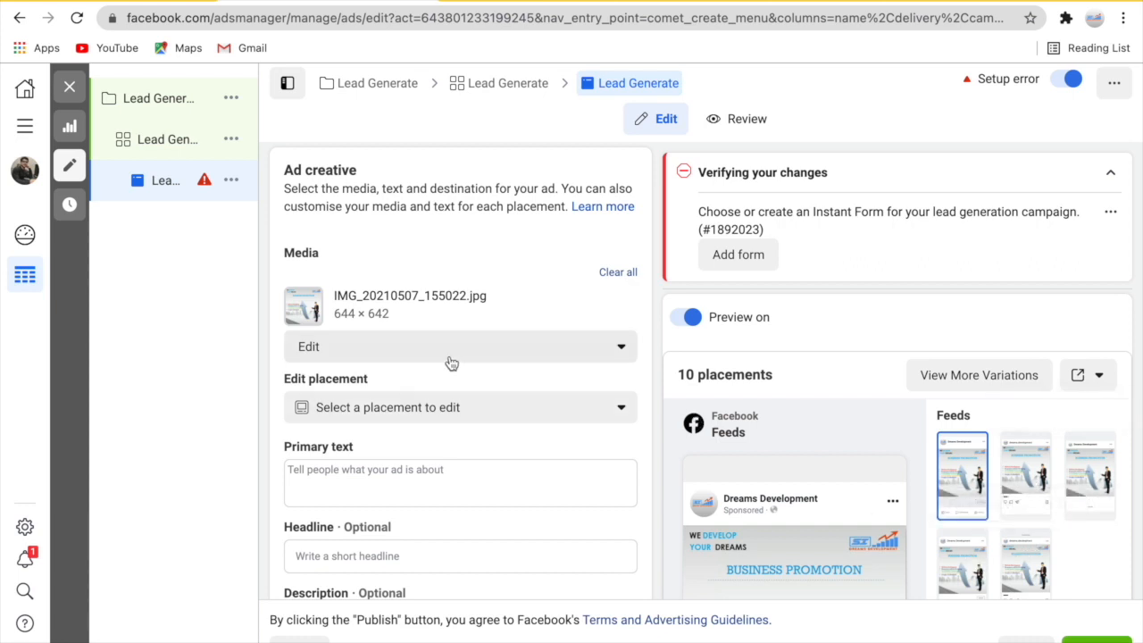
scroll(449, 360, "up", 2)
scroll(449, 358, "down", 3)
scroll(451, 363, "down", 1)
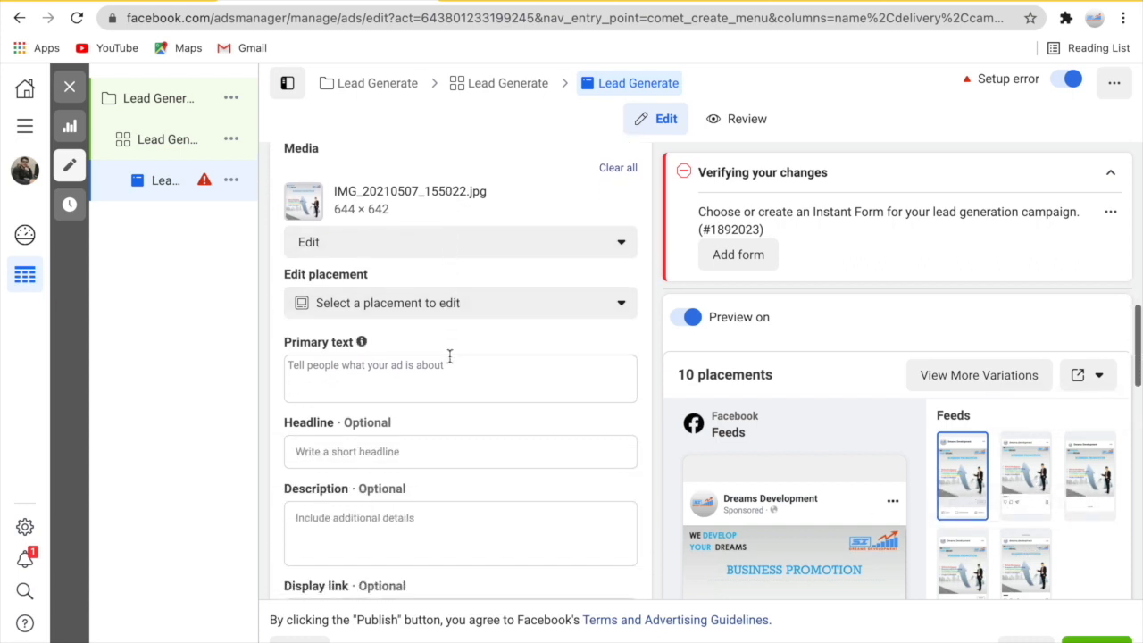
left_click(371, 279)
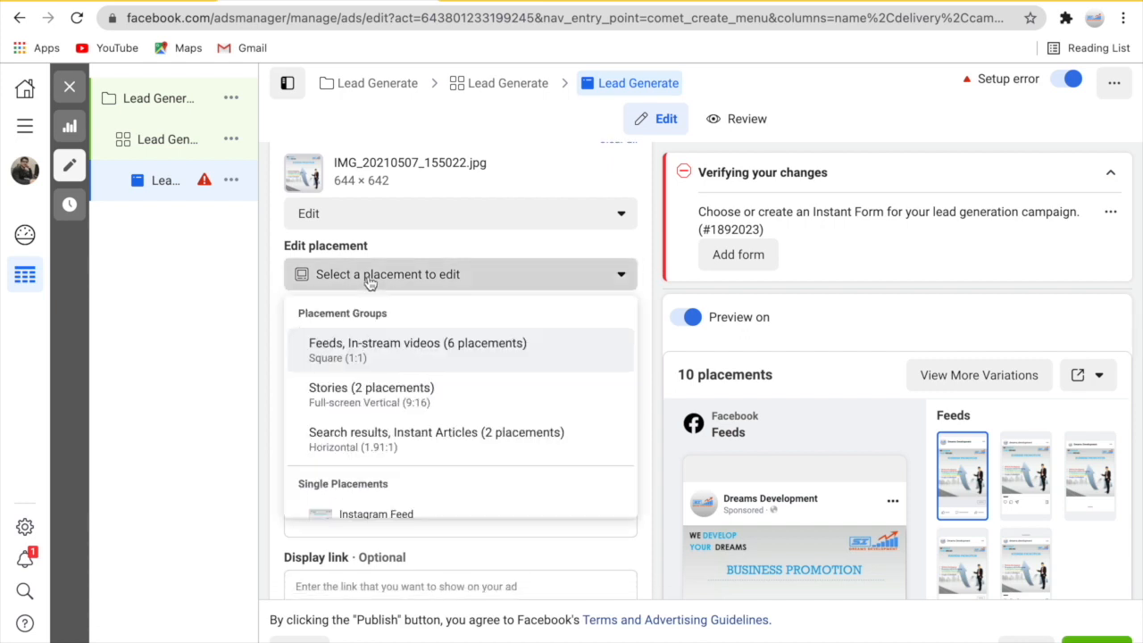
scroll(377, 414, "down", 2)
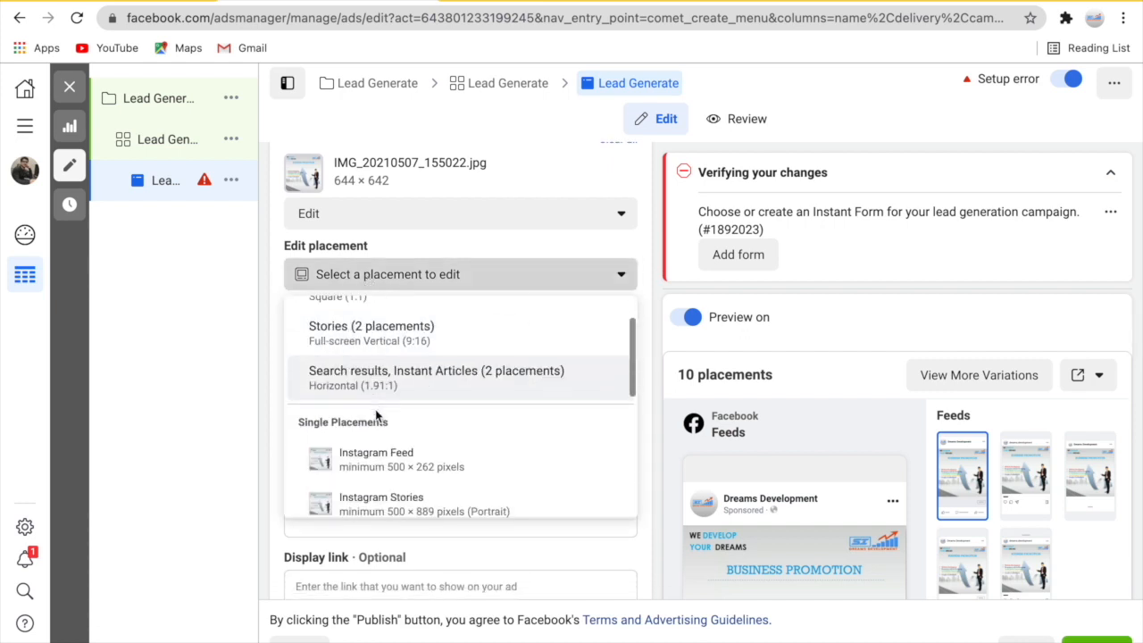
scroll(376, 414, "down", 4)
scroll(384, 319, "up", 1)
left_click(397, 283)
scroll(390, 391, "down", 1)
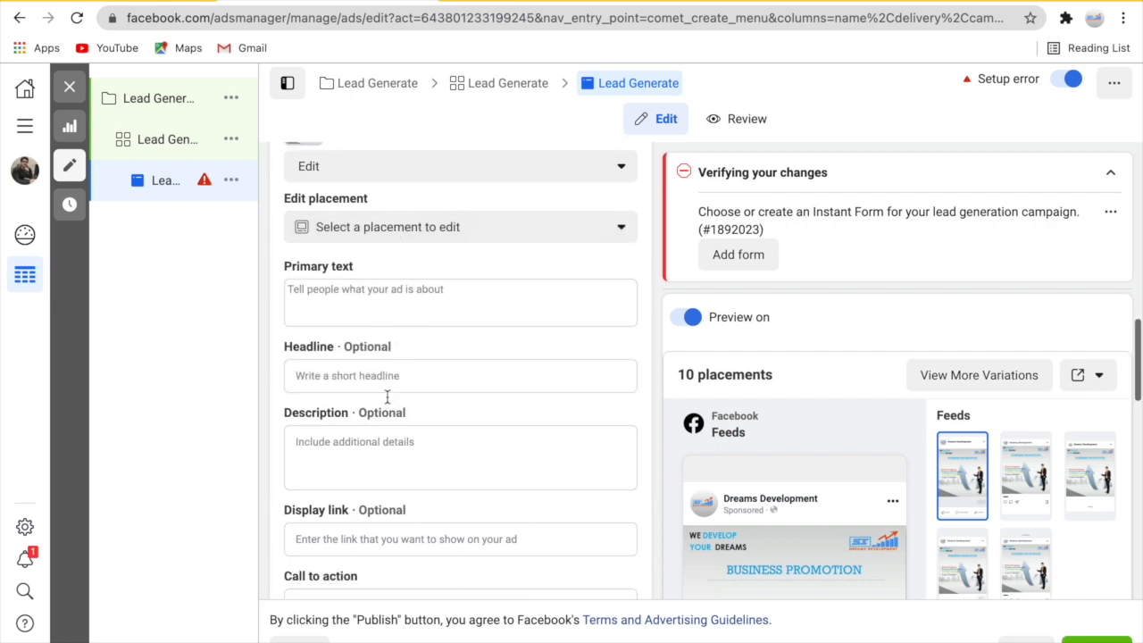
- Set the ad's primary text to "Grow Your Business with Facebook Ad"
left_click(331, 299)
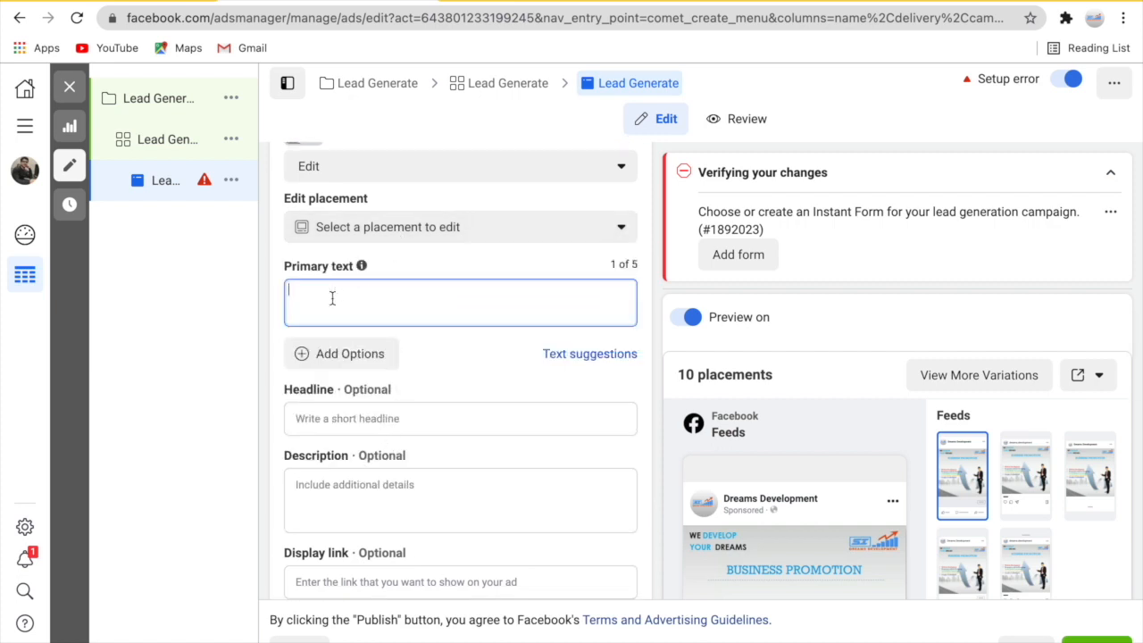
scroll(368, 307, "down", 1)
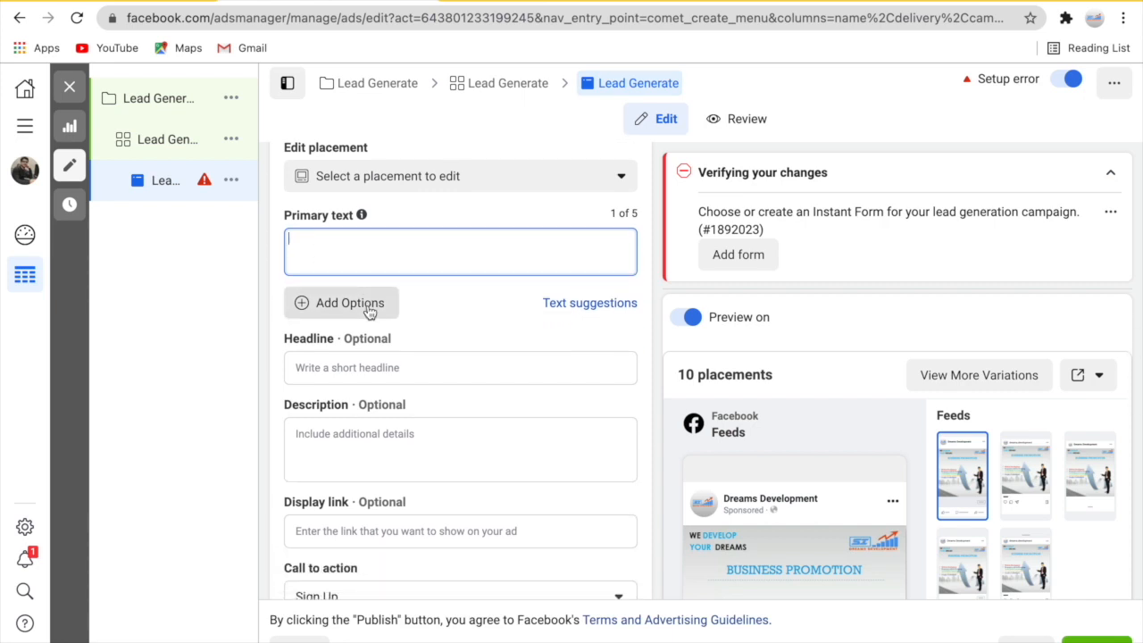
type("Grow Your Business with")
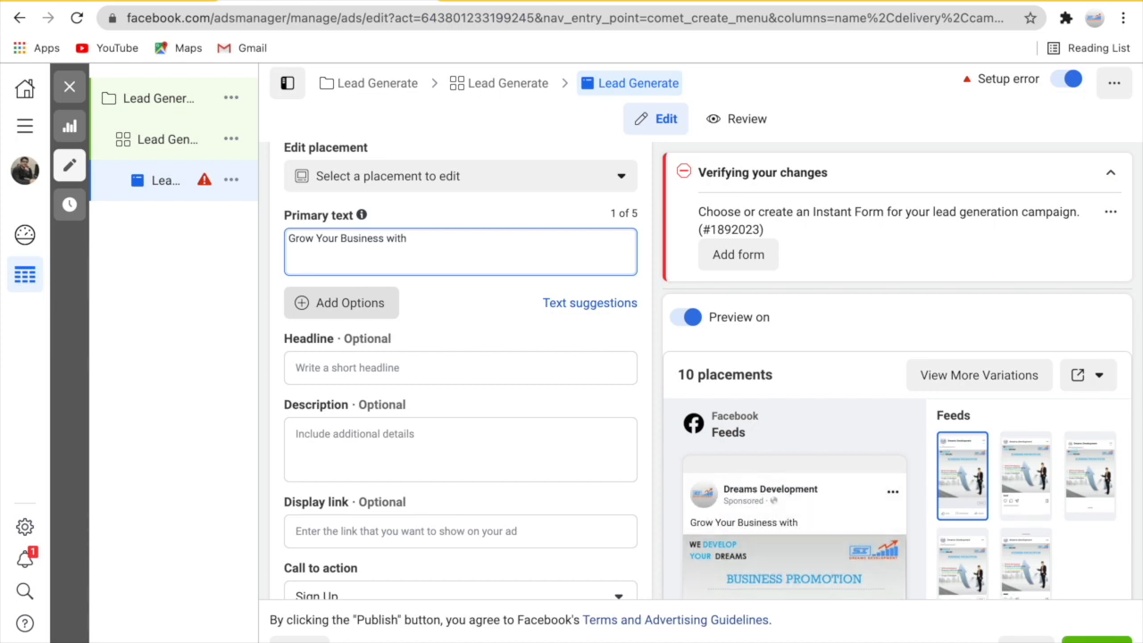
type("book Ad")
scroll(376, 365, "down", 2)
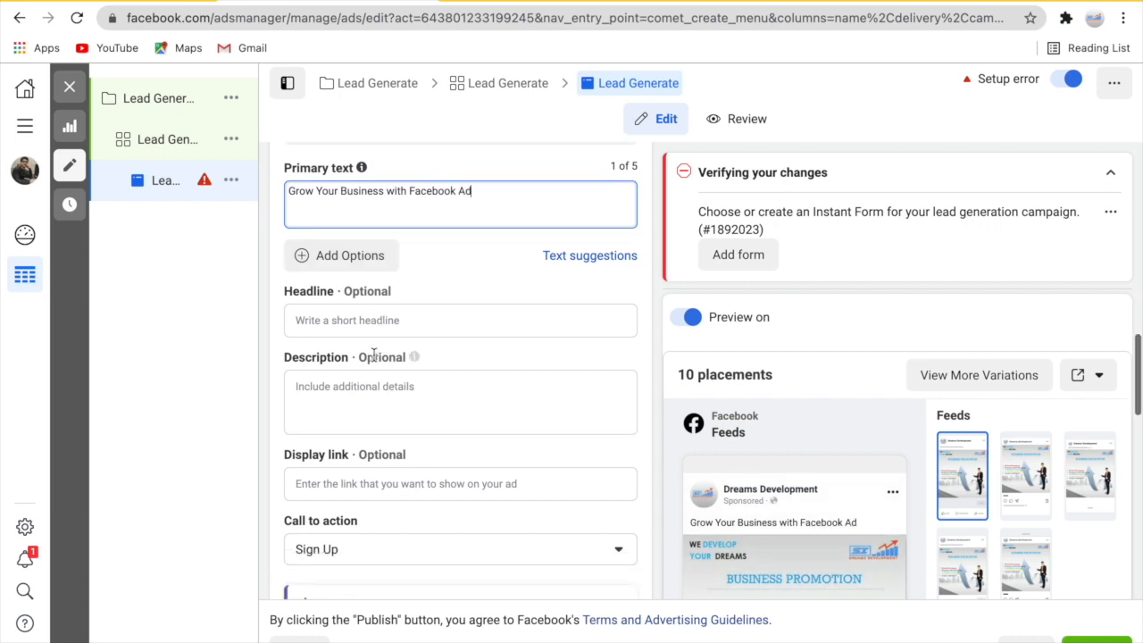
- Check how the primary text and image appear in the Facebook Feeds preview and look over the remaining ad fields
scroll(375, 362, "down", 1)
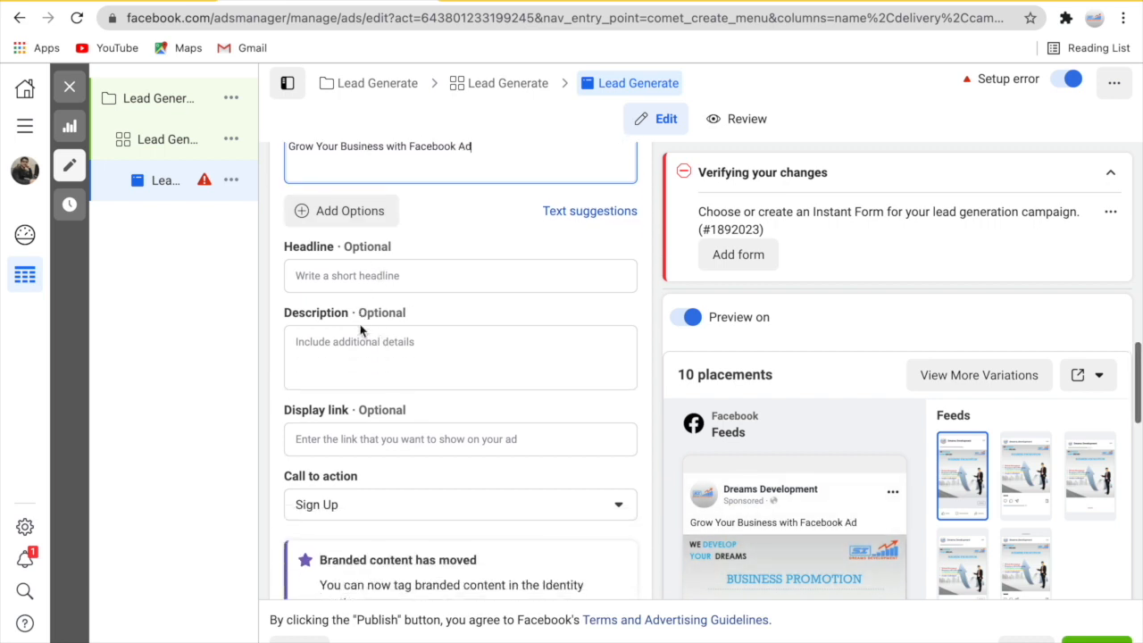
left_click(340, 256)
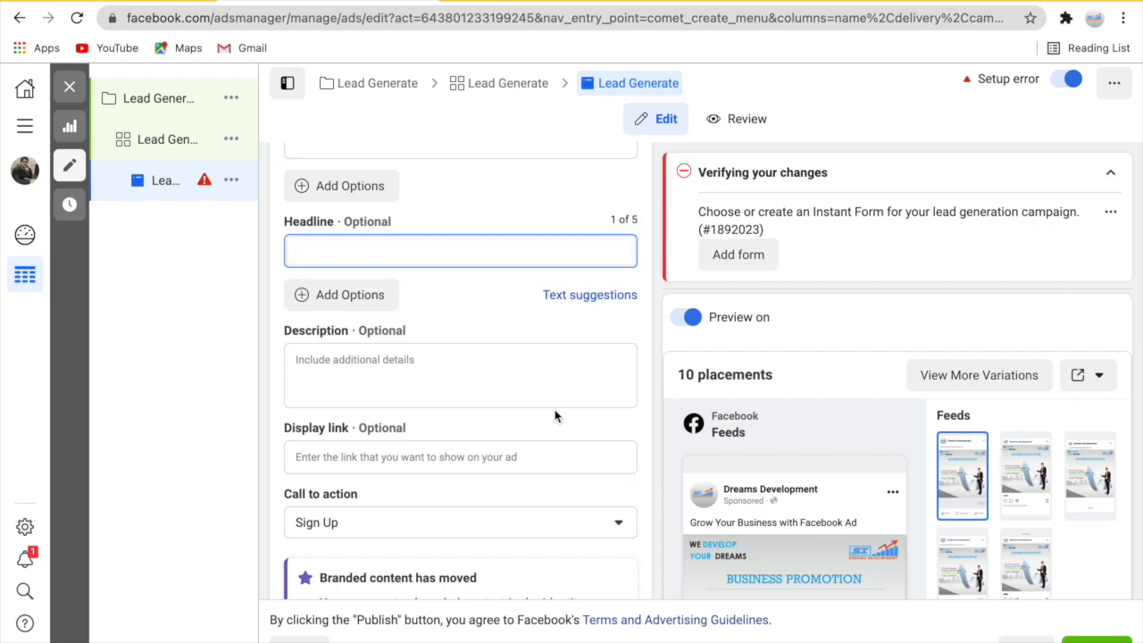
scroll(557, 415, "up", 1)
left_click(862, 524)
scroll(863, 519, "down", 2)
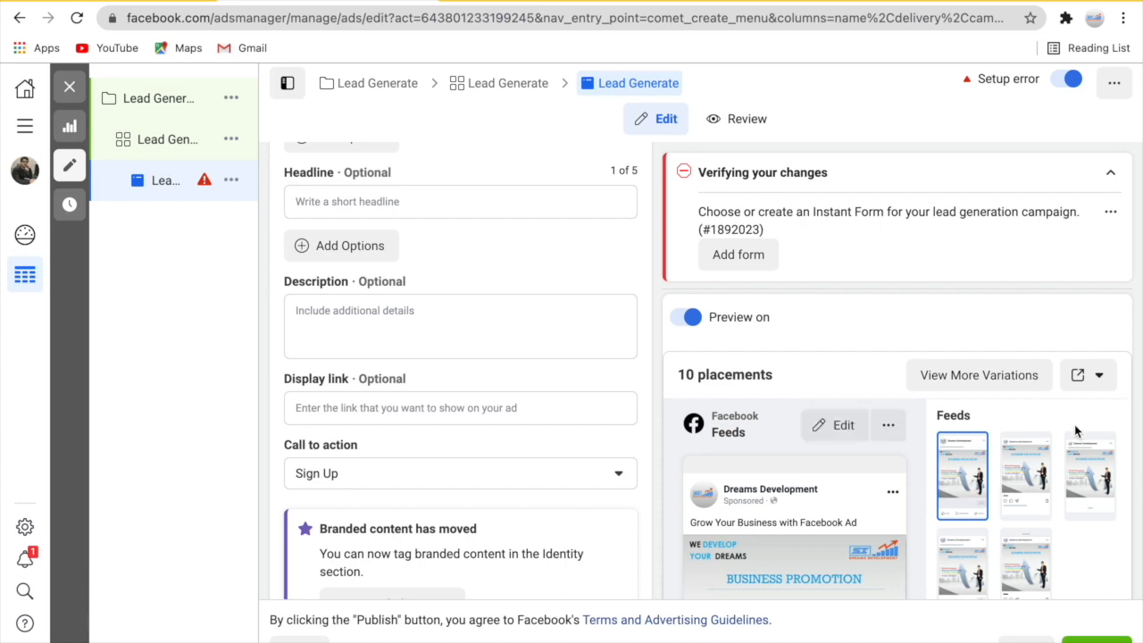
scroll(1074, 426, "down", 1)
scroll(816, 442, "down", 5)
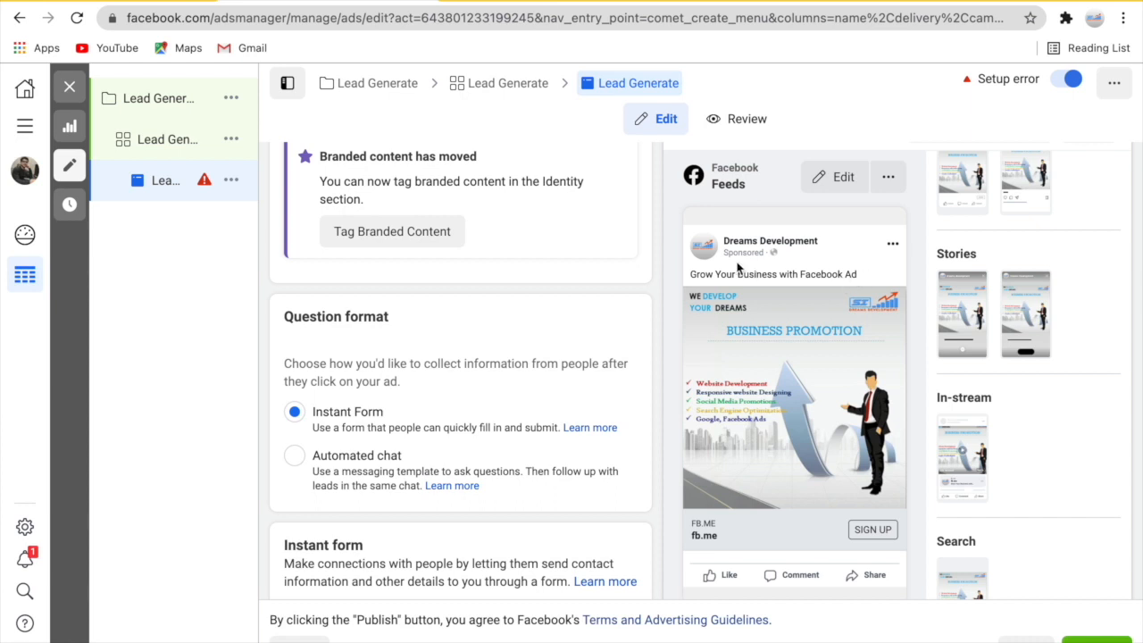
scroll(543, 258, "up", 4)
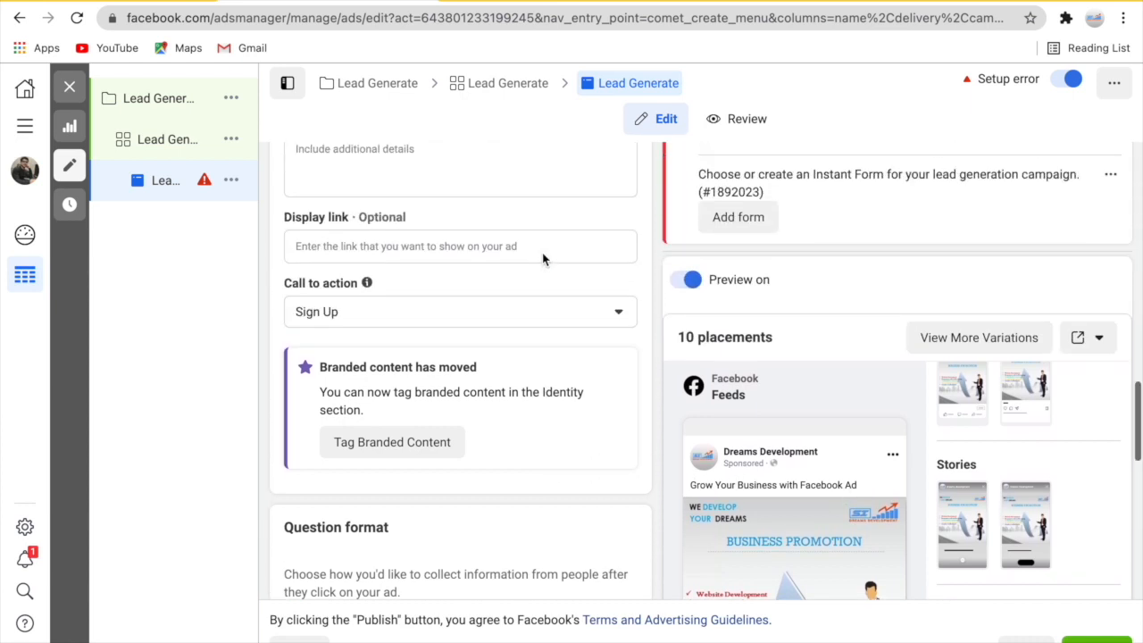
scroll(543, 257, "up", 4)
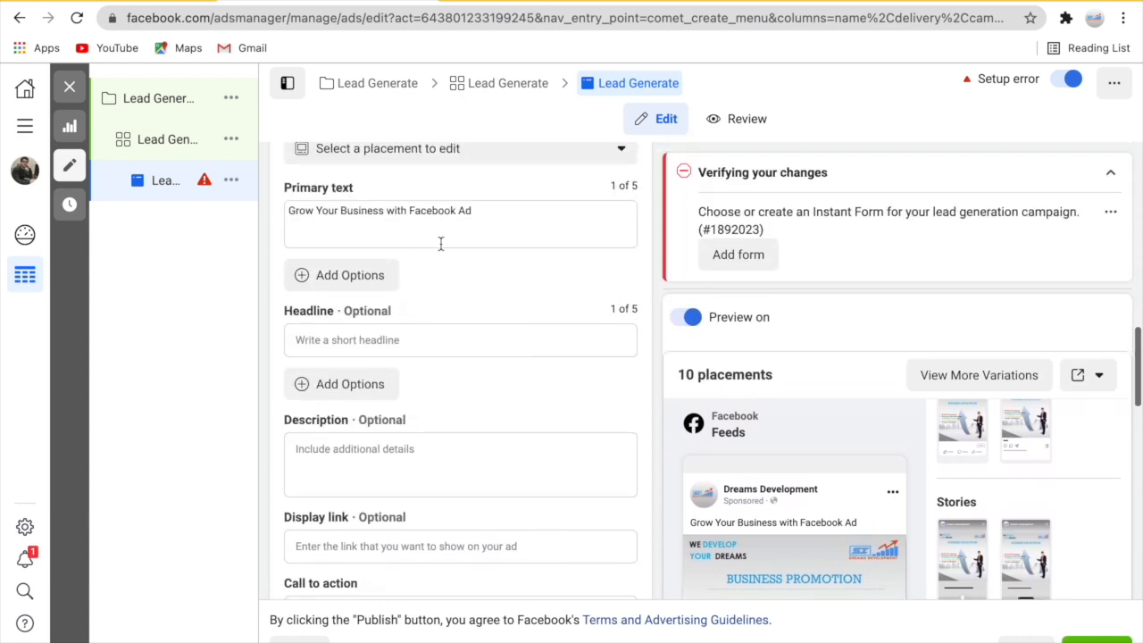
- Set the ad's headline to "Contact us"
left_click(375, 341)
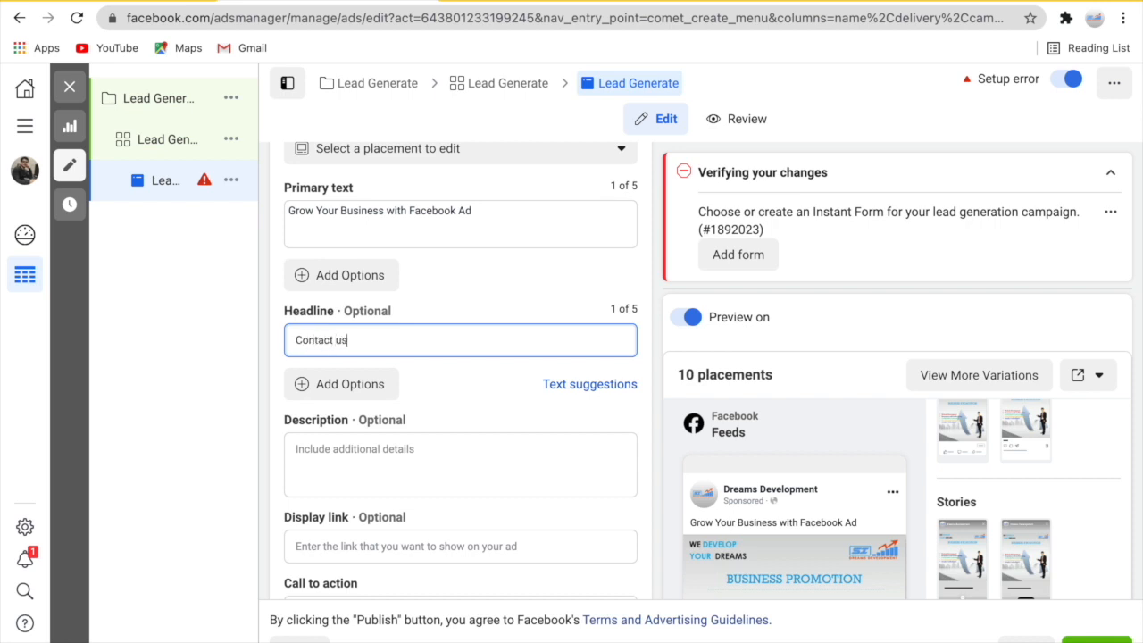
scroll(446, 361, "down", 1)
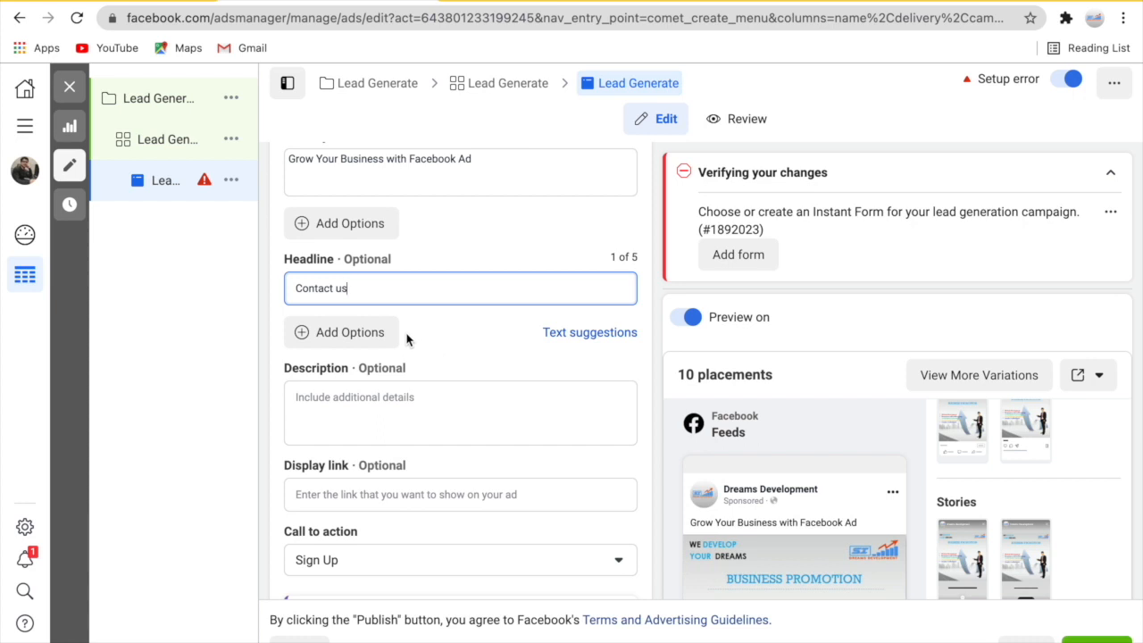
scroll(407, 337, "down", 1)
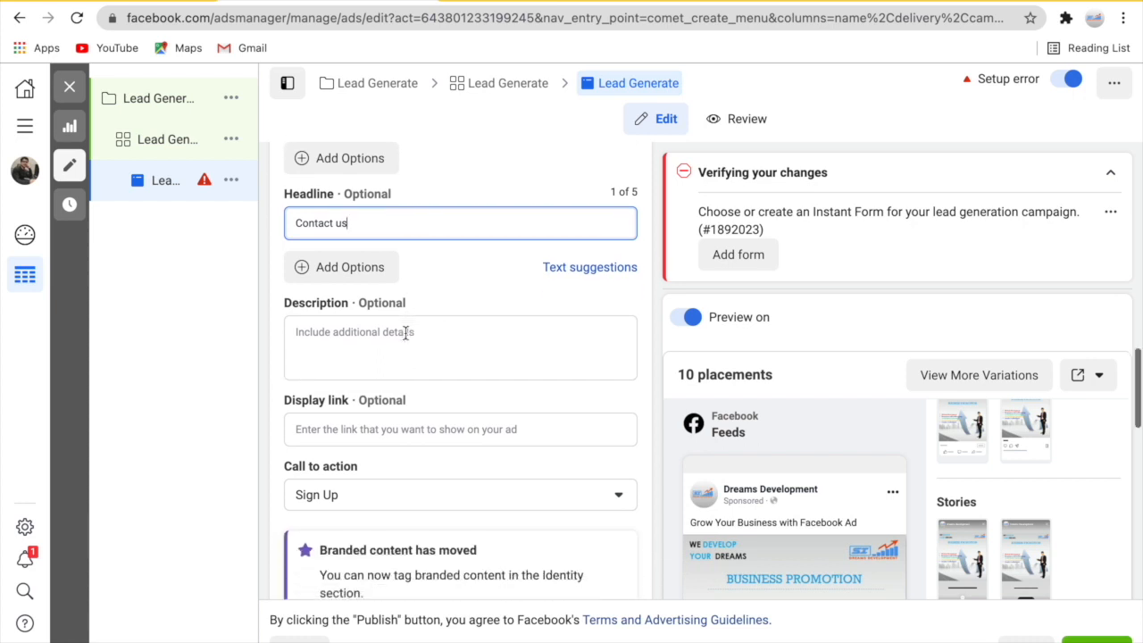
- Set the ad's description to "Increase Your sales and reach your product to customers with Facebook Advertisement"
left_click(388, 348)
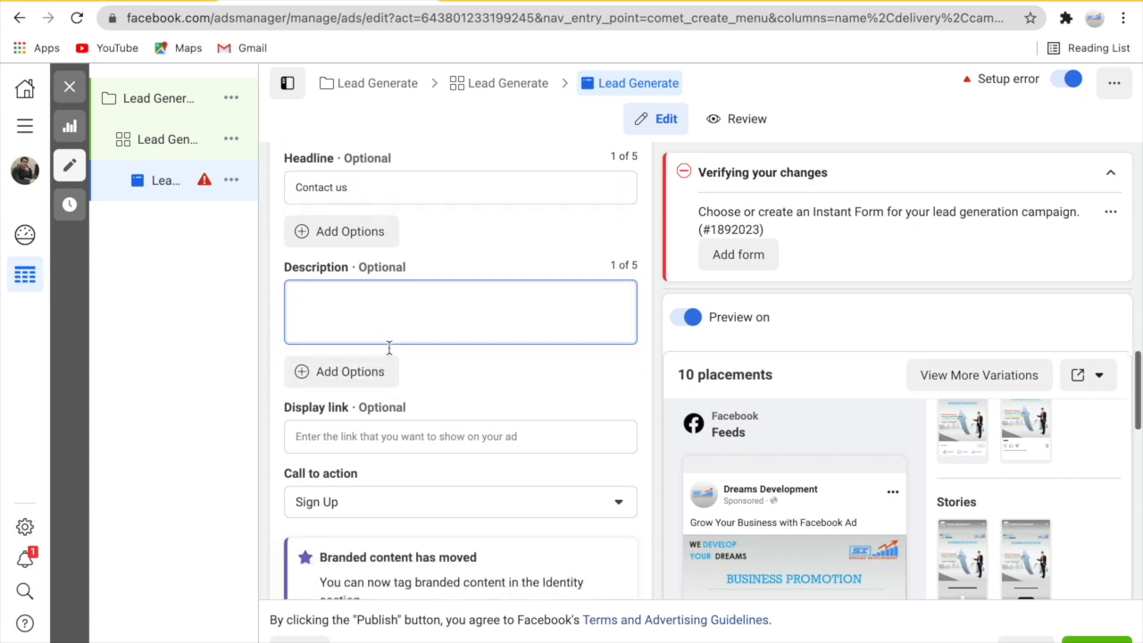
type("Increase Your sales")
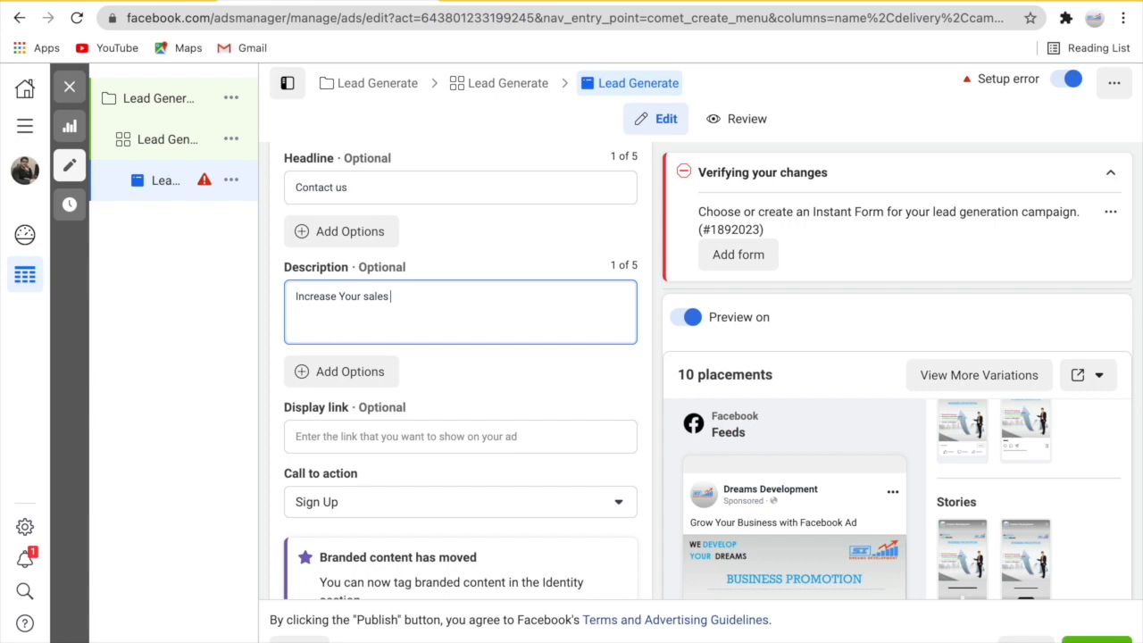
key("ctrl+a")
key("BackSpace")
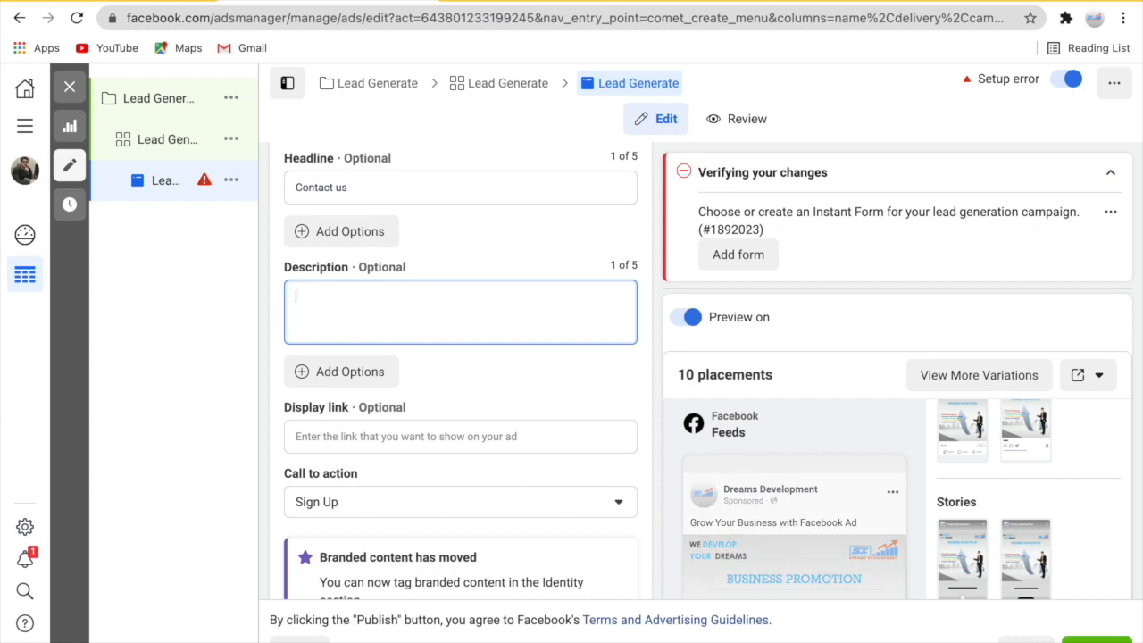
key("ctrl+z")
key("Right")
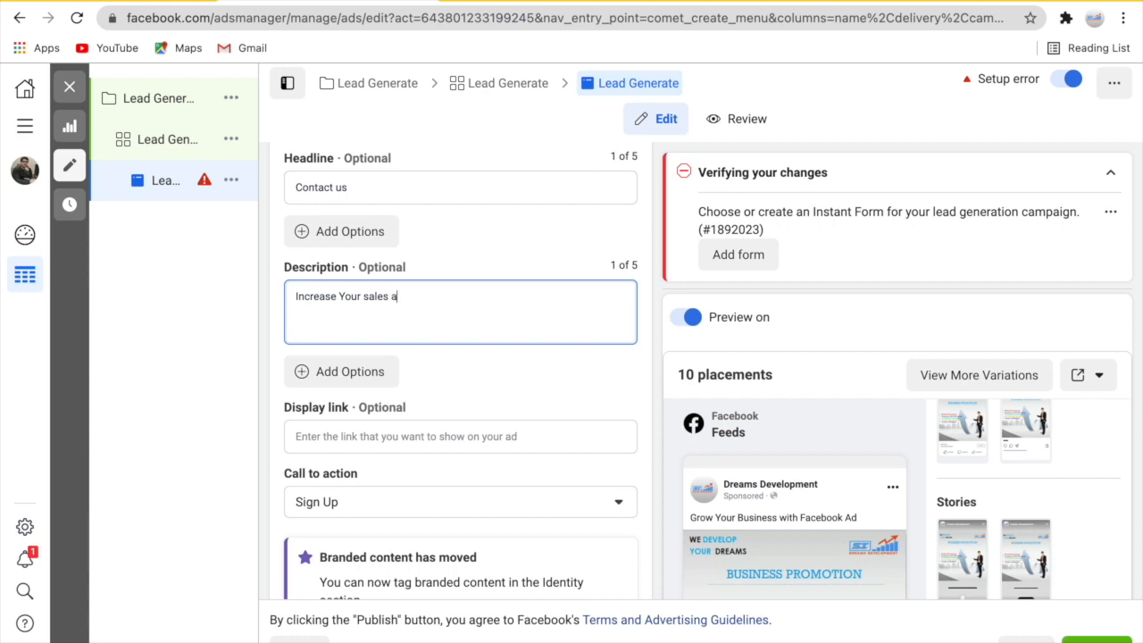
type("and reach your busines")
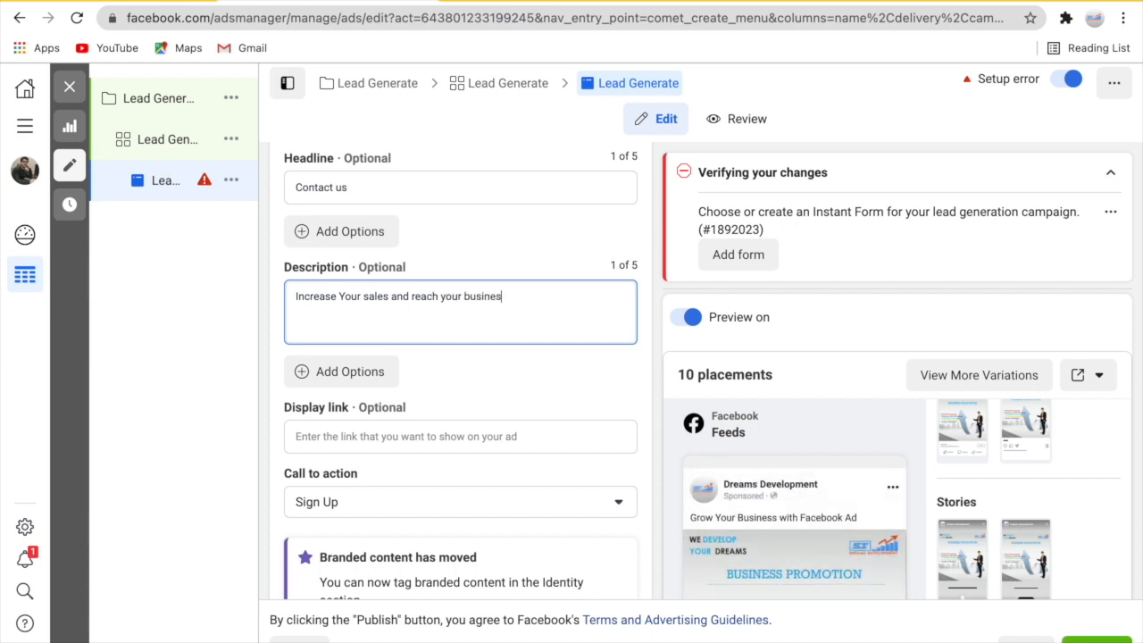
type("s with fa")
key("BackSpace")
key("BackSpace")
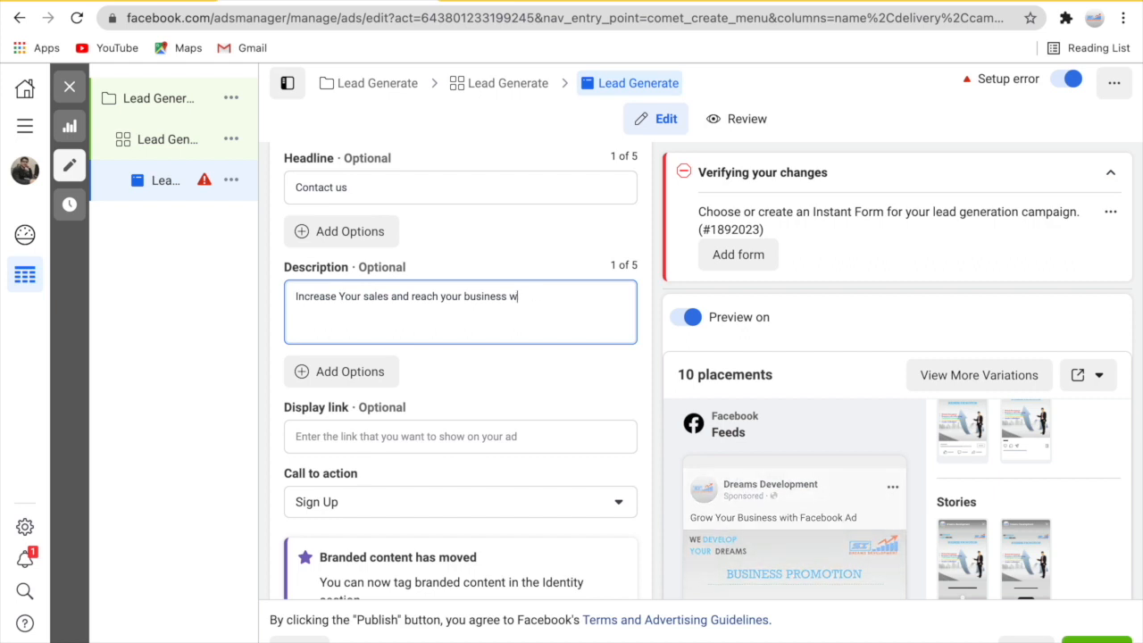
key("BackSpace")
key("BackSpace")
key("BackSpace")
key("BackSpace")
key("BackSpace")
key("BackSpace")
key("BackSpace")
key("BackSpace")
key("BackSpace")
key("BackSpace")
type("product")
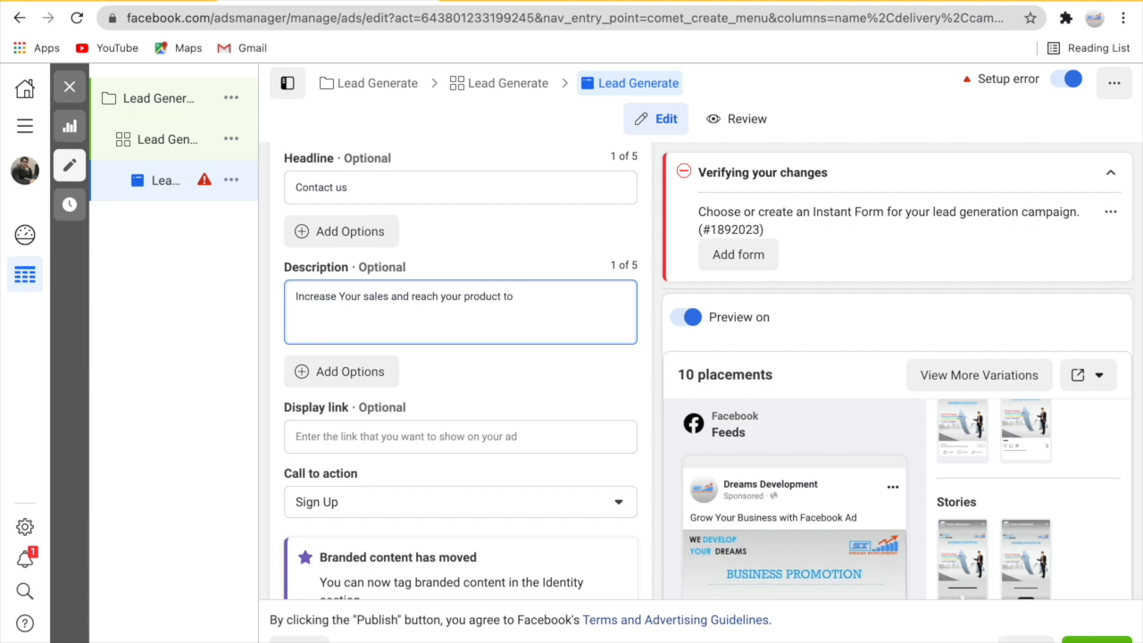
type("ustomers")
type("with Facebook Advertisem")
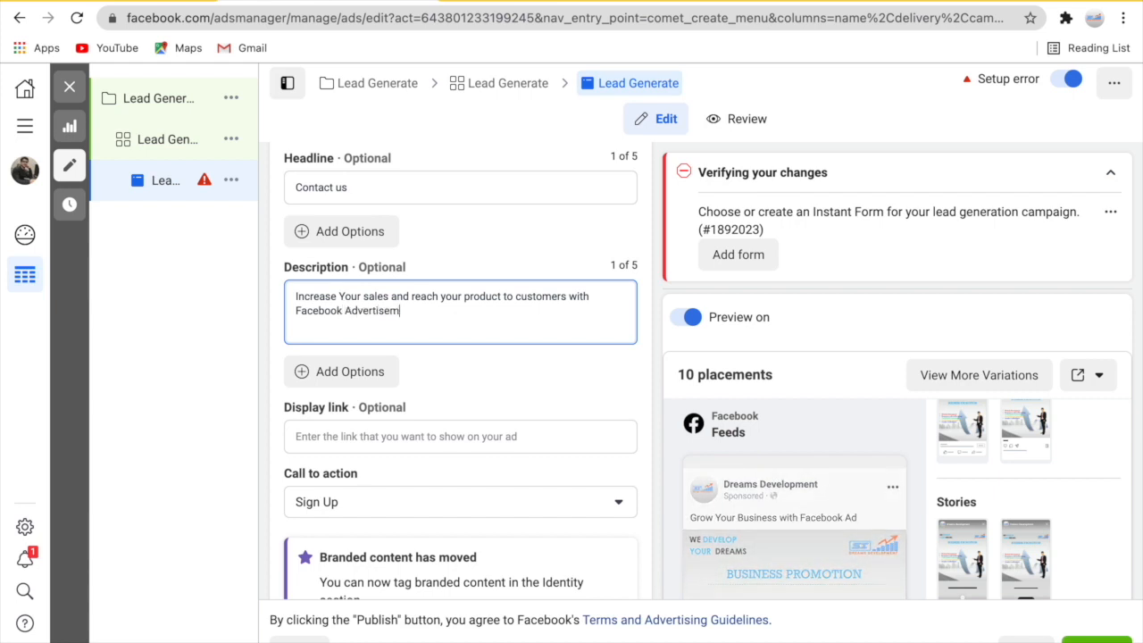
type("ent")
- Look over the display link and call-to-action fields and check how the headline and description appear in the Facebook Feeds preview
scroll(428, 402, "down", 2)
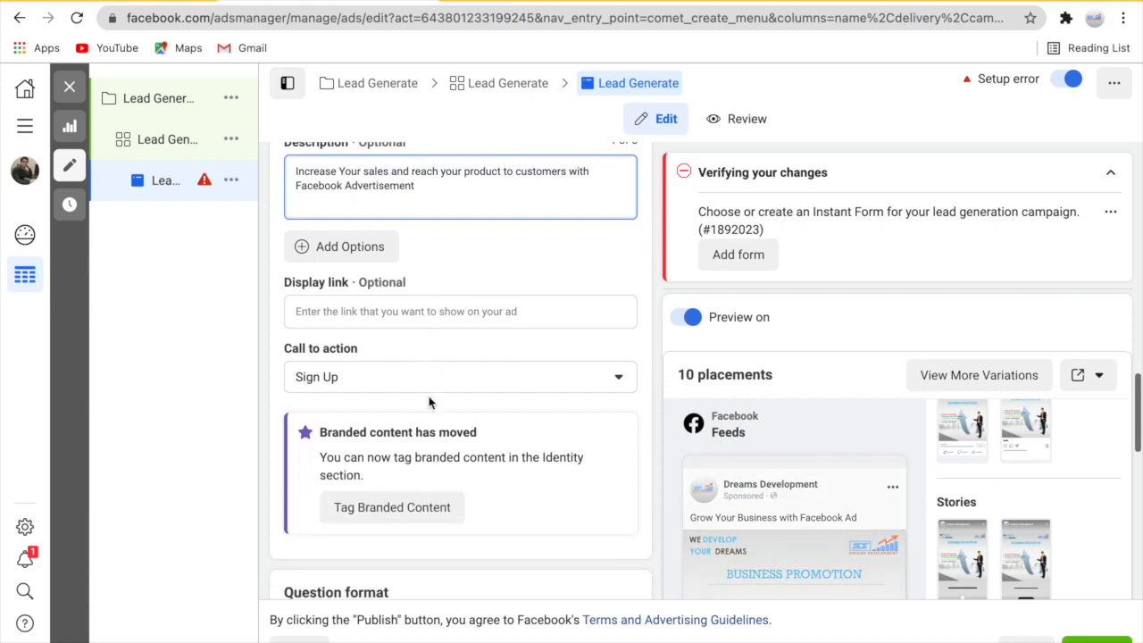
scroll(429, 403, "down", 1)
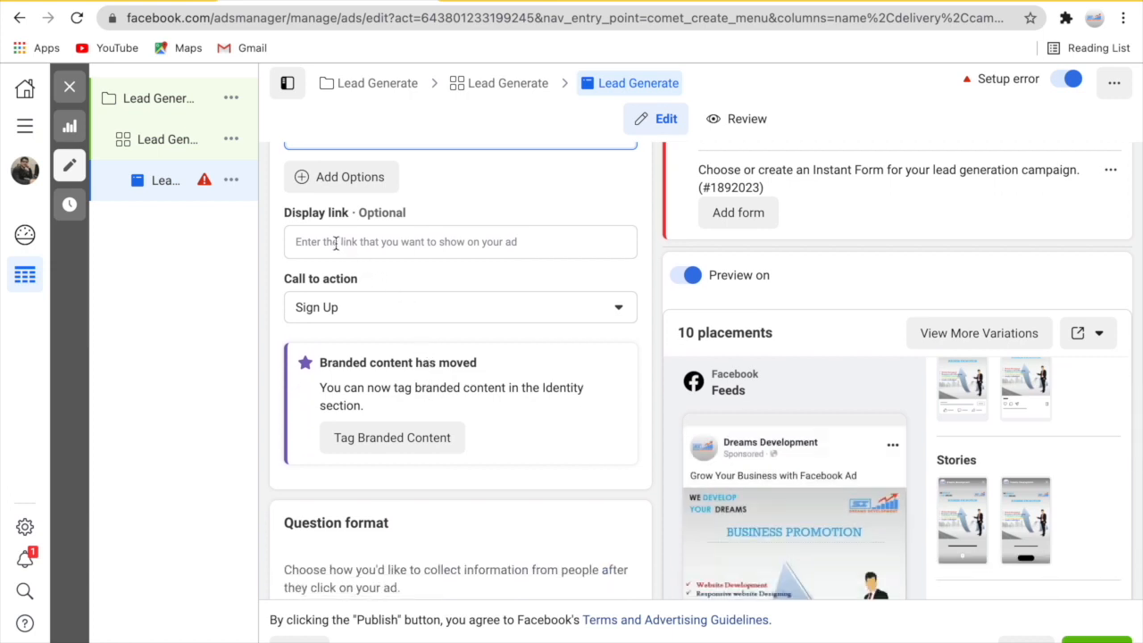
left_click(336, 245)
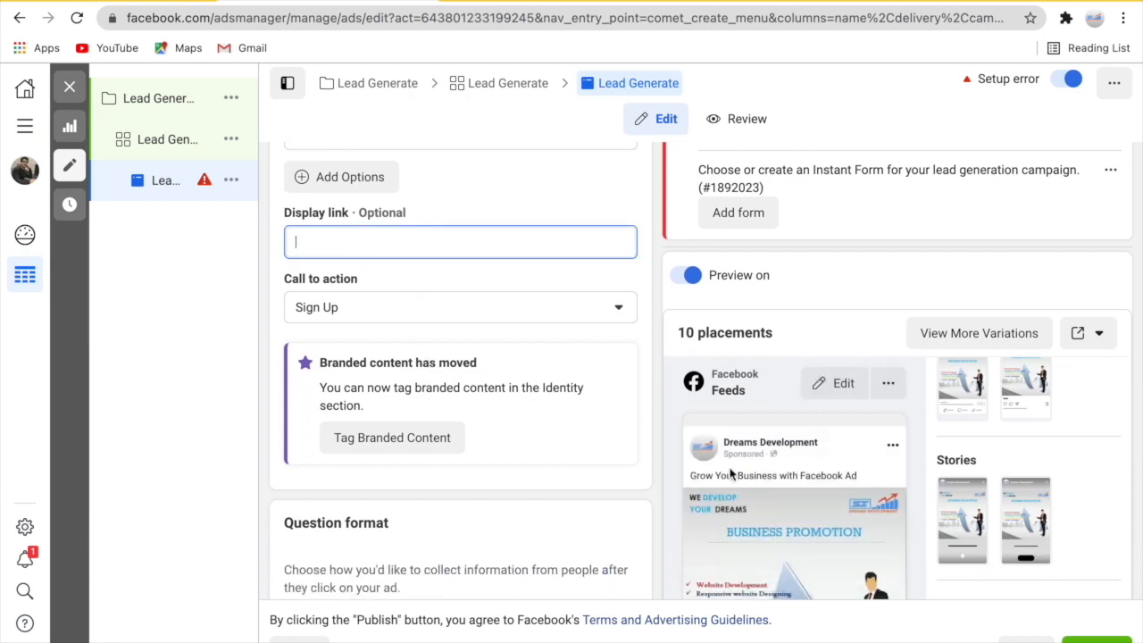
scroll(730, 474, "down", 2)
scroll(729, 475, "down", 1)
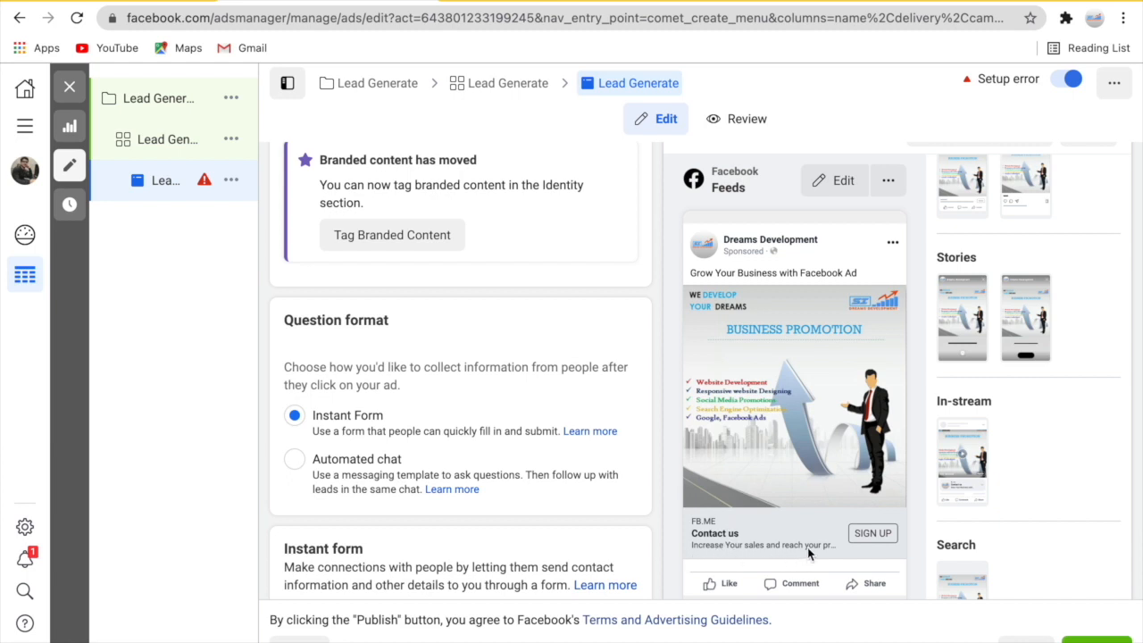
scroll(530, 474, "up", 1)
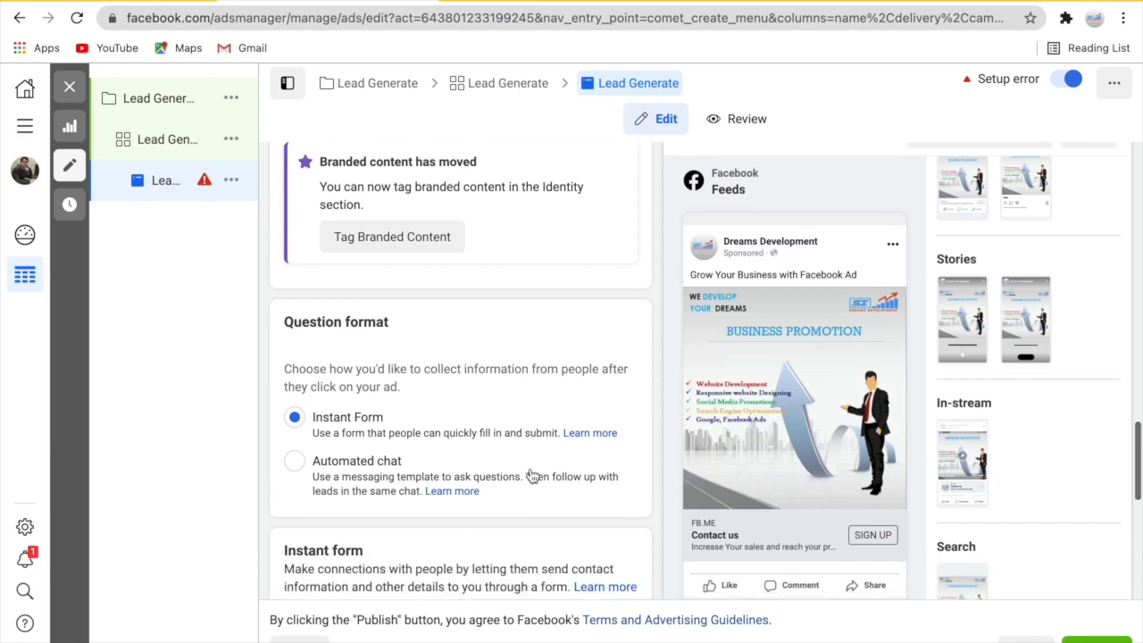
scroll(530, 475, "up", 2)
scroll(531, 474, "down", 2)
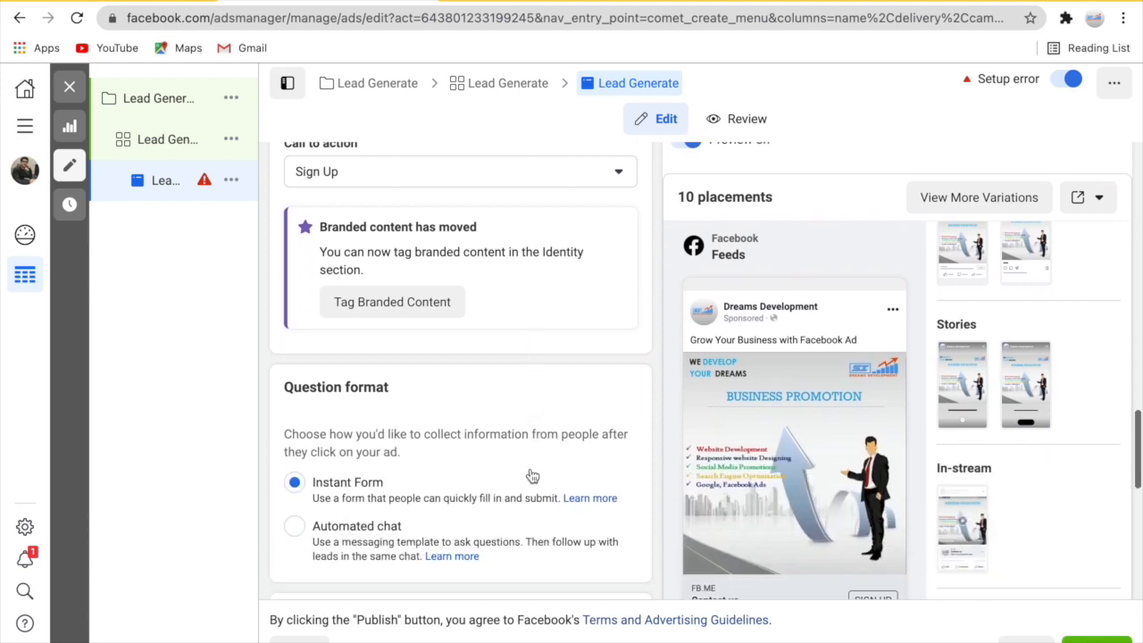
scroll(531, 474, "up", 1)
scroll(531, 474, "up", 3)
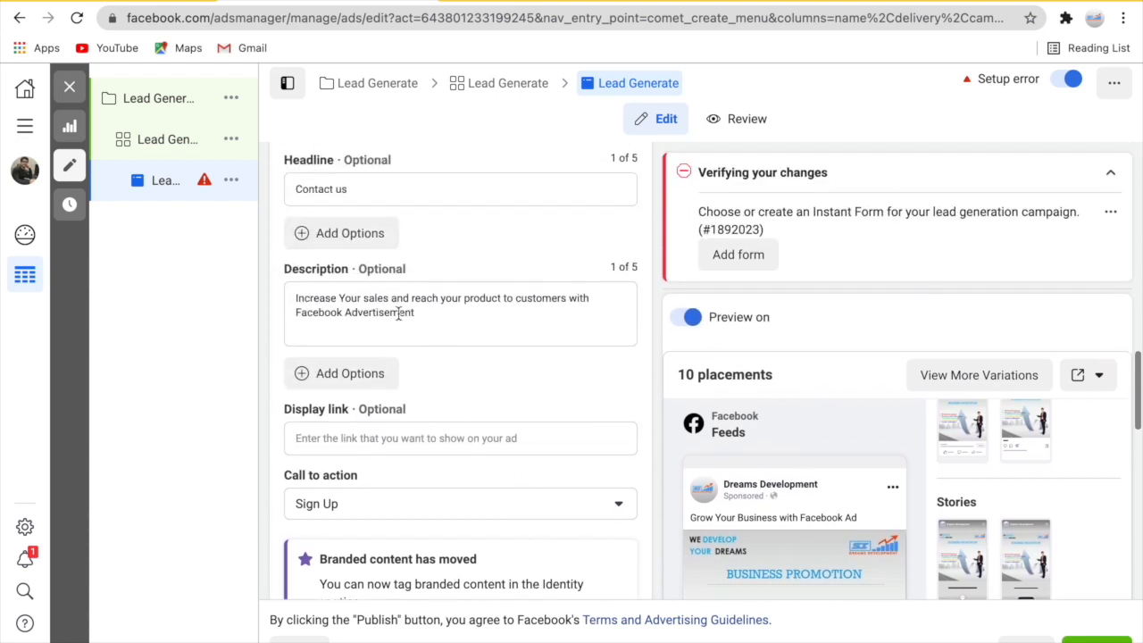
- Move the whole description text into the primary text, on the line below "Grow Your Business with Facebook Ad"
left_click(398, 313)
key("ctrl+a")
key("ctrl+c")
key("BackSpace")
scroll(423, 294, "up", 2)
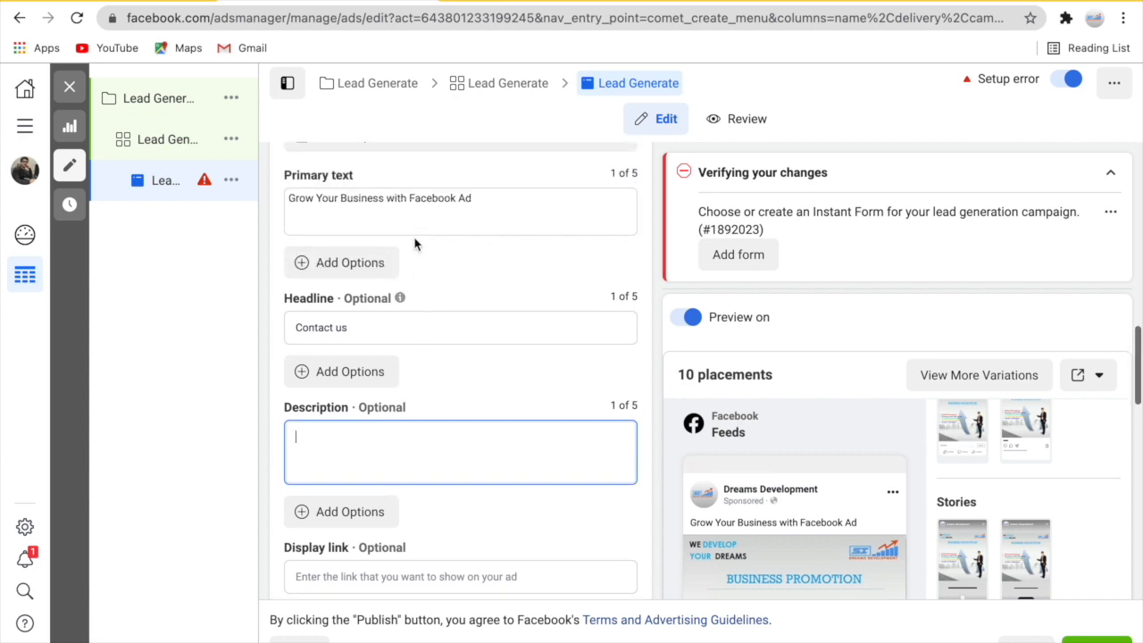
left_click(499, 199)
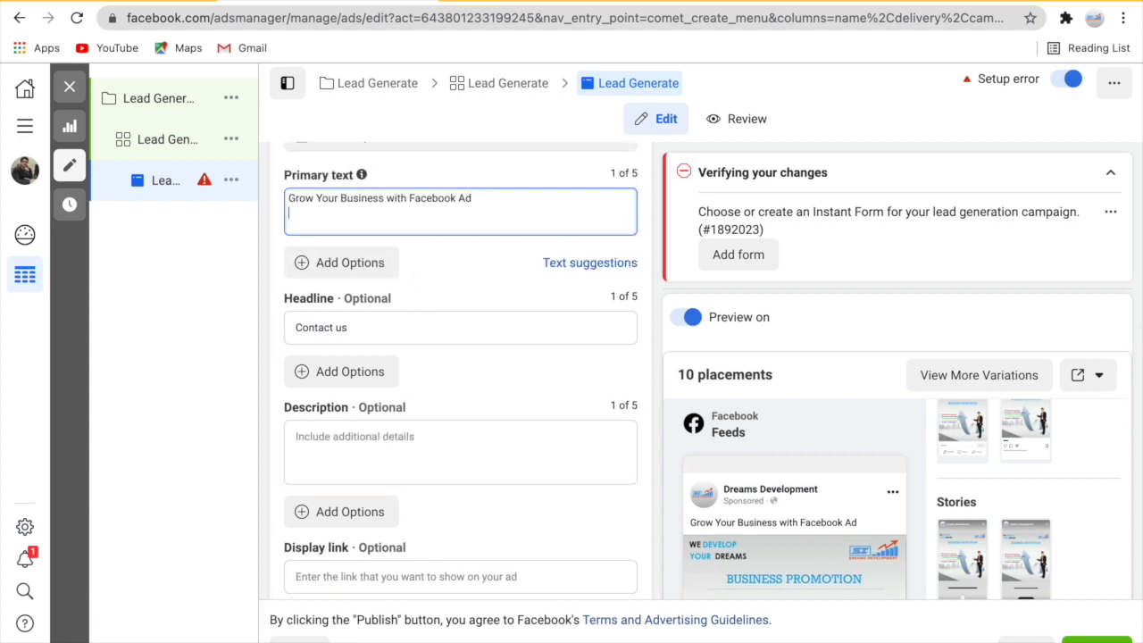
key("ctrl+v")
- Move the line "Grow Your Business with Facebook Ad" from the primary text to the description and check the Facebook Feeds preview
left_click_drag(495, 196, 314, 184)
key("ctrl+c")
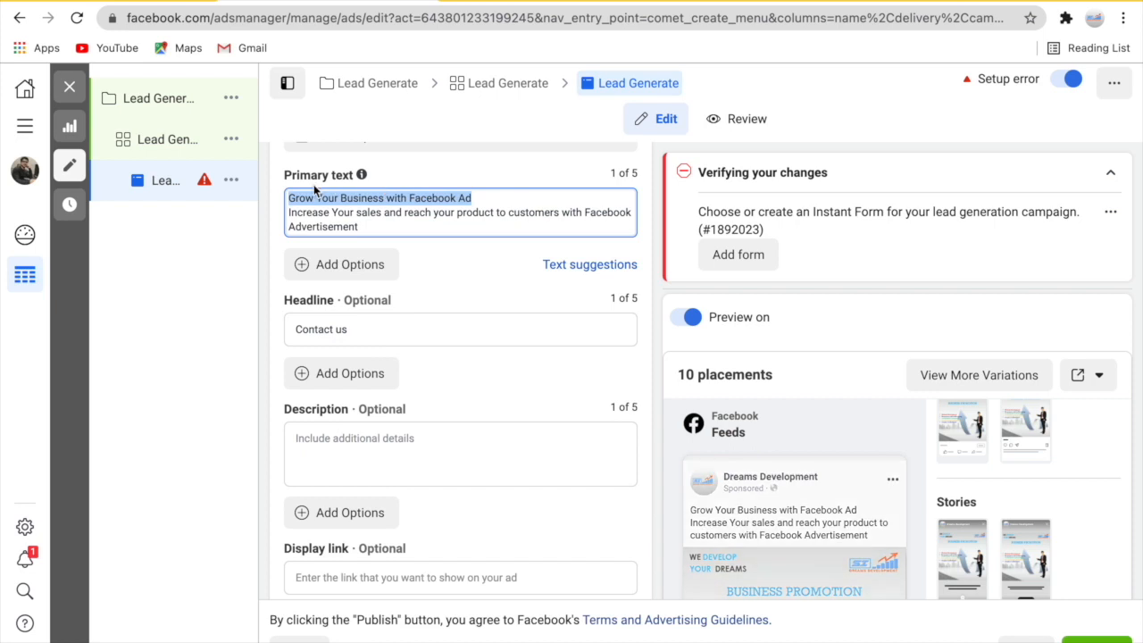
key("BackSpace")
scroll(362, 301, "down", 2)
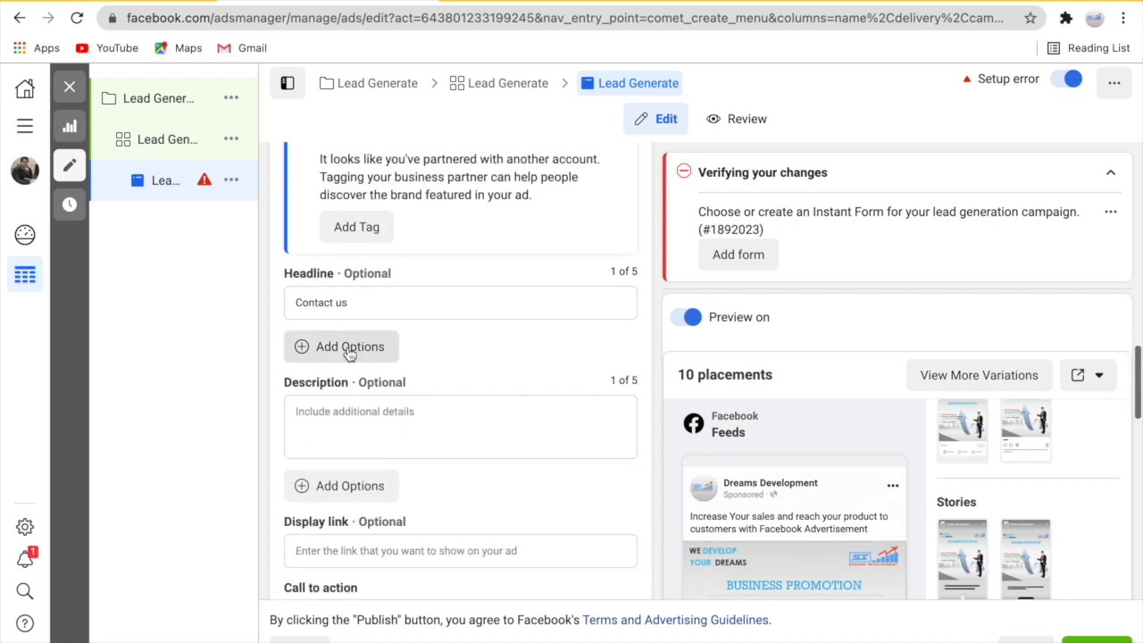
scroll(477, 411, "down", 2)
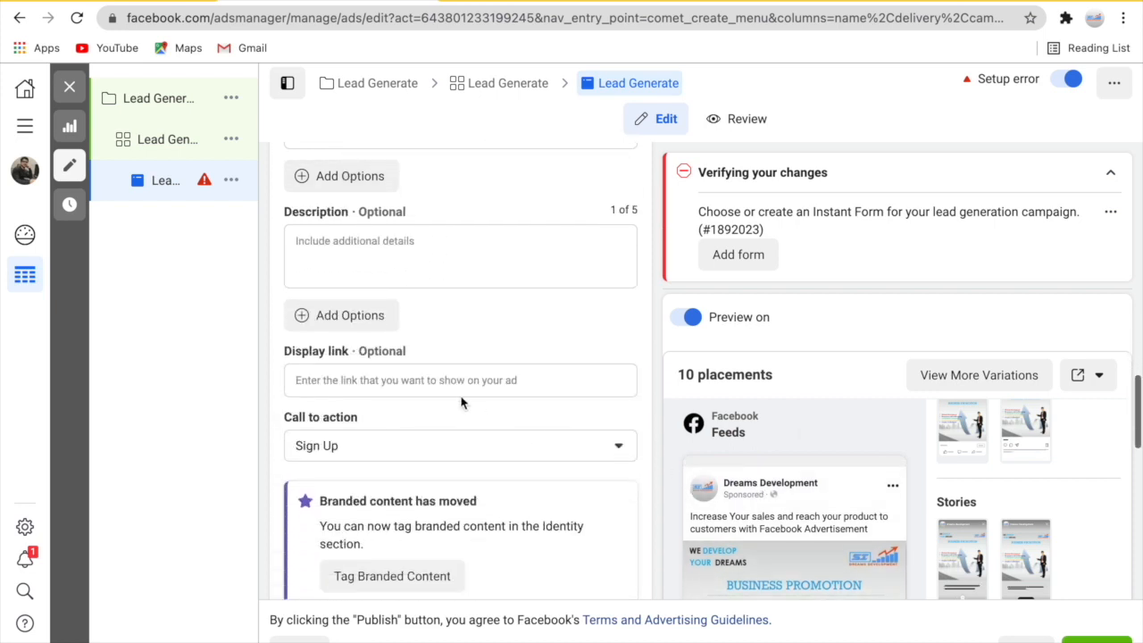
scroll(462, 395, "up", 2)
left_click(349, 459)
key("ctrl+v")
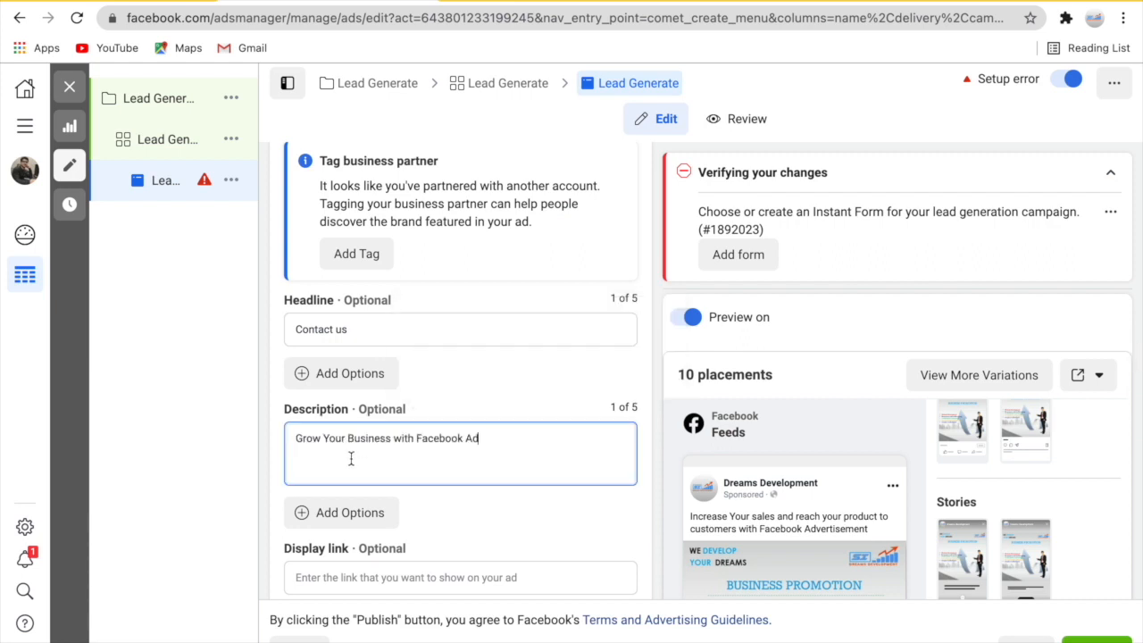
scroll(527, 455, "down", 3)
scroll(798, 447, "down", 5)
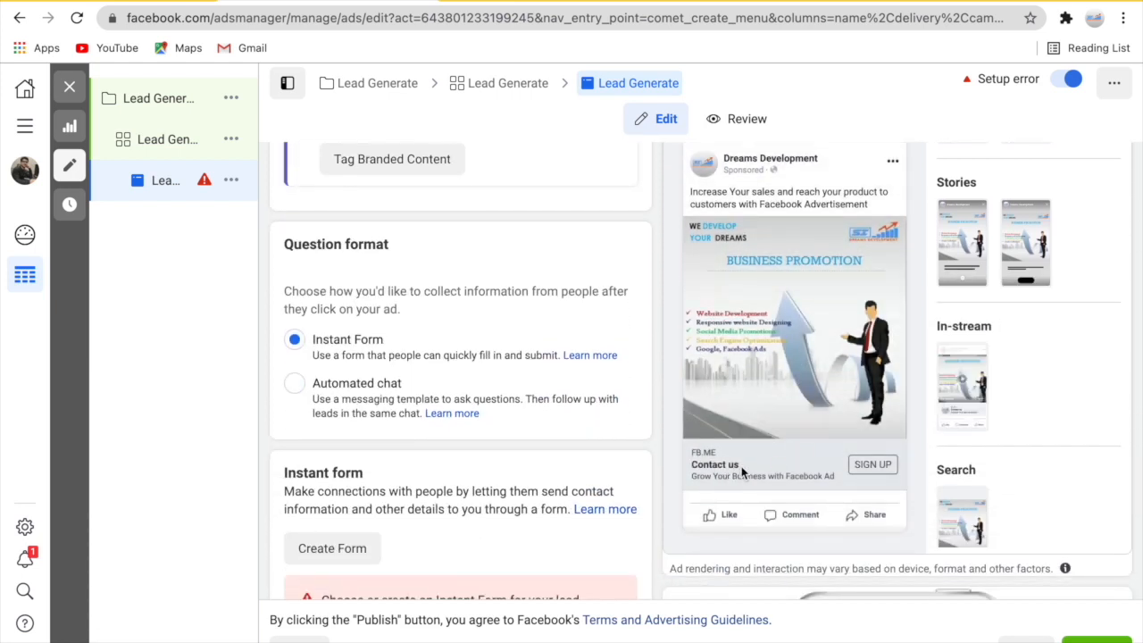
scroll(454, 388, "up", 5)
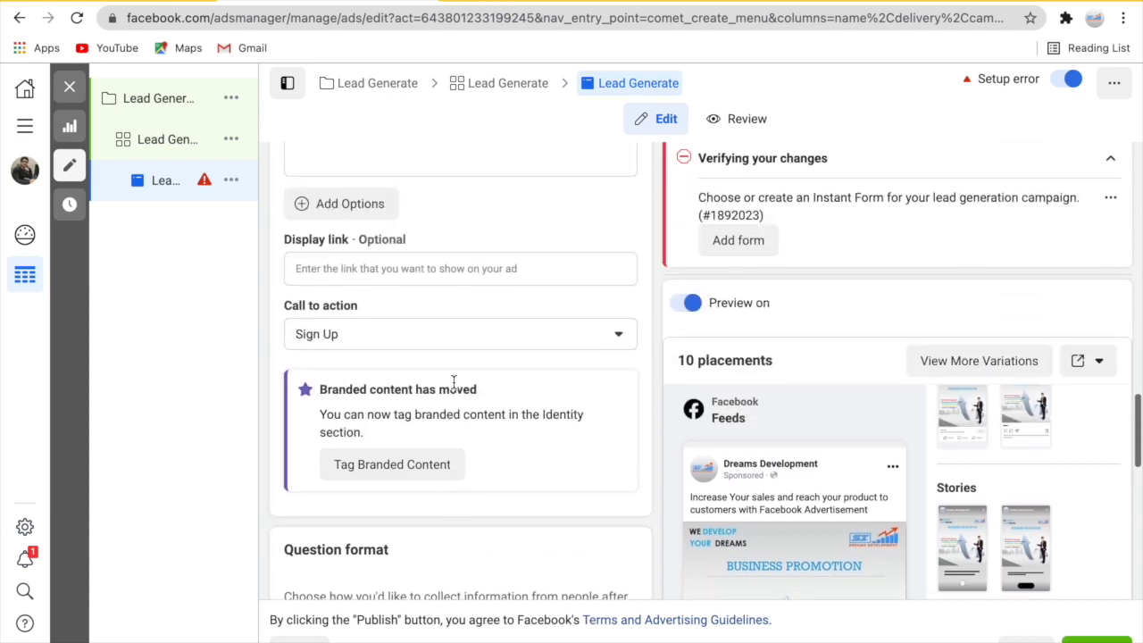
- Set the ad's call to action to Apply Now
scroll(382, 316, "up", 1)
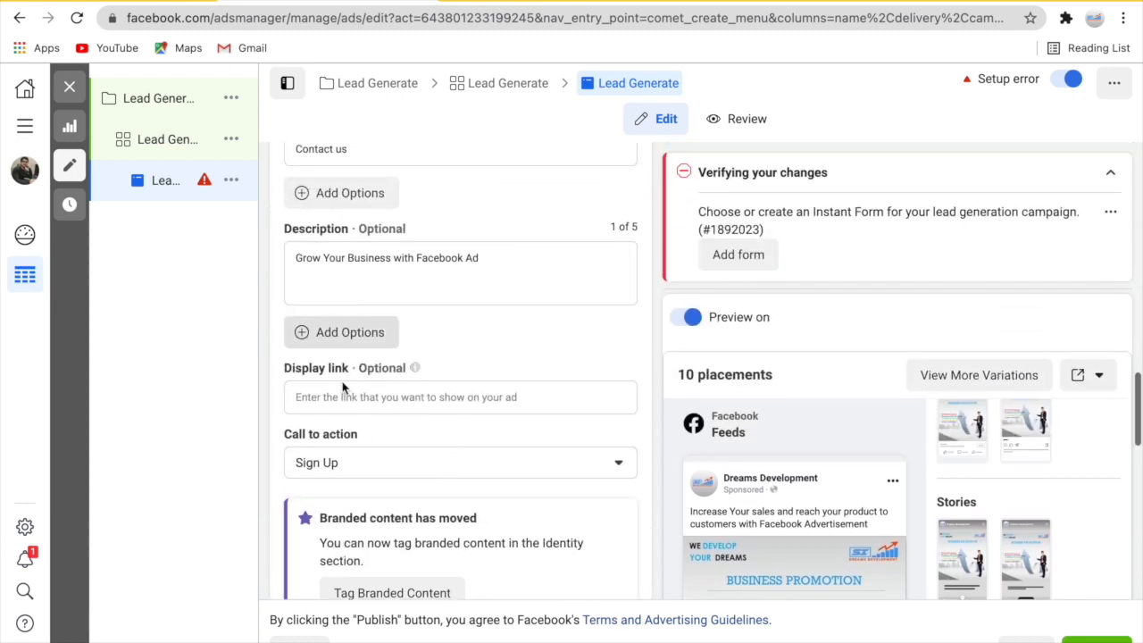
scroll(351, 337, "down", 3)
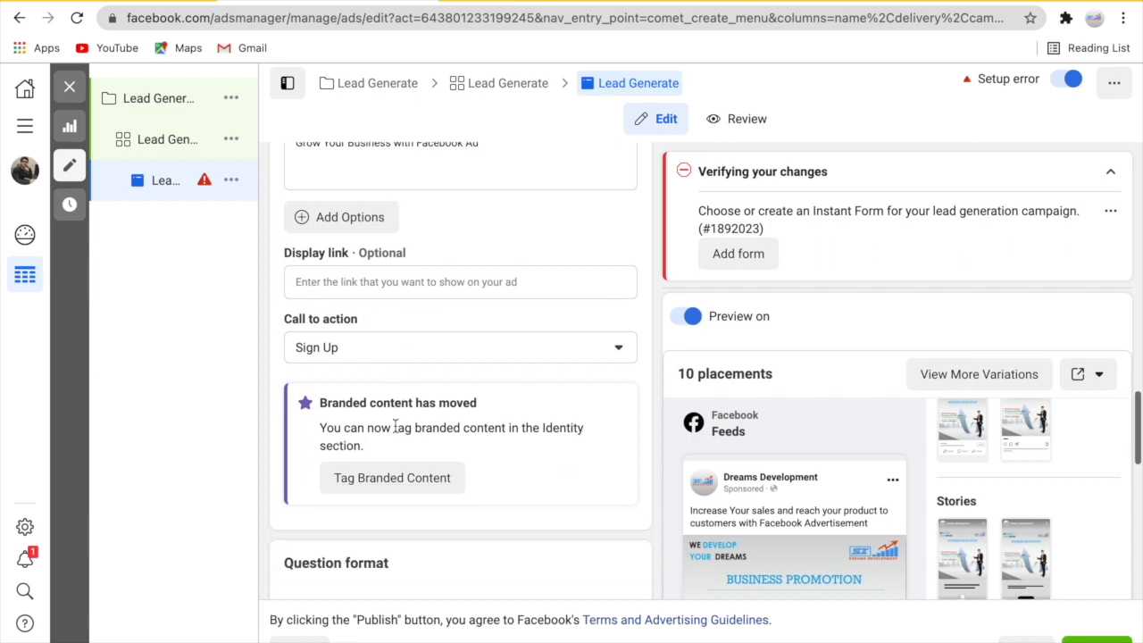
left_click(353, 330)
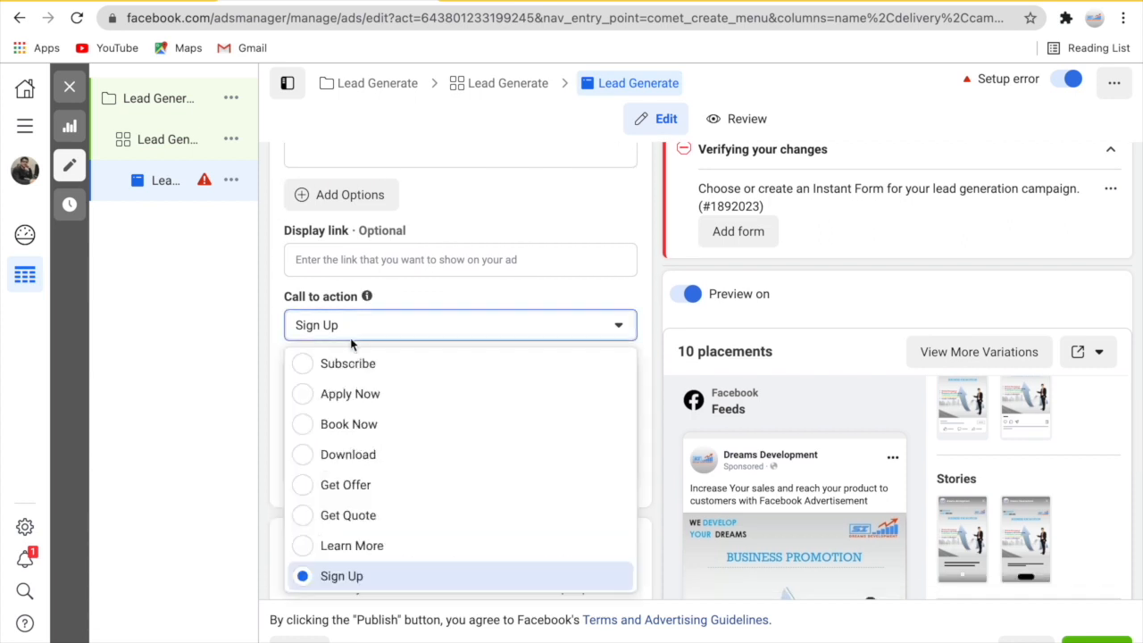
left_click(343, 404)
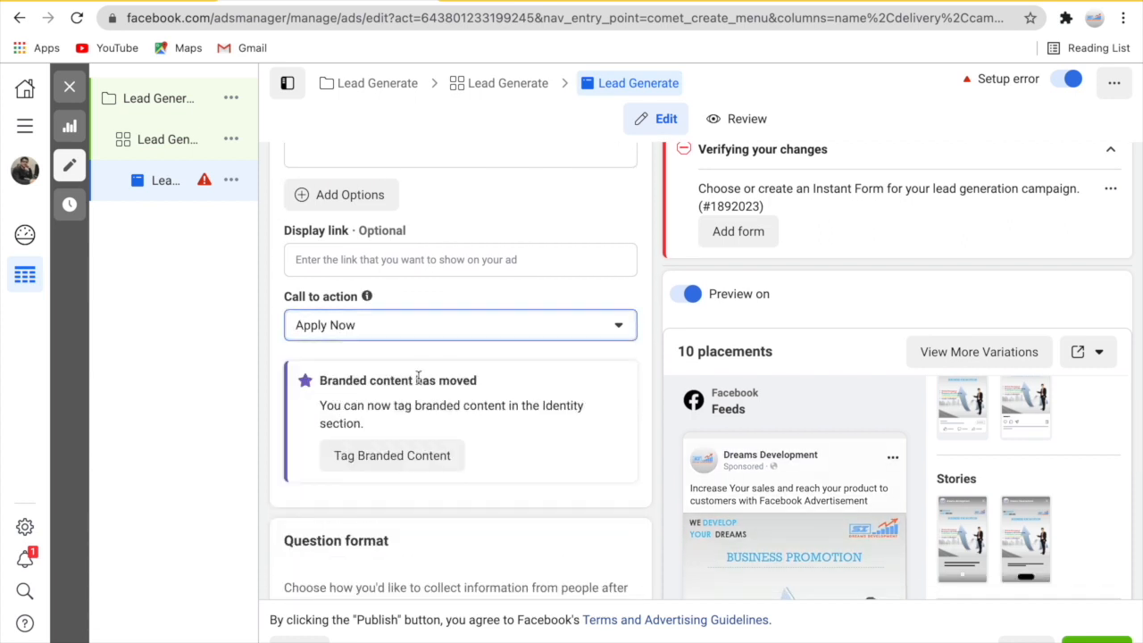
- Set the ad's call to action to Get Offer and check its button in the Facebook Feeds preview
scroll(437, 384, "down", 2)
scroll(466, 393, "up", 4)
scroll(467, 393, "down", 1)
left_click(396, 412)
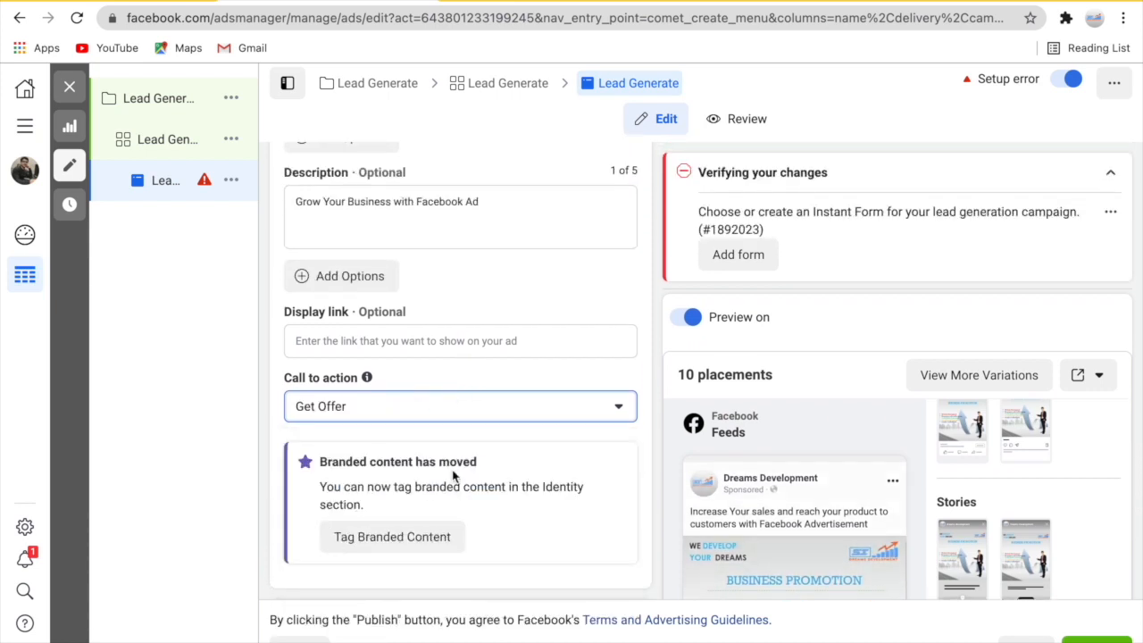
scroll(453, 477, "down", 3)
scroll(754, 443, "down", 4)
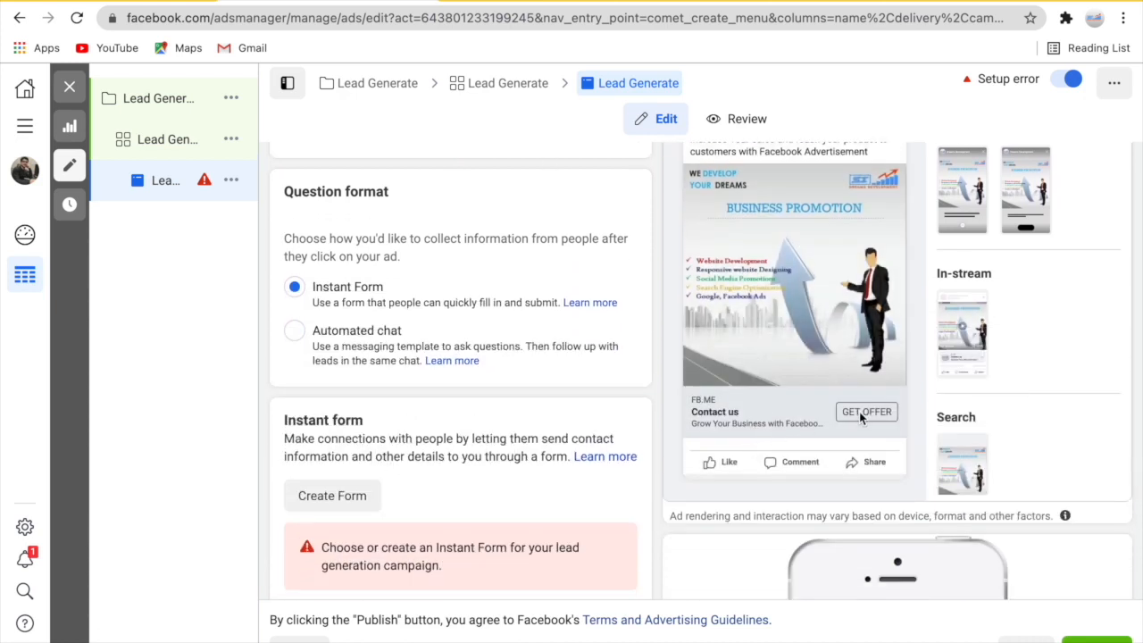
scroll(530, 384, "up", 2)
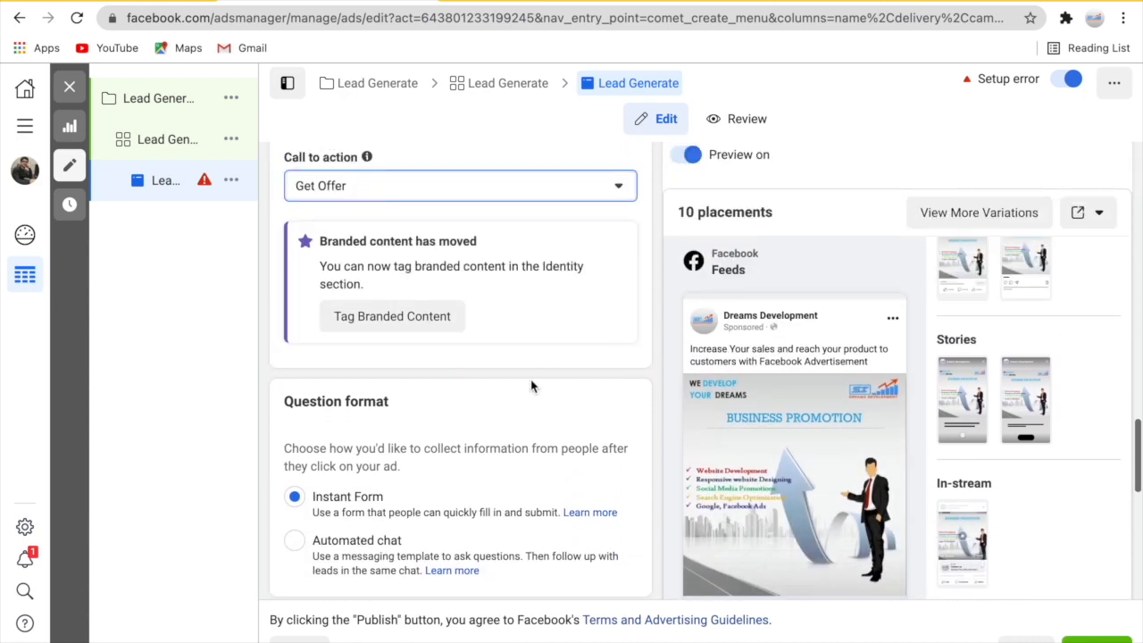
- Try the Automated chat question format, look at its message template section, and switch back to Instant Form
scroll(530, 384, "down", 3)
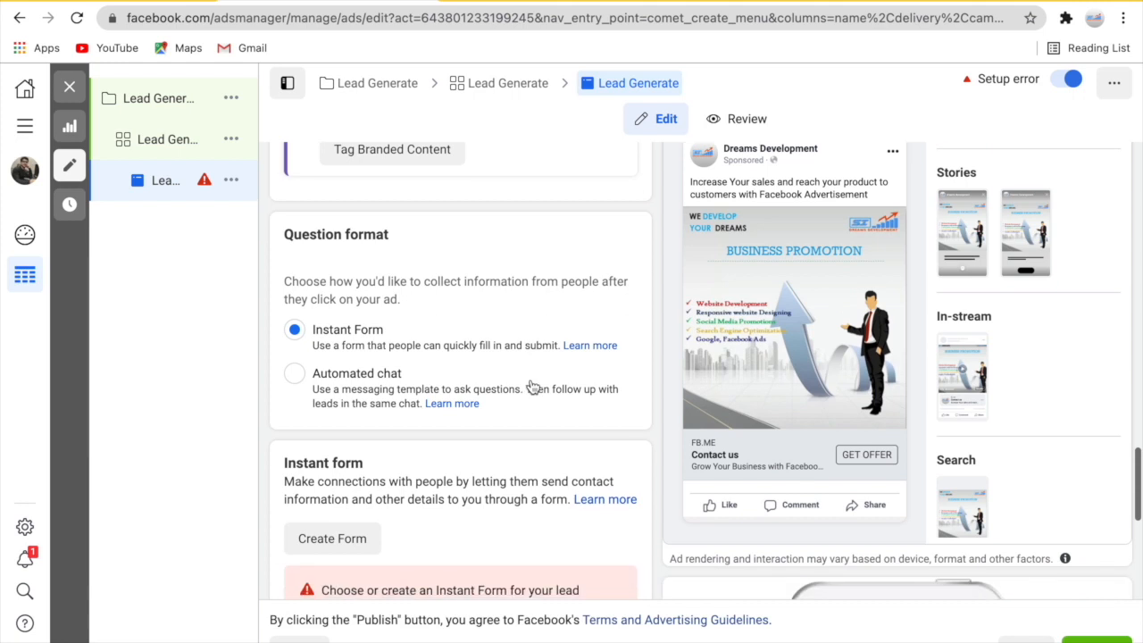
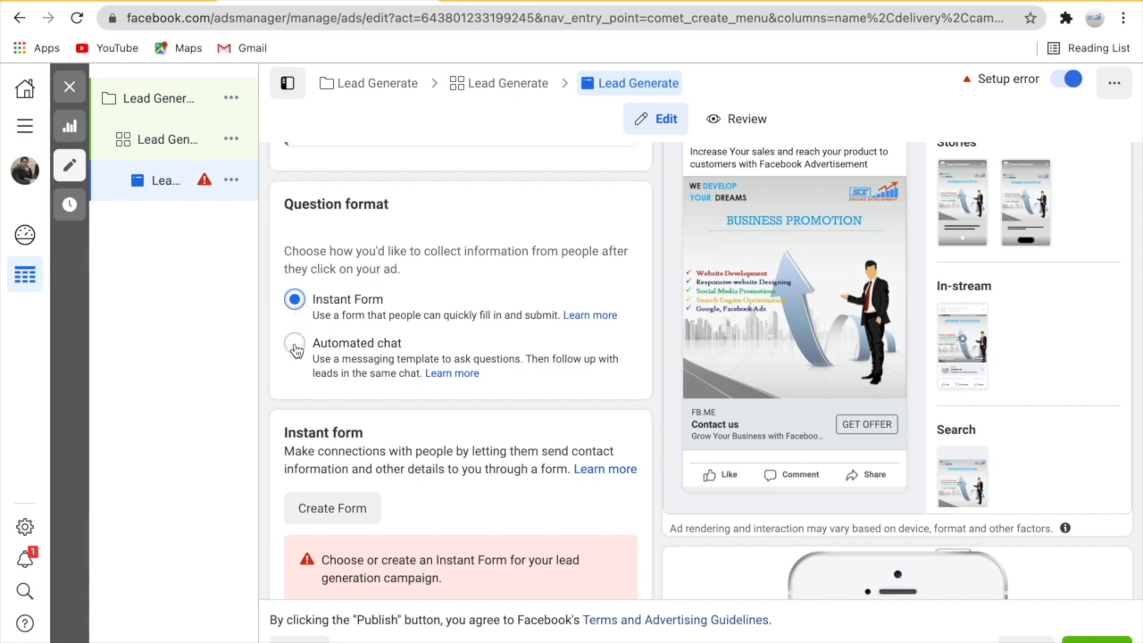
left_click(296, 346)
scroll(339, 393, "down", 3)
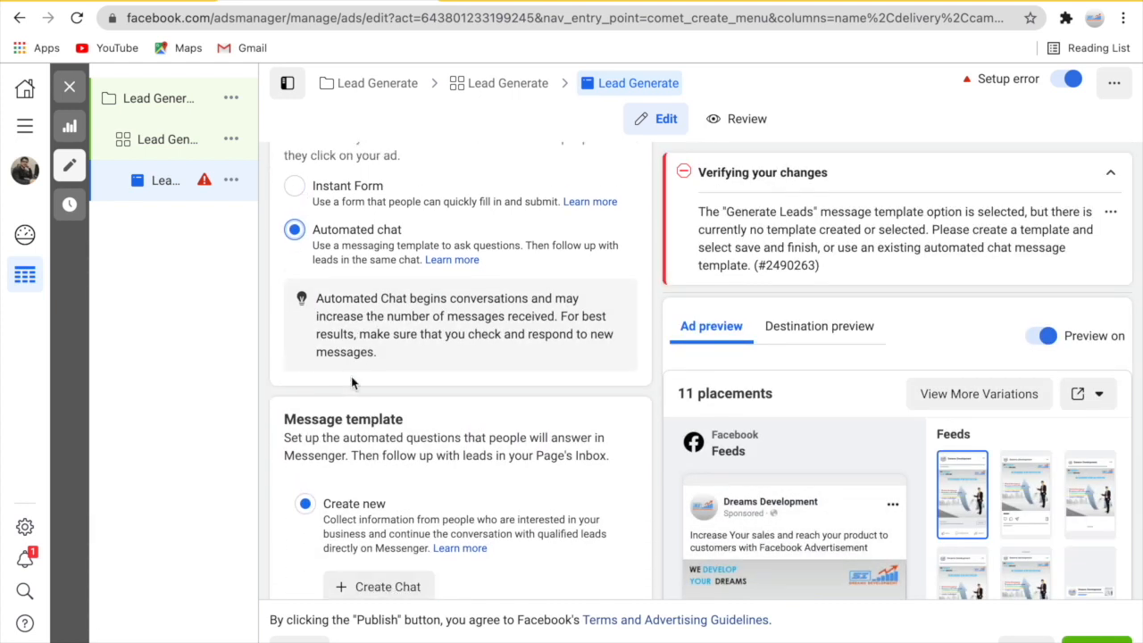
scroll(351, 376, "up", 2)
left_click(294, 234)
- Create a new Instant Form for the ad and name it "Lead Generate Form"
scroll(381, 327, "down", 3)
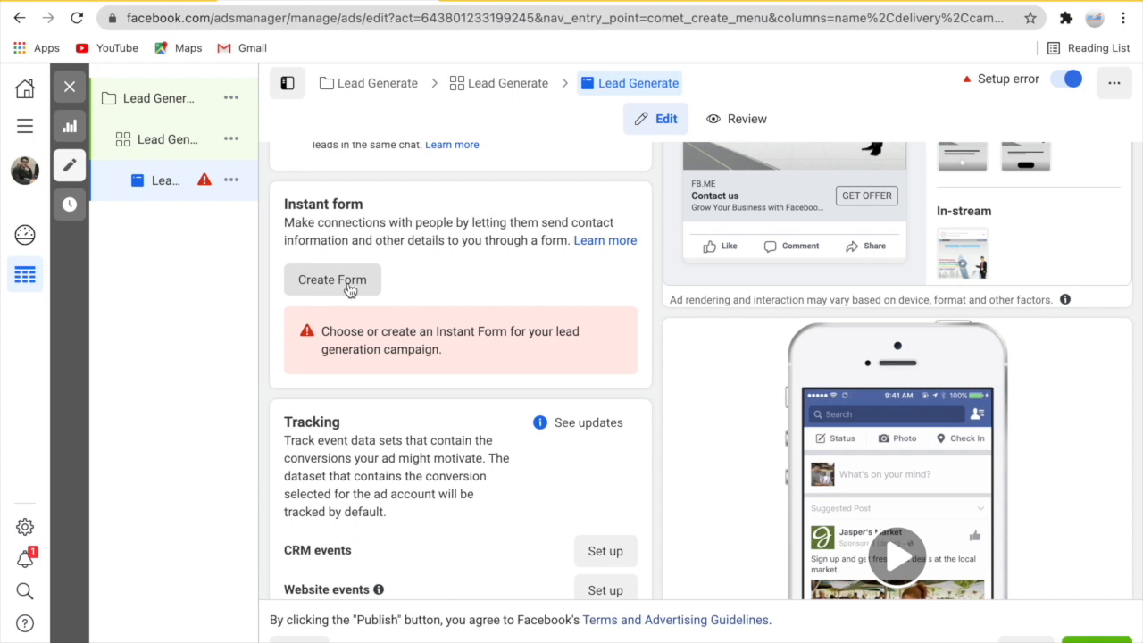
left_click(350, 280)
left_click(339, 239)
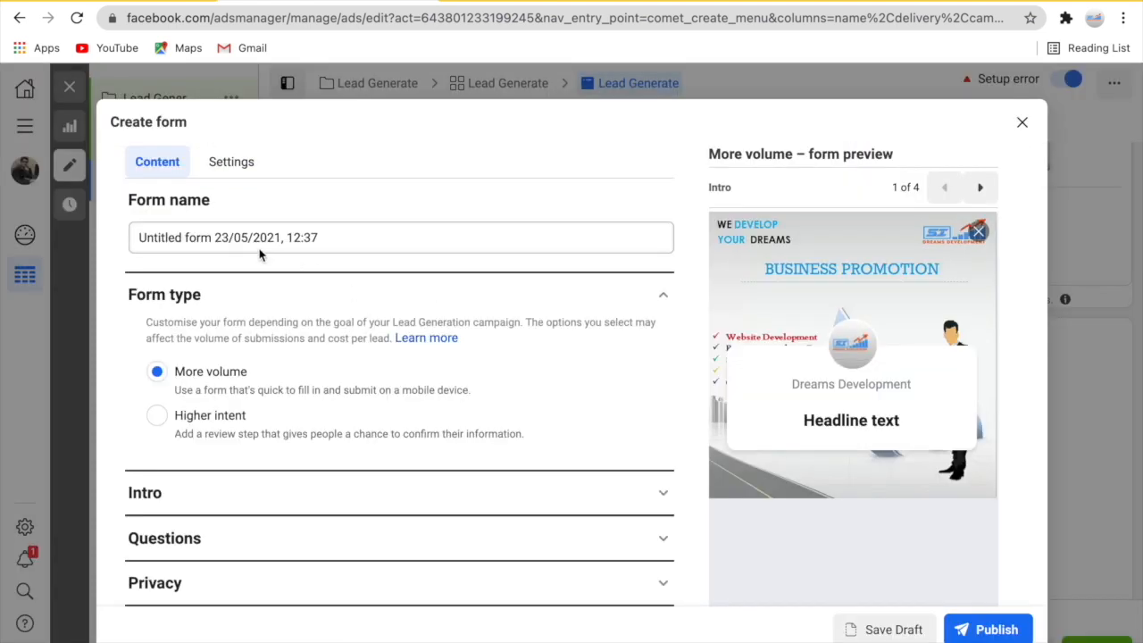
left_click_drag(340, 239, 139, 239)
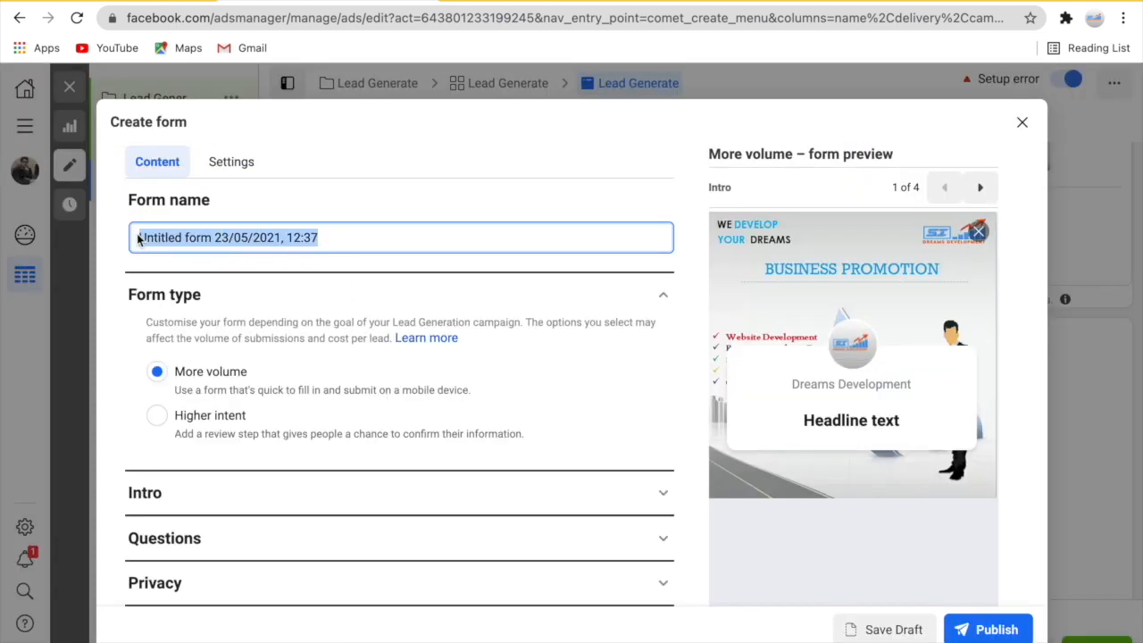
type("Lead Generate Form")
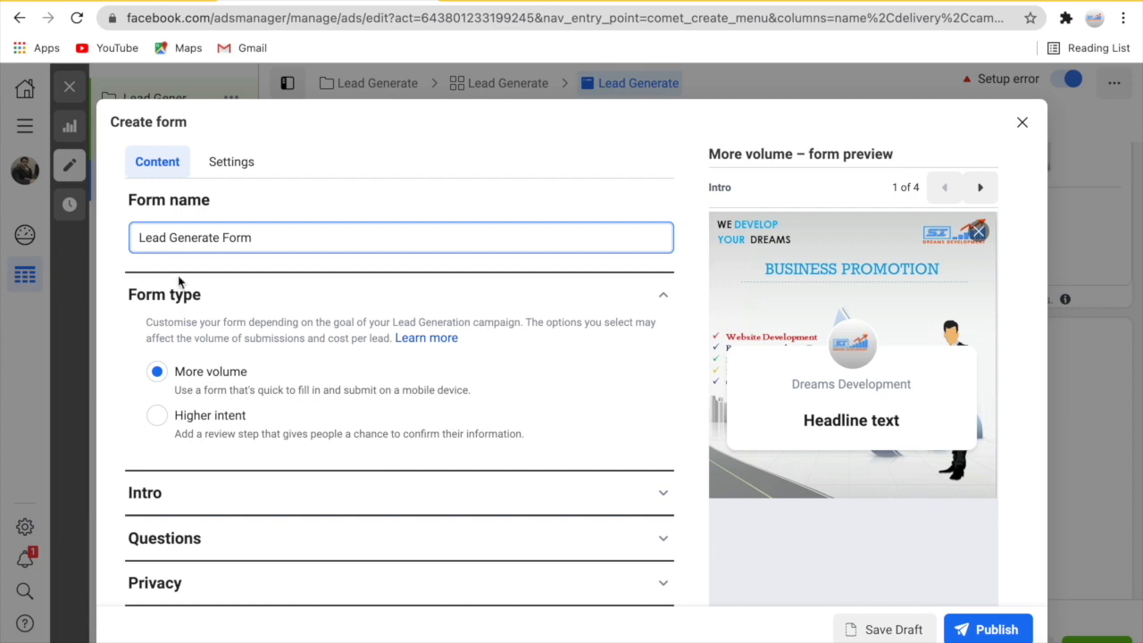
- Open the form's Intro section, review its background image options, and remove the greeting
scroll(179, 282, "down", 3)
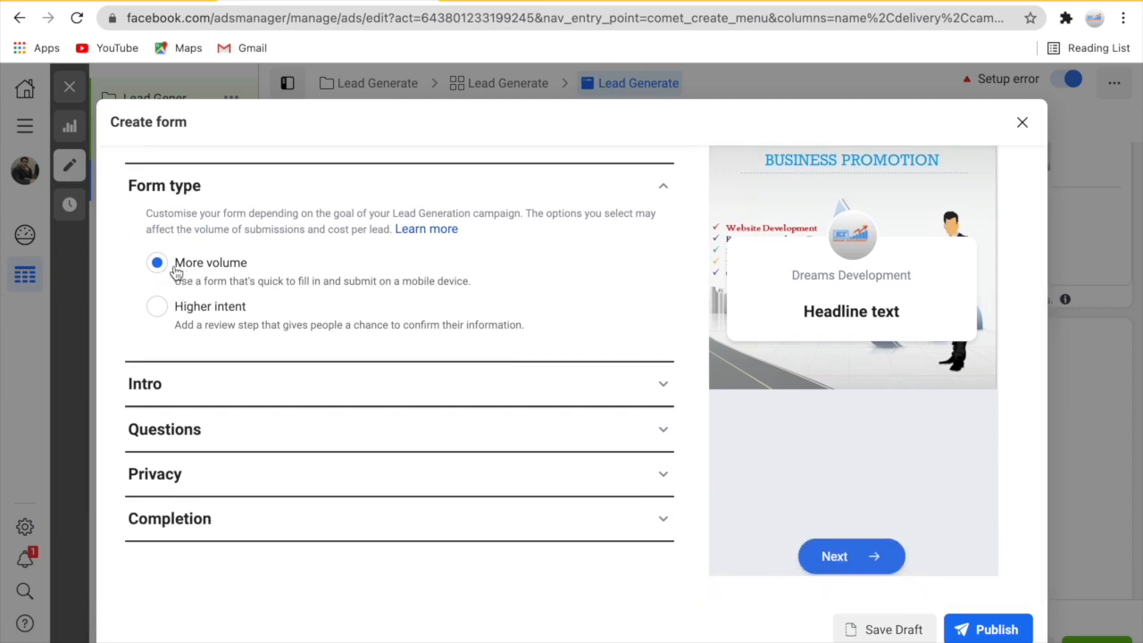
scroll(238, 327, "down", 1)
left_click(215, 372)
scroll(212, 368, "down", 1)
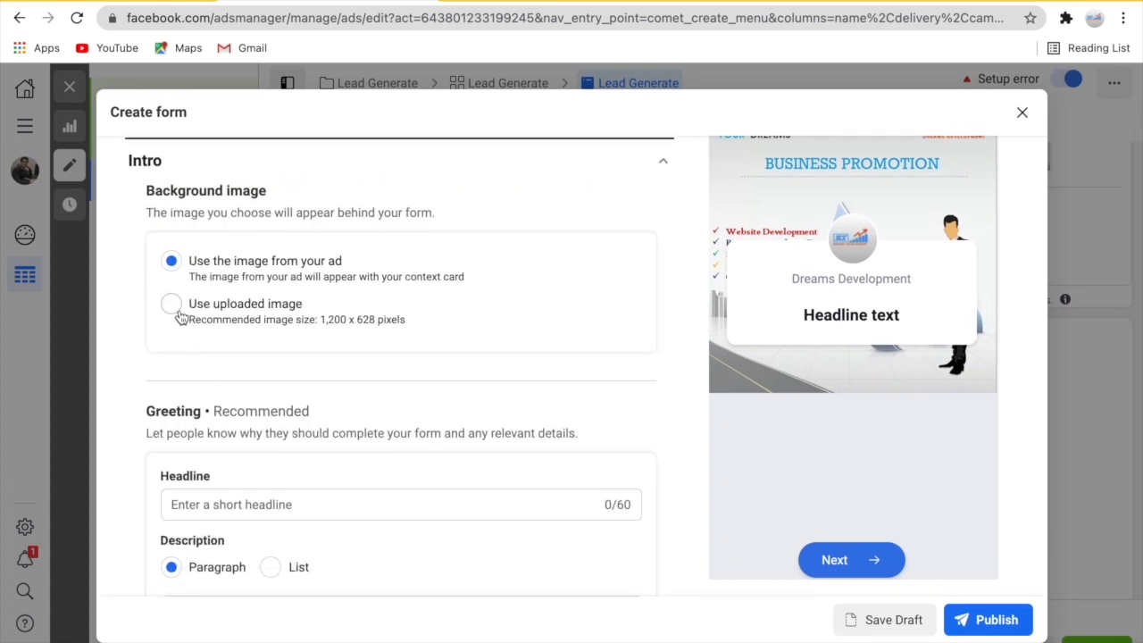
scroll(239, 323, "down", 2)
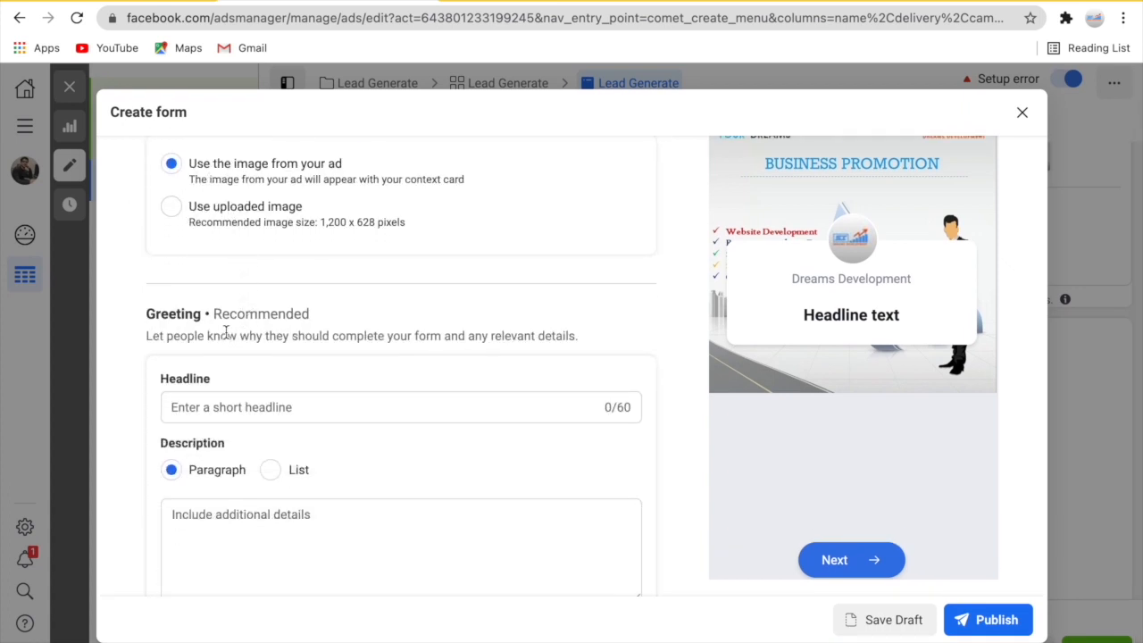
scroll(265, 390, "up", 2)
scroll(265, 391, "down", 4)
scroll(265, 391, "down", 1)
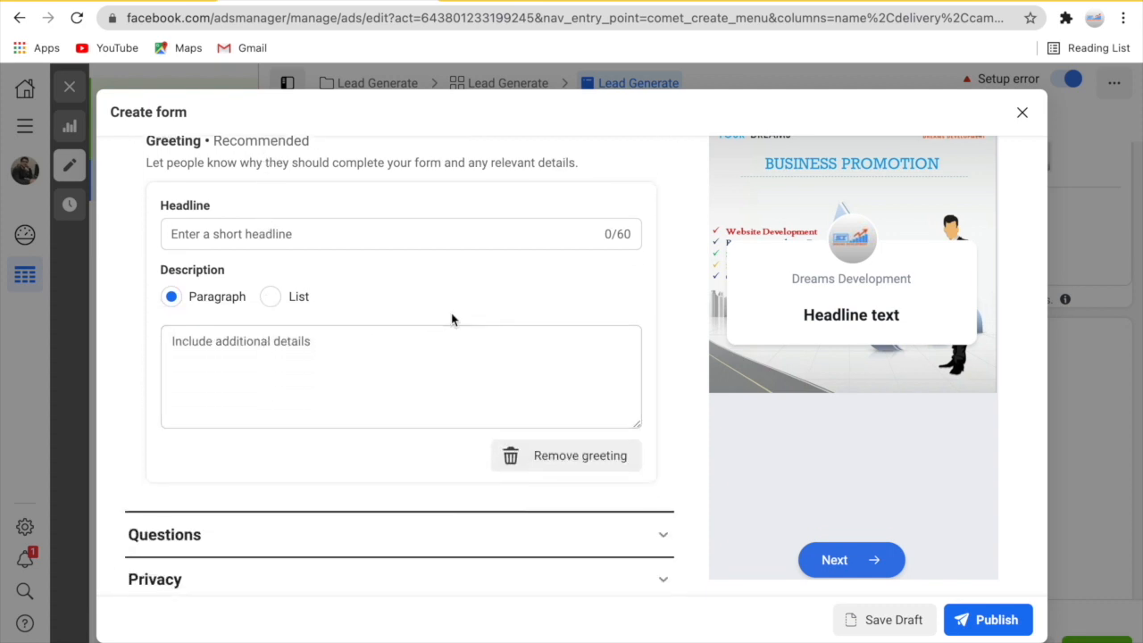
scroll(291, 319, "down", 1)
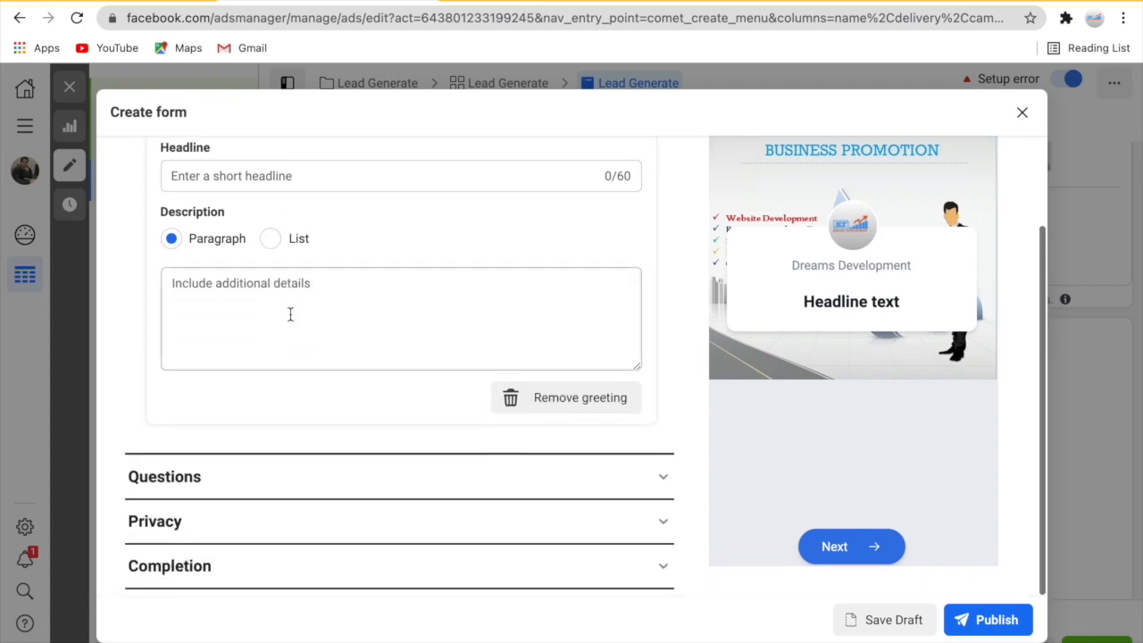
scroll(290, 315, "up", 1)
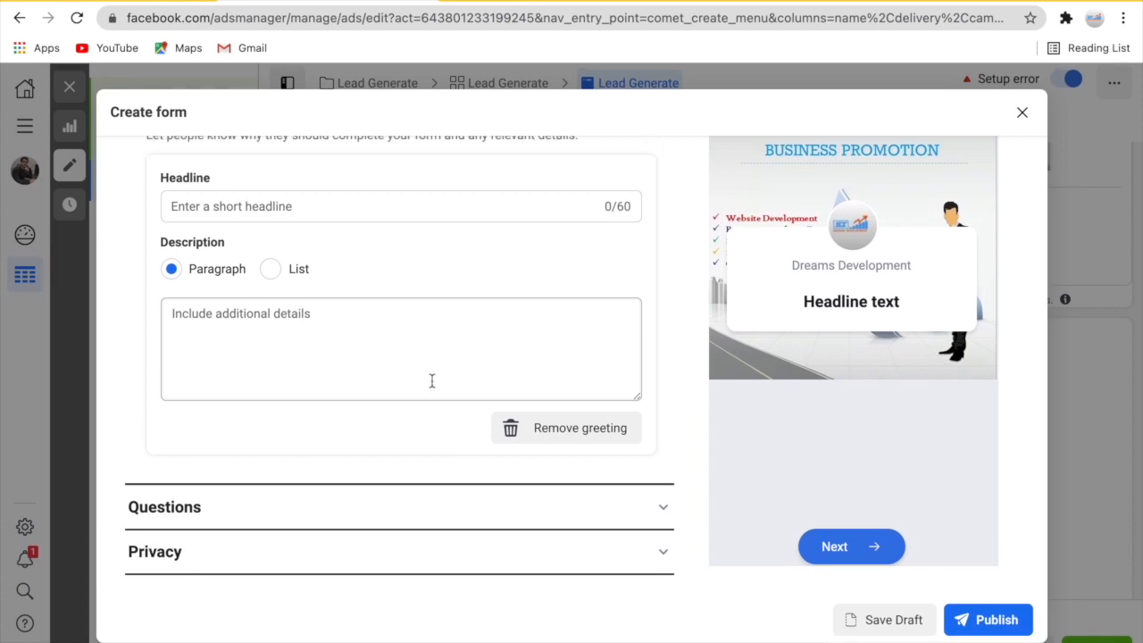
left_click(539, 428)
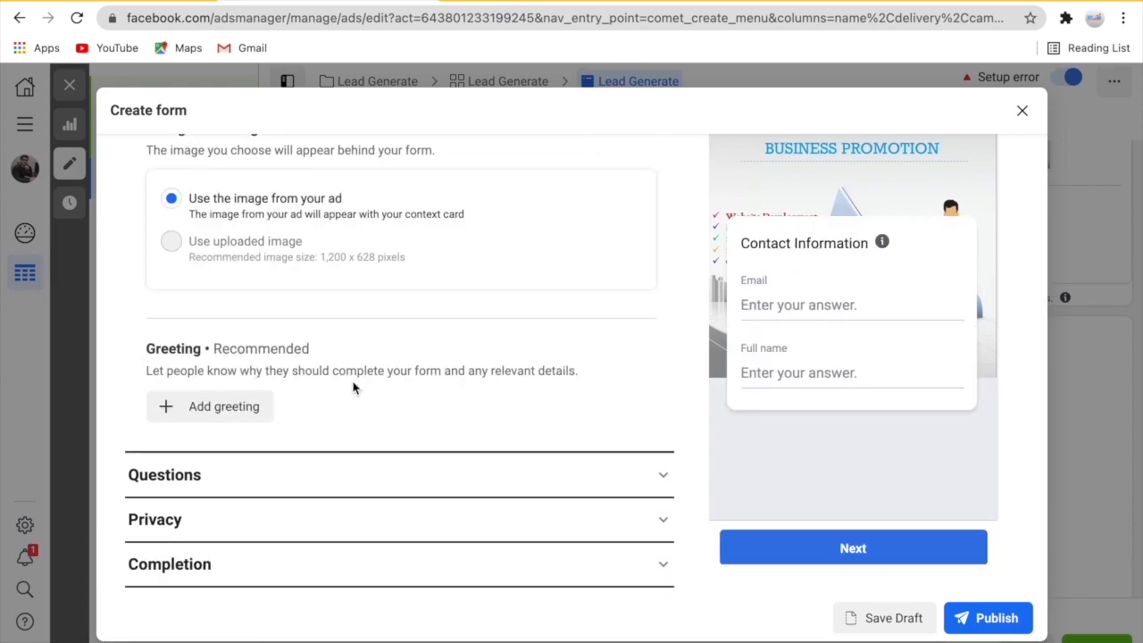
- Look through the Form type and Intro sections again, and open the Questions section at its prefill questions
scroll(354, 387, "up", 1)
scroll(353, 388, "down", 1)
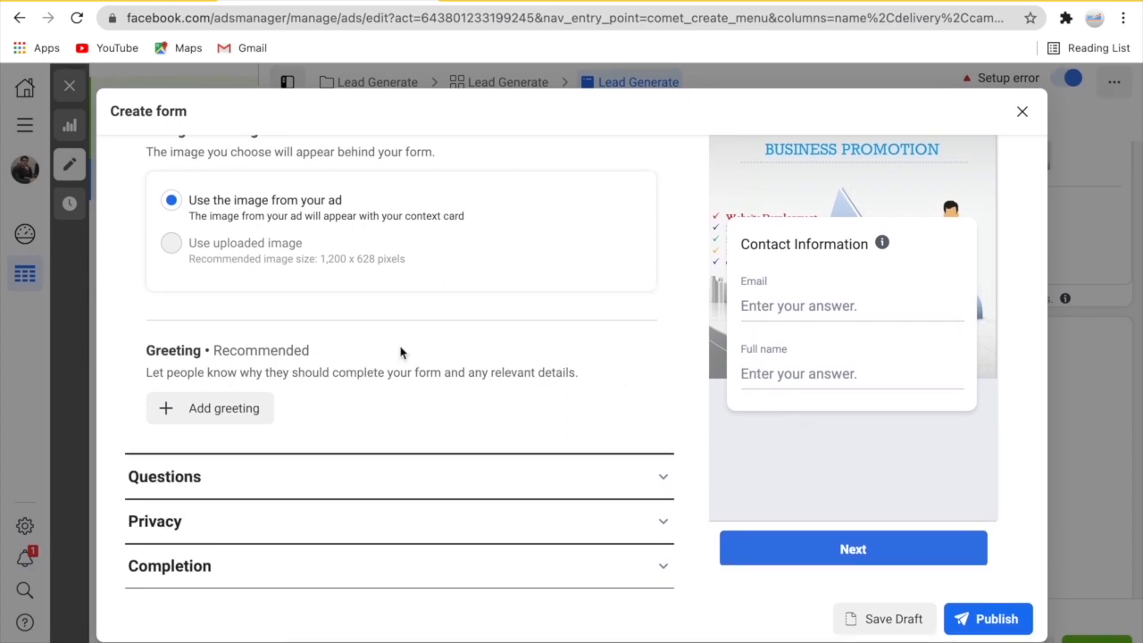
scroll(401, 352, "up", 3)
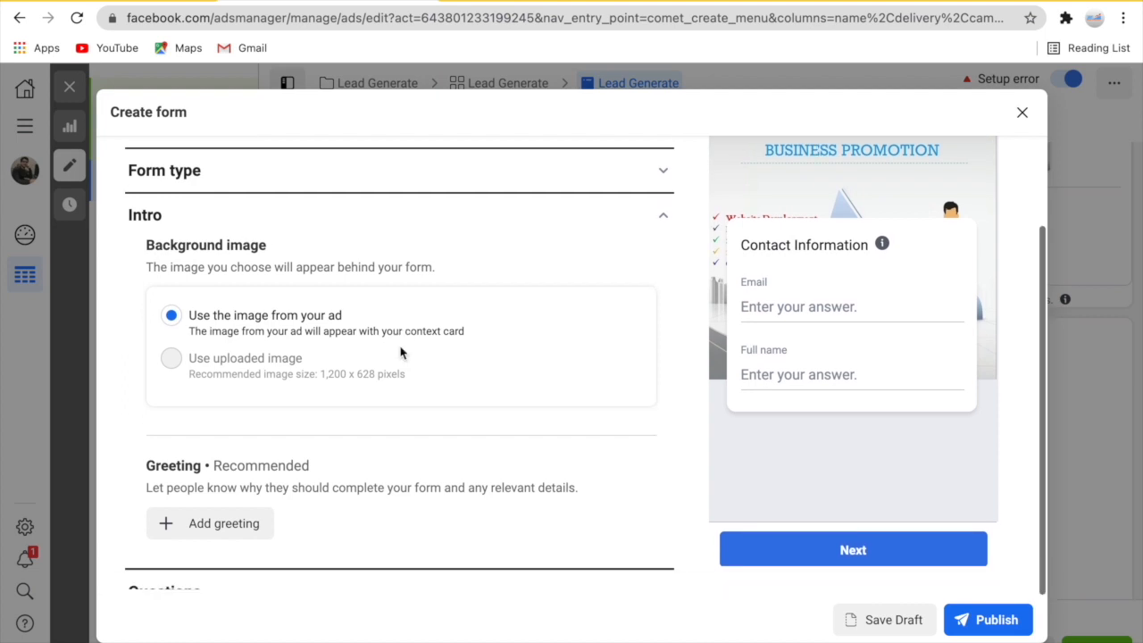
scroll(401, 351, "down", 3)
left_click(360, 476)
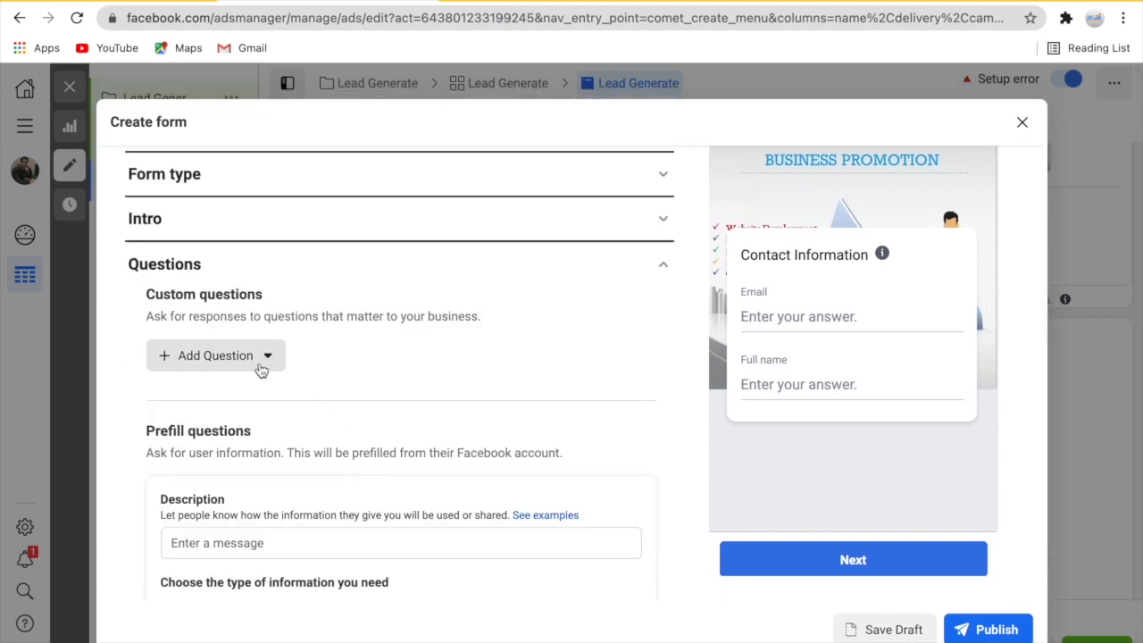
left_click(428, 259)
scroll(239, 245, "up", 1)
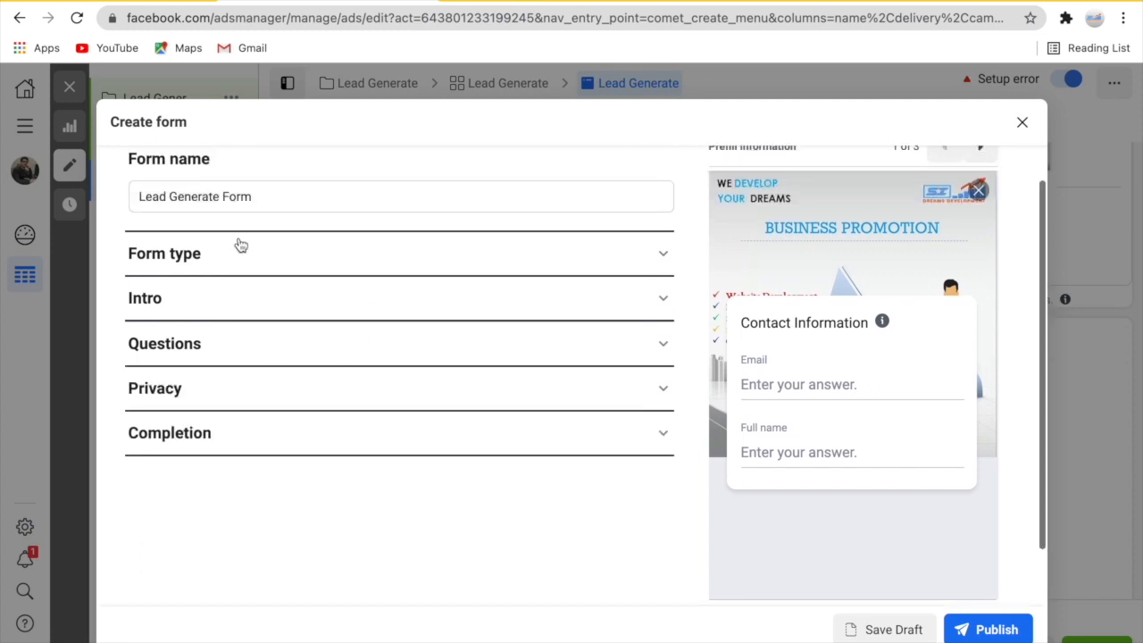
left_click(236, 256)
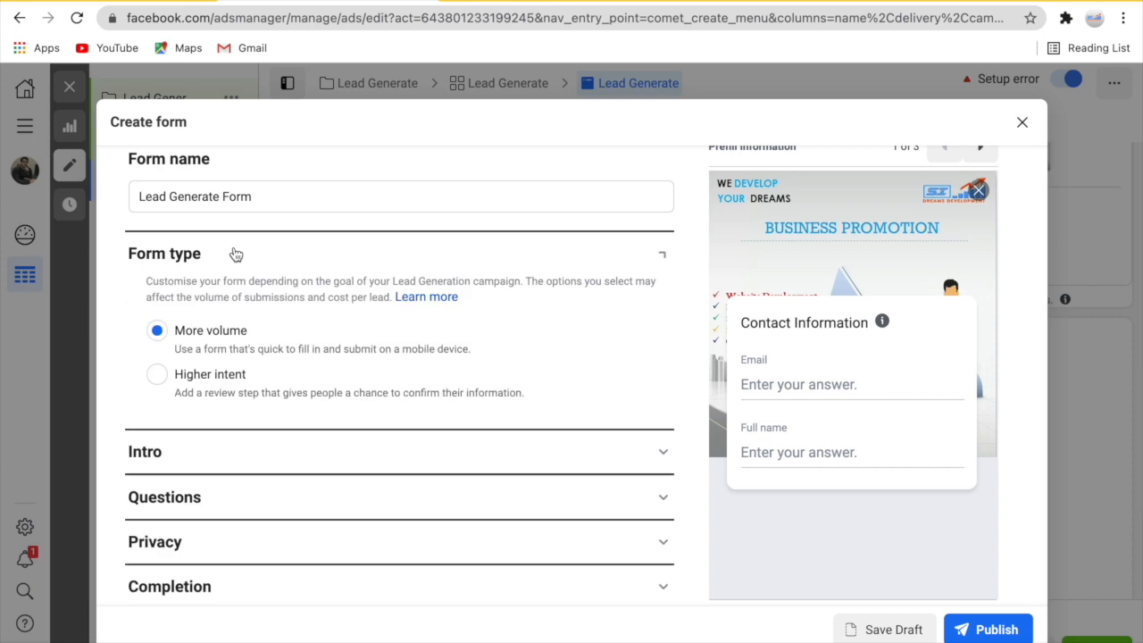
scroll(228, 425, "down", 1)
left_click(223, 420)
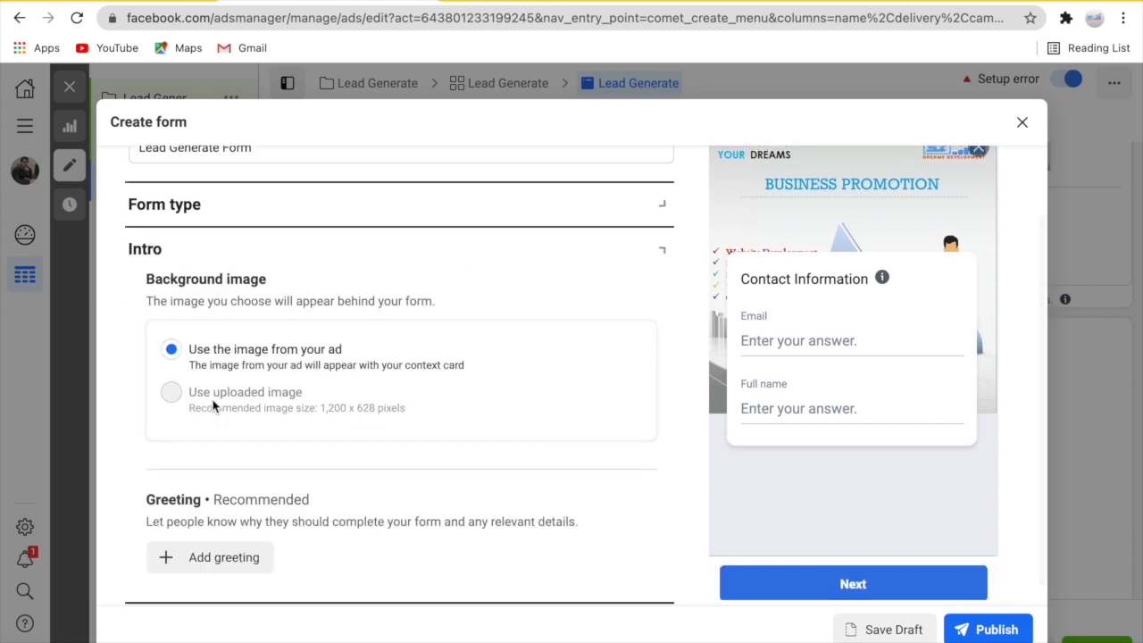
scroll(215, 403, "down", 3)
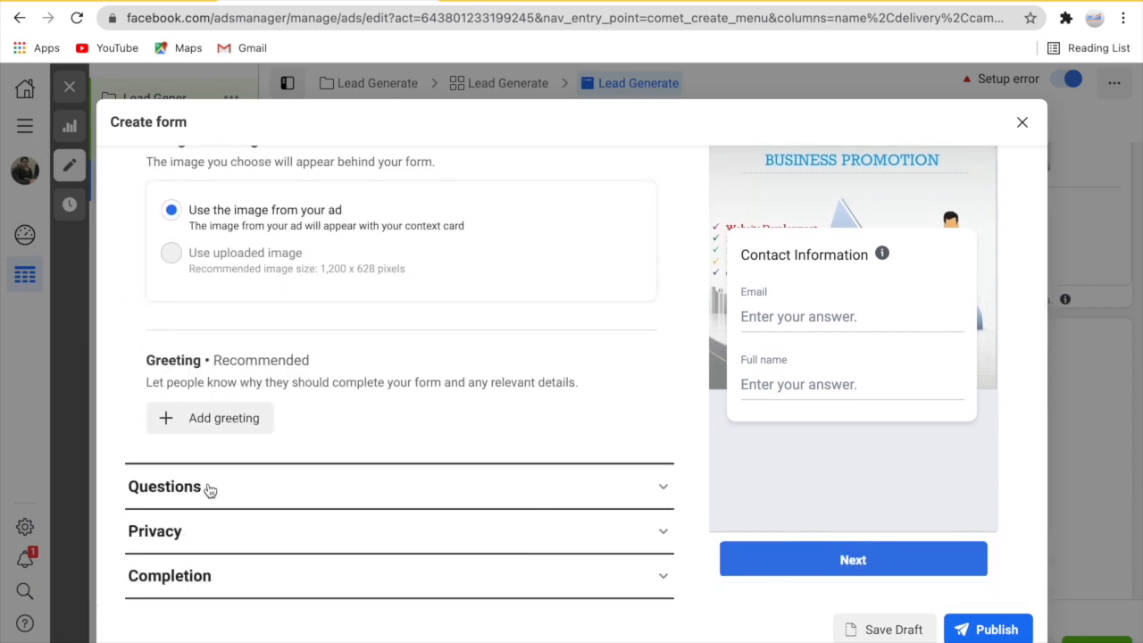
scroll(207, 490, "down", 1)
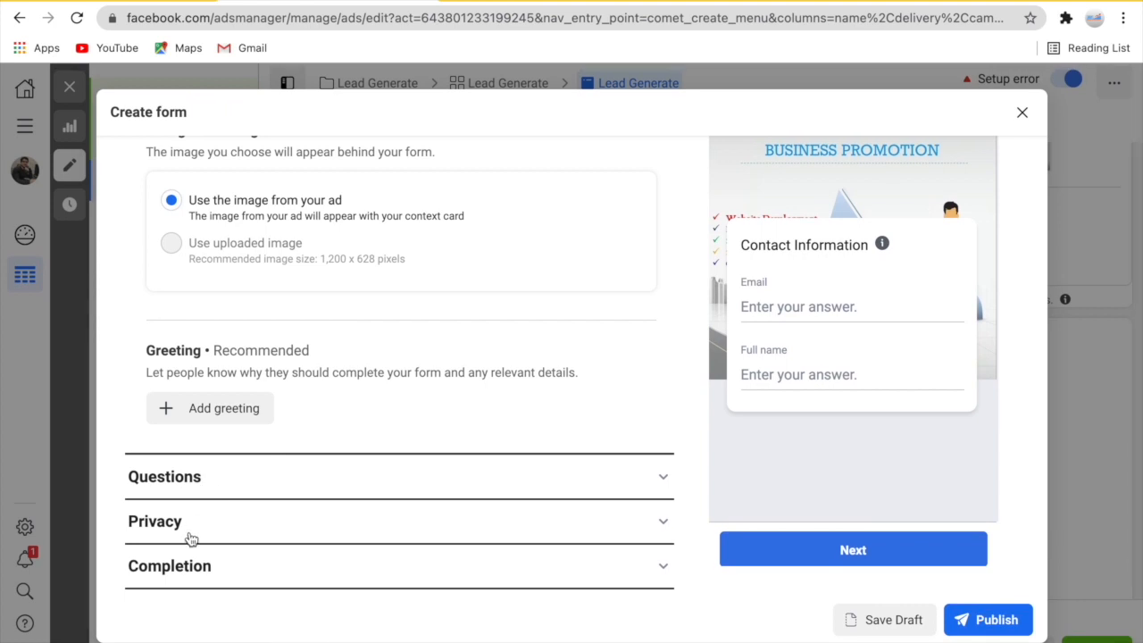
left_click(223, 491)
scroll(221, 425, "down", 2)
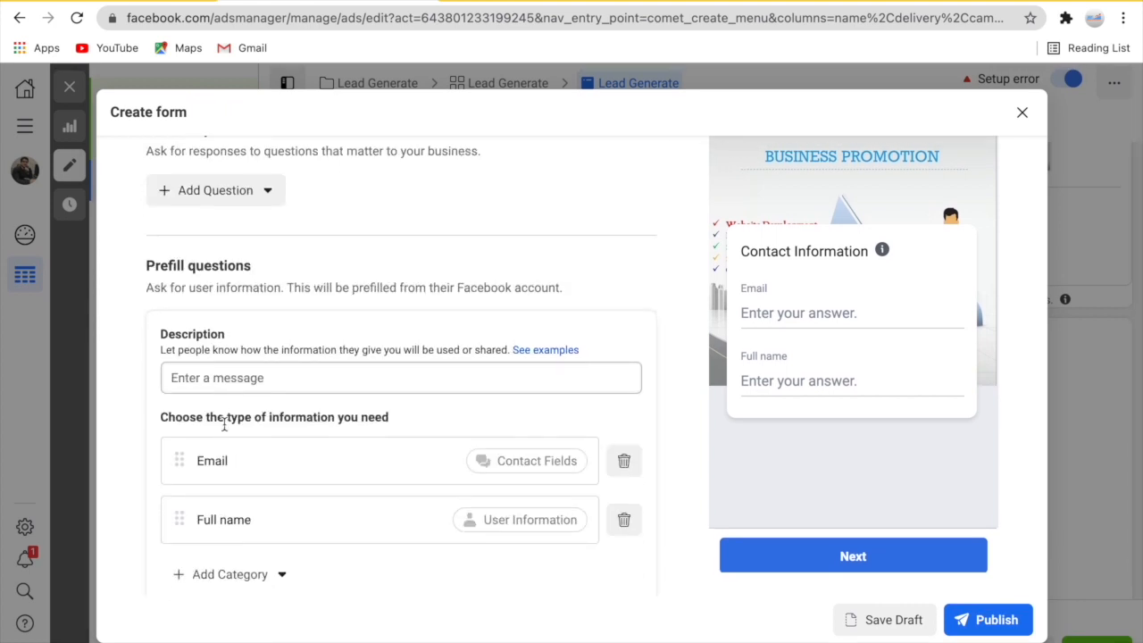
scroll(225, 434, "down", 3)
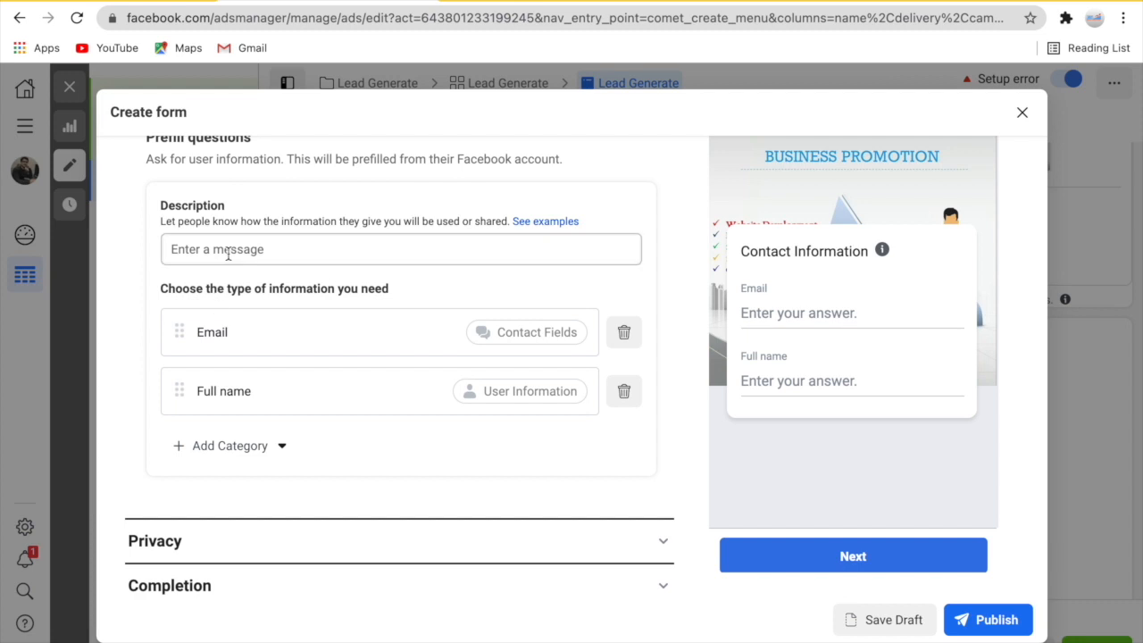
- Try "Are You Business Owner?" as the prefill questions' description, and clear the text again
left_click(229, 254)
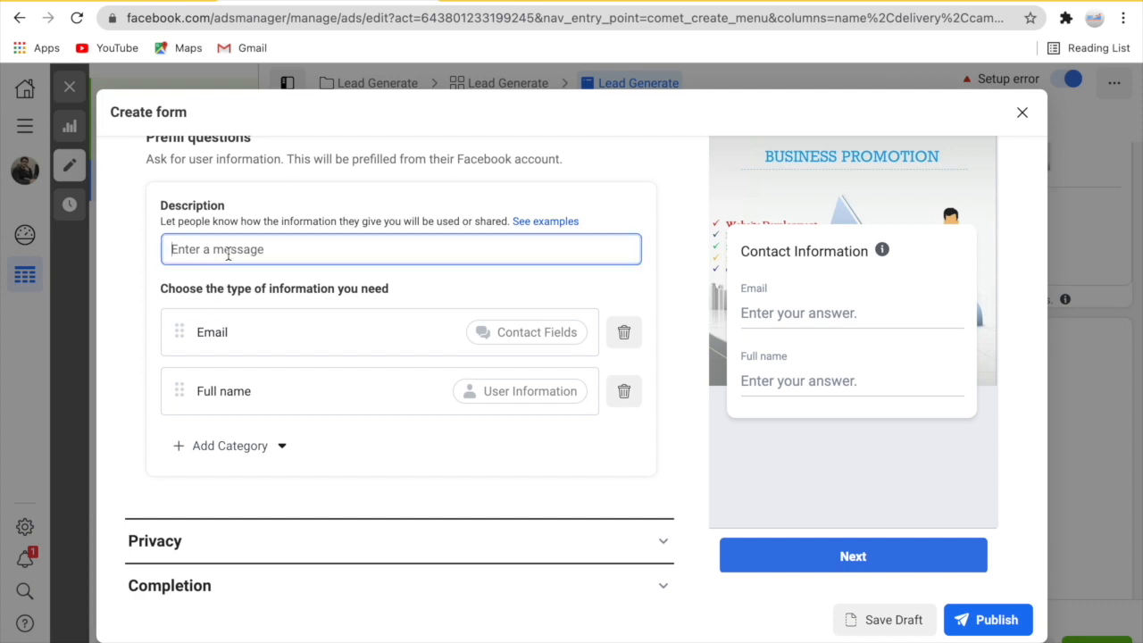
type("MAke")
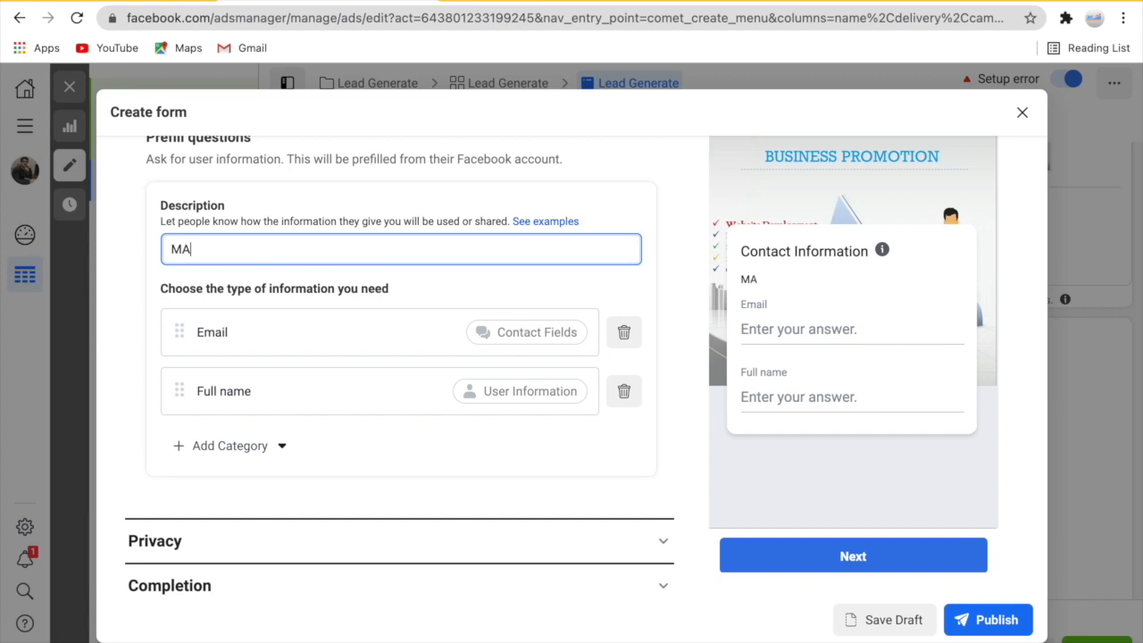
key("BackSpace")
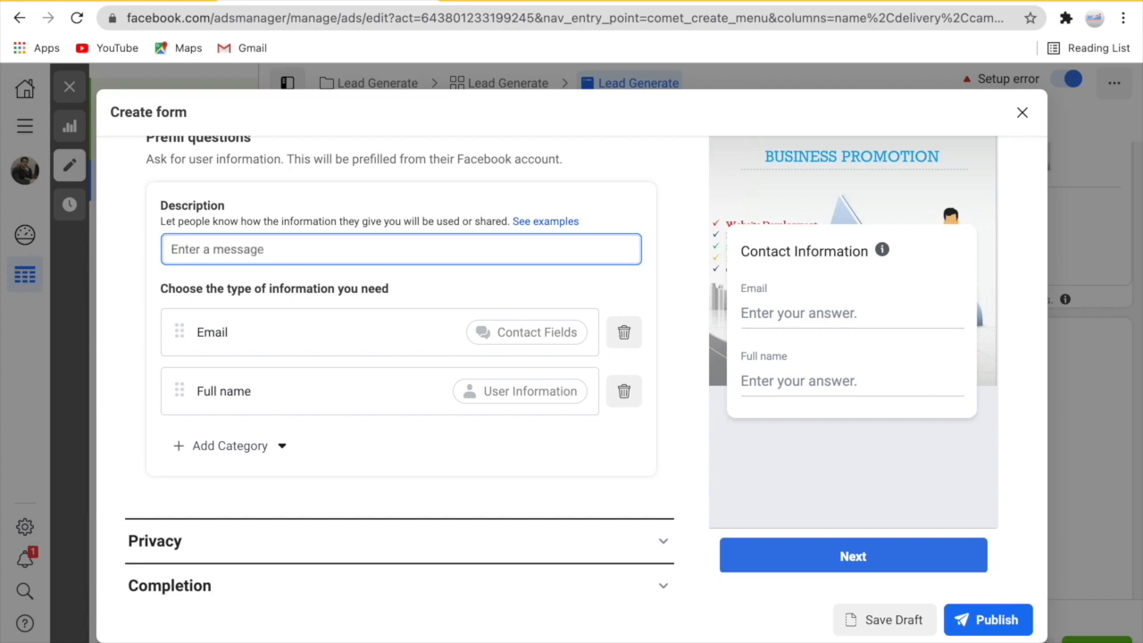
type("A")
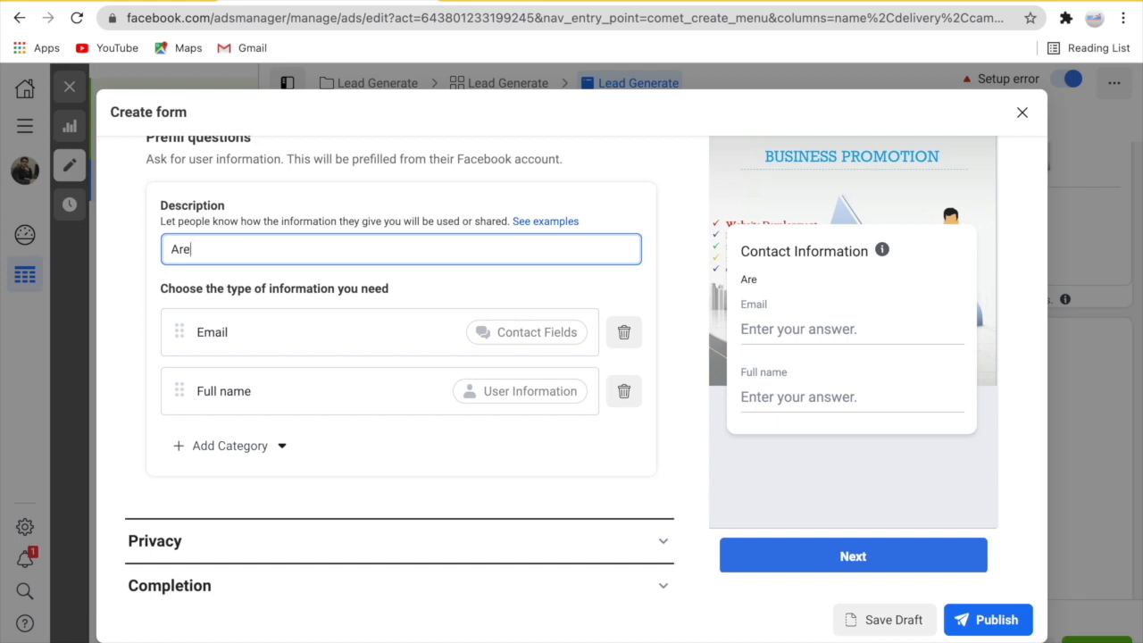
type("re You Business Owner?")
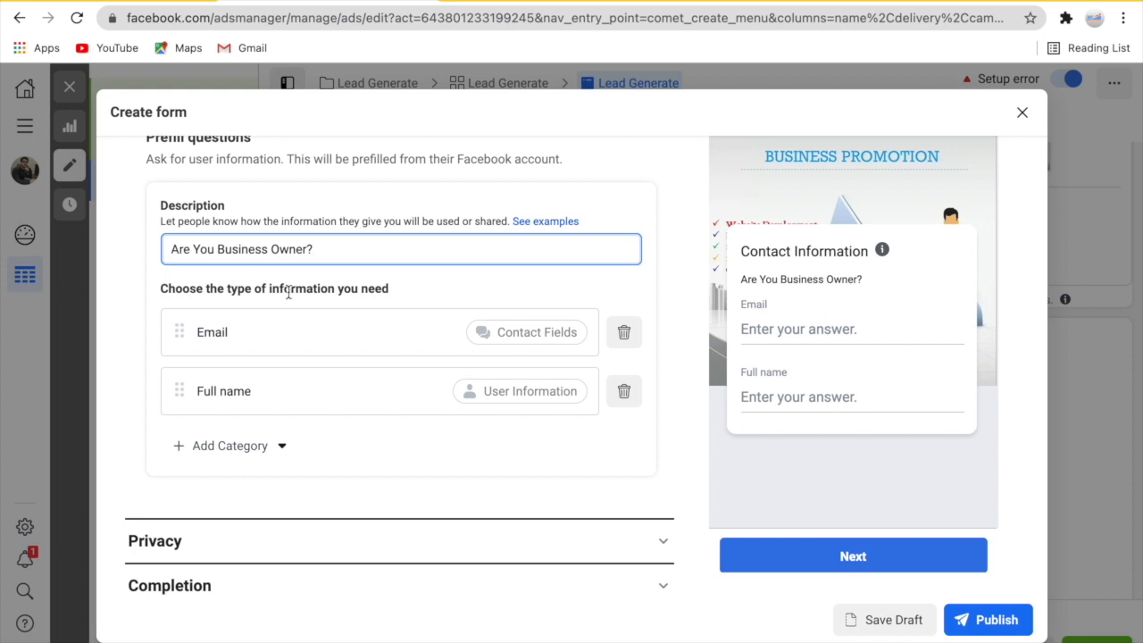
scroll(297, 335, "down", 1)
scroll(298, 336, "up", 1)
scroll(297, 336, "down", 1)
scroll(297, 336, "up", 1)
left_click_drag(304, 273, 183, 271)
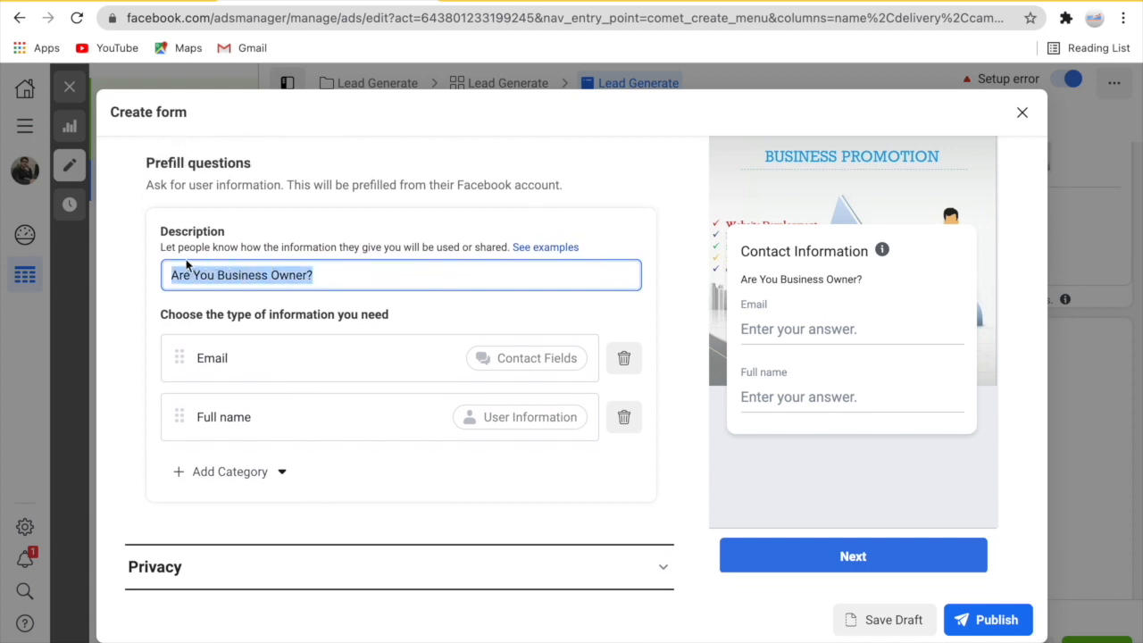
key("BackSpace")
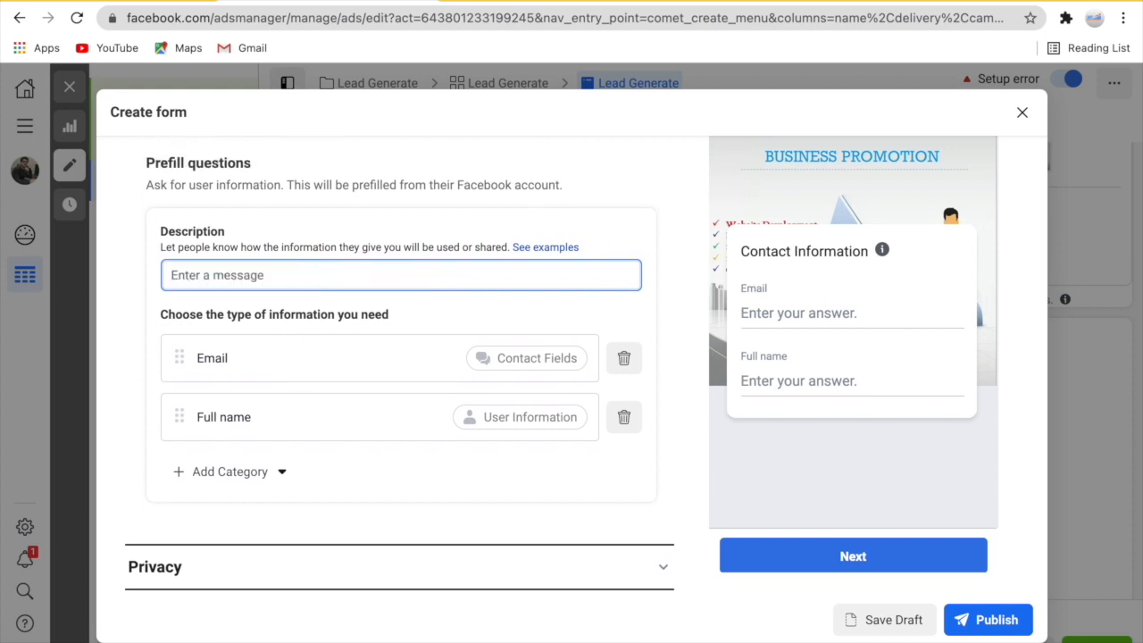
- Add Phone number from the contact fields to the information requested in the prefill questions
left_click(200, 473)
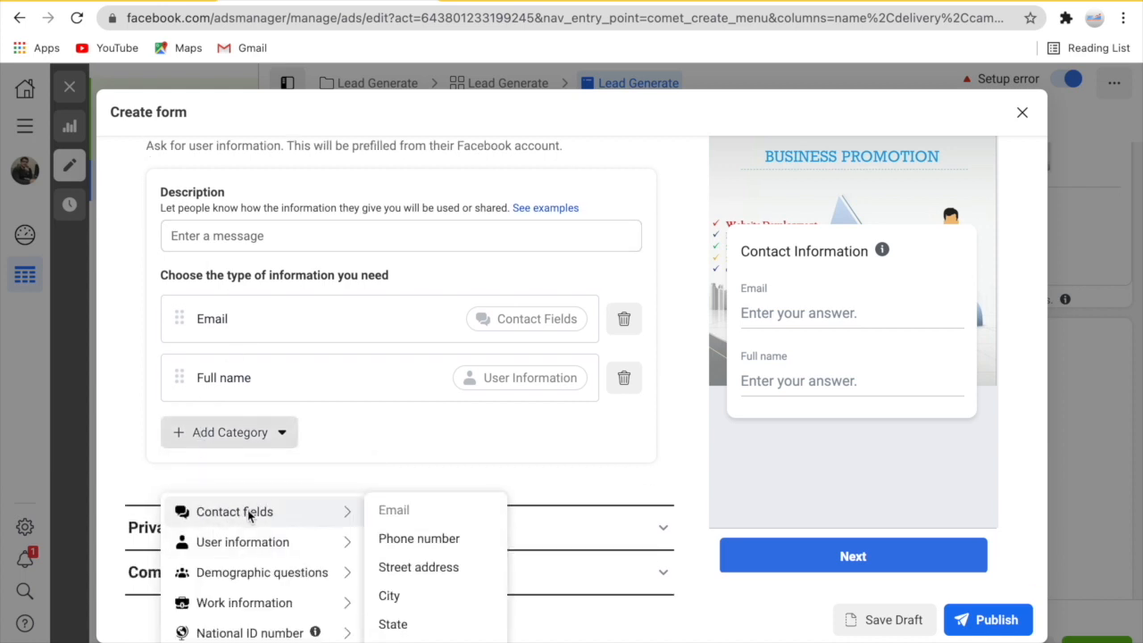
mouse_move(334, 543)
mouse_move(297, 510)
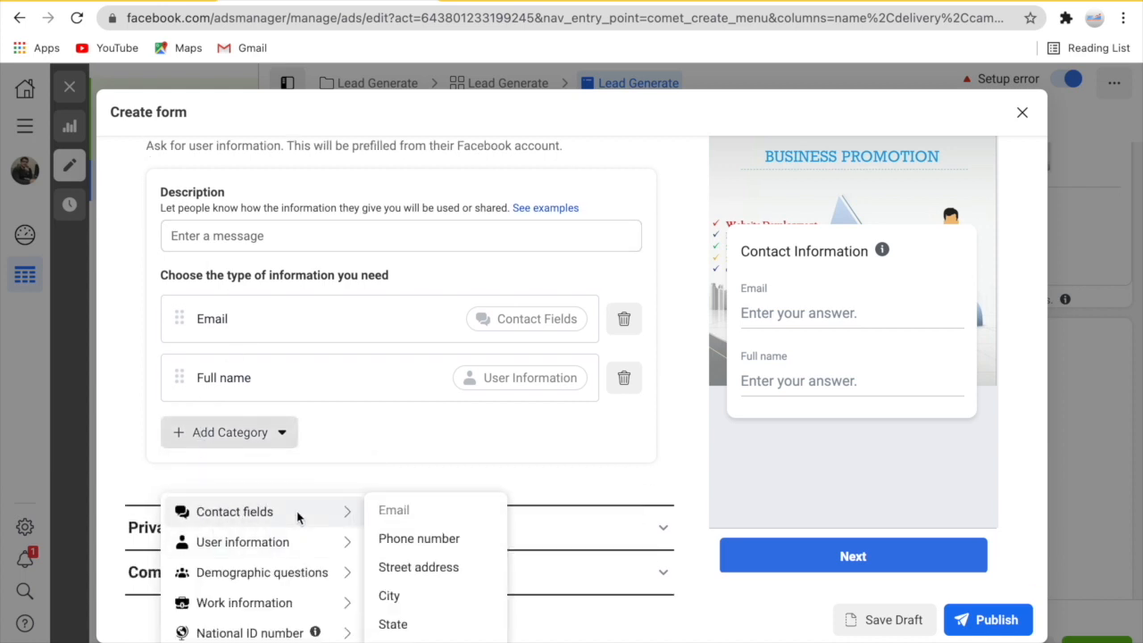
left_click(413, 547)
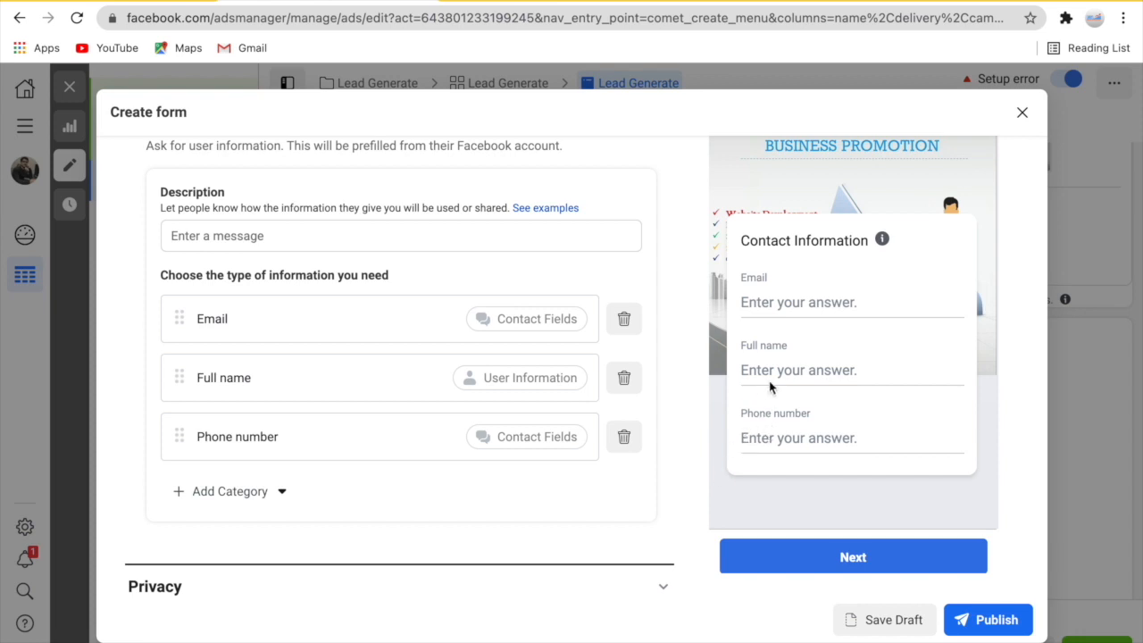
- Add City from the contact fields to the information requested in the prefill questions
left_click(270, 492)
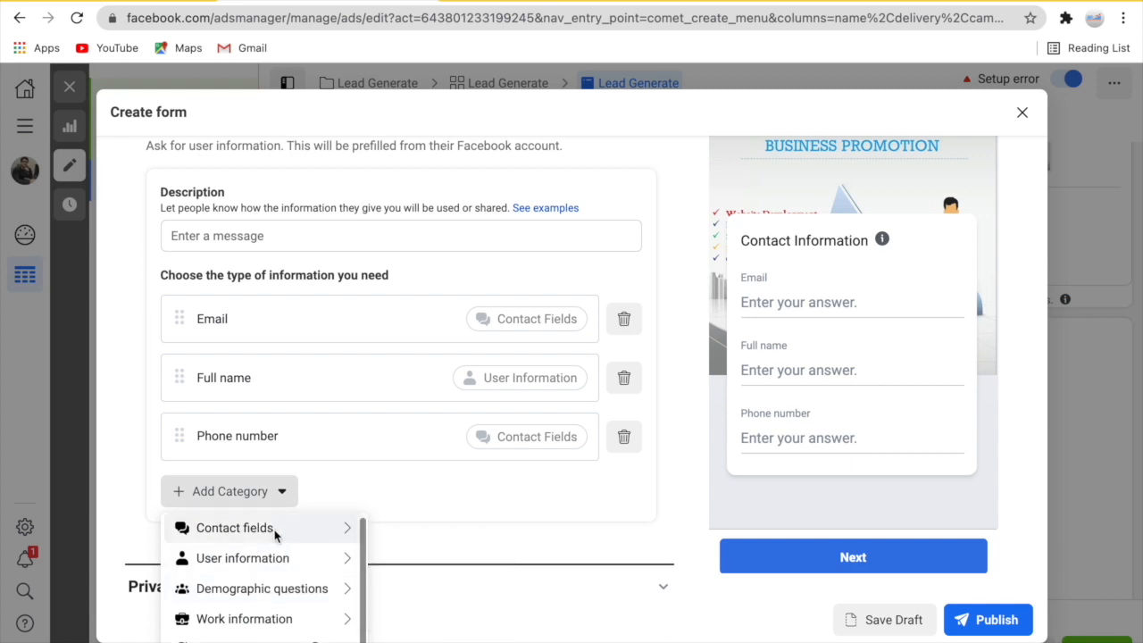
mouse_move(301, 561)
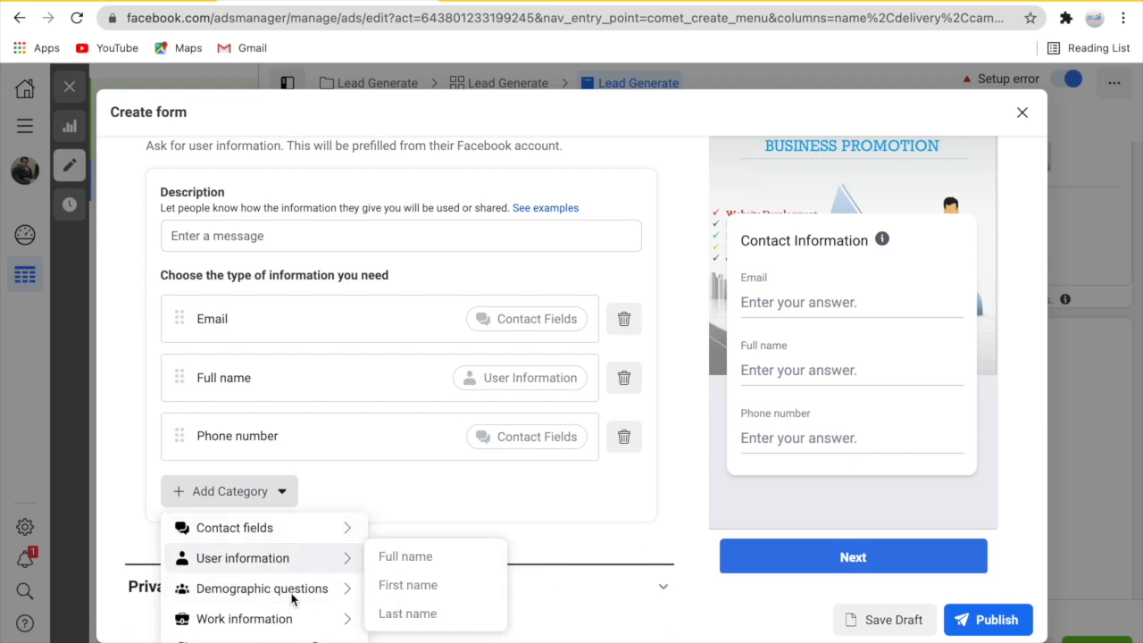
mouse_move(263, 531)
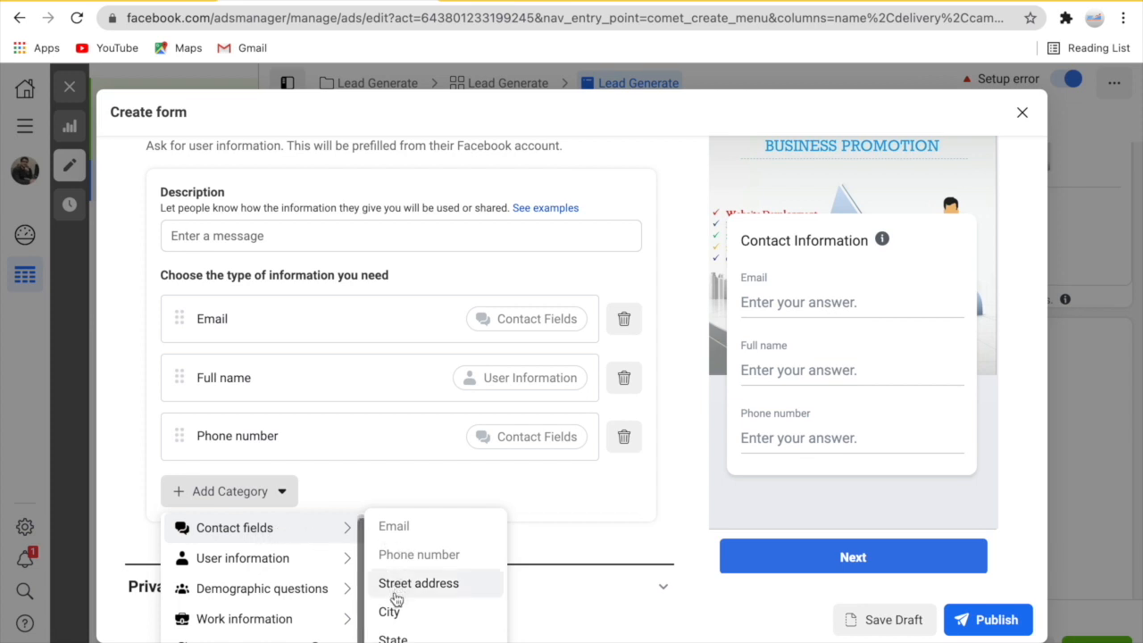
scroll(390, 613, "down", 1)
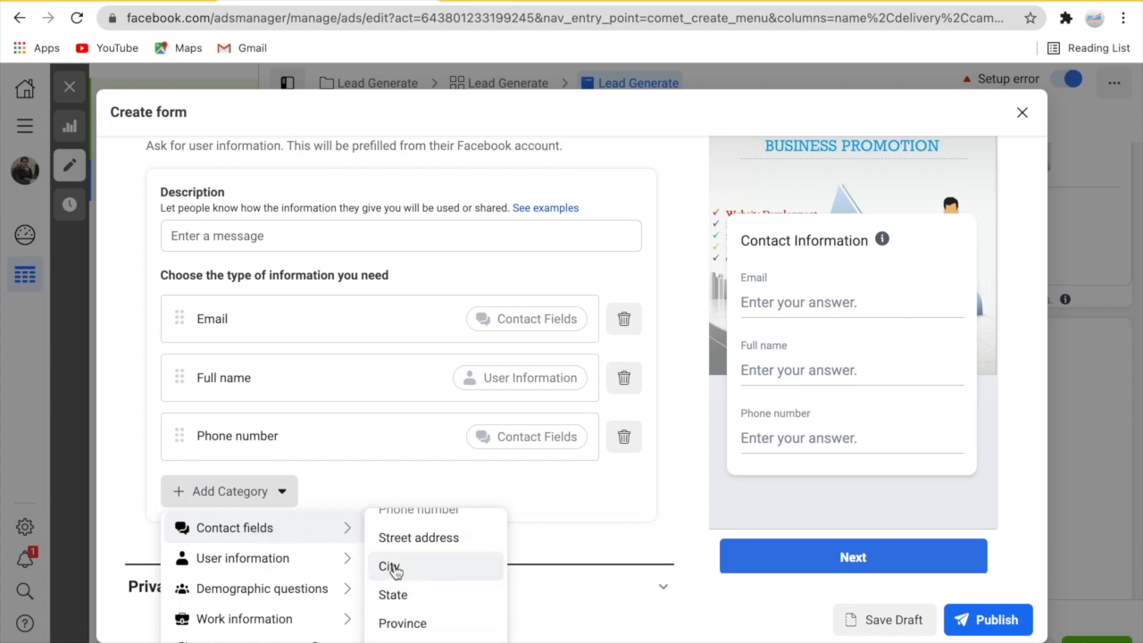
left_click(402, 576)
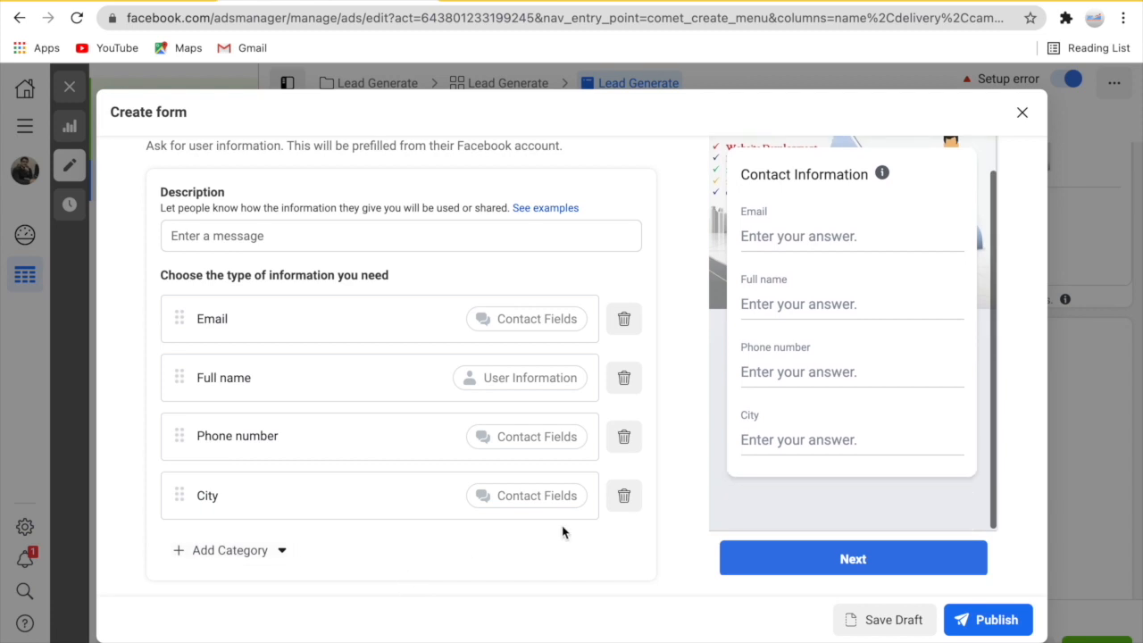
- Fill in the form's privacy policy with the link mywebsite.com/privacy and the link text "mywebsite.com"
scroll(451, 426, "up", 1)
scroll(451, 426, "down", 3)
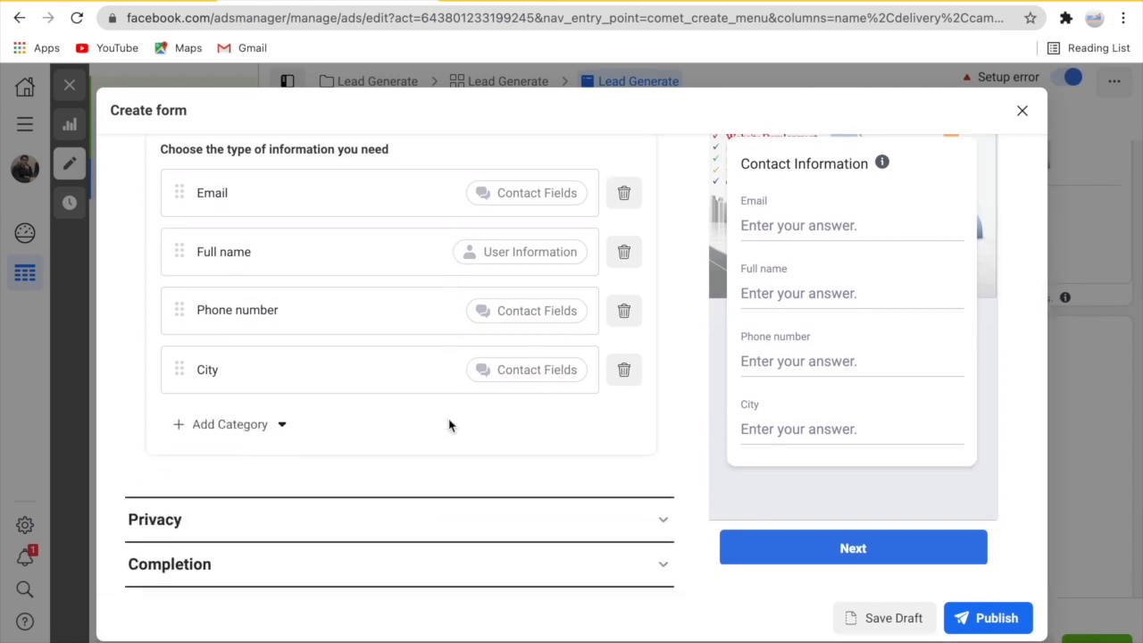
left_click(348, 521)
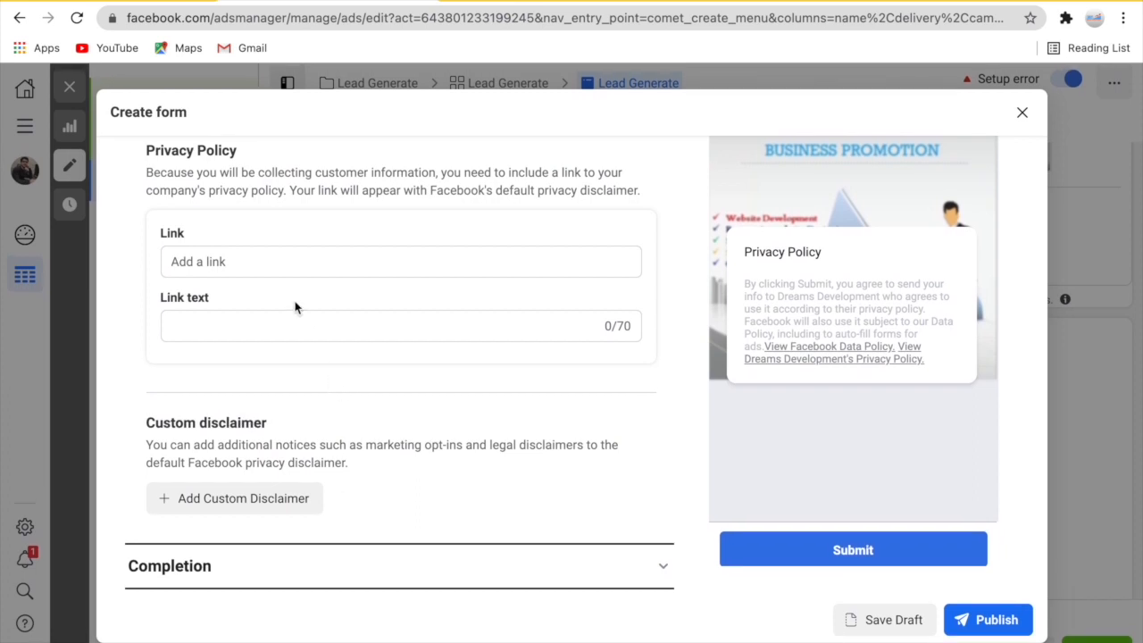
left_click(265, 261)
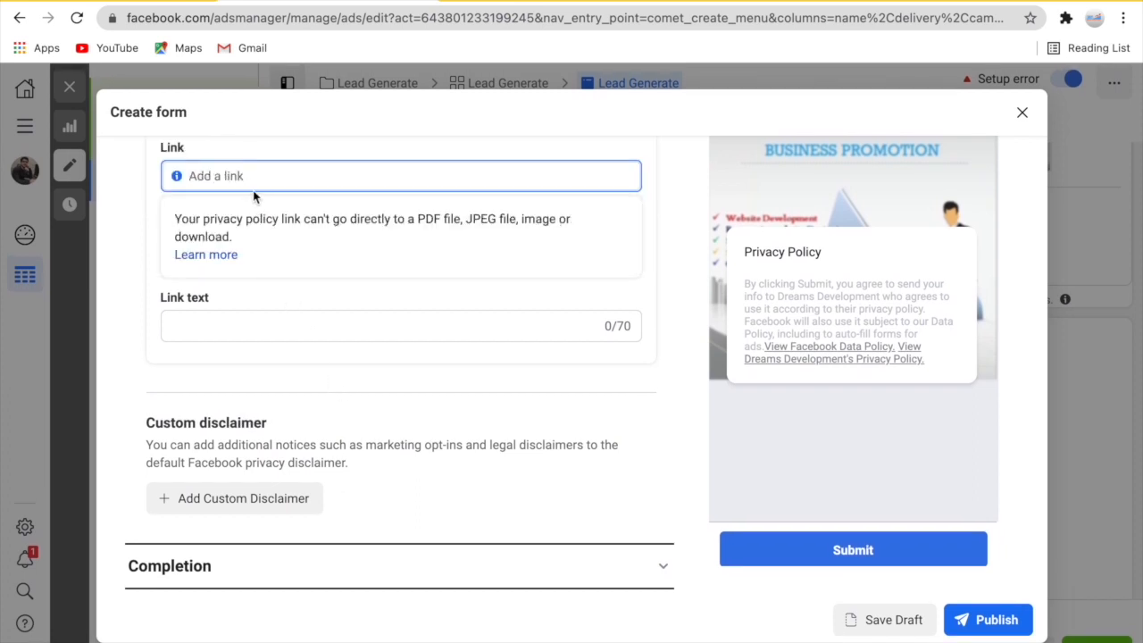
type("mywebsite.co")
left_click(280, 325)
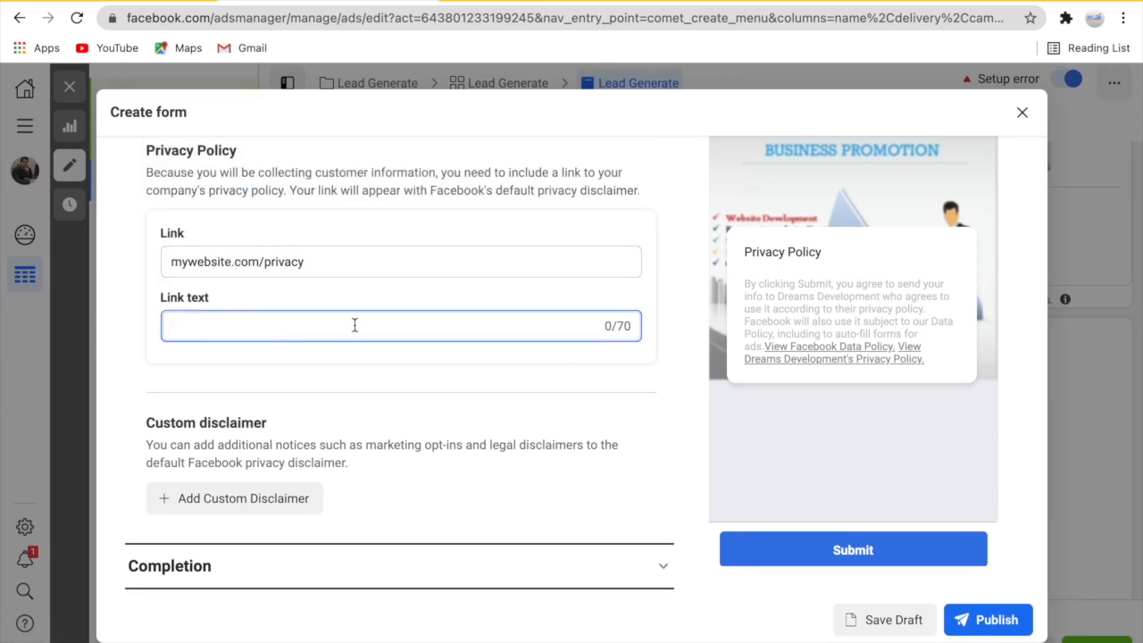
type("mywebsite.c")
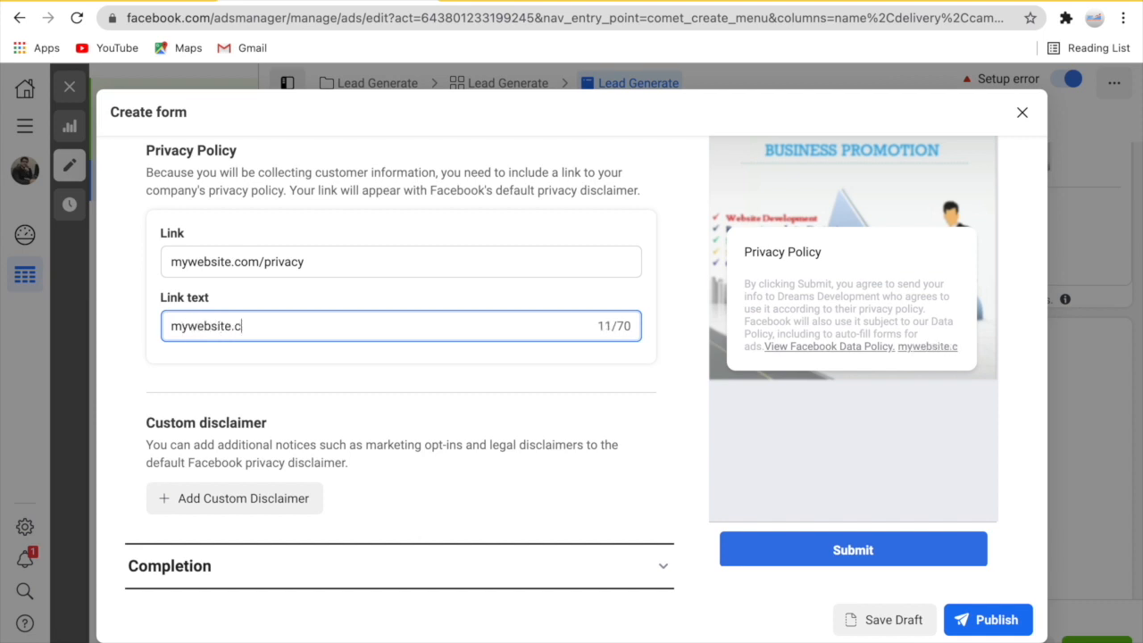
type("om")
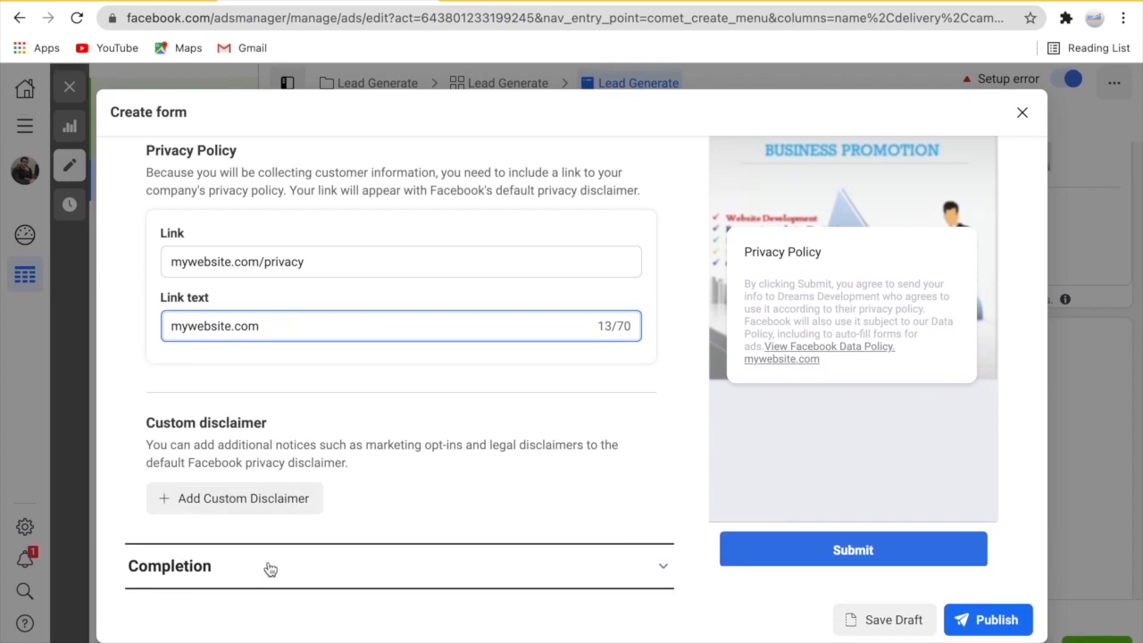
- Open the form's Completion section and review the message for leads in the form preview
left_click(268, 563)
scroll(267, 568, "down", 2)
scroll(261, 372, "down", 1)
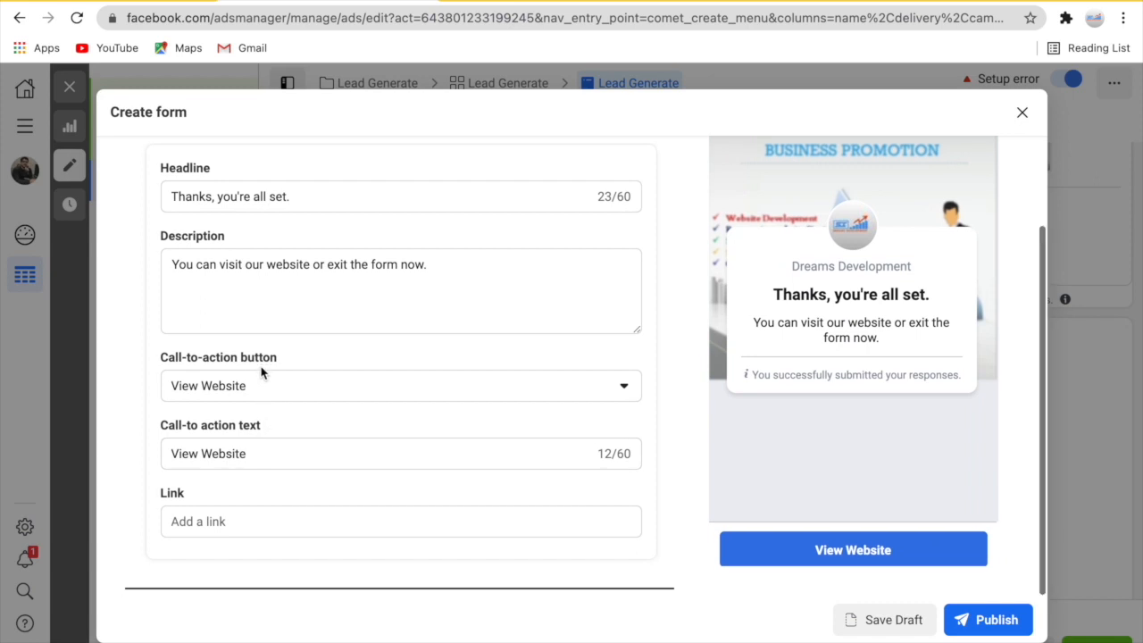
left_click_drag(776, 295, 929, 344)
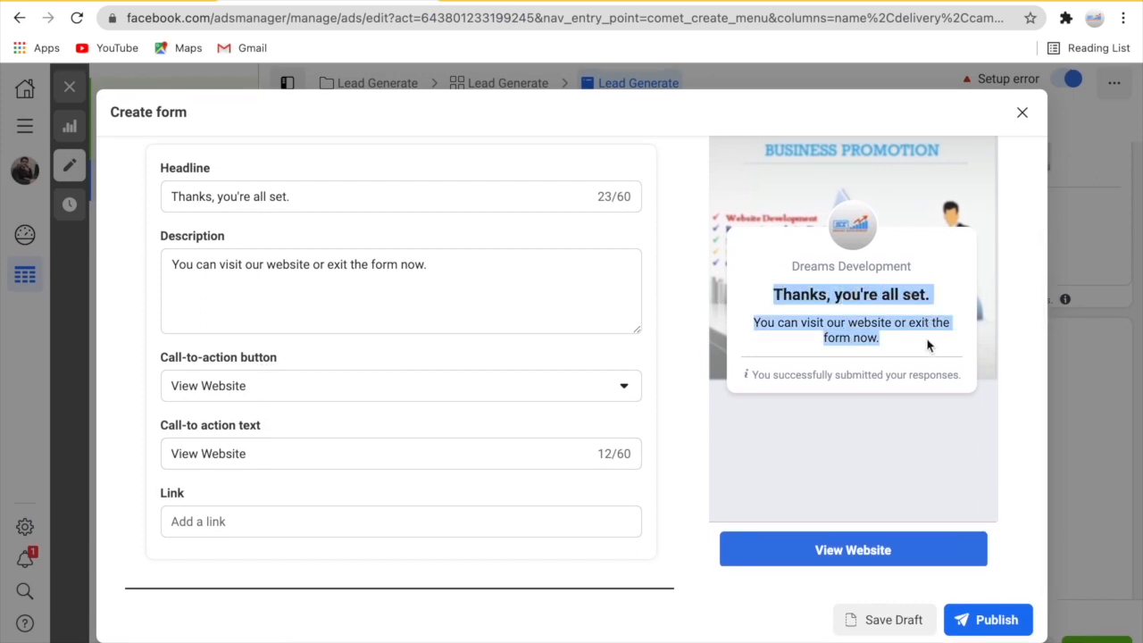
- Try "Create Thanks Message" as the headline of the completion message
left_click(321, 199)
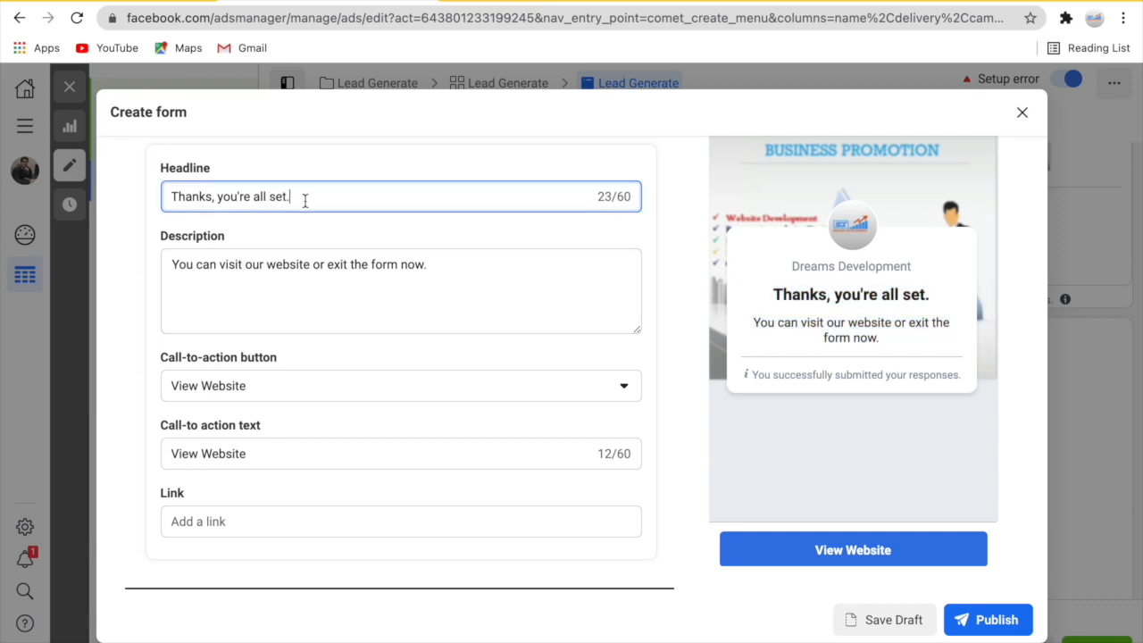
left_click_drag(293, 198, 221, 203)
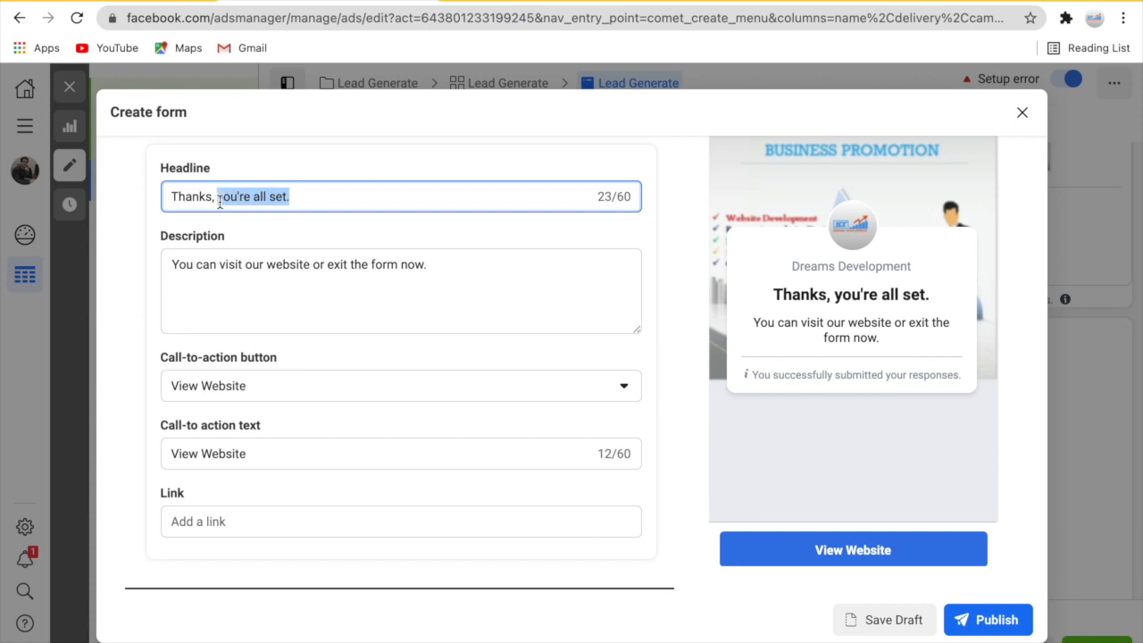
key("BackSpace")
key("BackSpace")
key("BackSpace")
key("BackSpace")
key("BackSpace")
key("BackSpace")
key("BackSpace")
key("BackSpace")
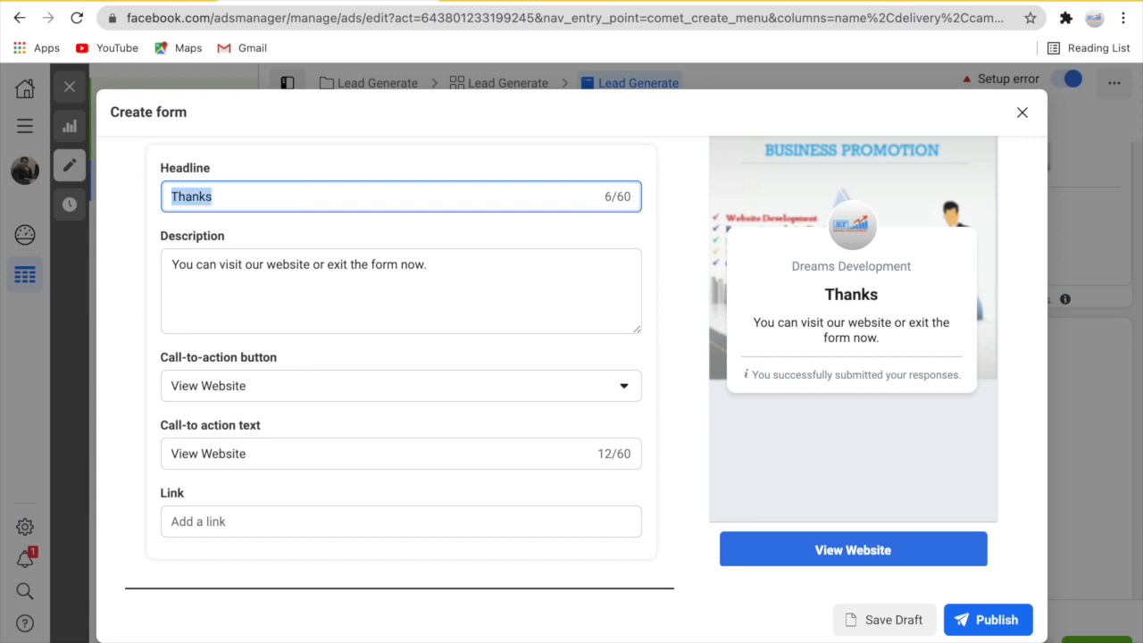
type("Create ")
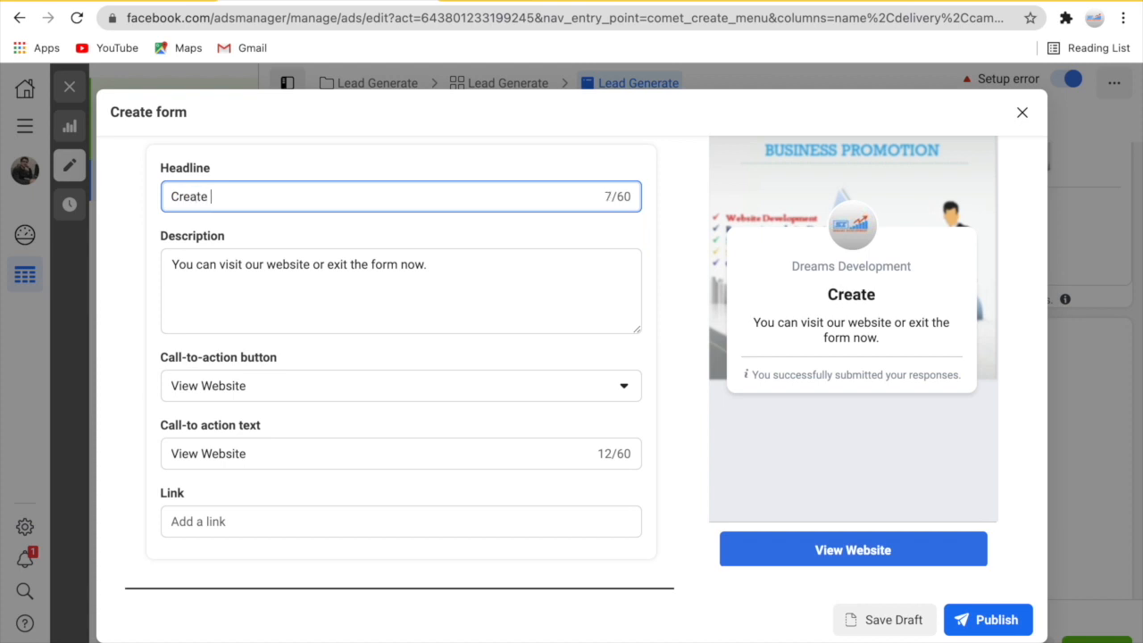
type("Thanks Message")
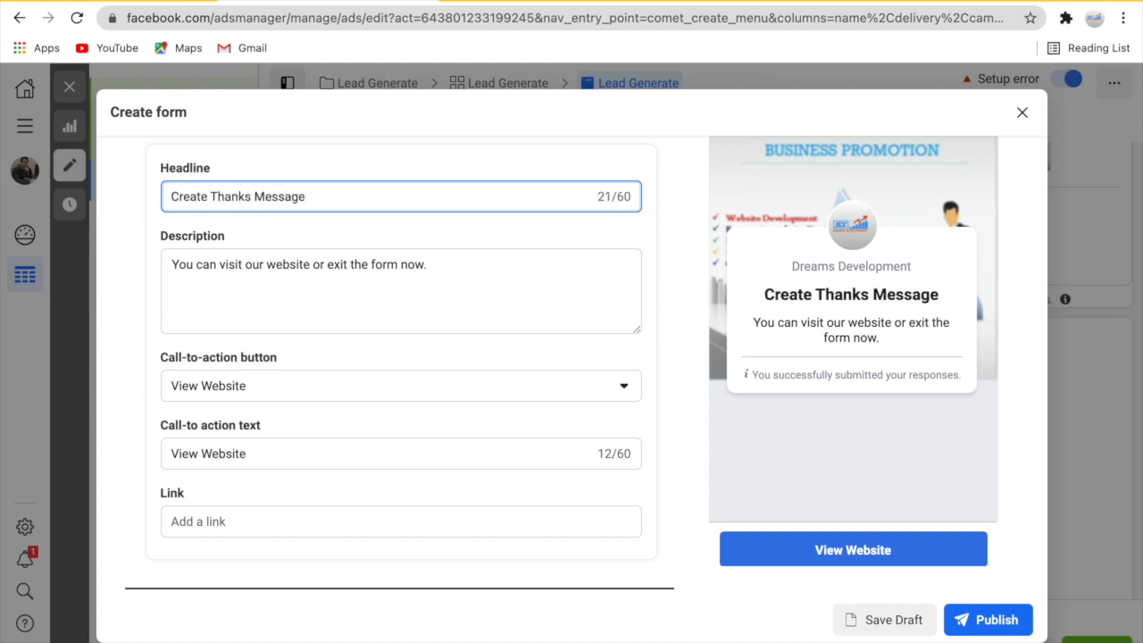
- Replace the completion message's headline with "Thank You"
left_click_drag(767, 295, 940, 313)
left_click(378, 197)
key("ctrl+a")
type("Thank Yo")
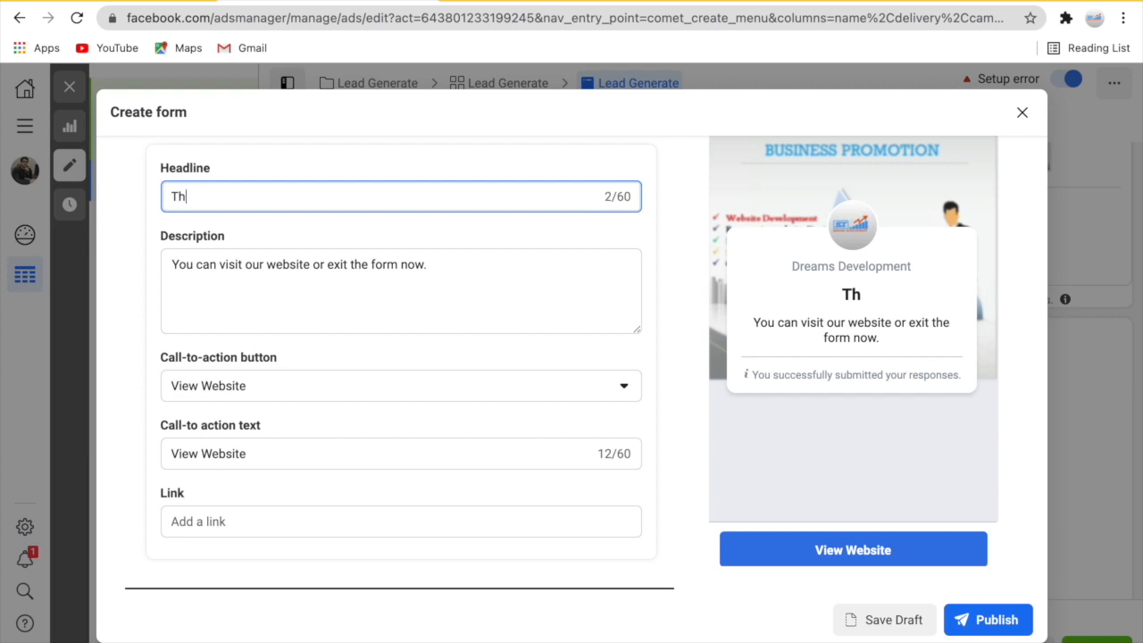
key("BackSpace")
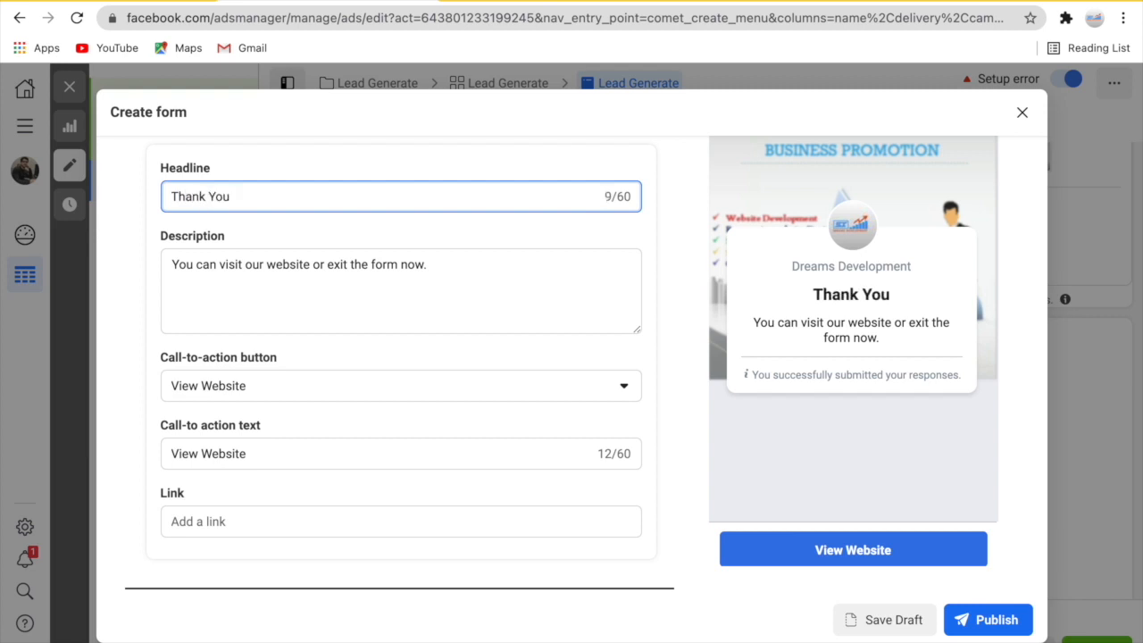
- Clear the completion message's description and undo the deletion
left_click_drag(439, 273, 194, 253)
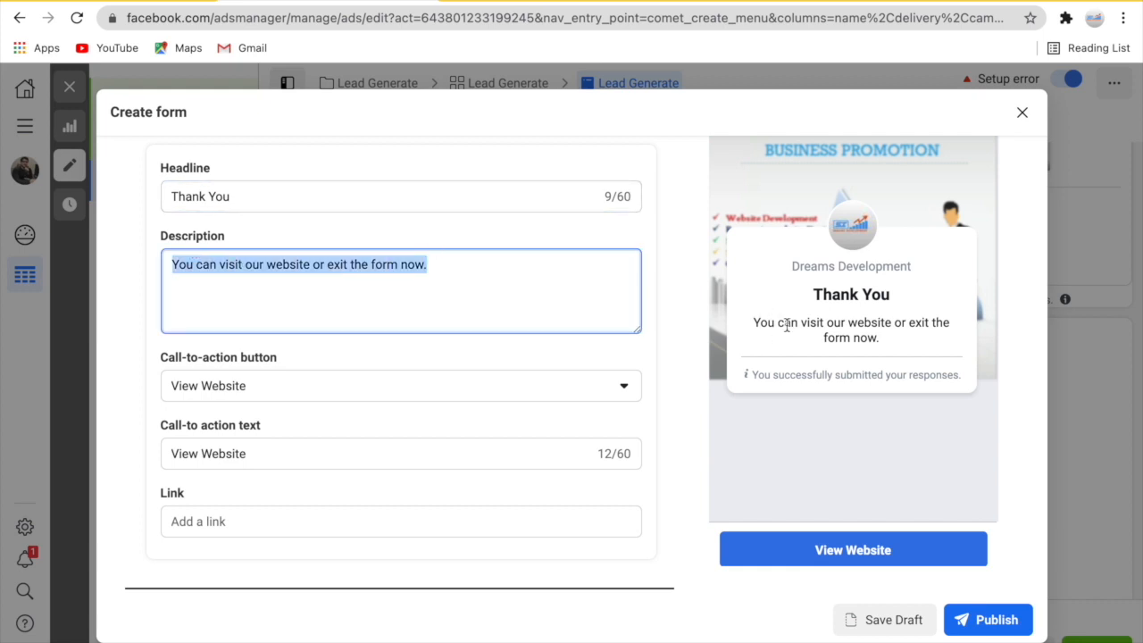
key("BackSpace")
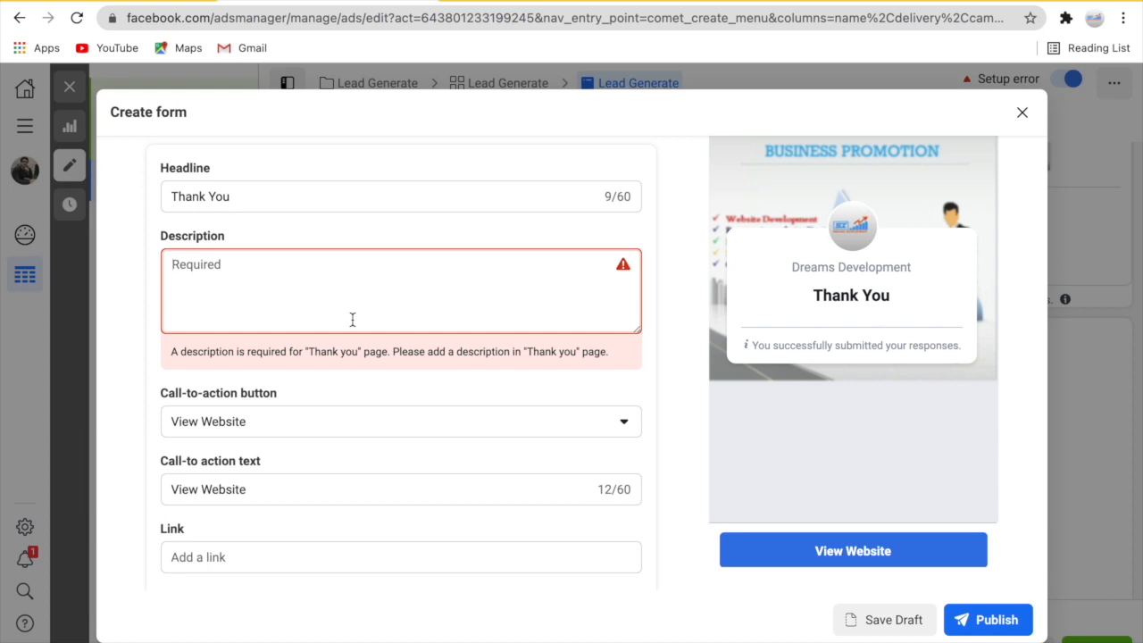
key("ctrl+z")
left_click(423, 327)
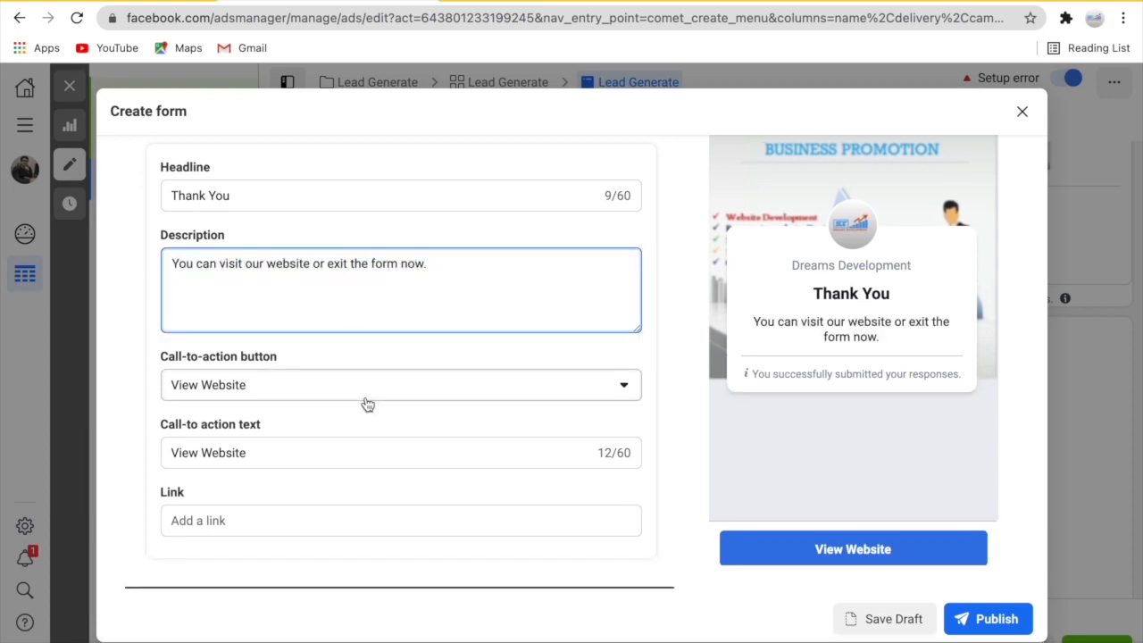
- Review the completion message's call-to-action button options and its call-to-action text
left_click(313, 396)
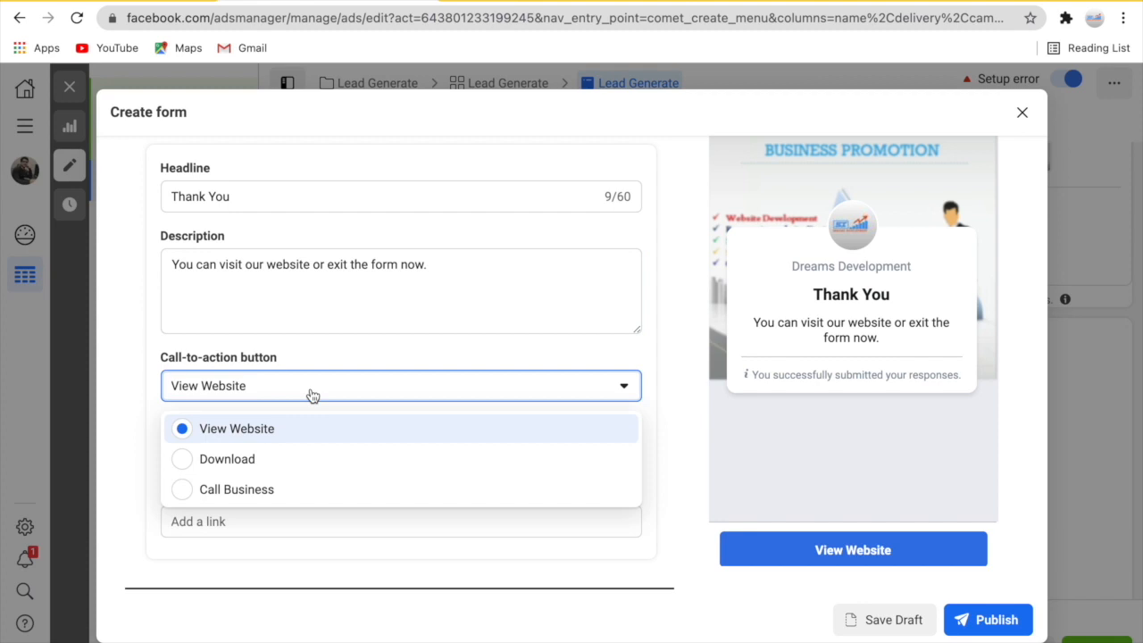
left_click(313, 396)
left_click(313, 396)
left_click(313, 396)
left_click(260, 452)
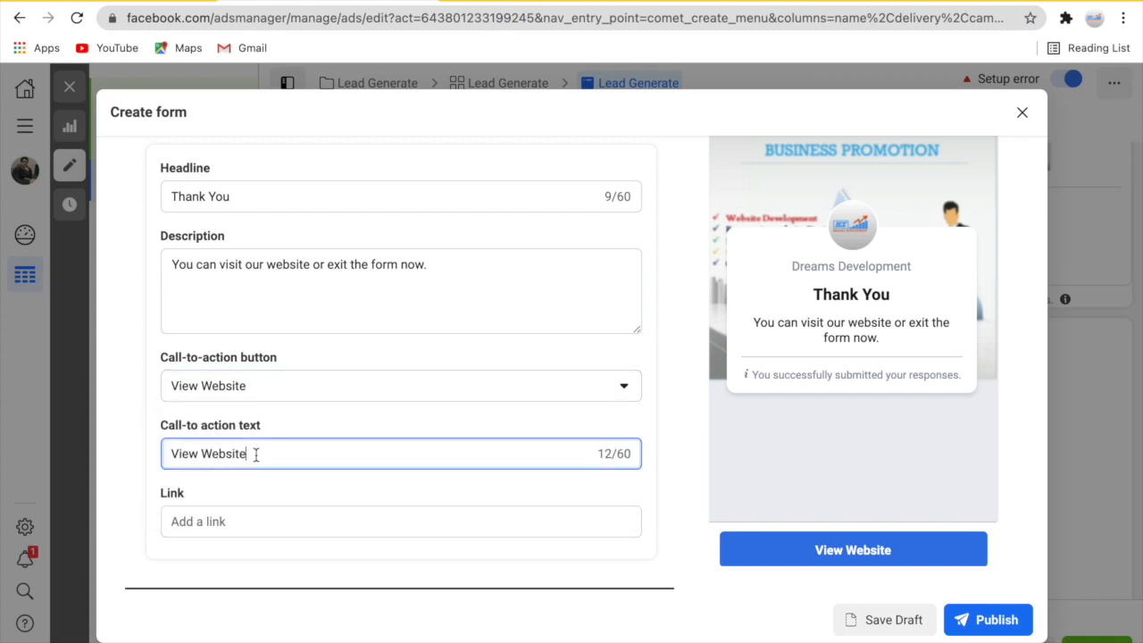
left_click_drag(173, 453, 260, 472)
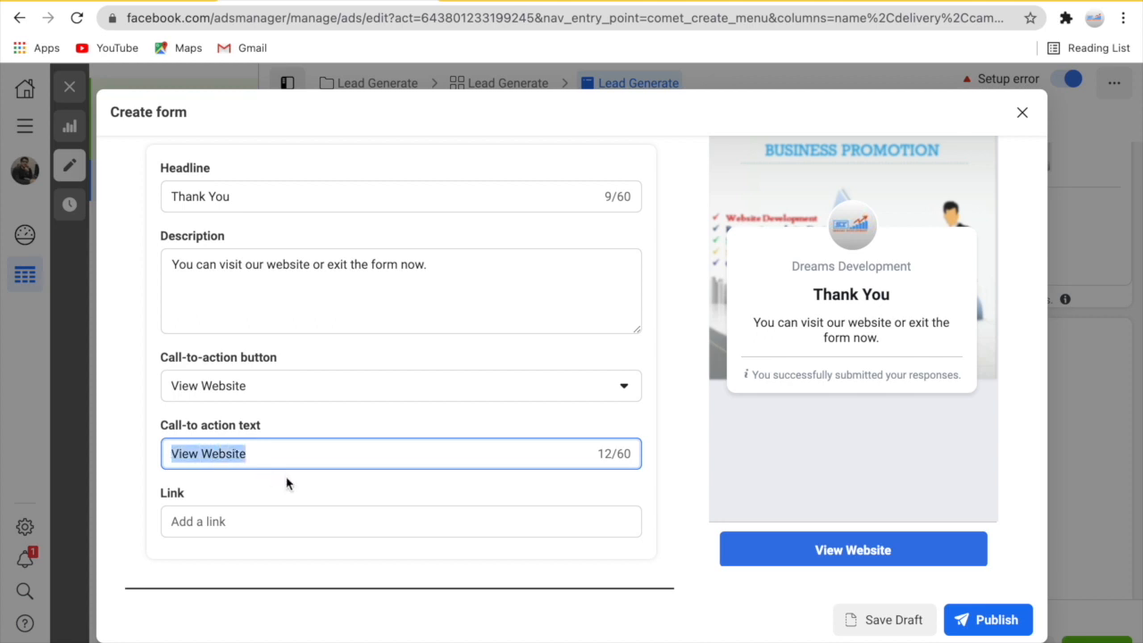
- Set the link of the completion message's call-to-action button to landing.com
left_click(267, 521)
scroll(330, 513, "down", 1)
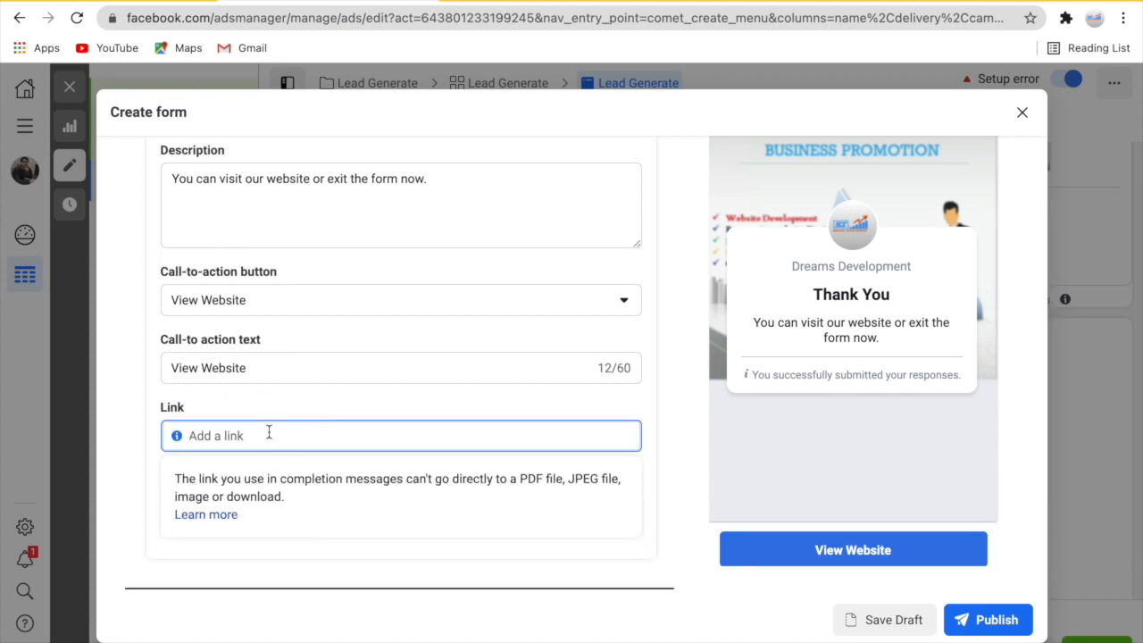
type("landin")
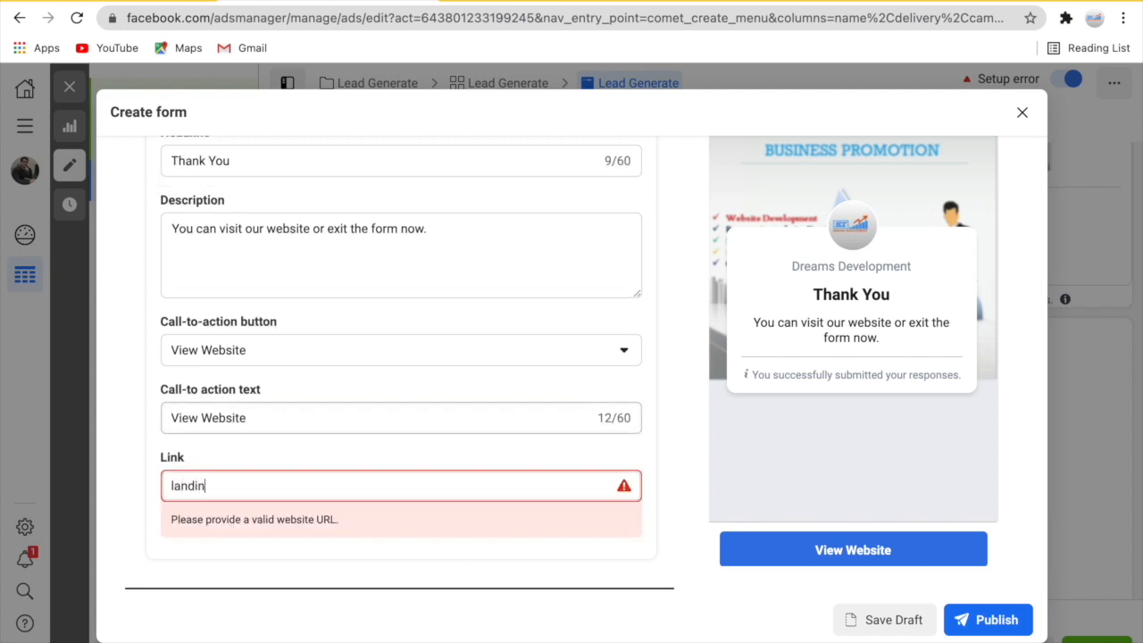
type("g.com")
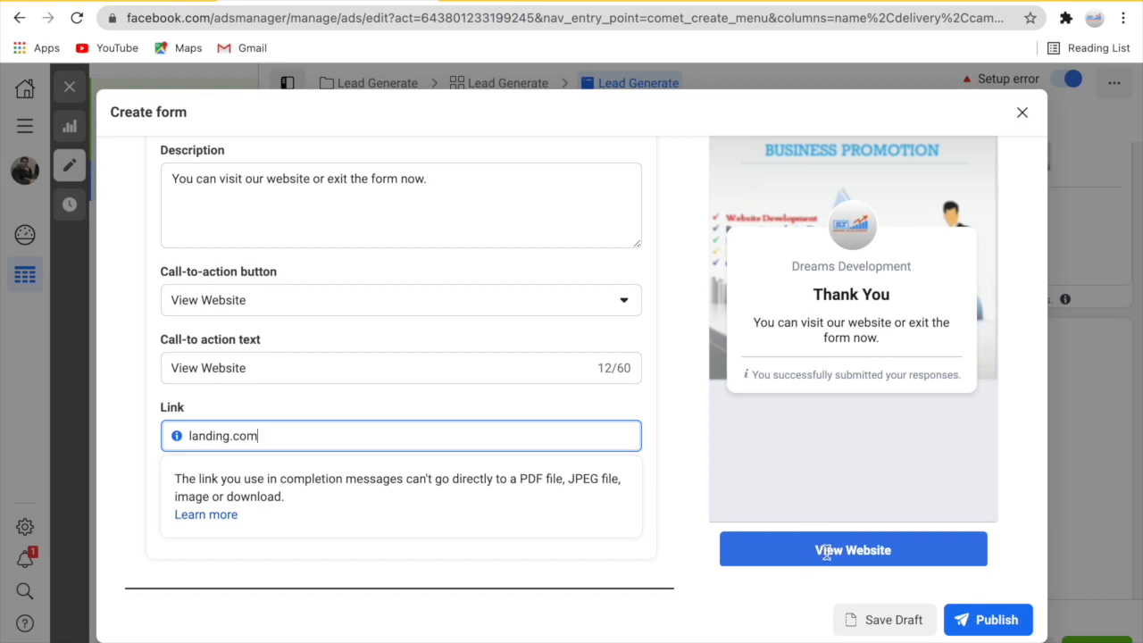
- Save the lead form as a draft and look over its sections
scroll(572, 391, "up", 10)
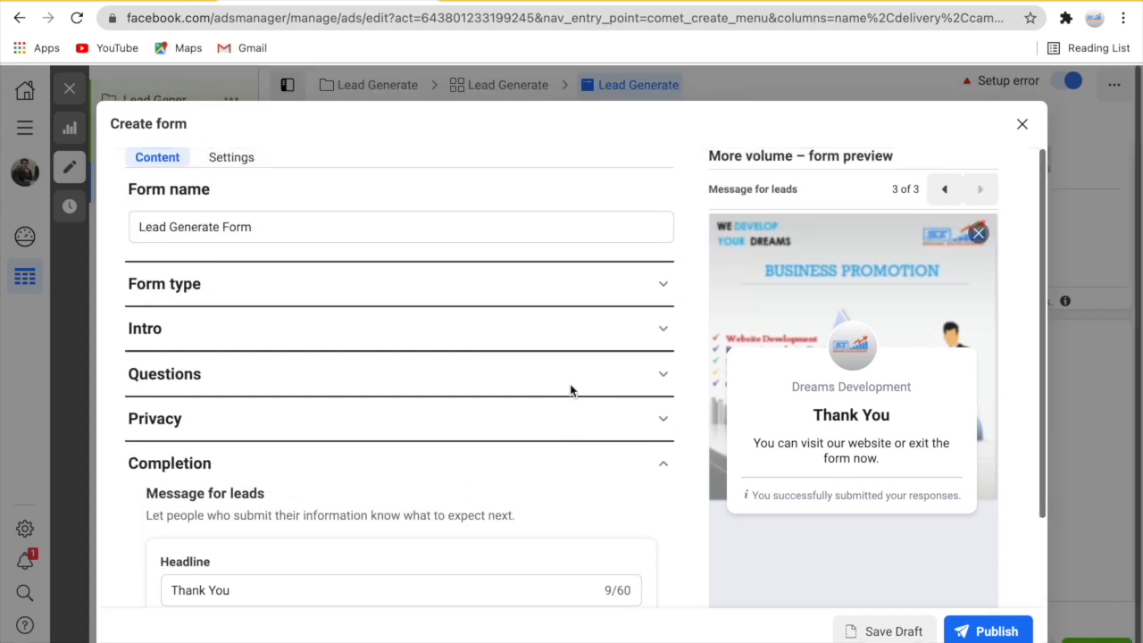
left_click(882, 630)
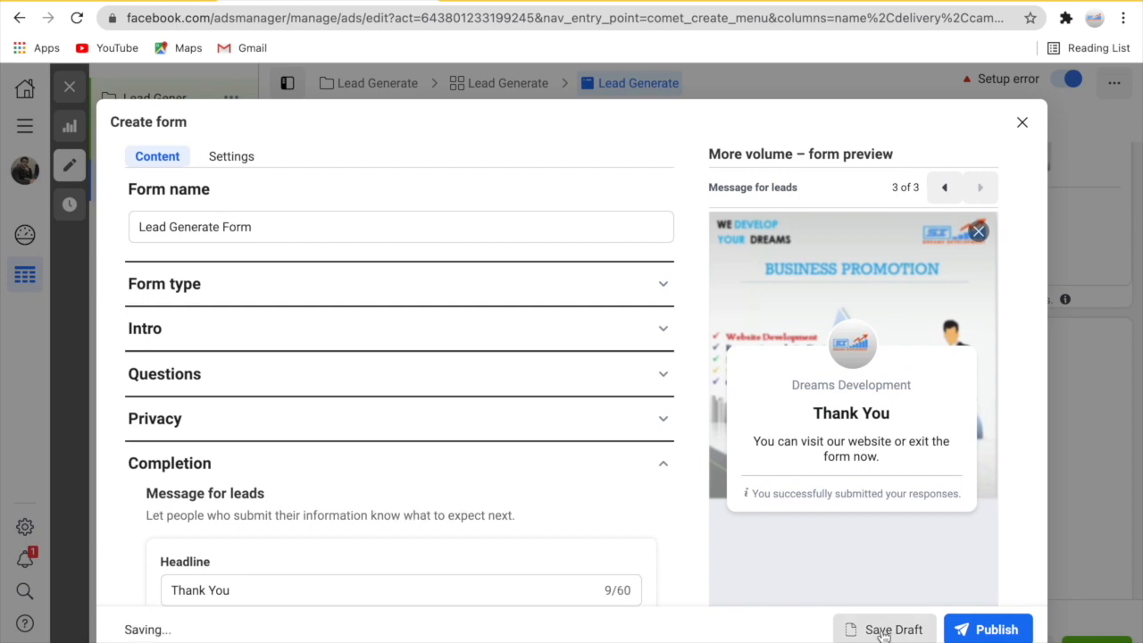
scroll(390, 509, "down", 3)
scroll(391, 509, "up", 1)
scroll(390, 509, "down", 1)
scroll(390, 509, "up", 4)
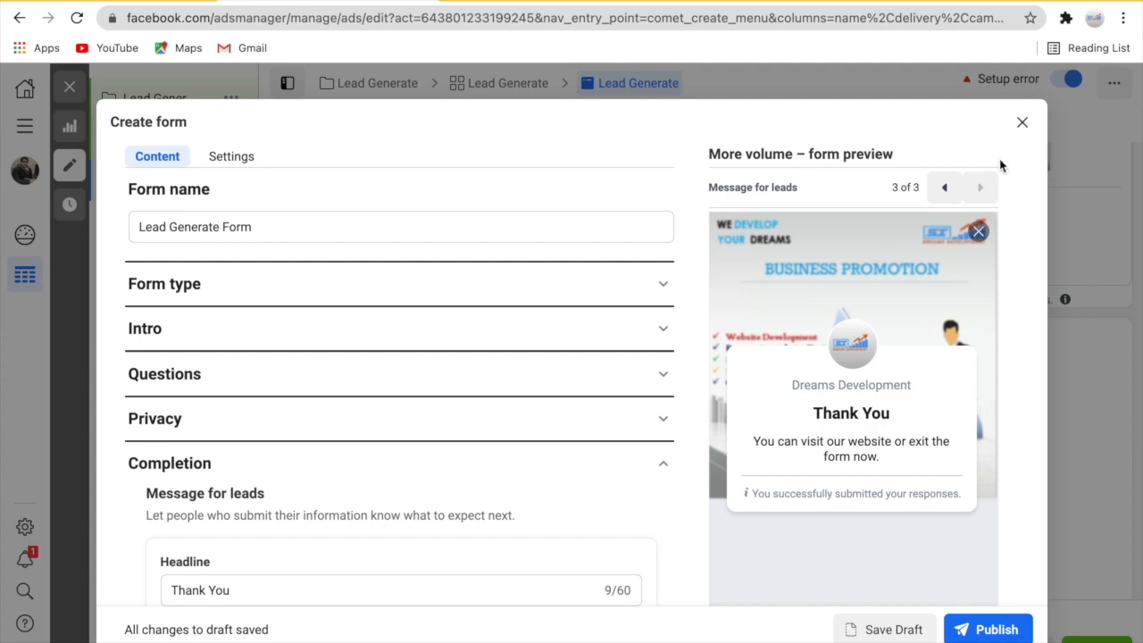
- Start closing the lead form, cancel the closing, and save the draft again
left_click(1023, 130)
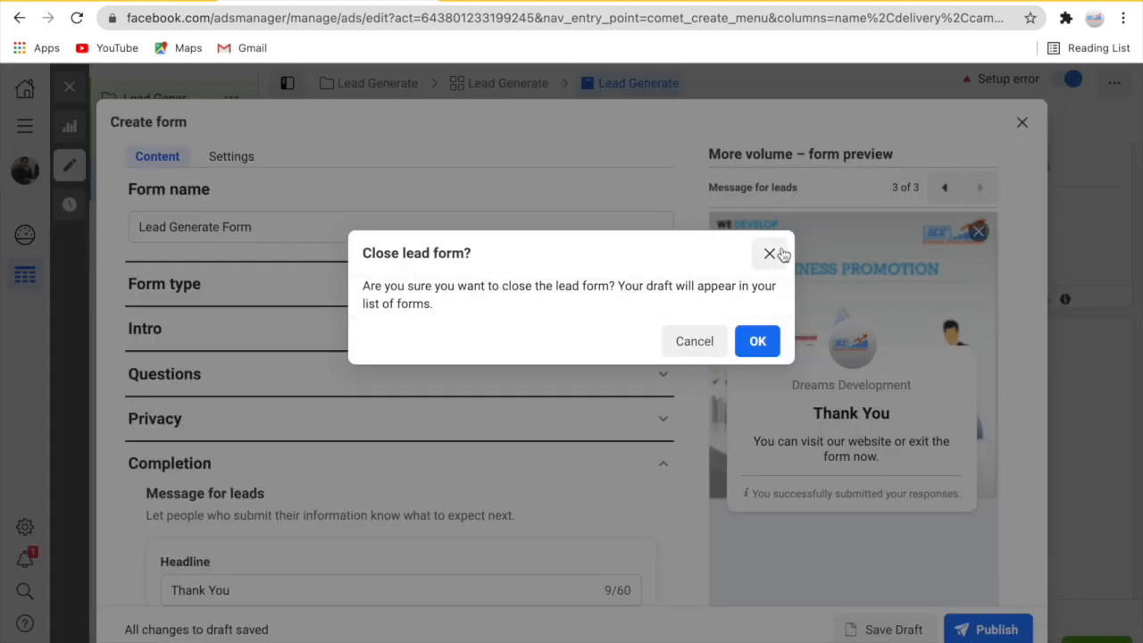
left_click(707, 339)
scroll(862, 478, "down", 2)
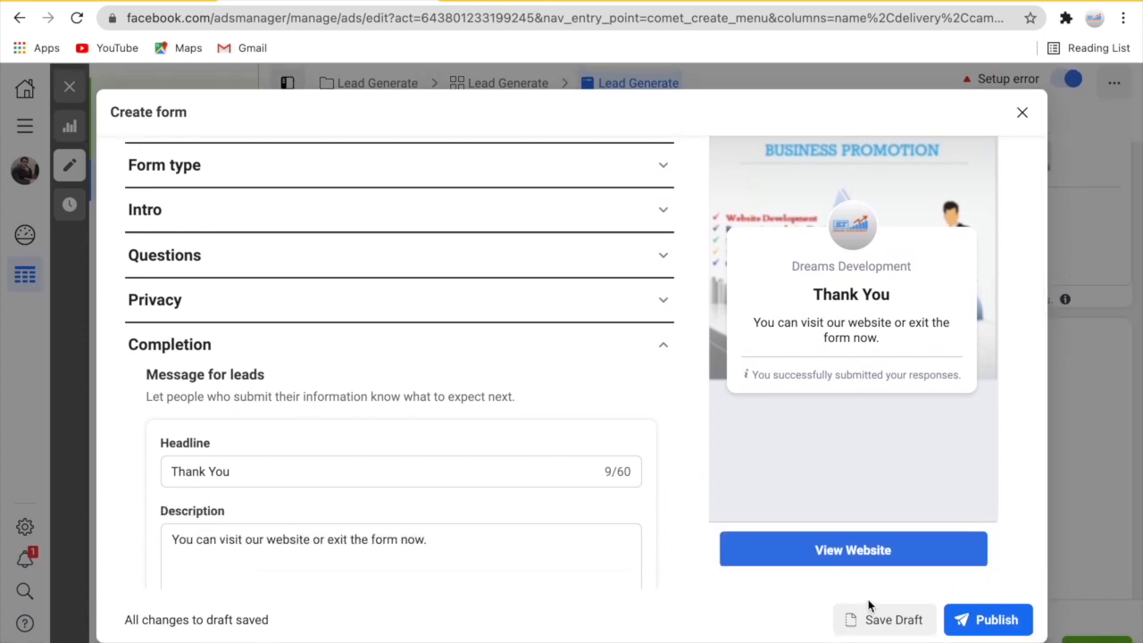
left_click(866, 611)
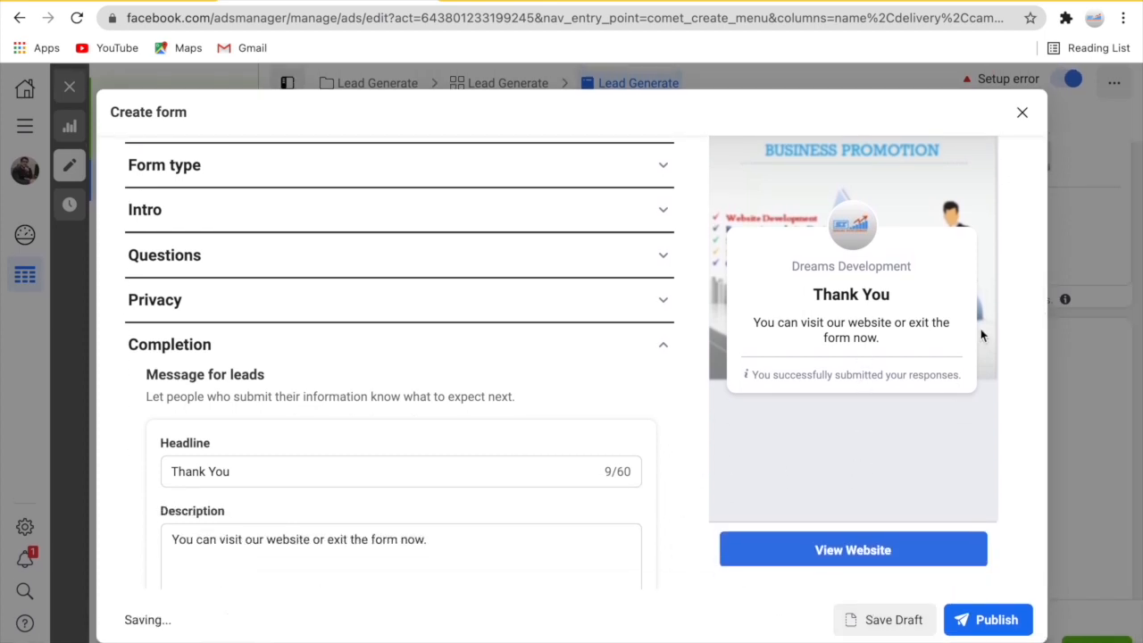
- Close the lead form and confirm, keeping its draft in the list of forms
left_click(1023, 112)
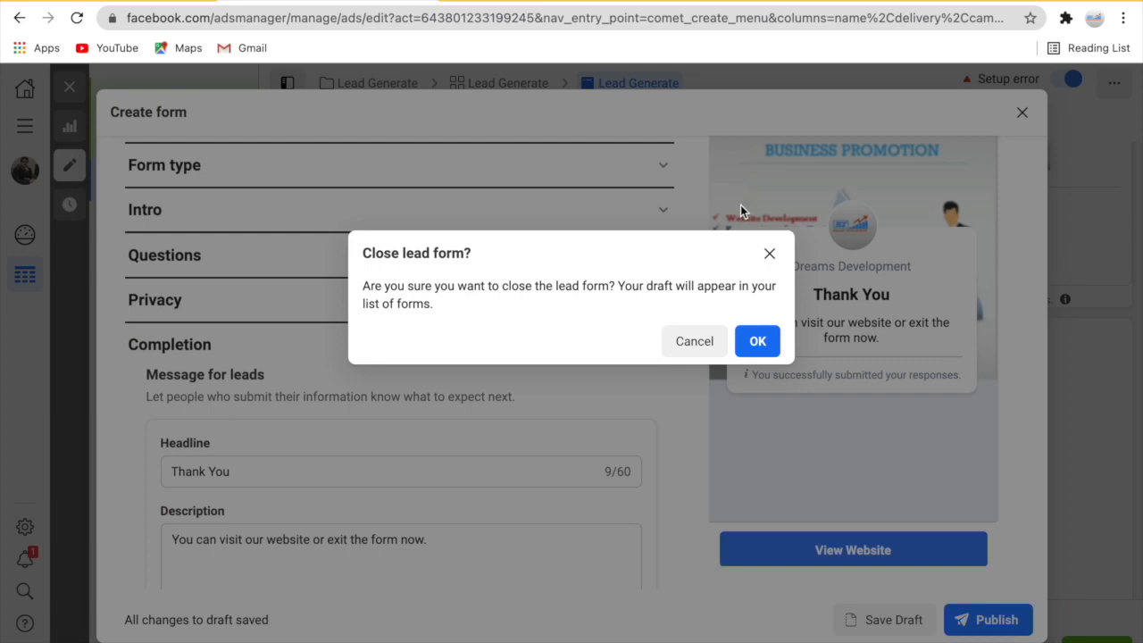
left_click(757, 341)
scroll(472, 401, "down", 1)
scroll(472, 401, "up", 2)
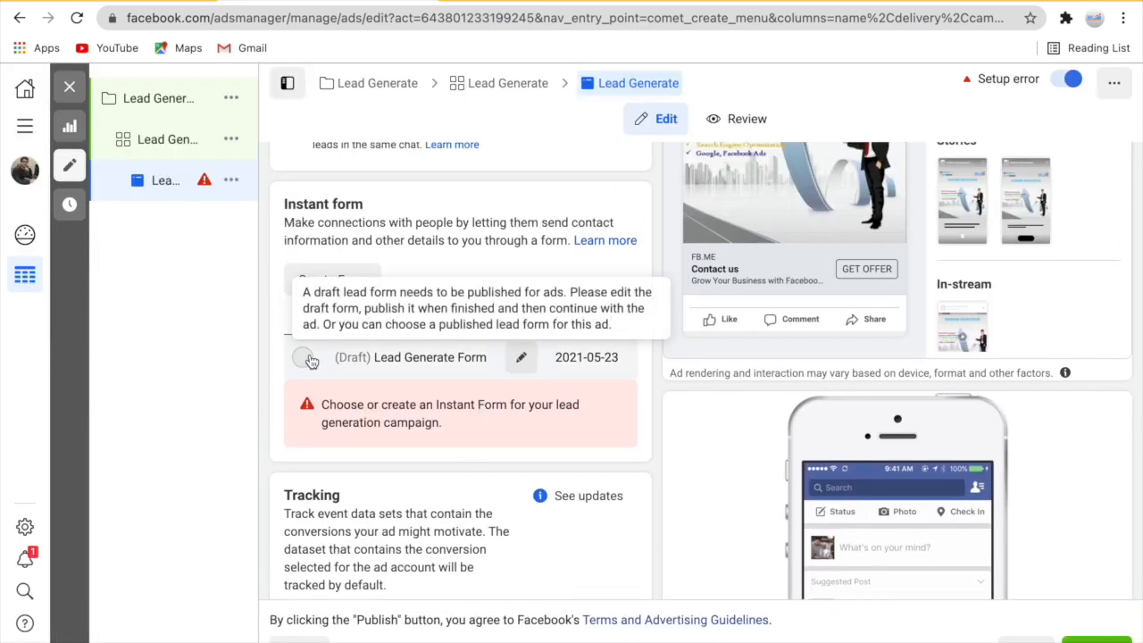
- Look over the ad's tracking, creative, setup and identity sections and the setup error concerning the Instant Form
scroll(473, 419, "down", 3)
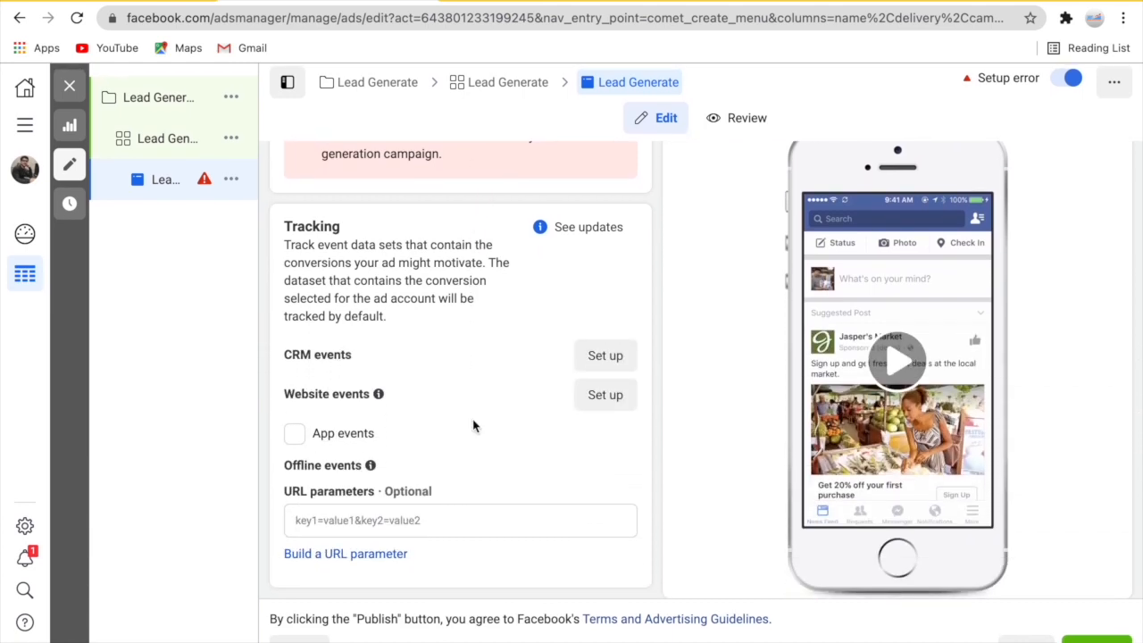
triple_click(1088, 611)
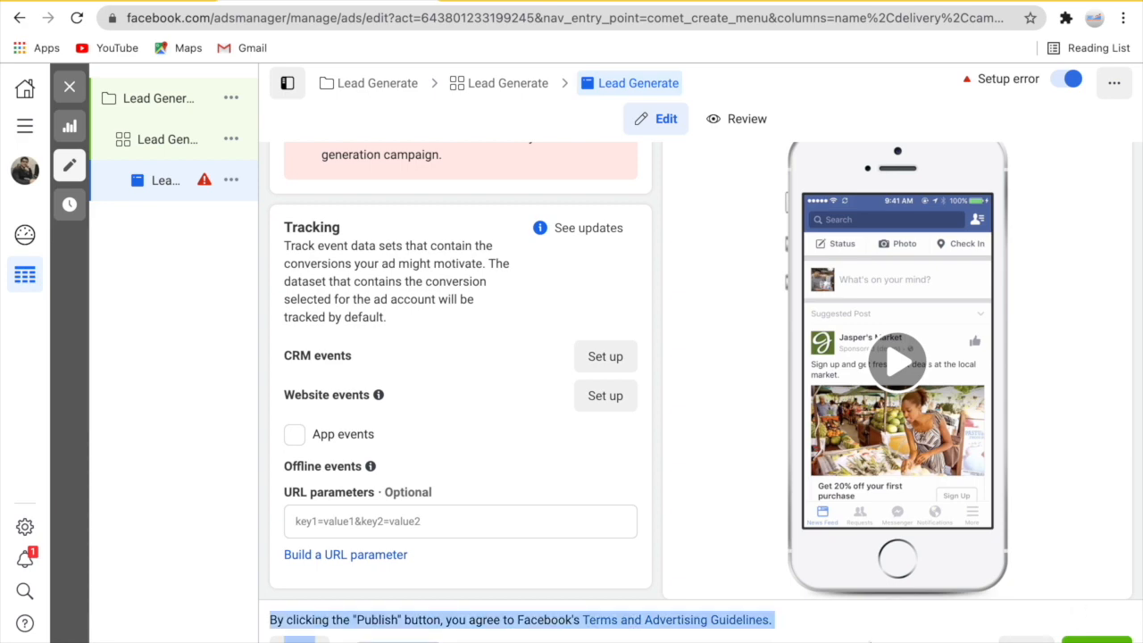
left_click(871, 641)
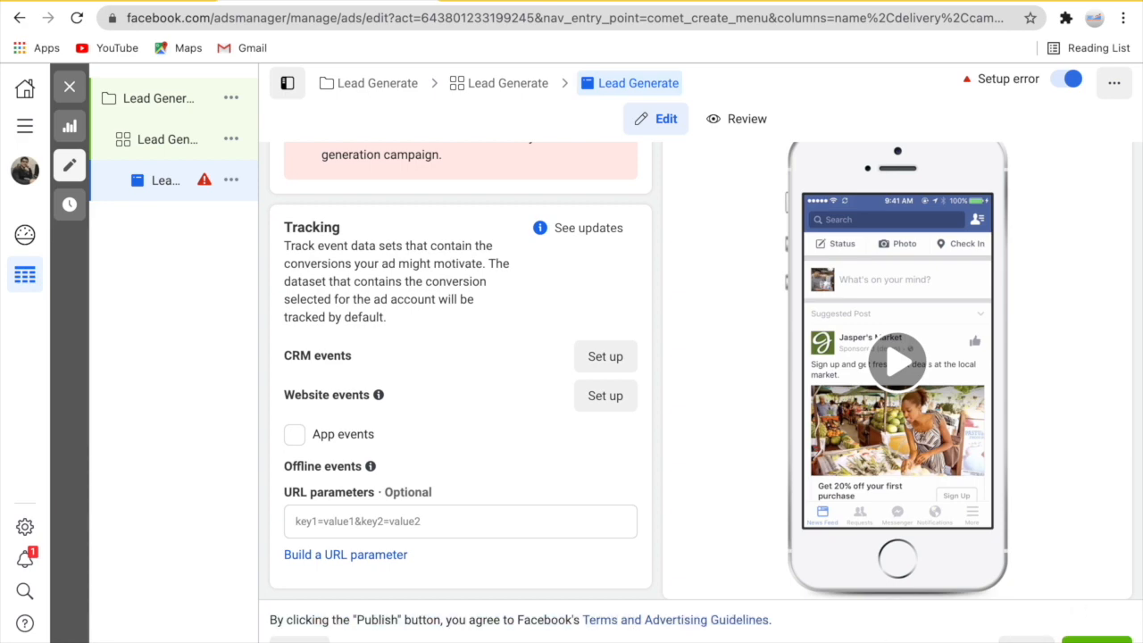
scroll(435, 415, "up", 15)
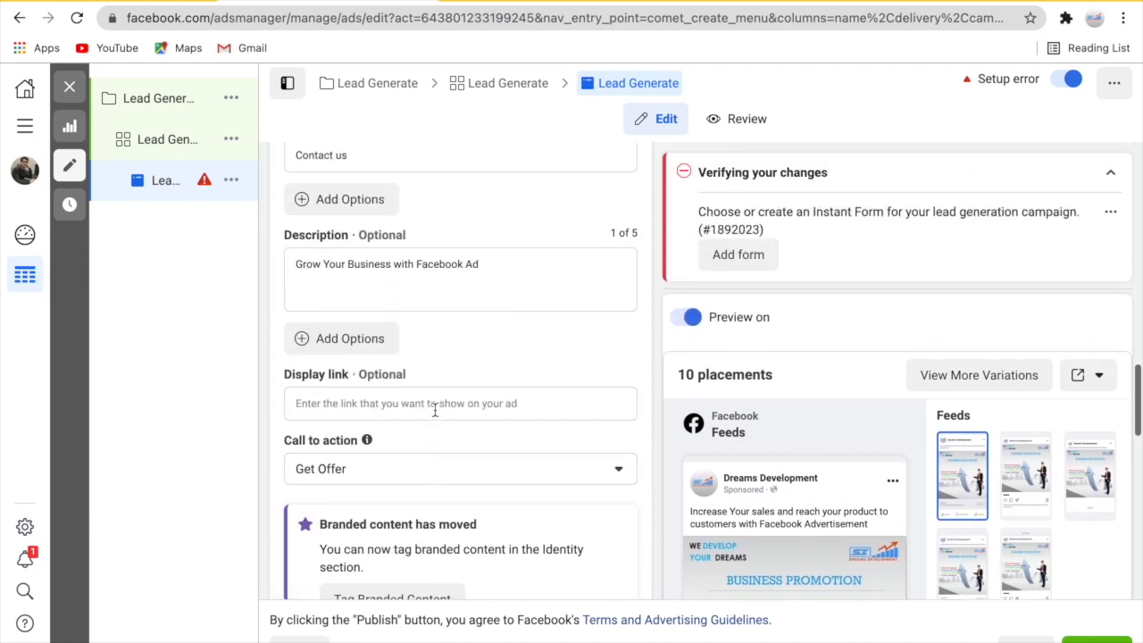
scroll(435, 415, "up", 10)
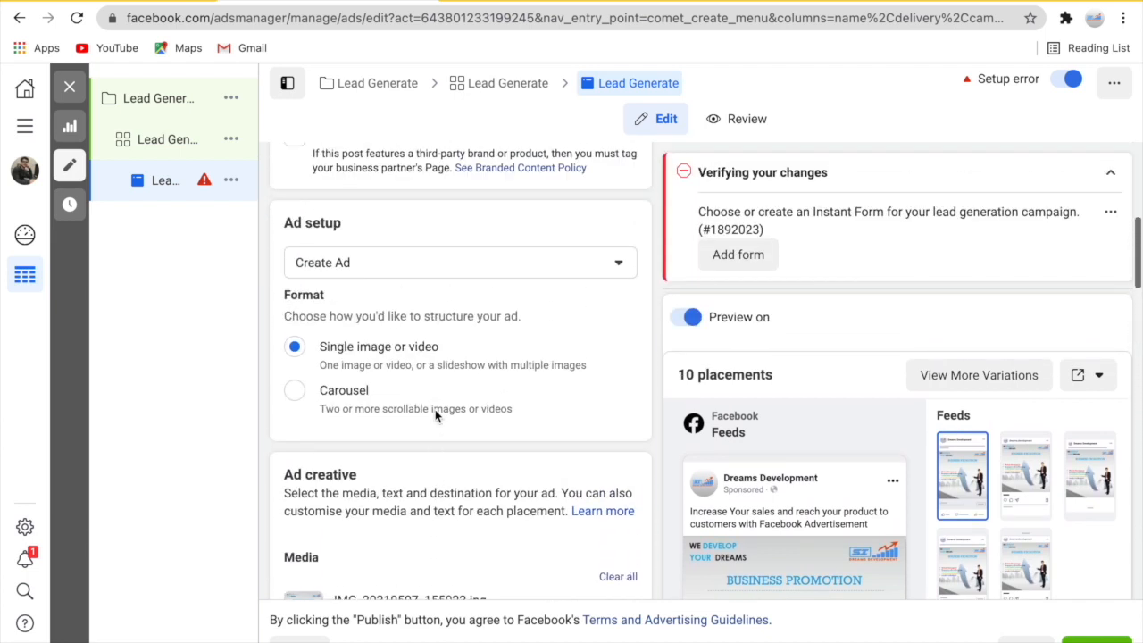
scroll(435, 415, "up", 8)
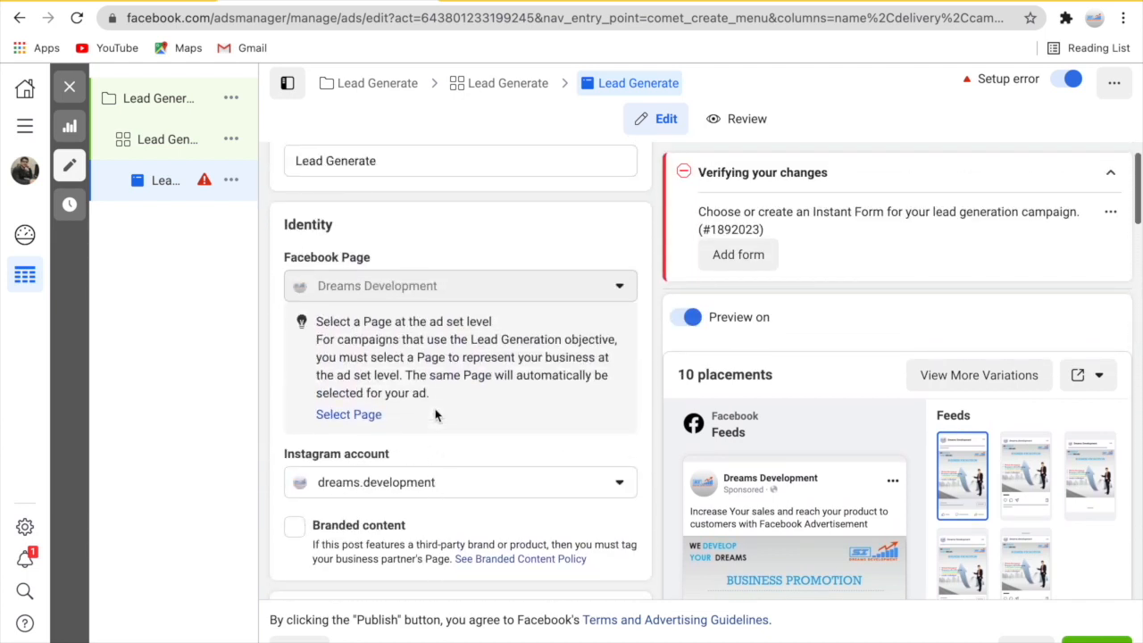
scroll(435, 415, "down", 20)
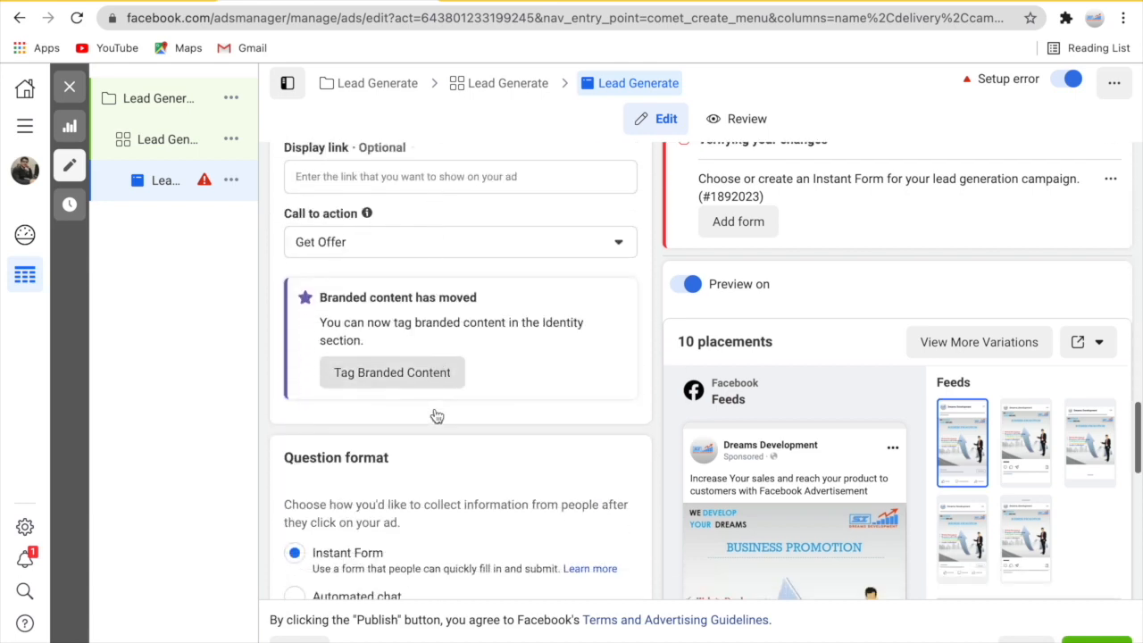
scroll(435, 416, "down", 4)
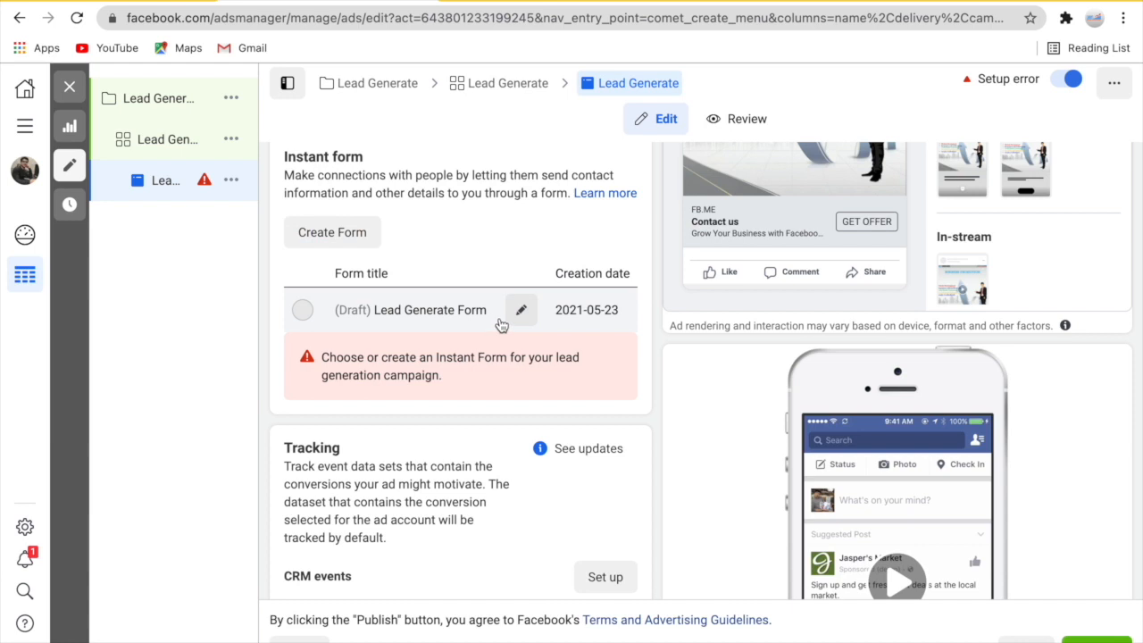
- Open the draft Lead Generate Form for editing and go to the field behind its error
left_click(518, 312)
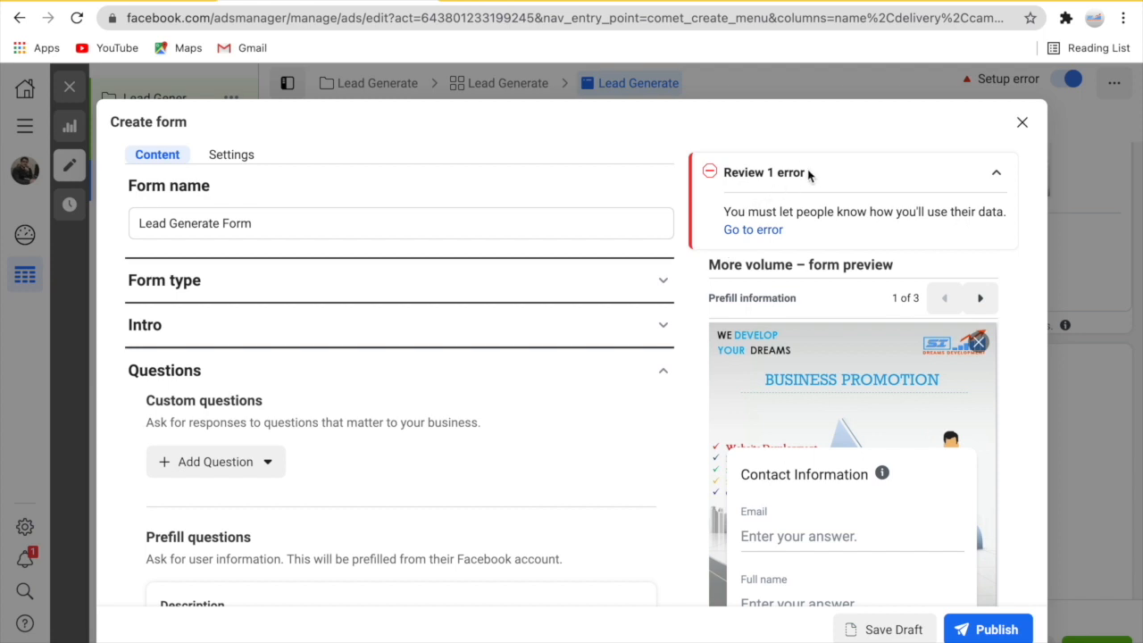
left_click_drag(809, 175, 744, 174)
left_click(745, 230)
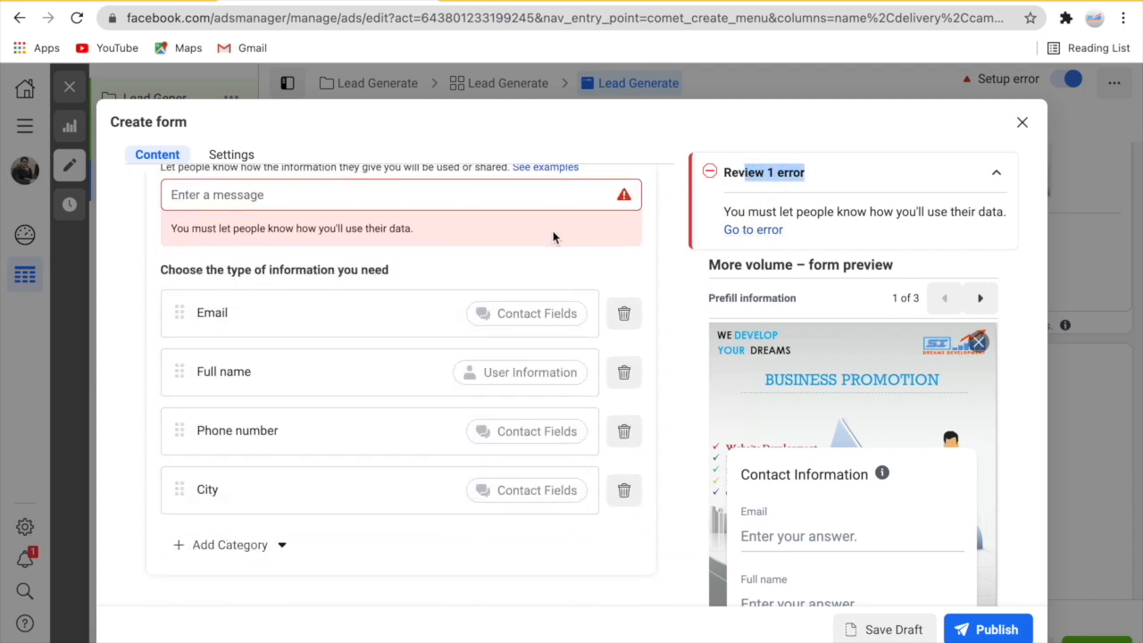
- Enter "Are You a Business Owner" as the prefill questions' description and publish the form
left_click(370, 193)
scroll(312, 194, "up", 1)
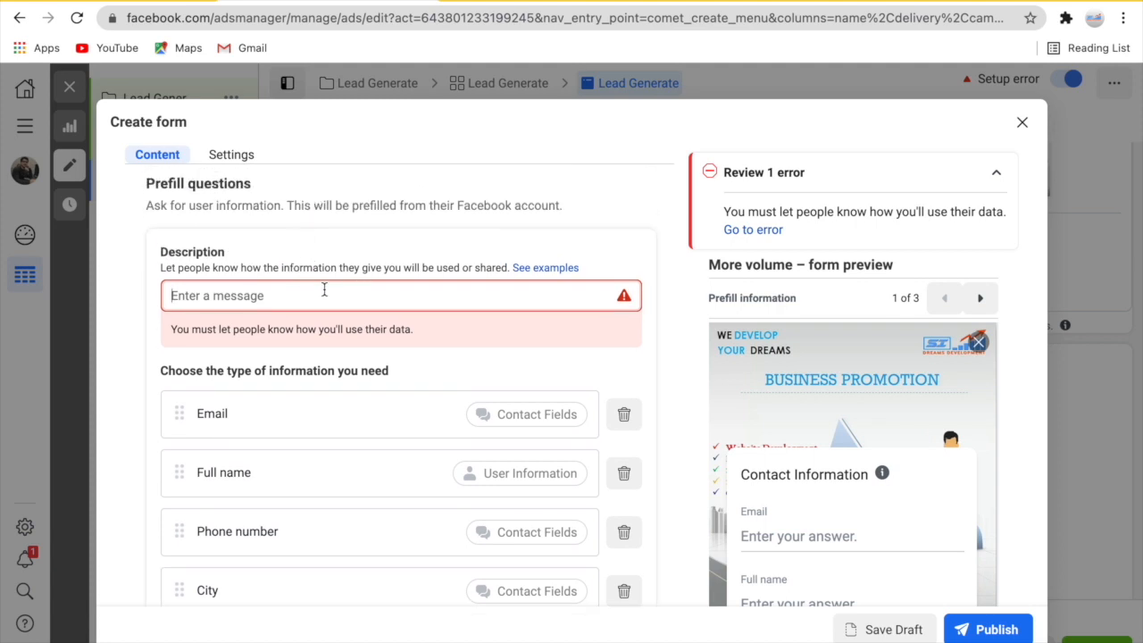
type("Are You a Business Owner")
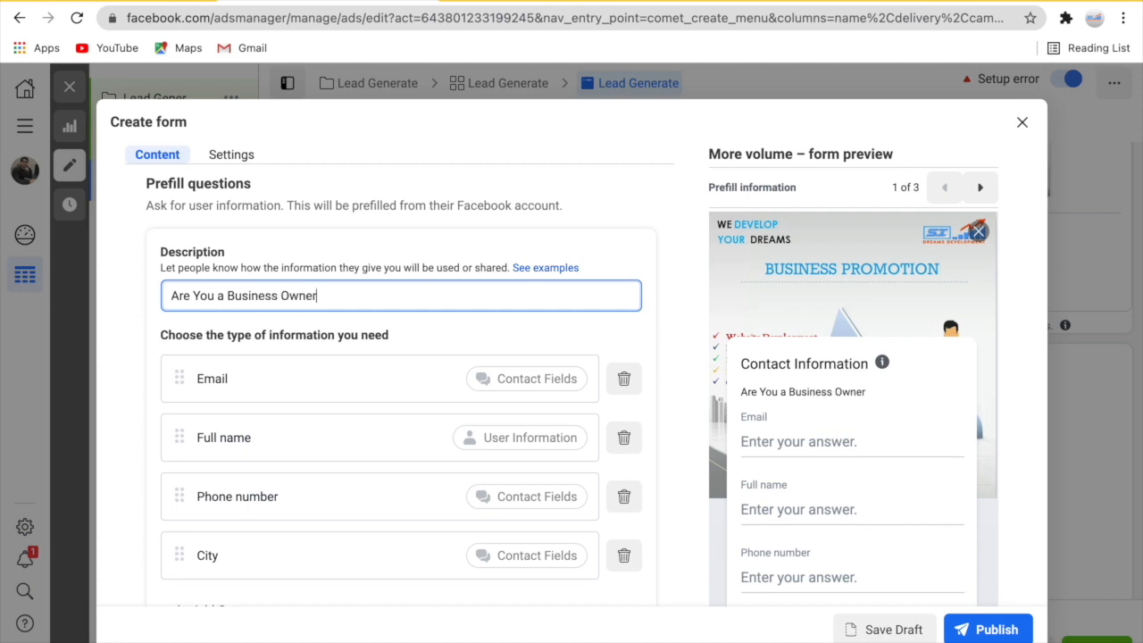
left_click(999, 630)
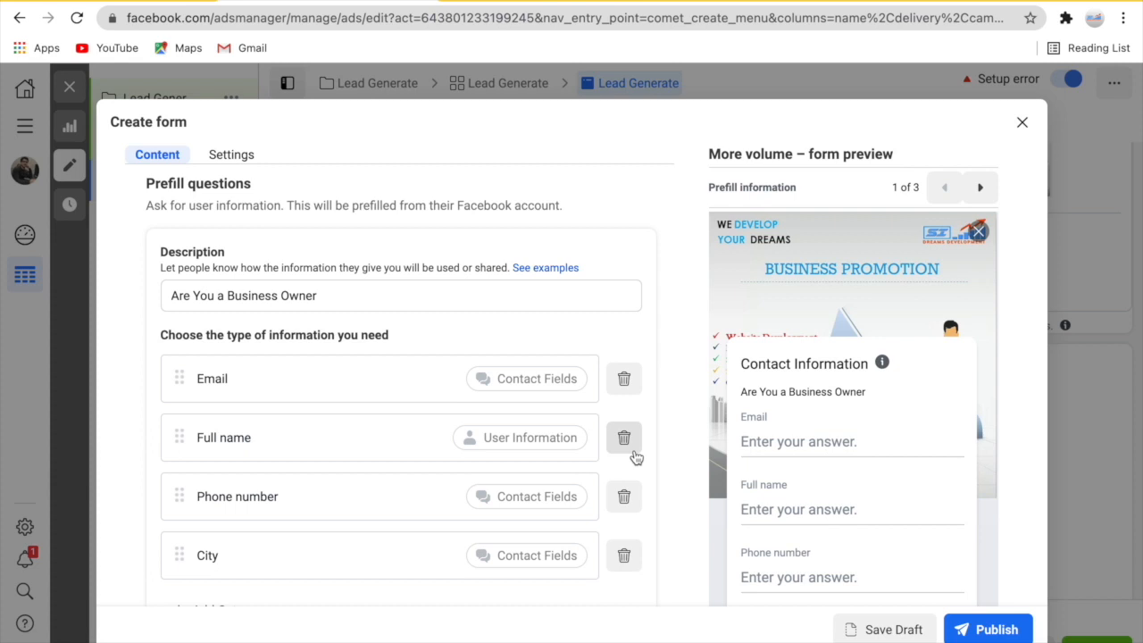
- Review the selected Instant Form, its contact information preview, and the ad's tracking, creative and identity settings
scroll(495, 428, "down", 5)
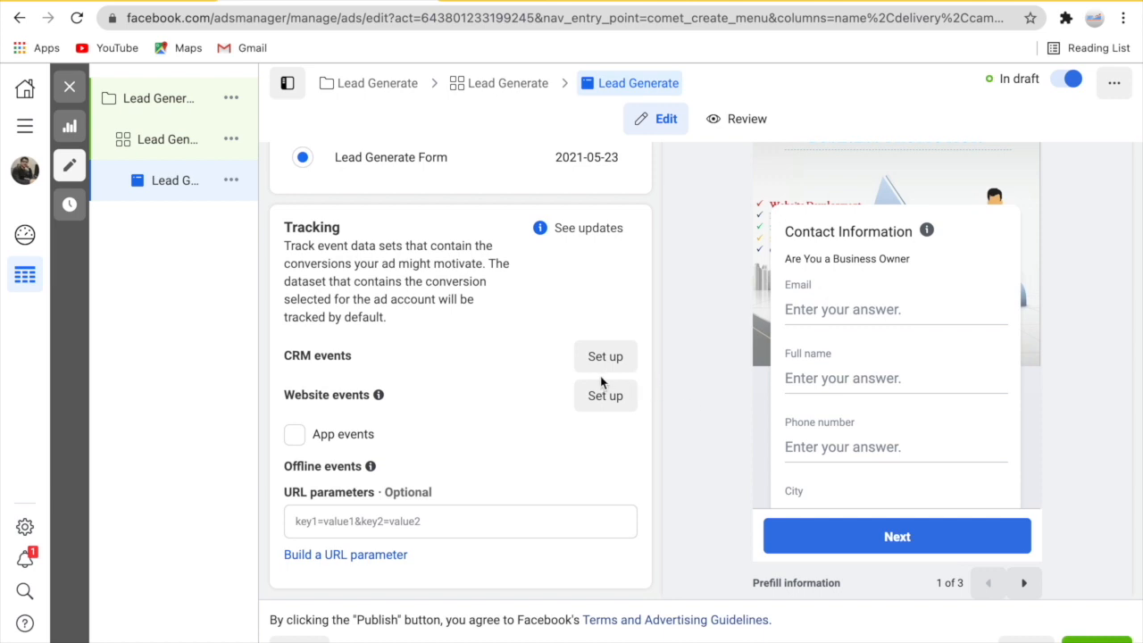
scroll(791, 439, "up", 1)
scroll(791, 439, "up", 7)
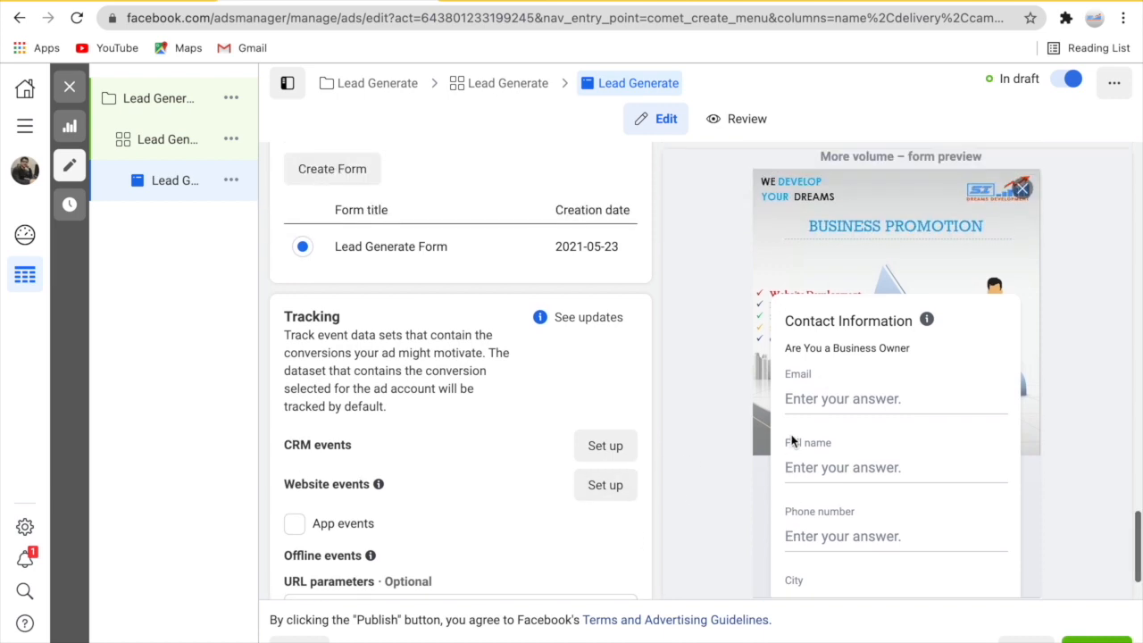
scroll(791, 441, "down", 5)
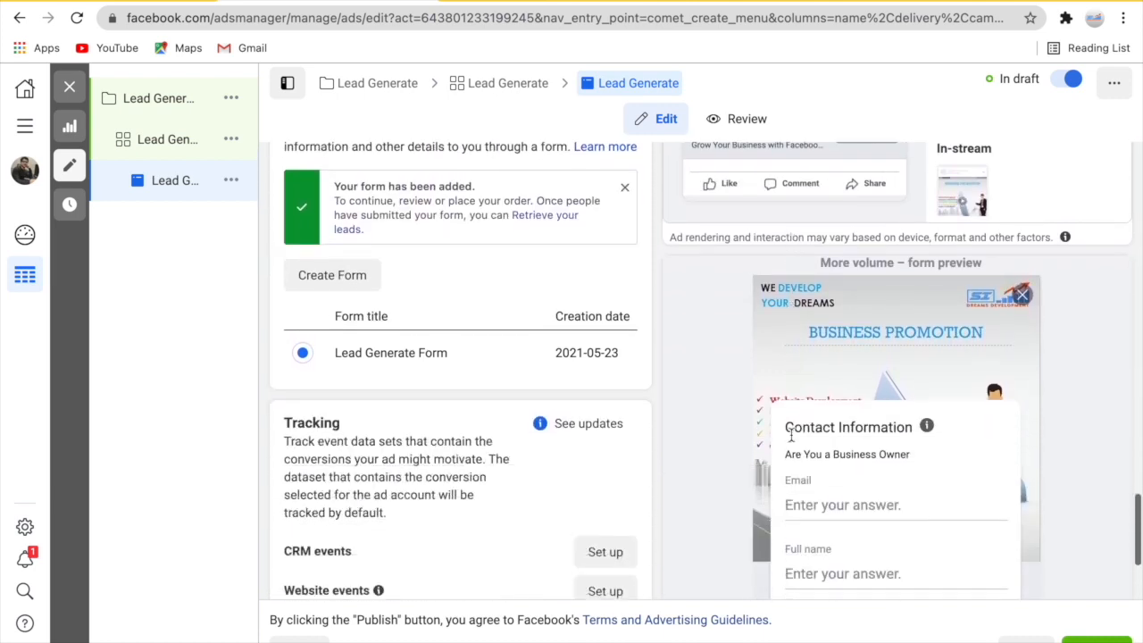
scroll(792, 442, "down", 4)
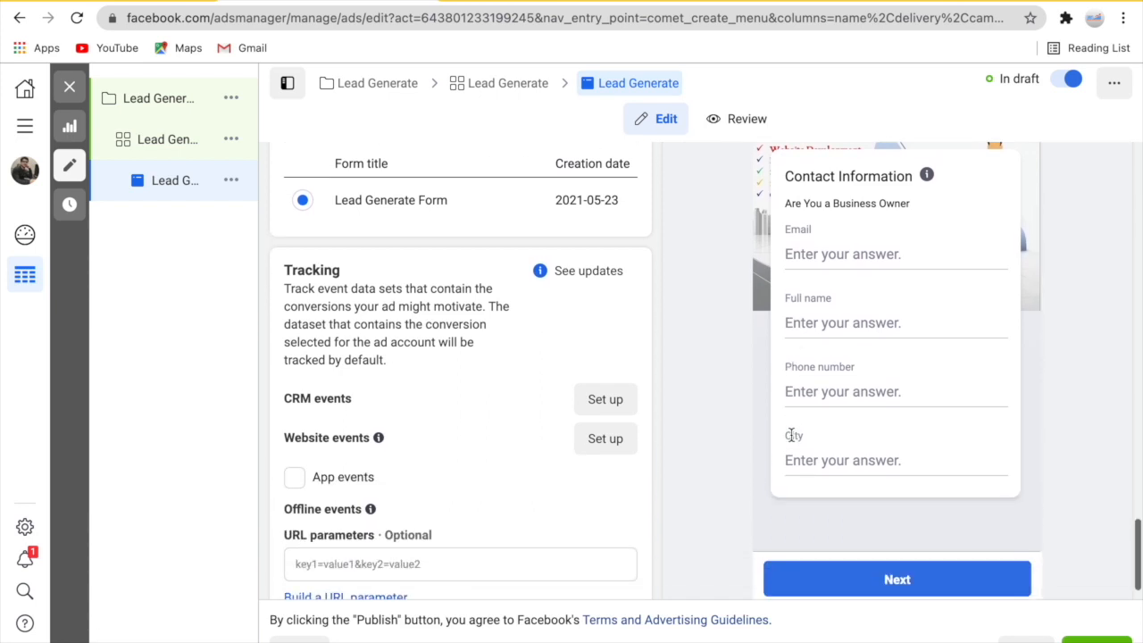
scroll(791, 440, "up", 5)
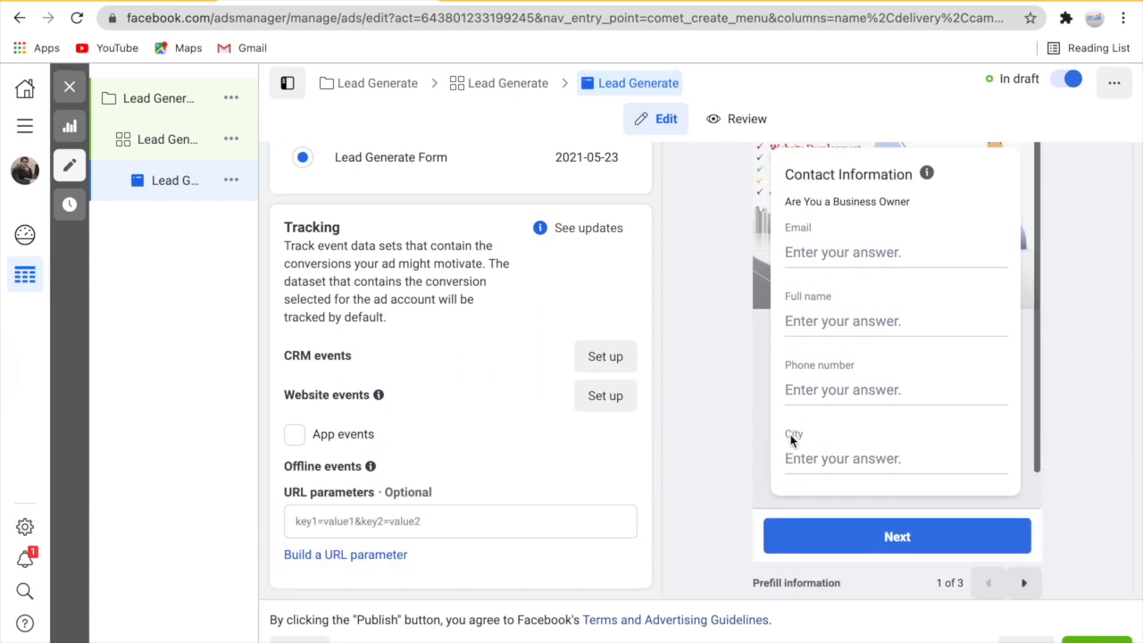
scroll(791, 442, "up", 10)
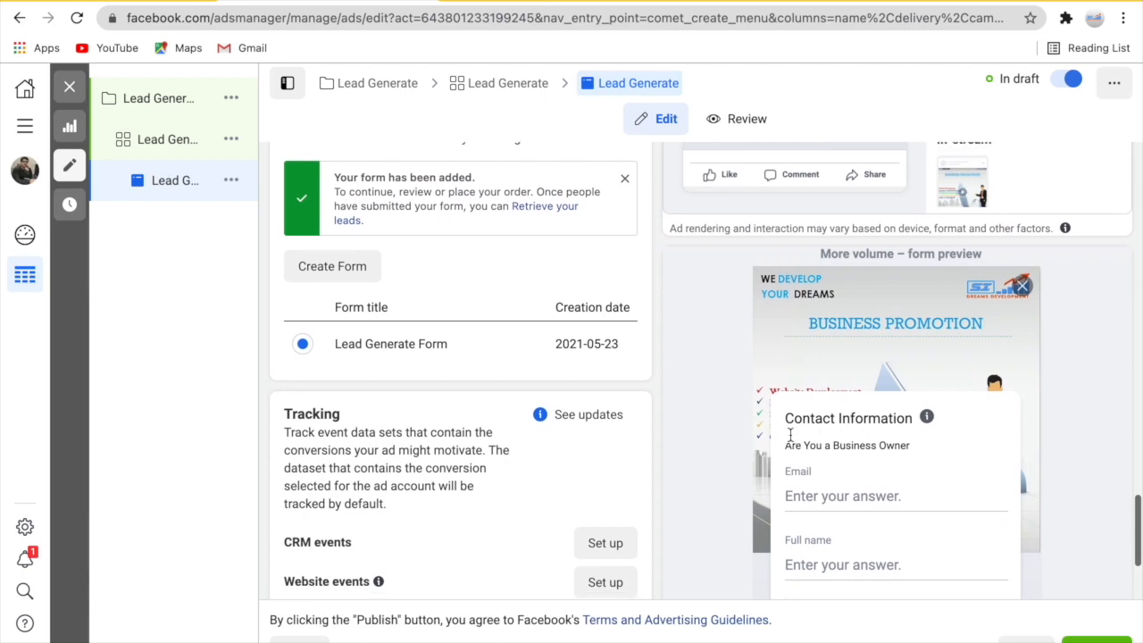
scroll(791, 441, "up", 5)
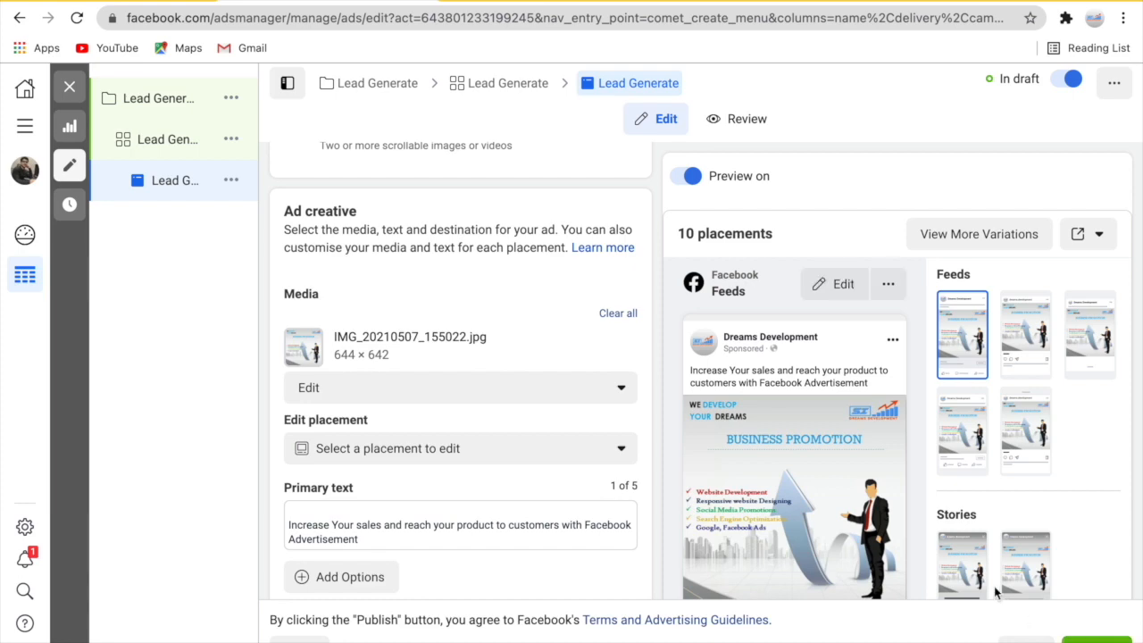
scroll(791, 464, "up", 5)
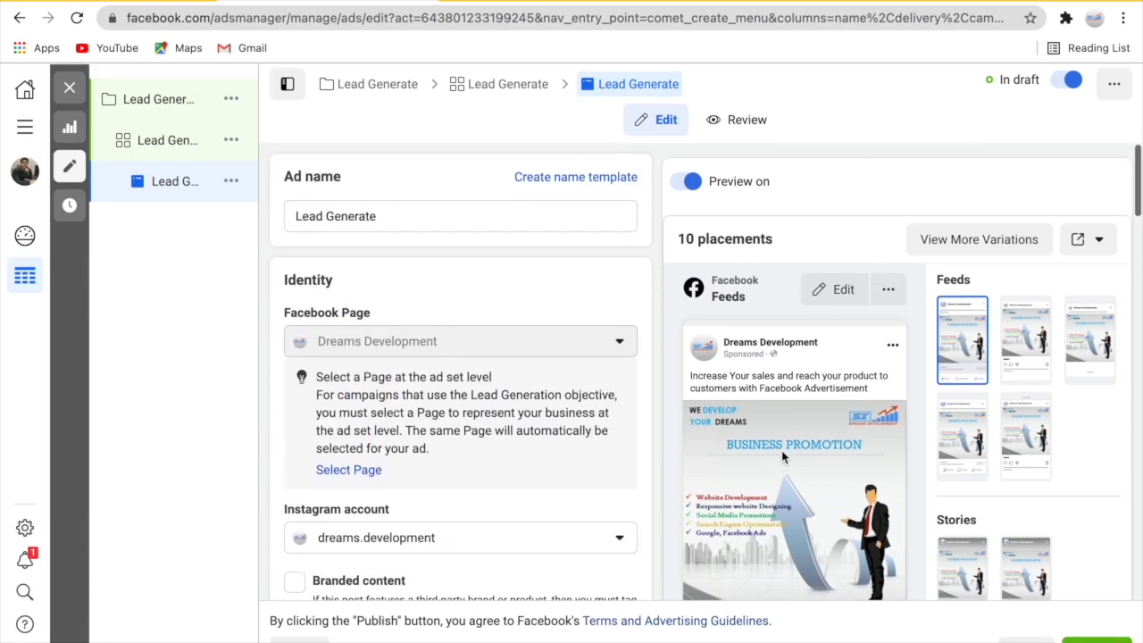